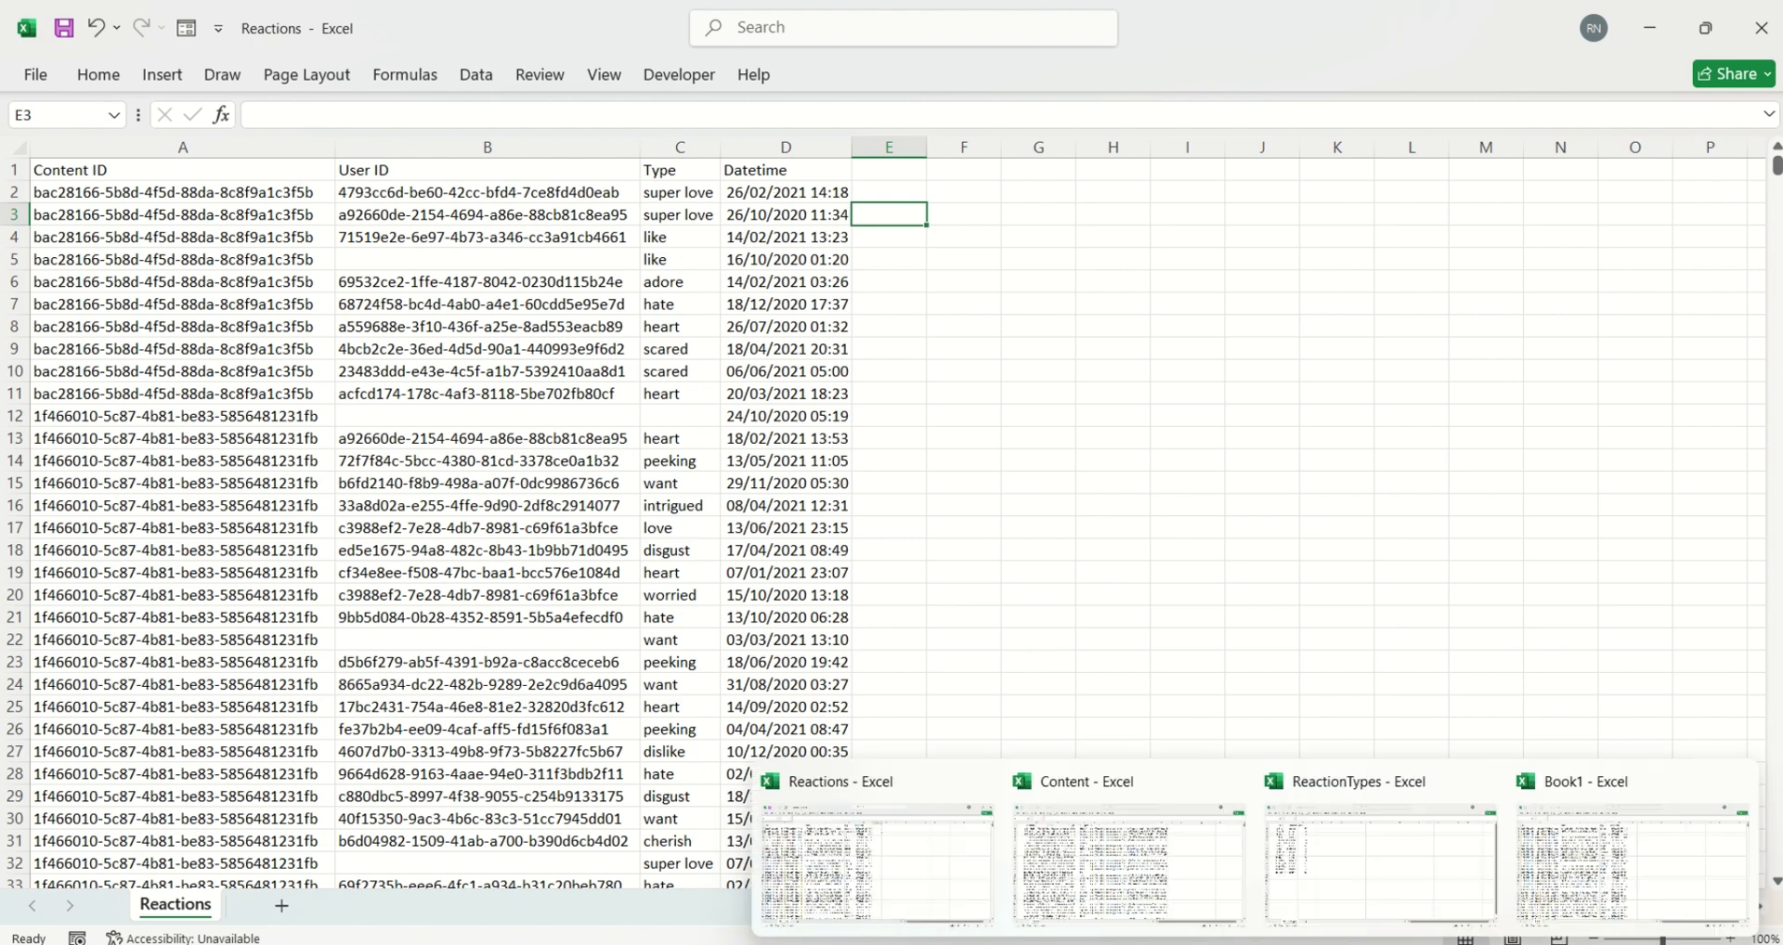
- View the Content workbook in Excel, and open the Power Query Editor from the blank report in Power BI Desktop
click(1138, 863)
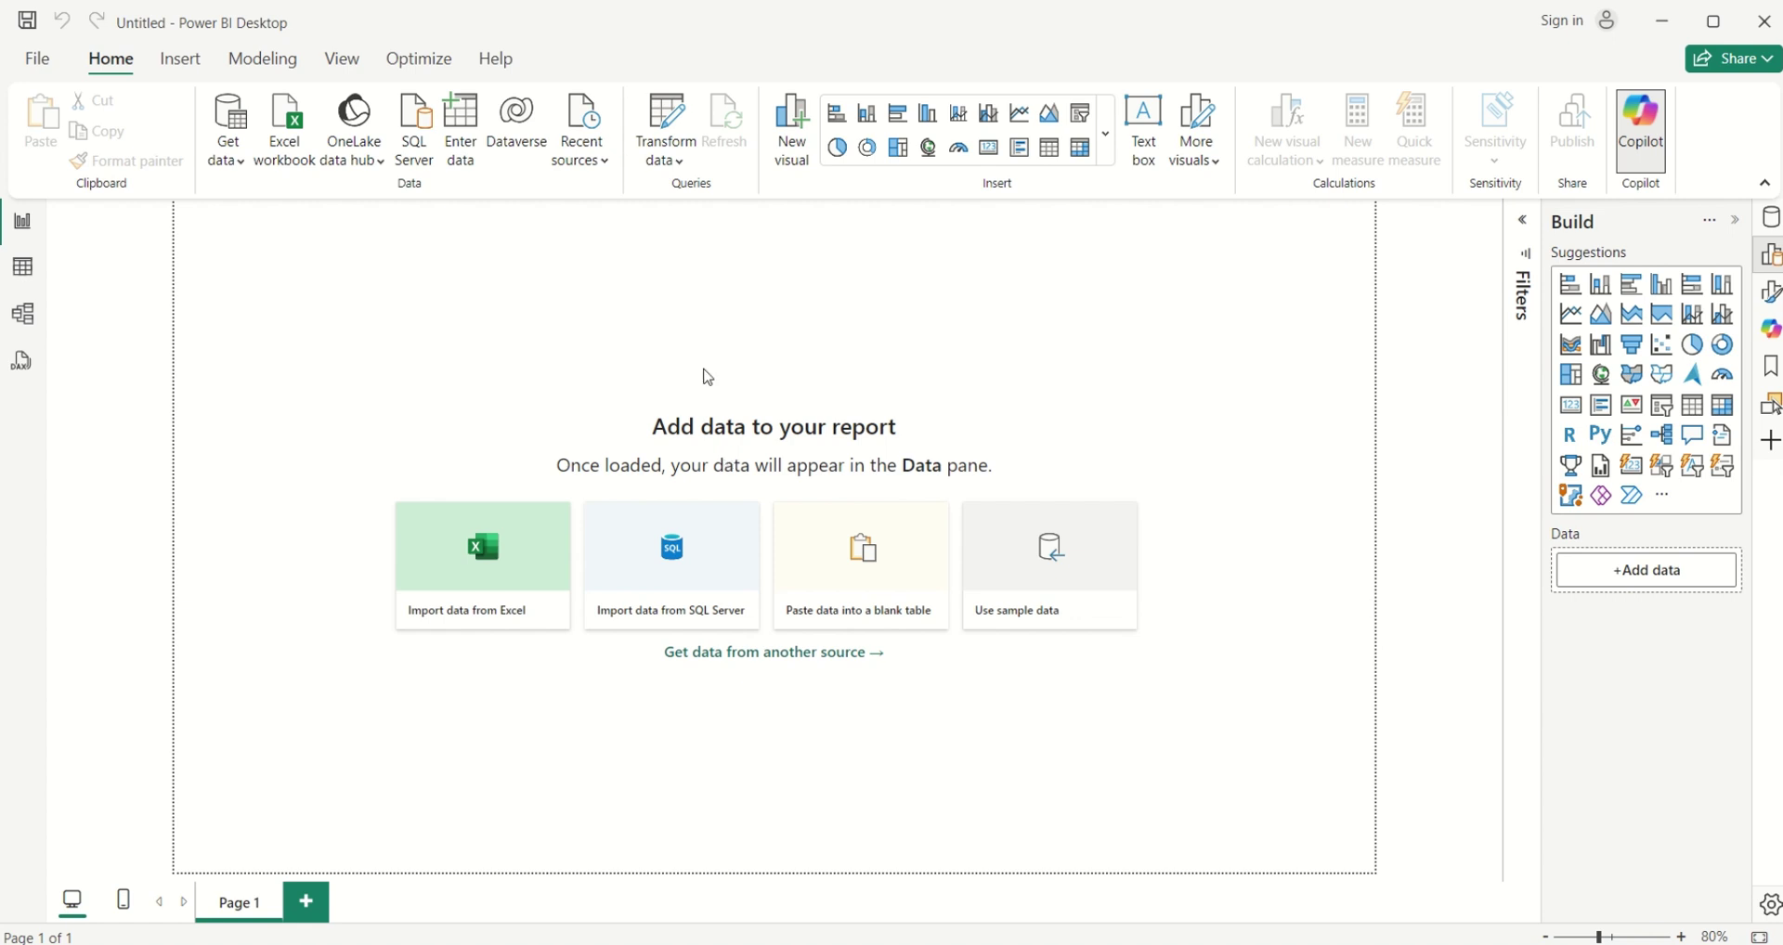
click(672, 173)
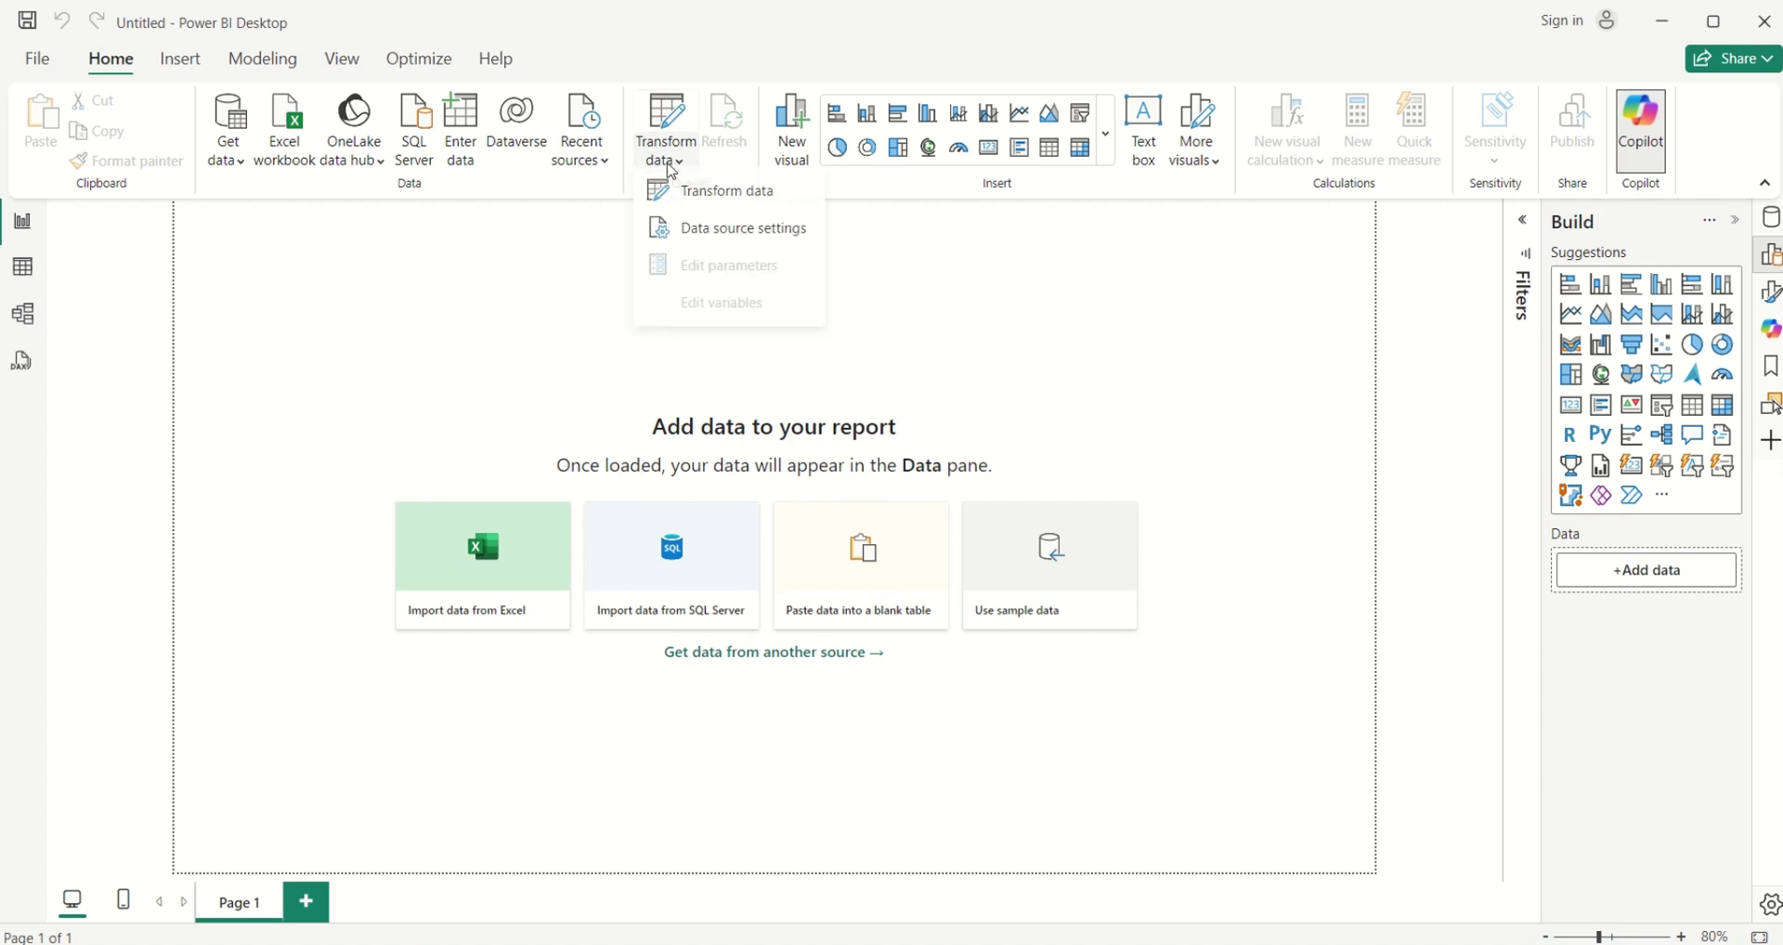
click(702, 199)
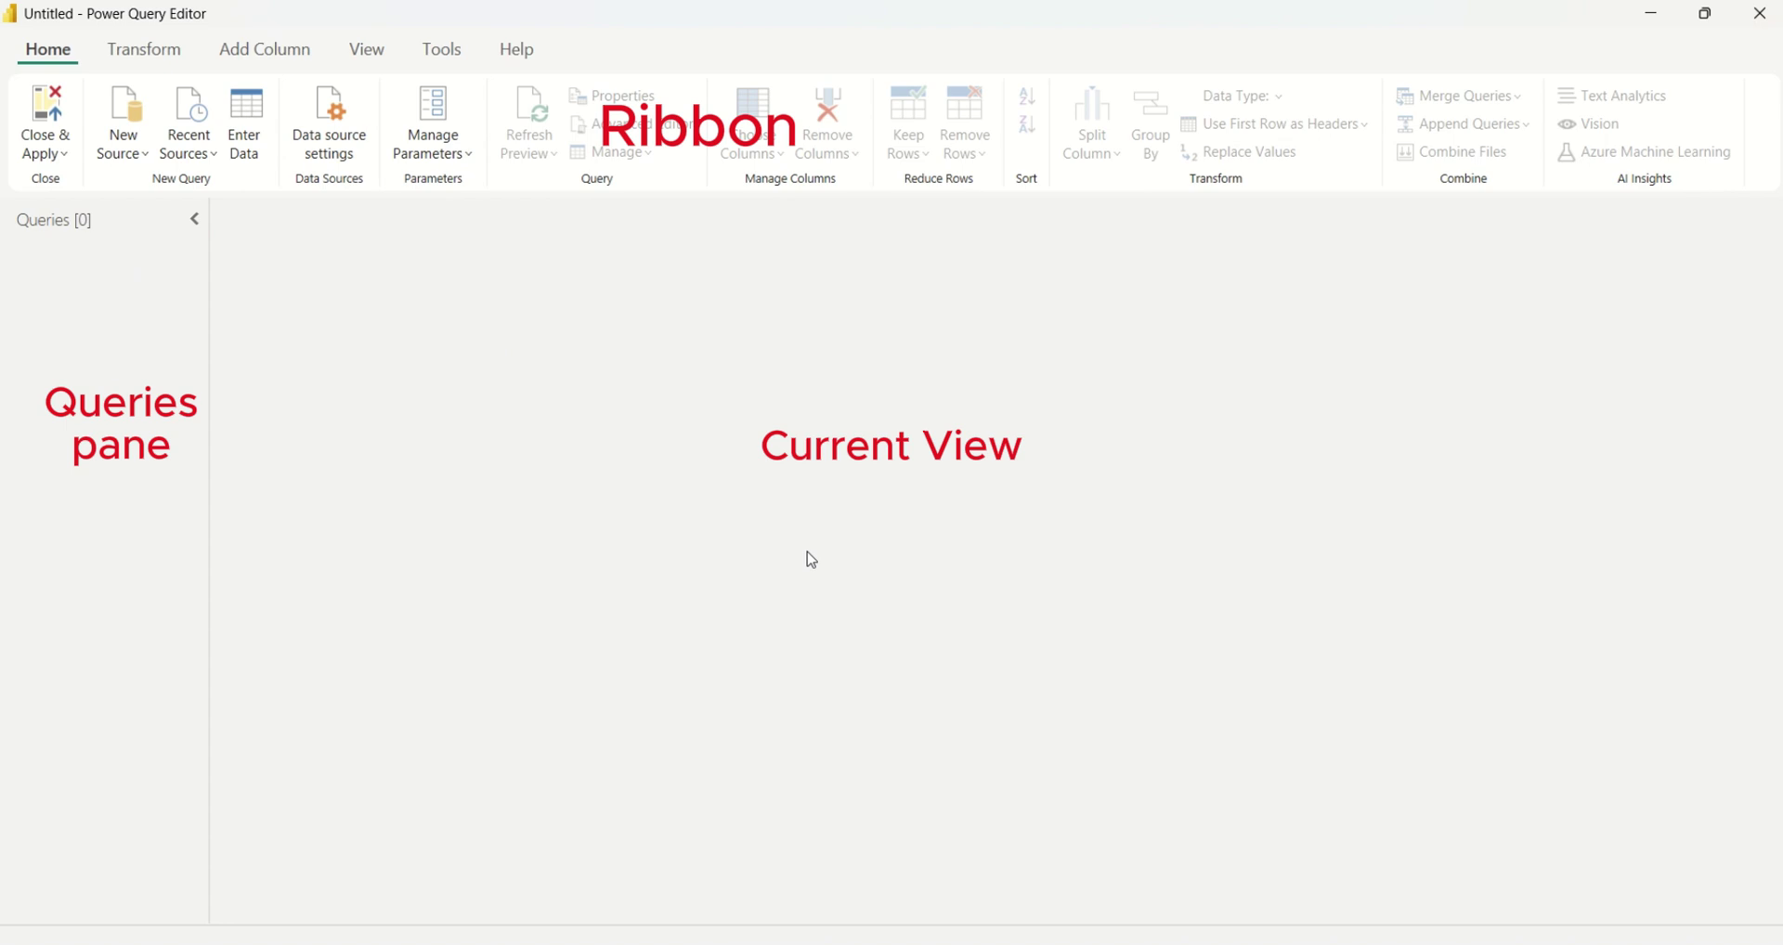
- Import the Content CSV file from the Power Query in Power BI folder as a new query, keeping the default import settings
click(142, 156)
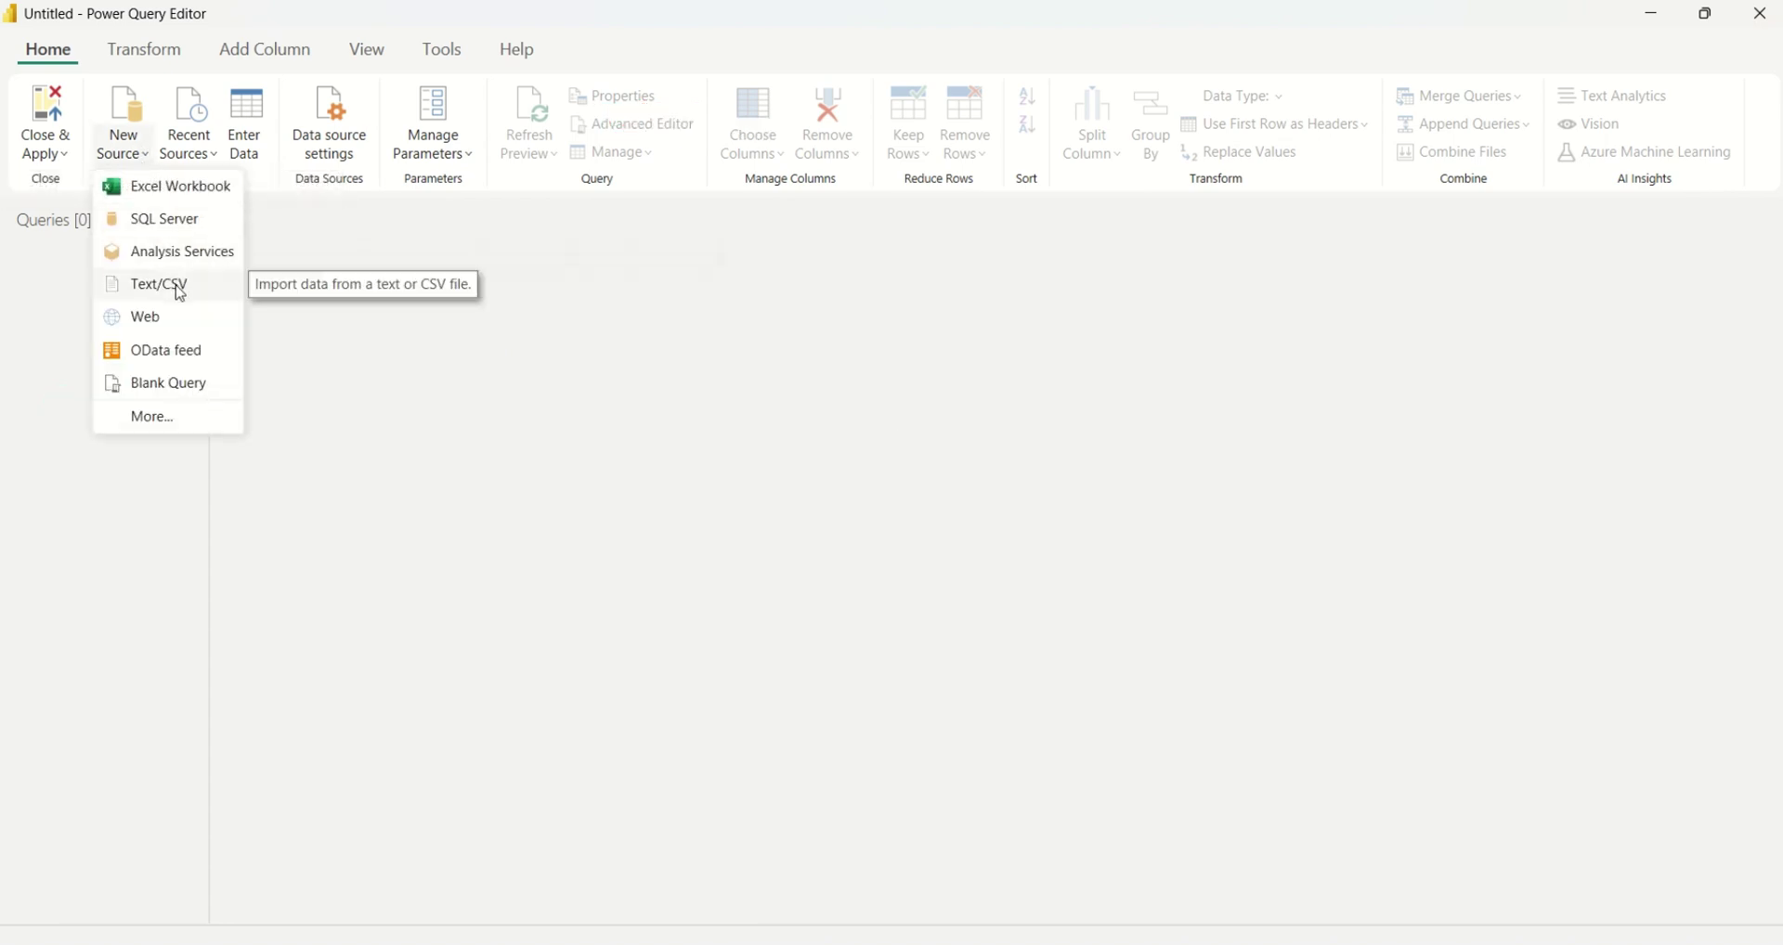
click(180, 290)
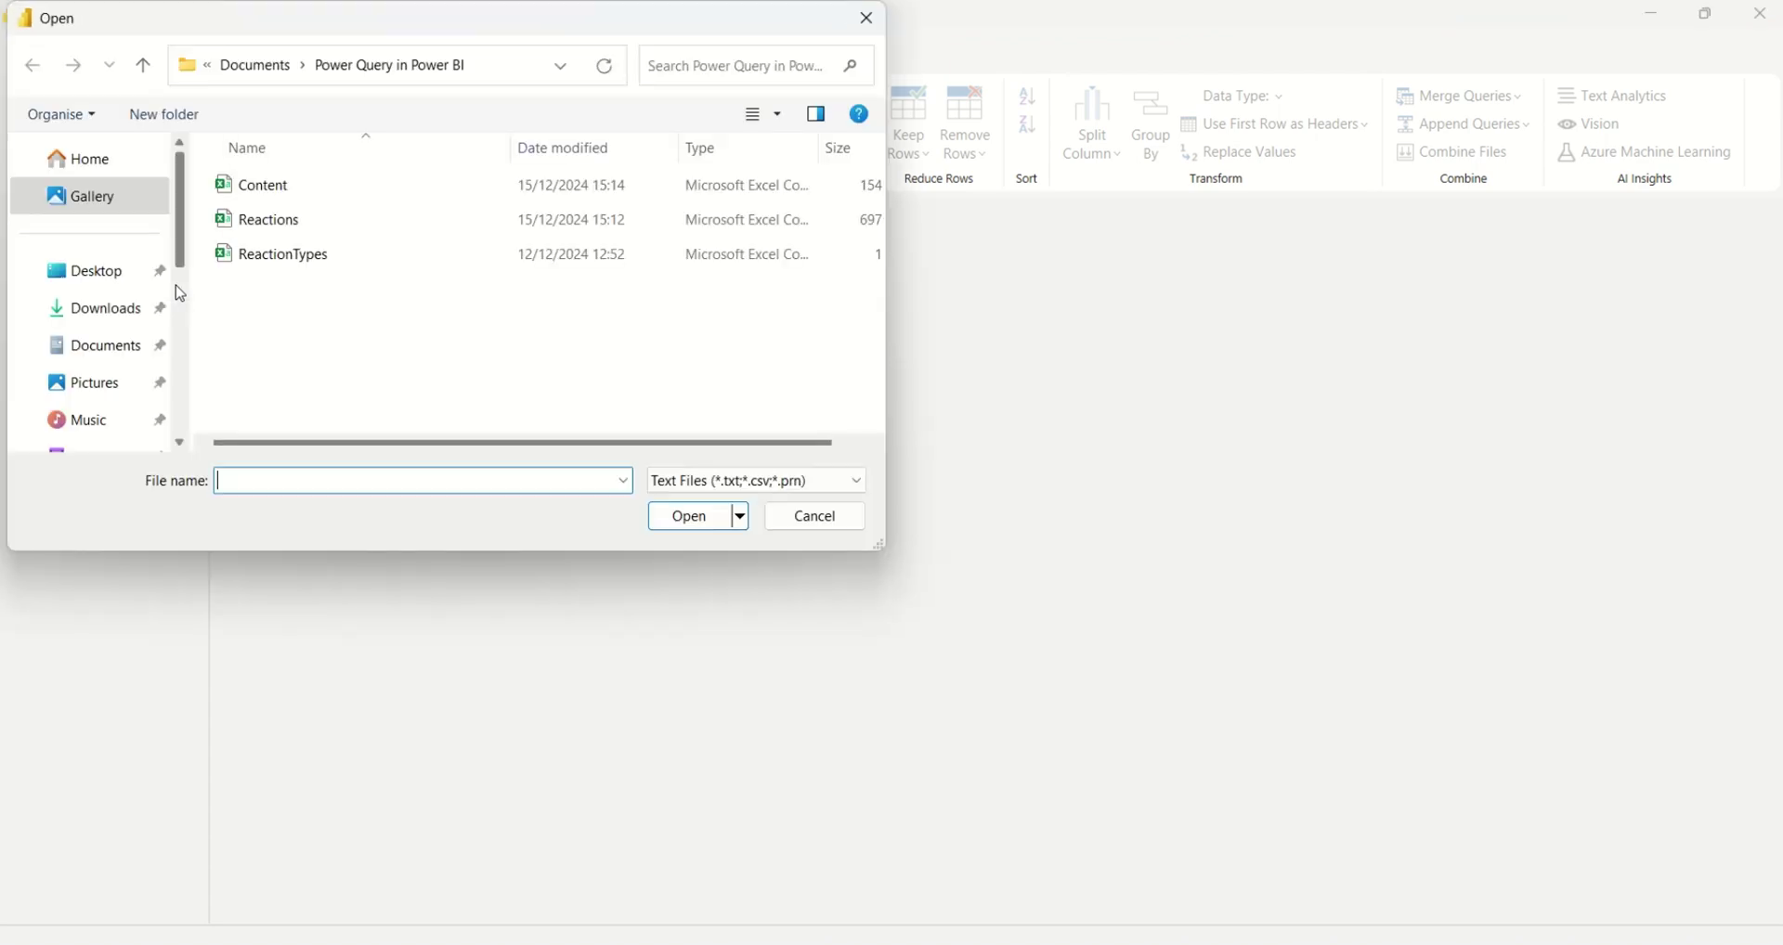
click(284, 192)
click(688, 516)
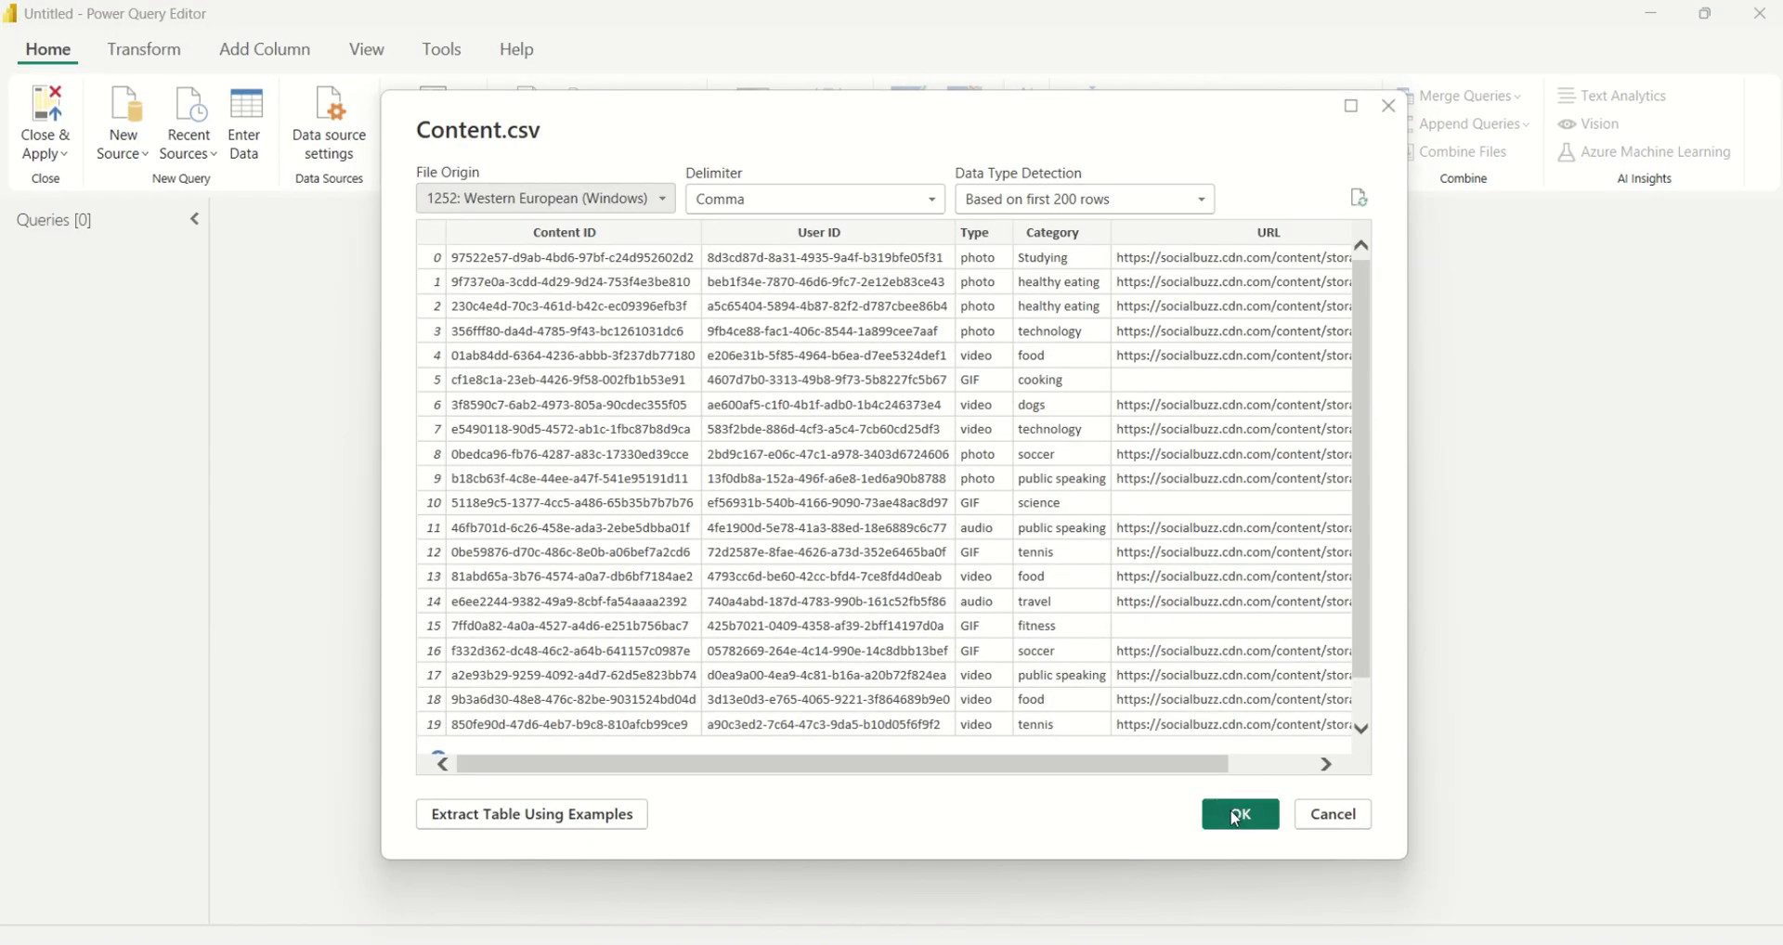
click(1235, 817)
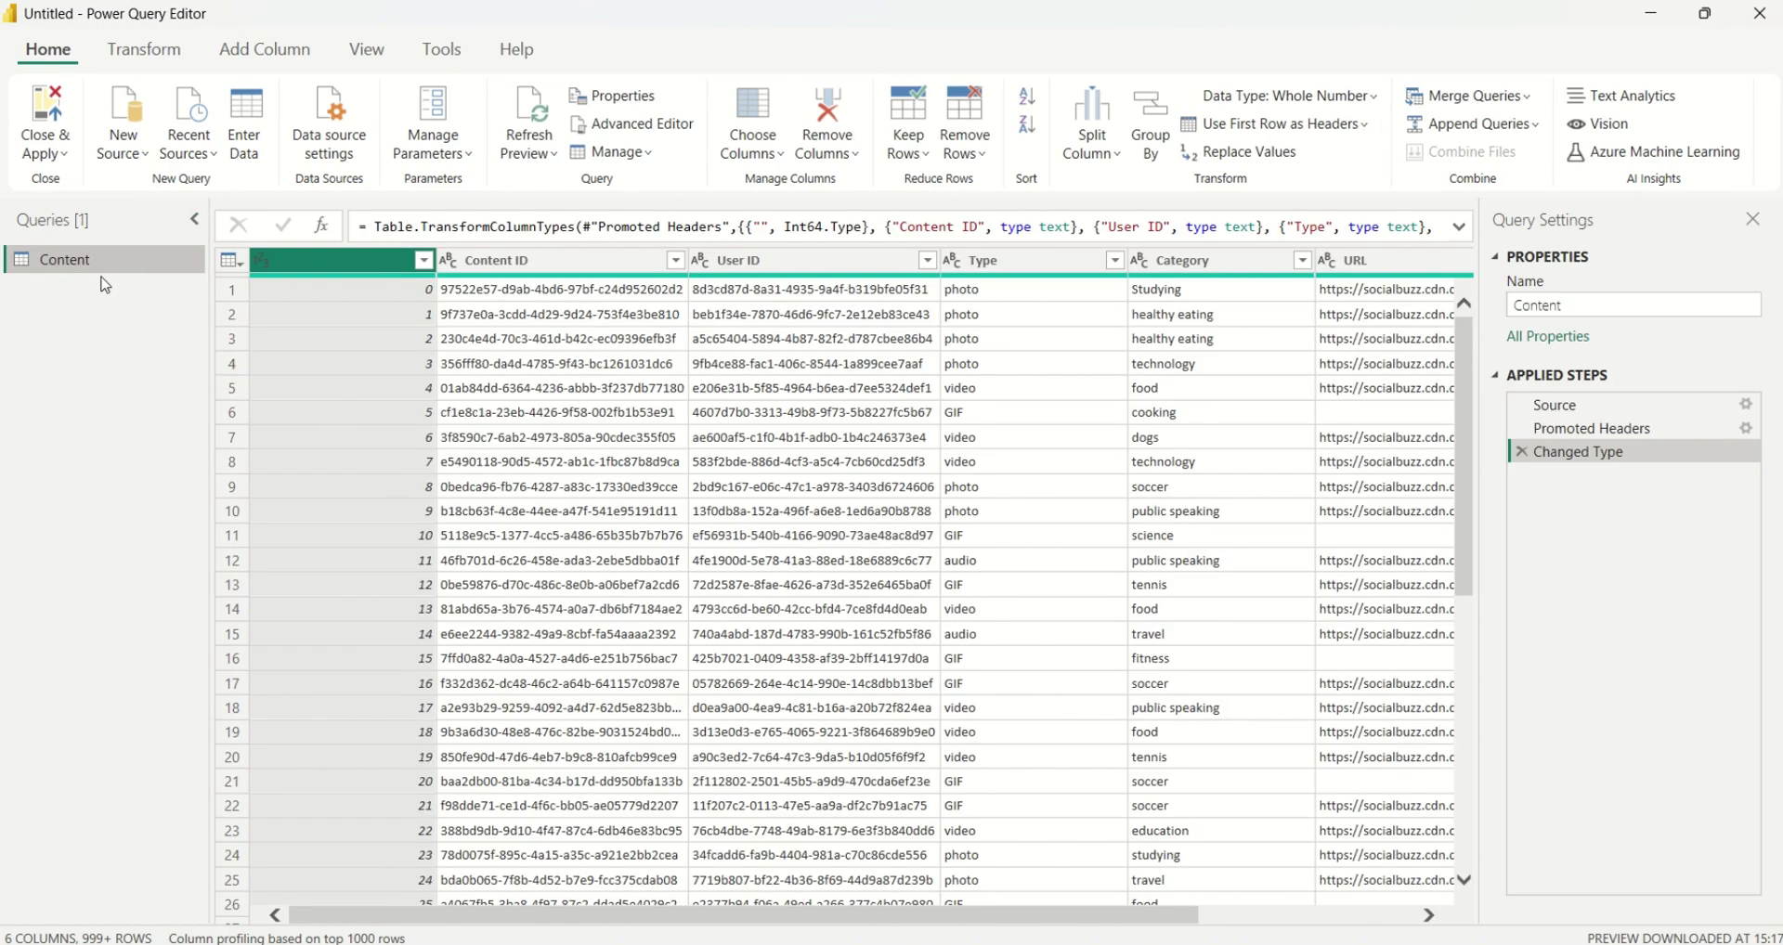
- Import the Reactions CSV file from the same folder as another query with the default import settings
click(125, 149)
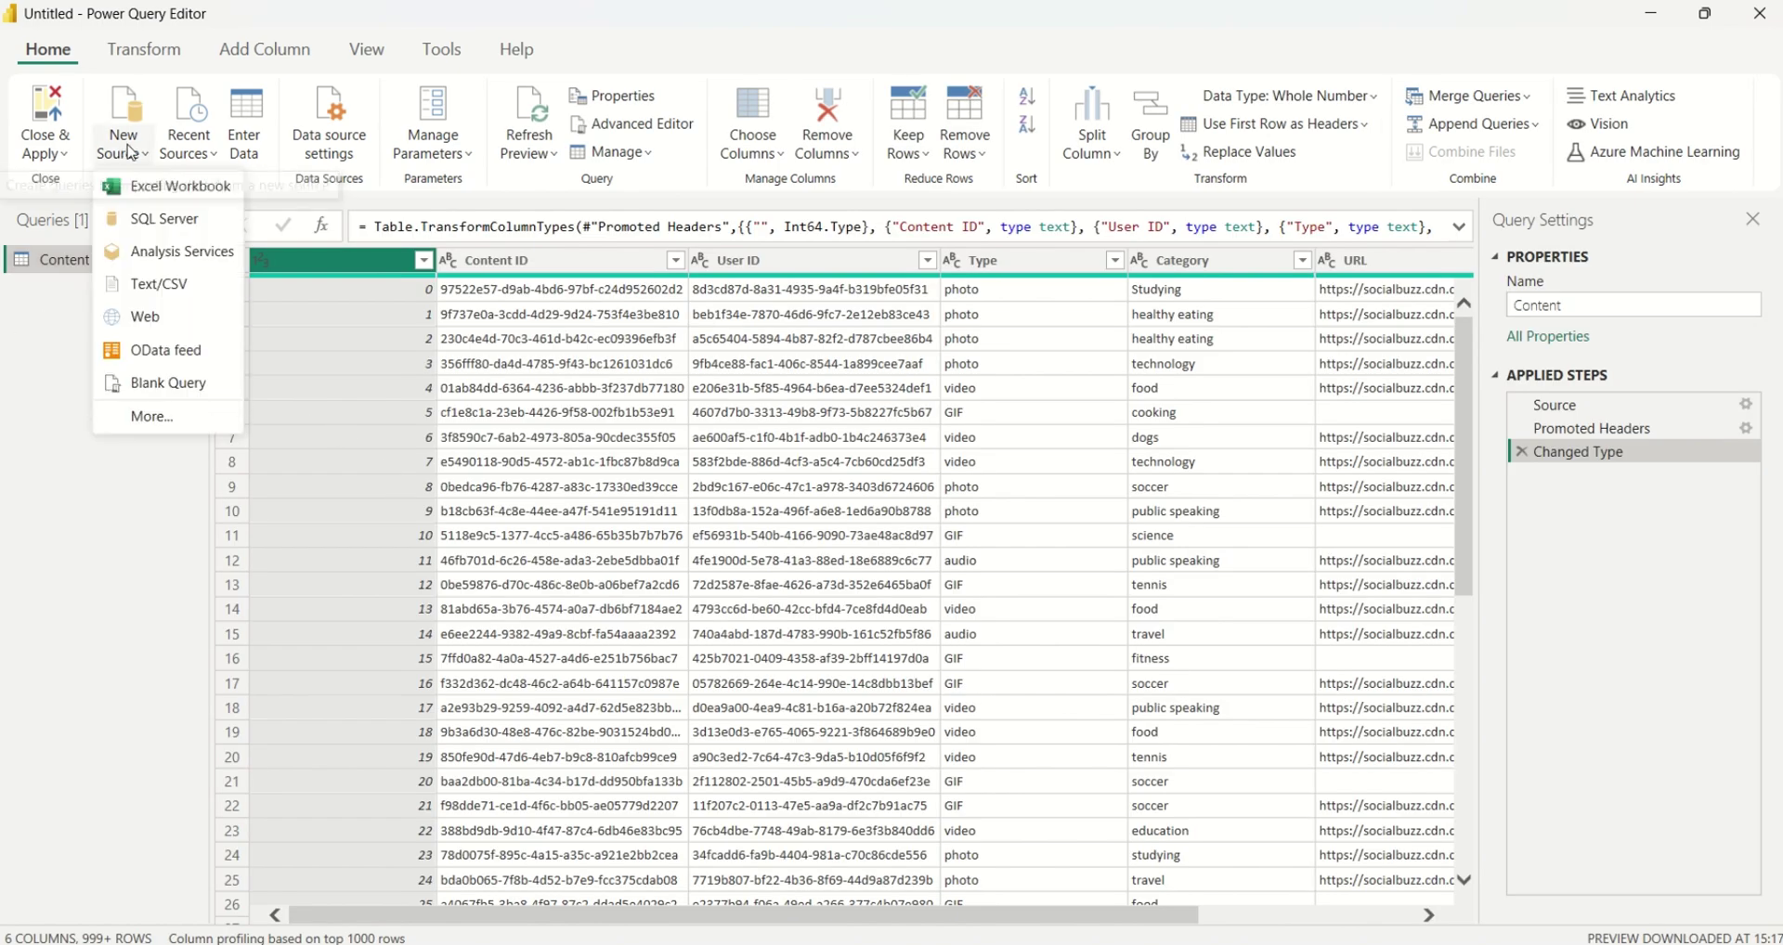
click(175, 287)
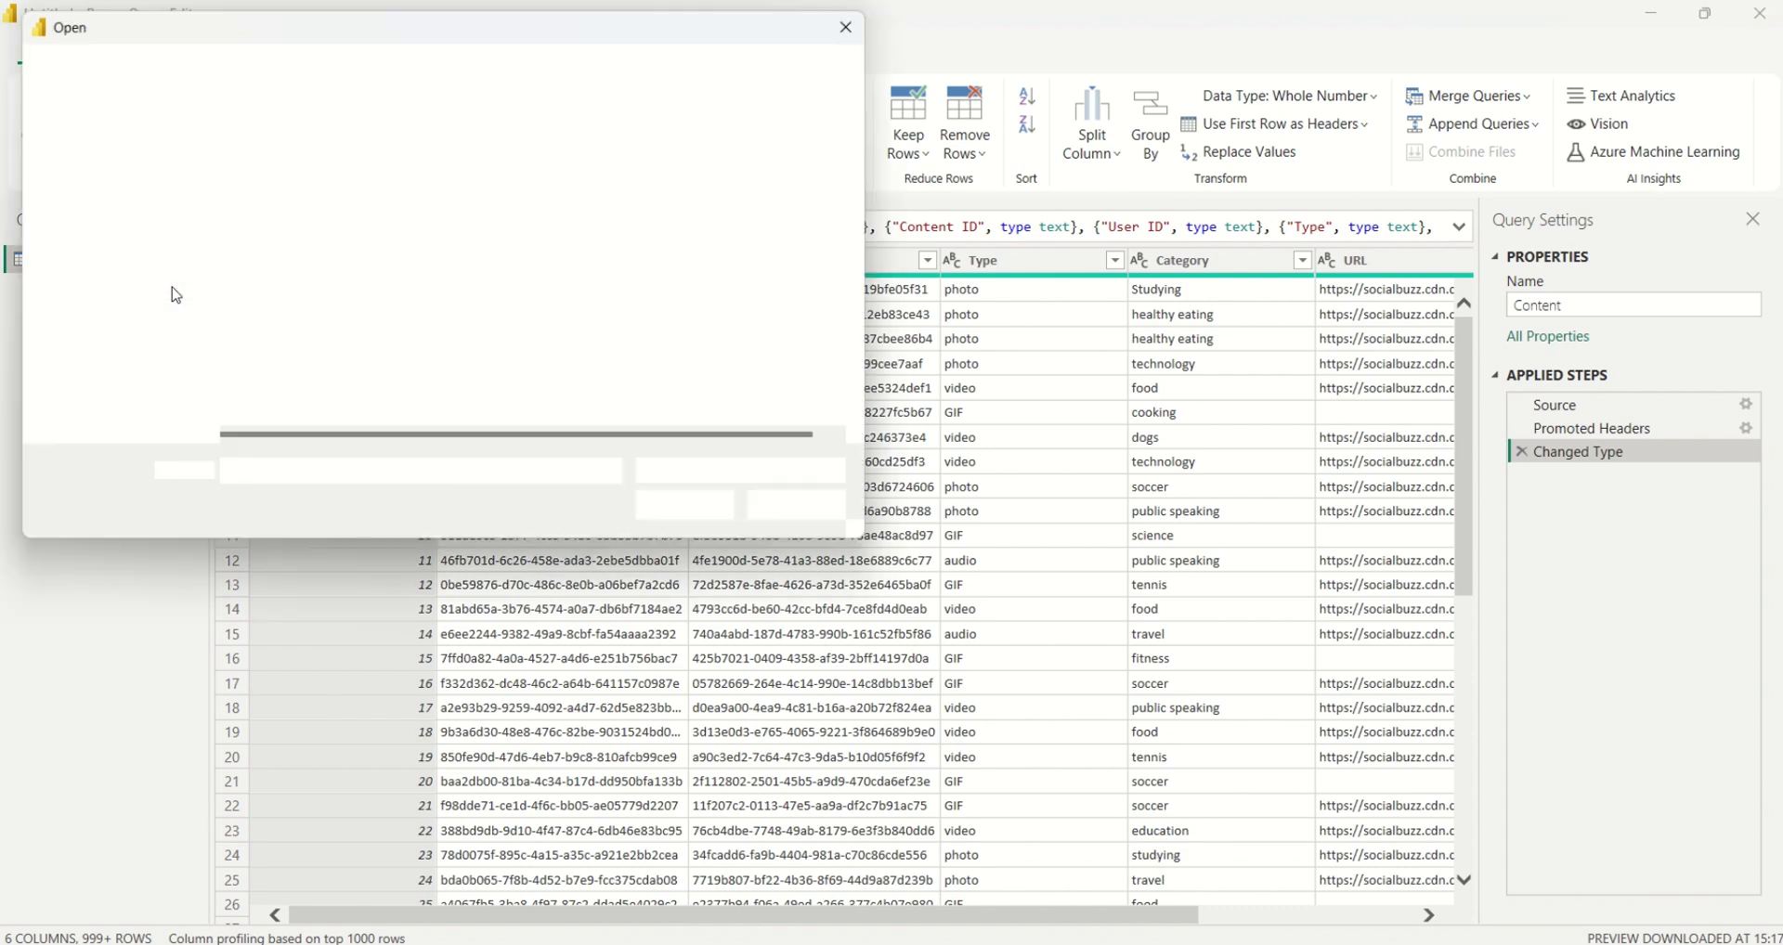
click(336, 223)
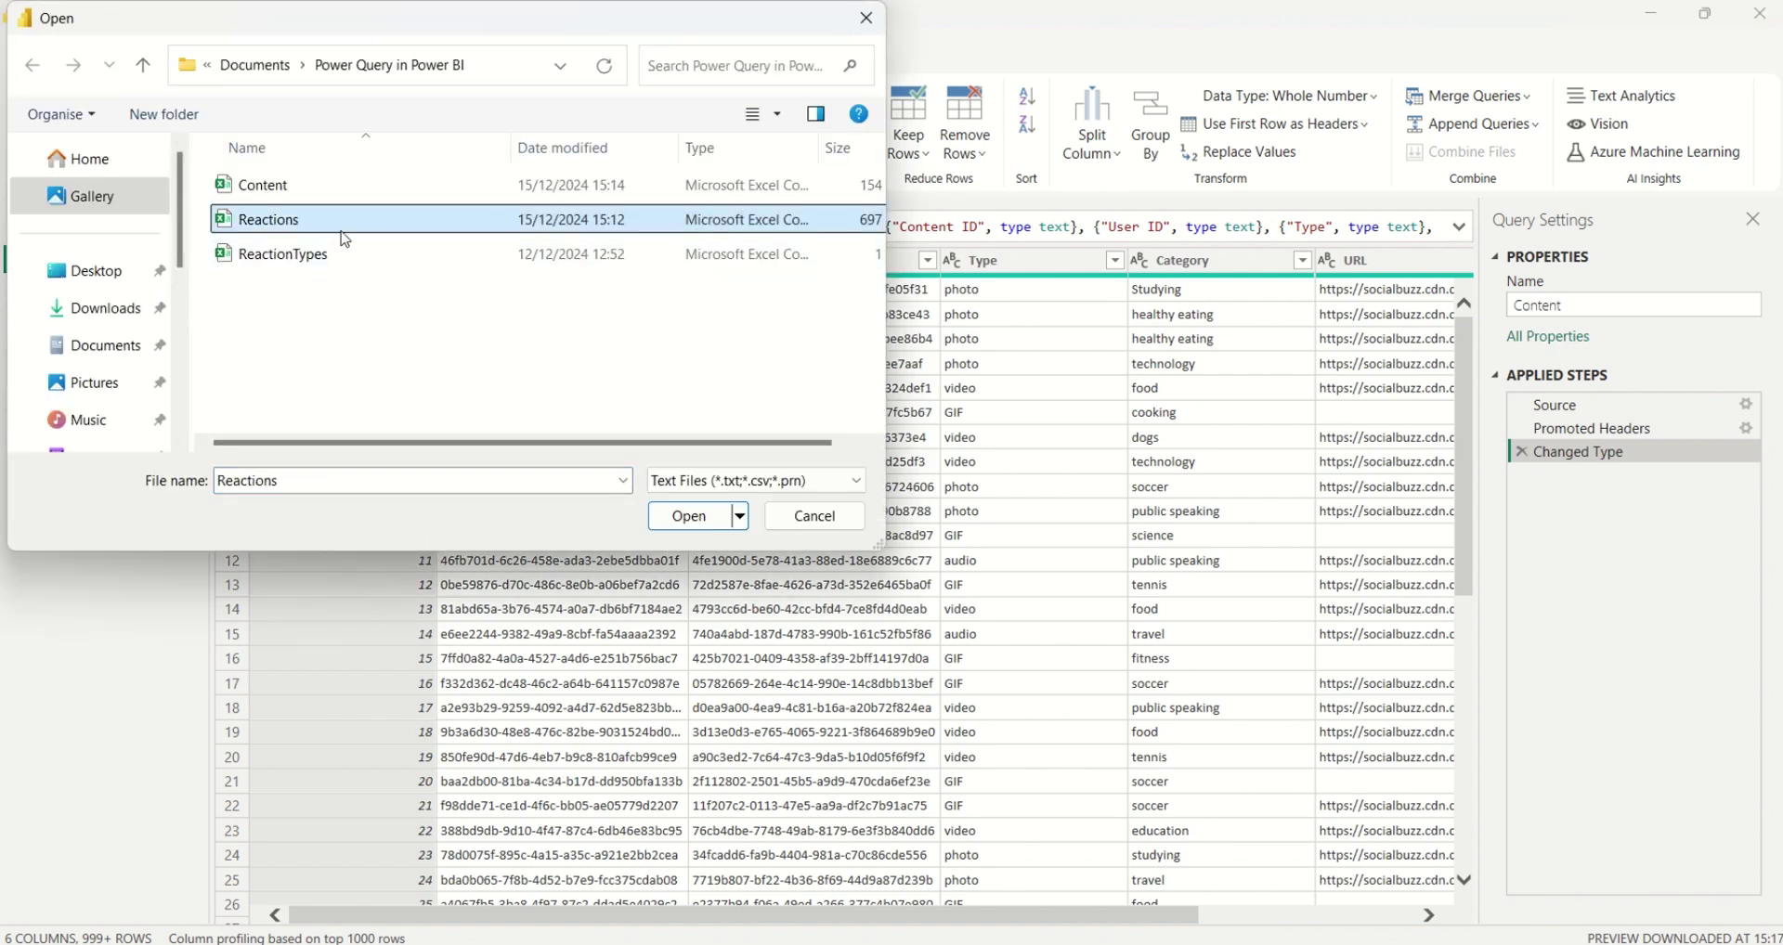
click(688, 516)
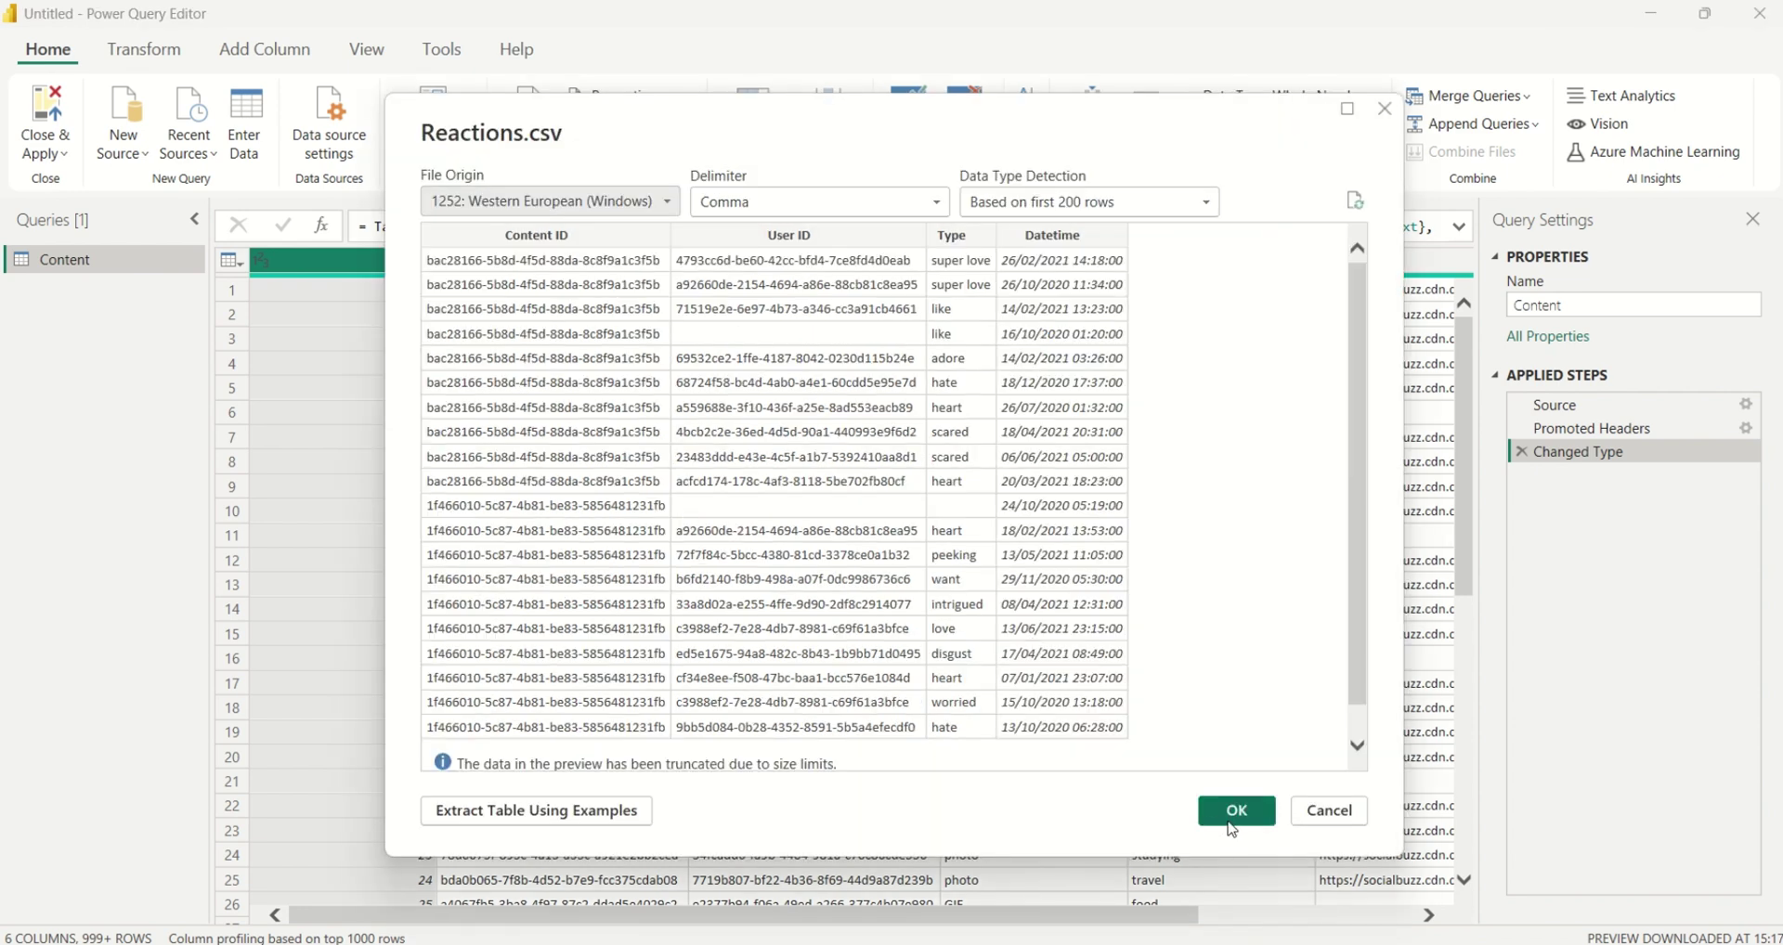
click(1235, 810)
- Import the ReactionTypes CSV file as a third query with the default import settings
click(124, 139)
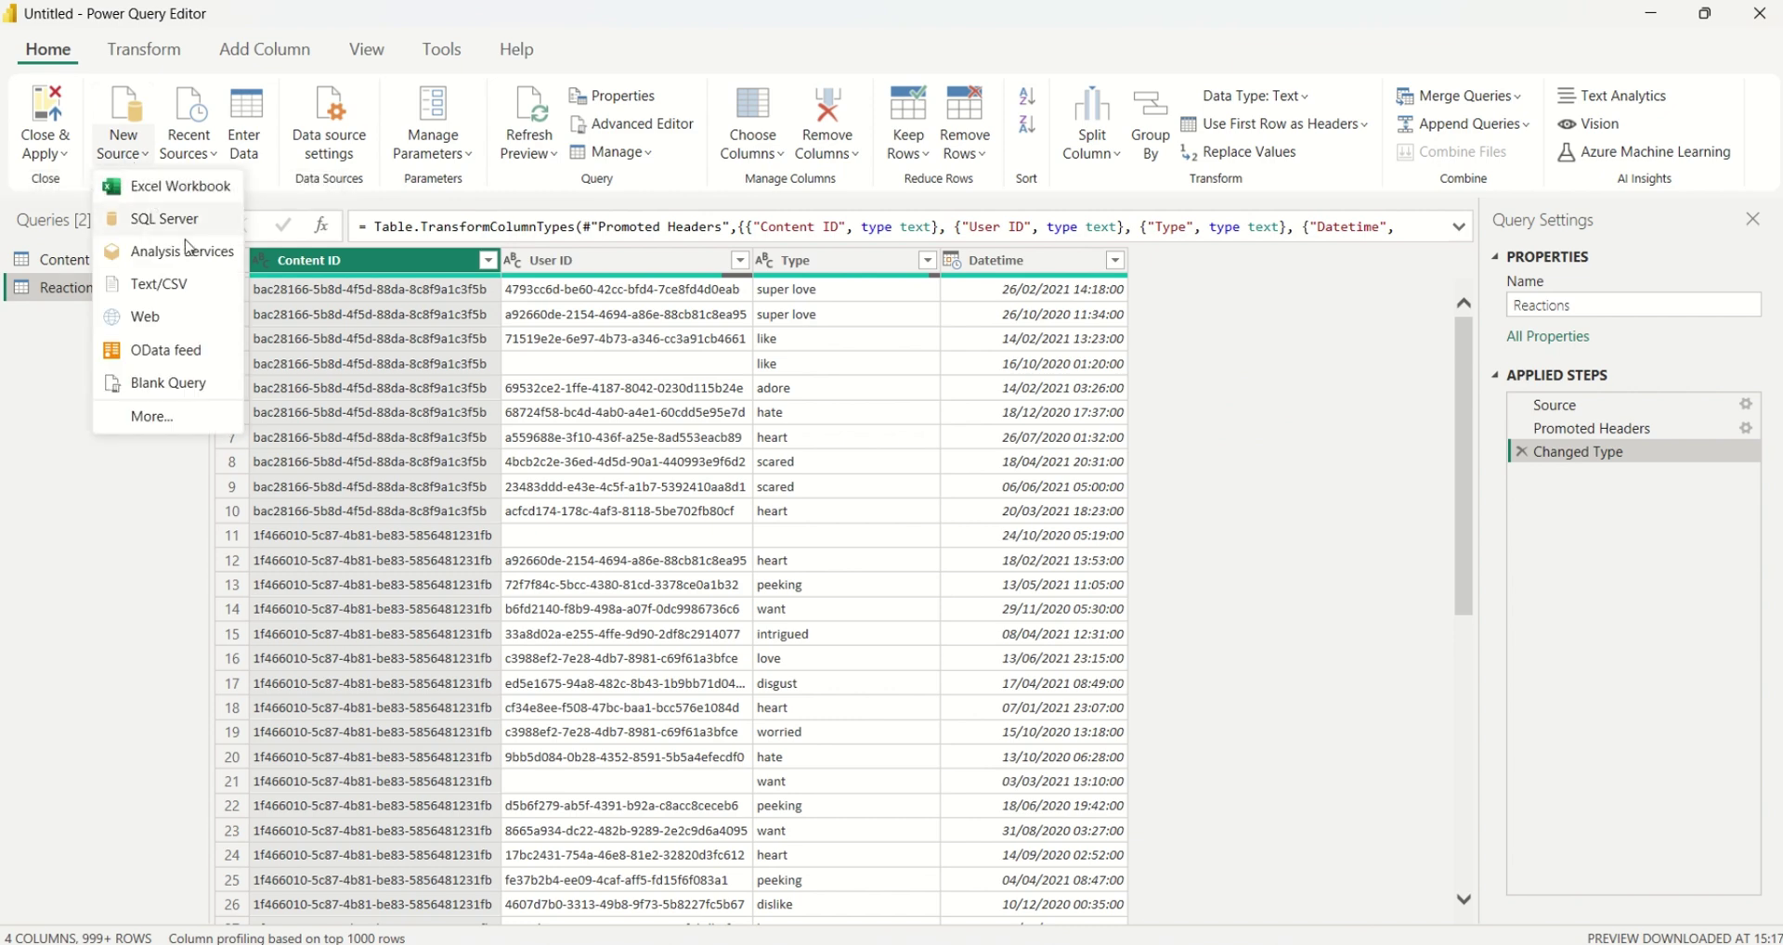
click(156, 287)
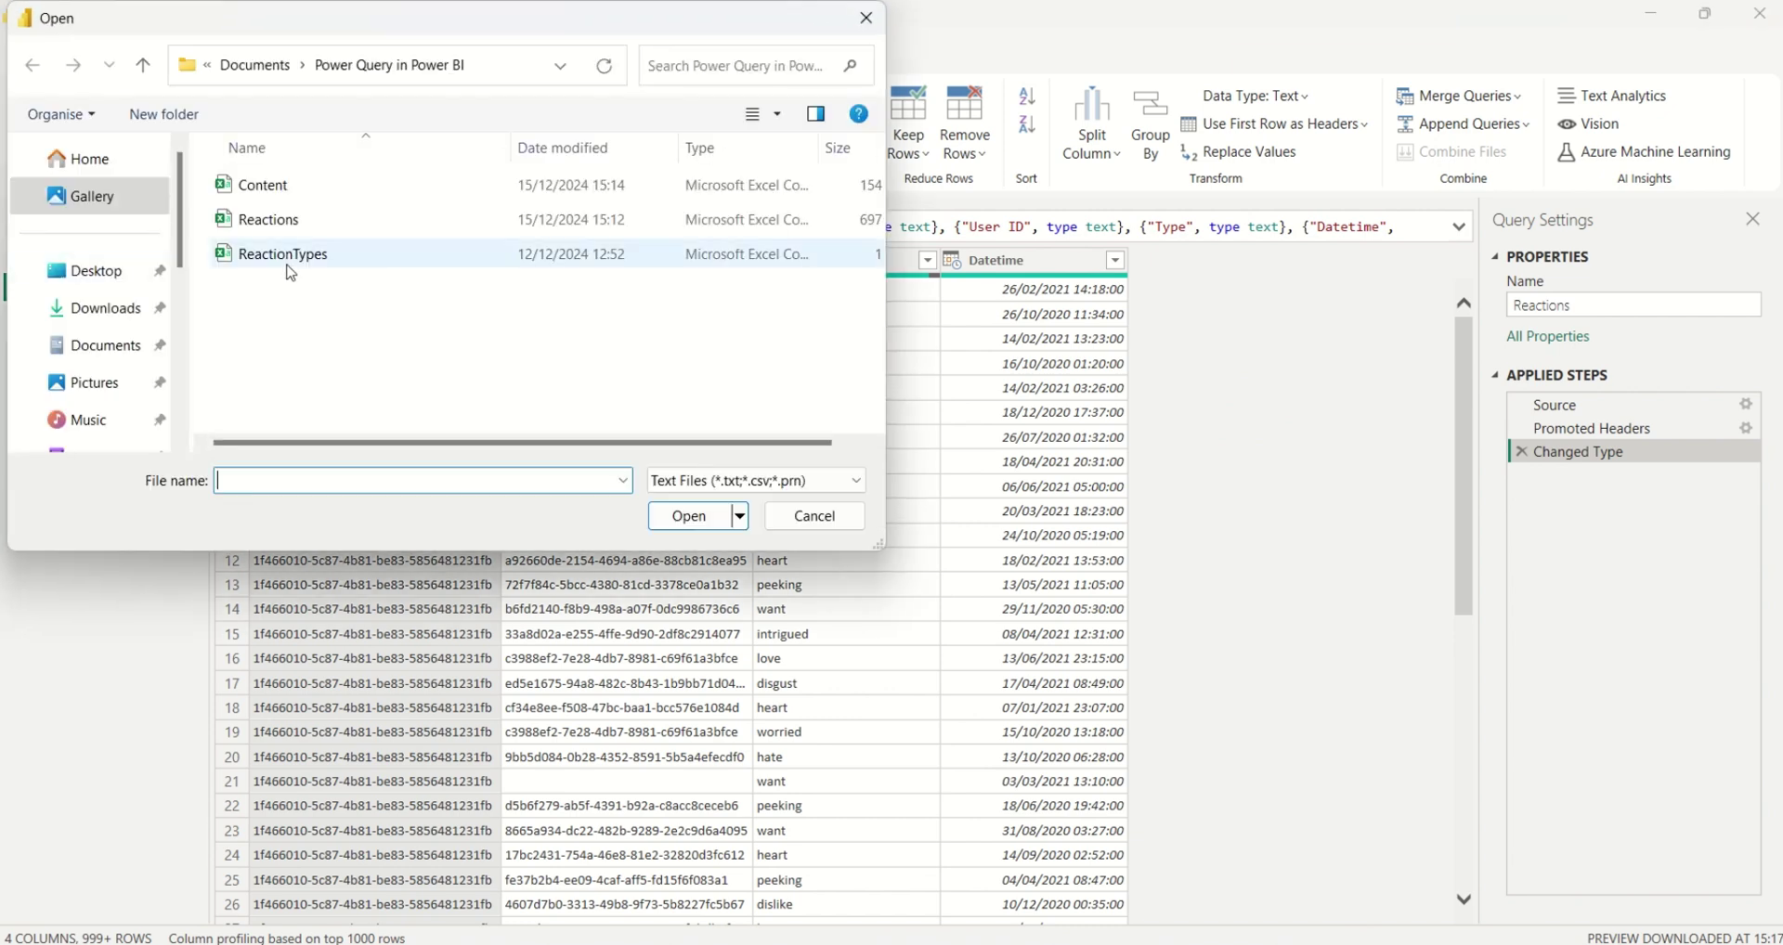
click(291, 269)
click(697, 516)
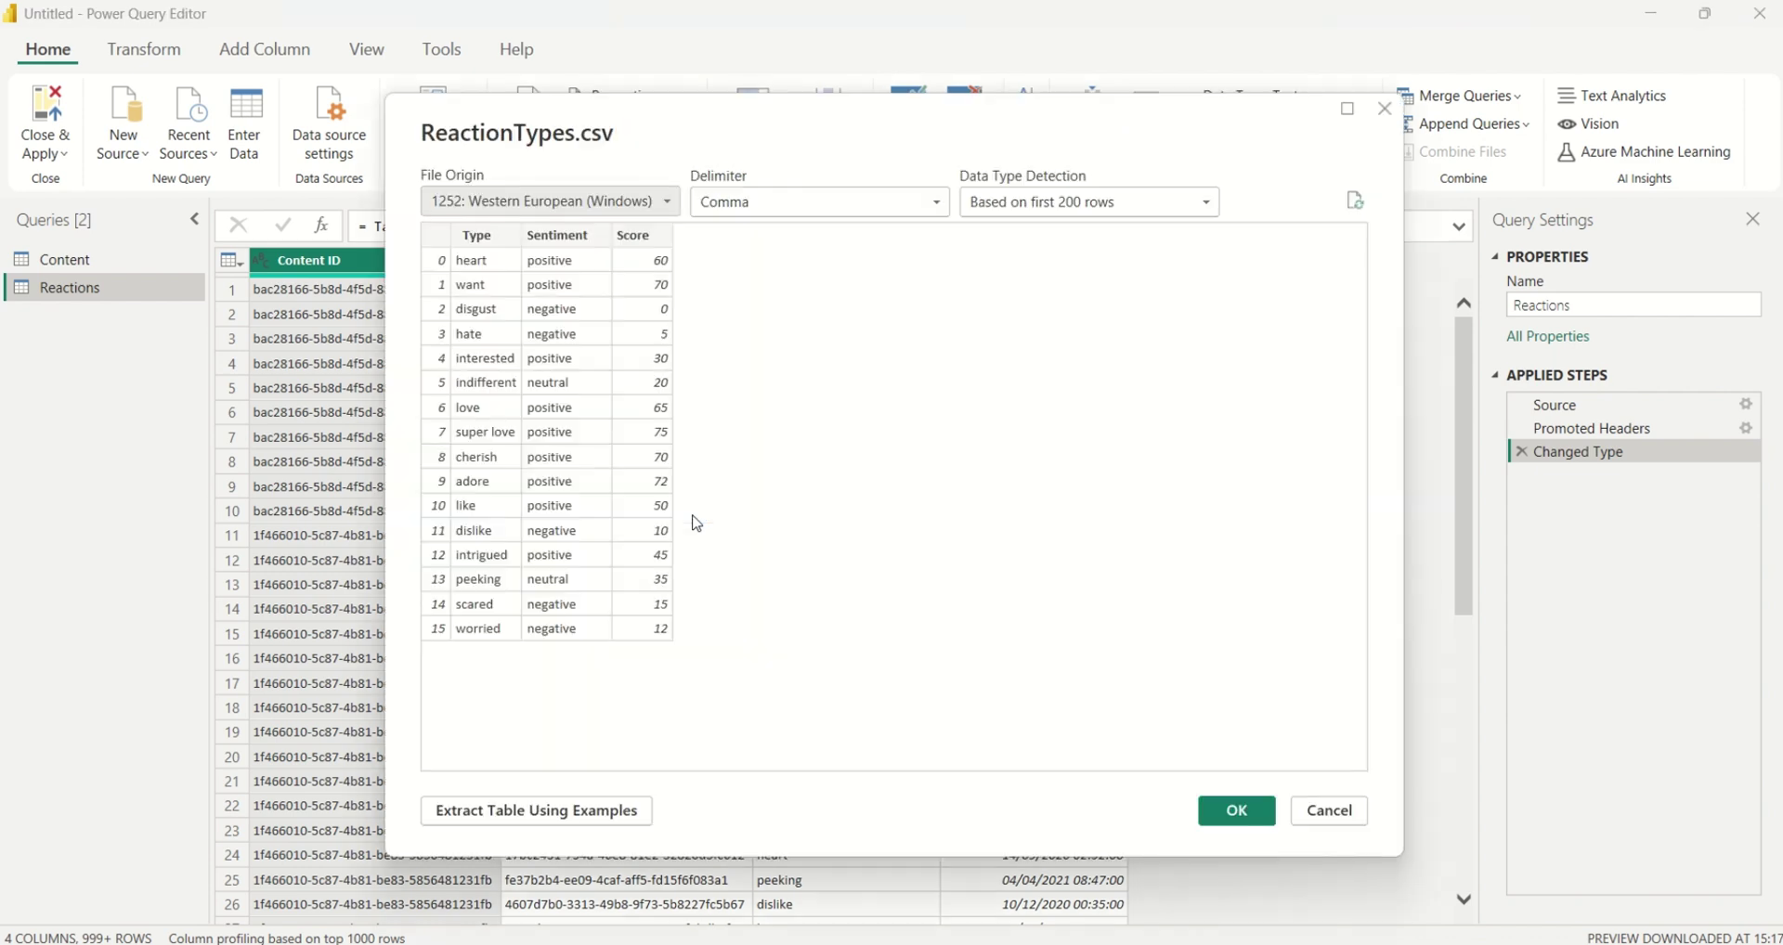
click(1239, 811)
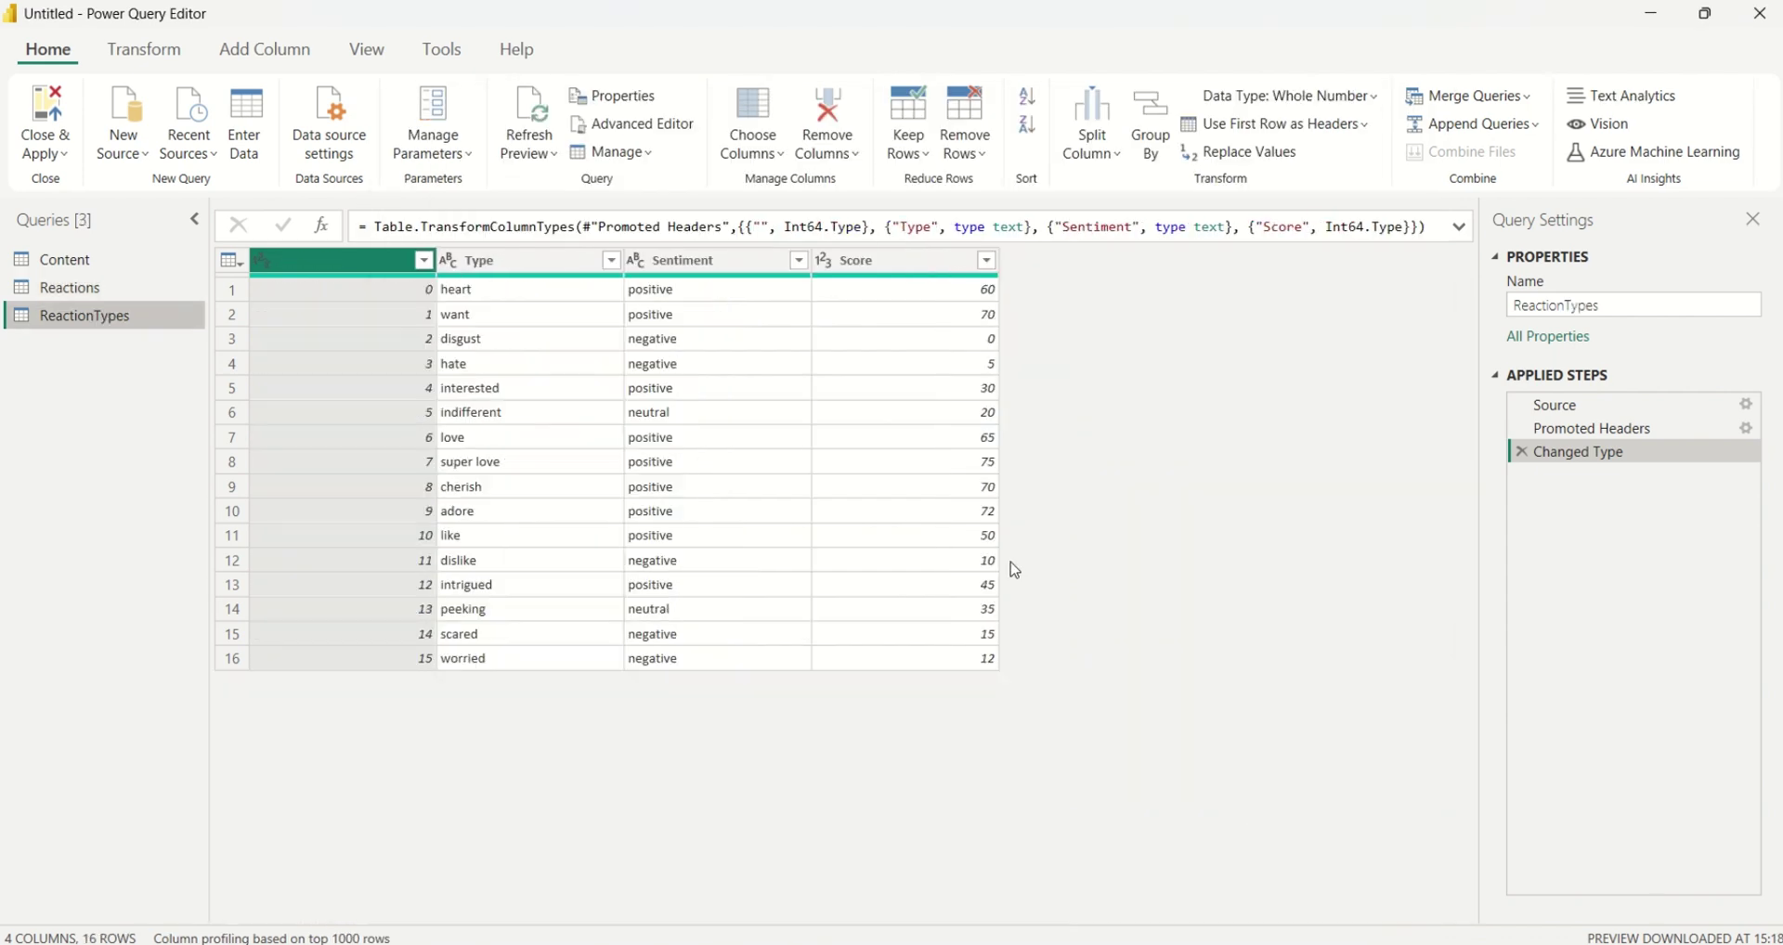
- Turn on column quality and column distribution for the data preview of the Content query
click(93, 270)
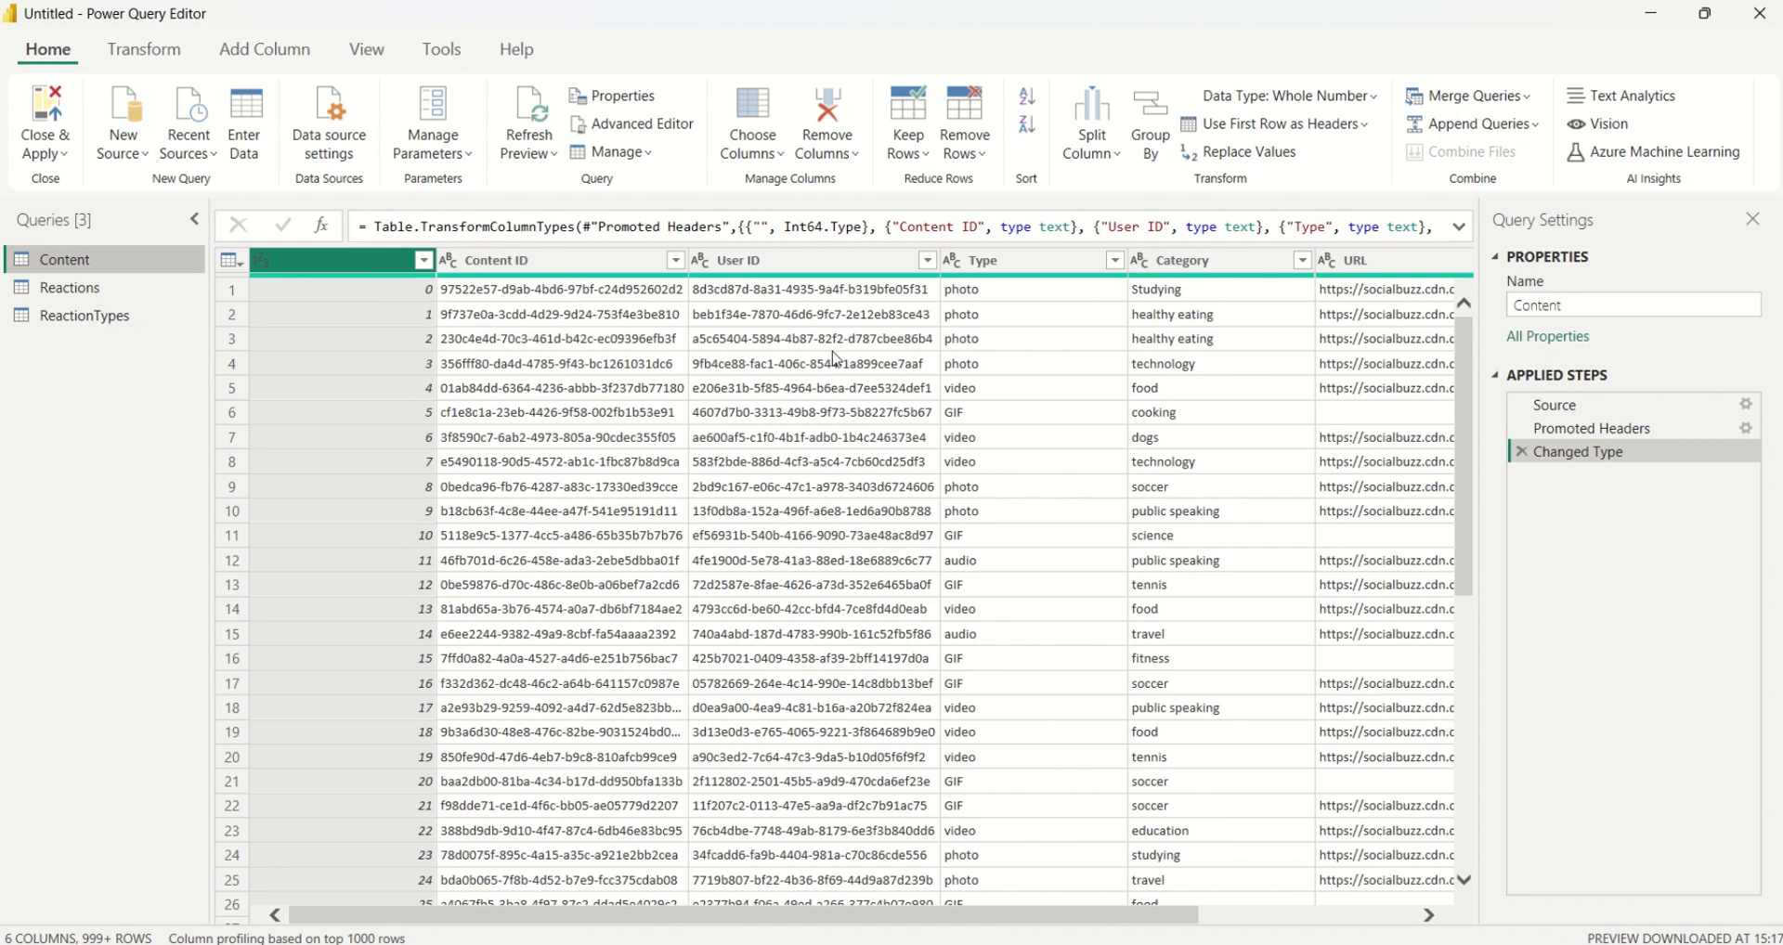
click(373, 54)
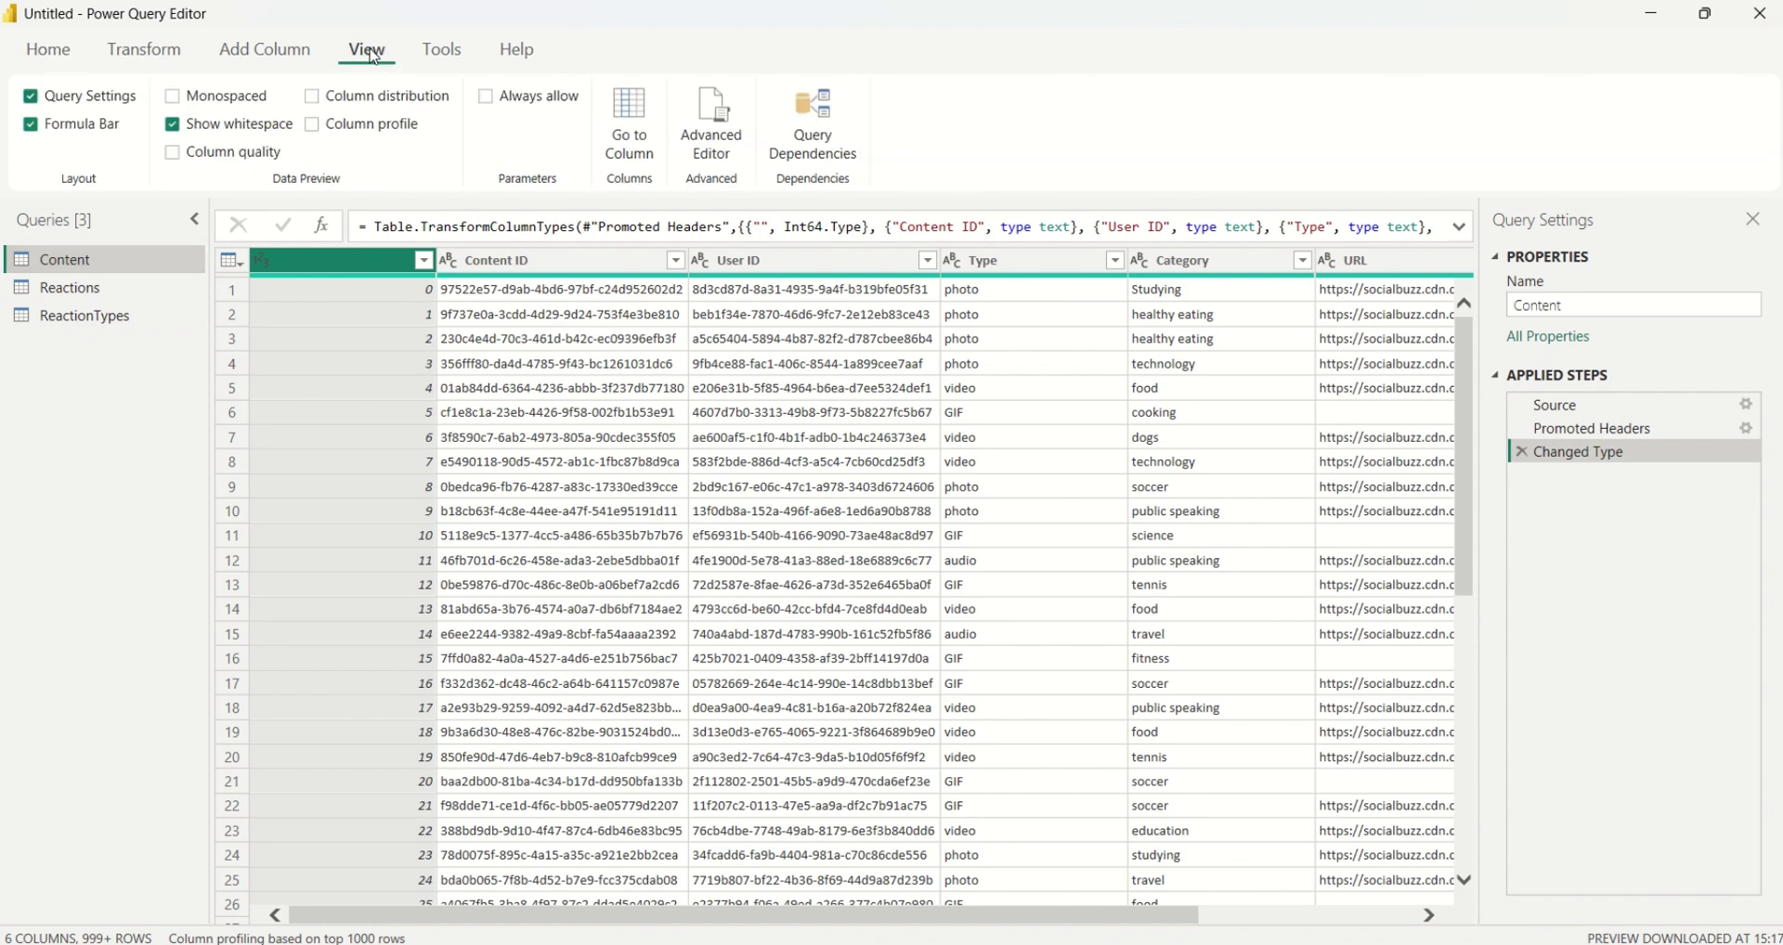
click(173, 153)
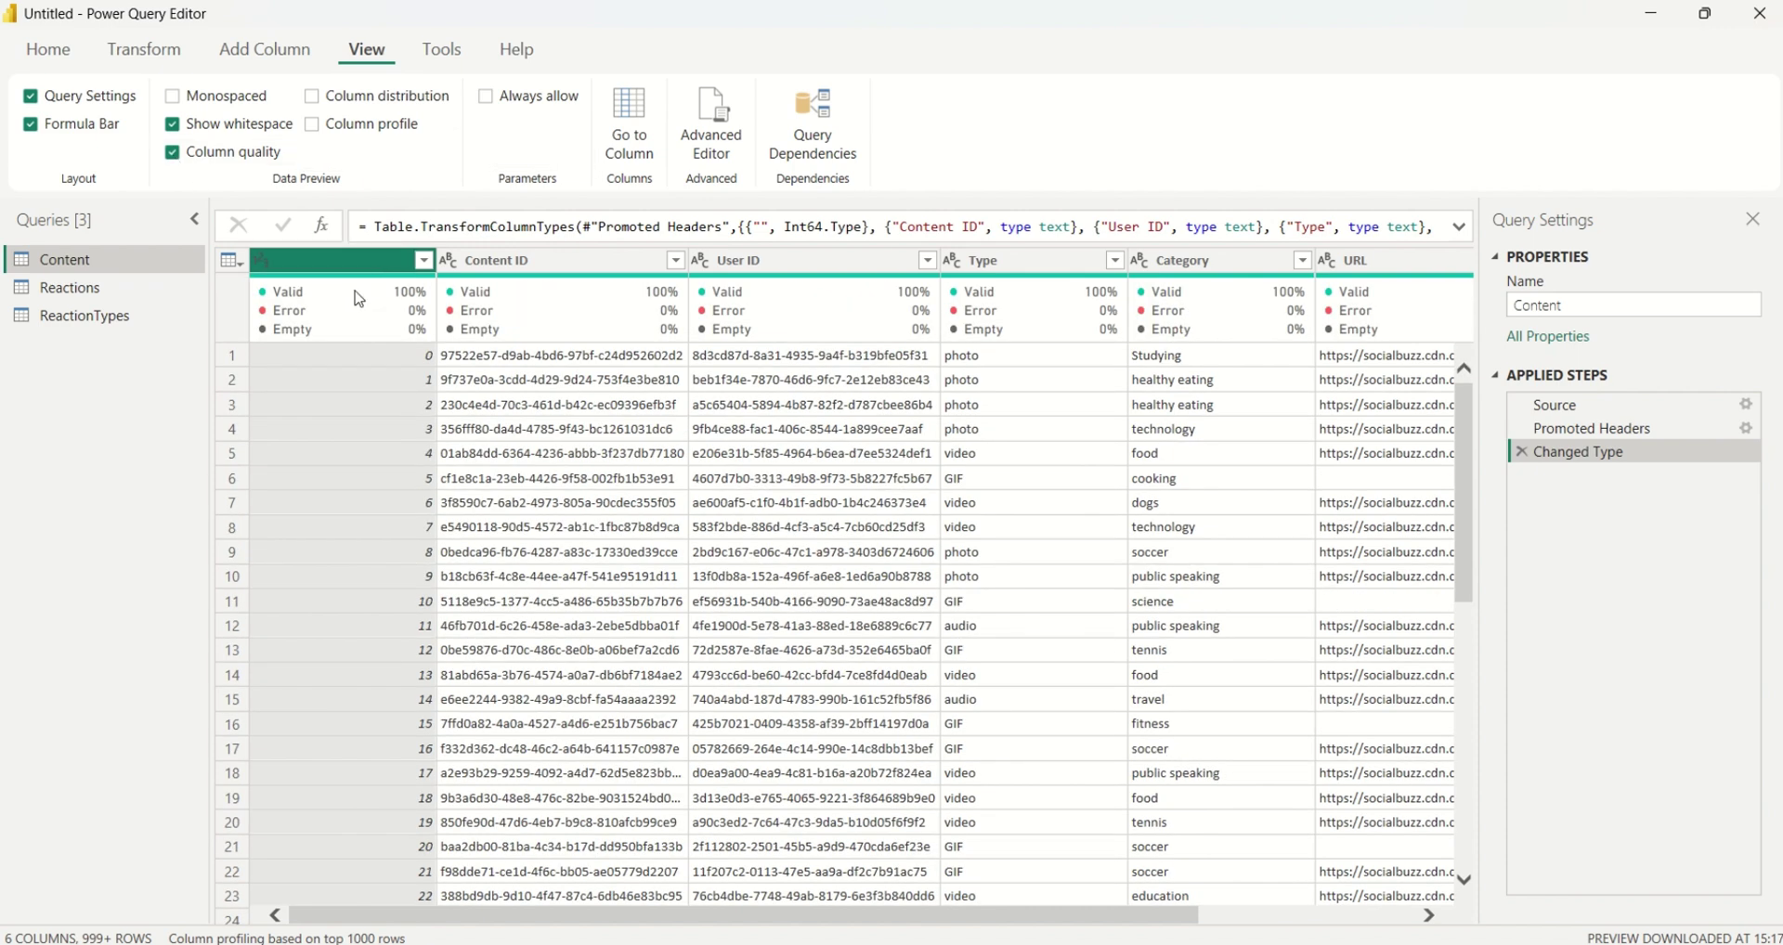
mouse_move(354, 301)
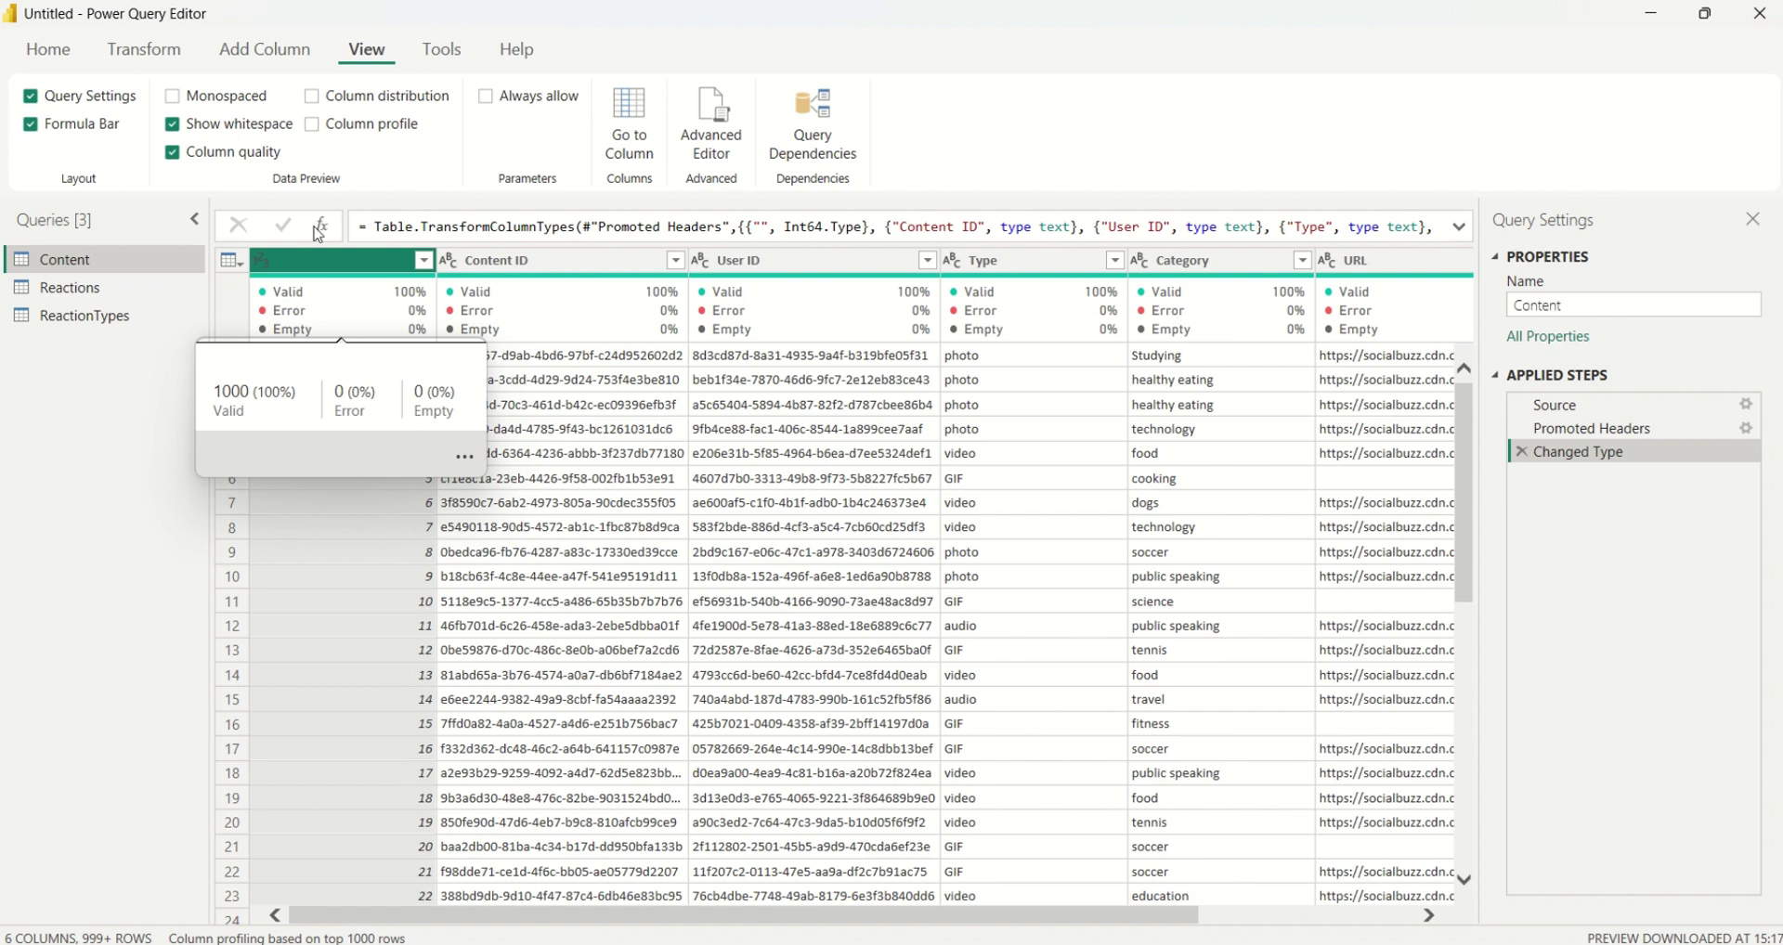
click(319, 104)
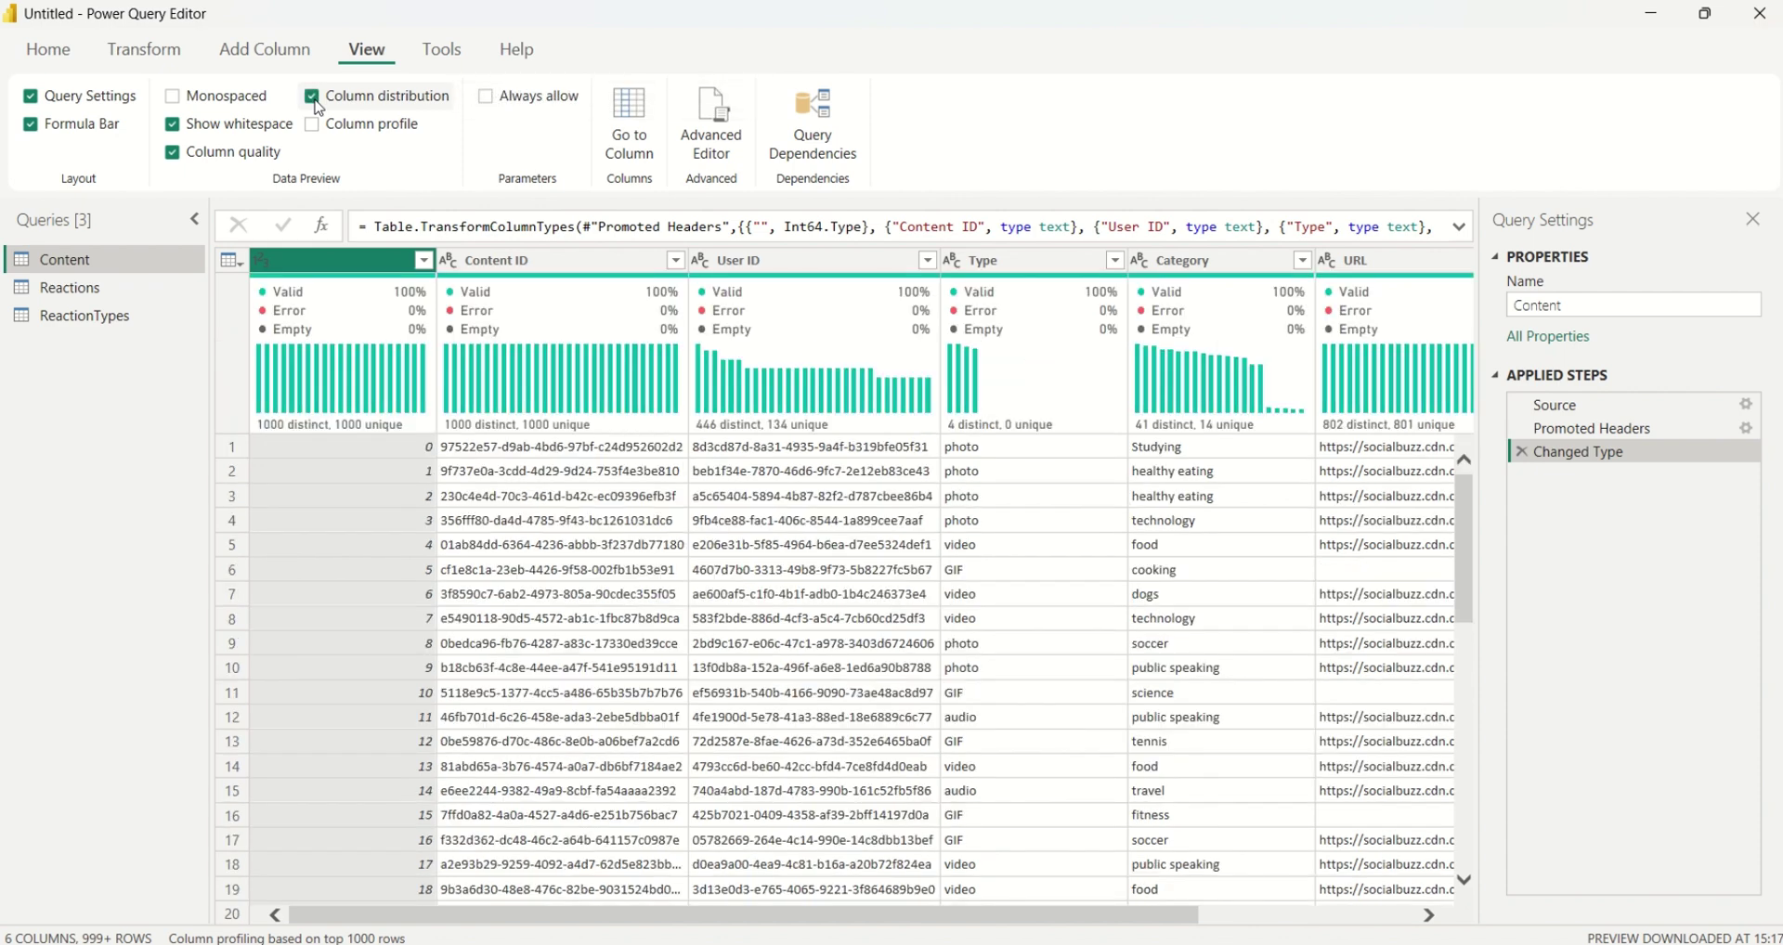
mouse_move(295, 432)
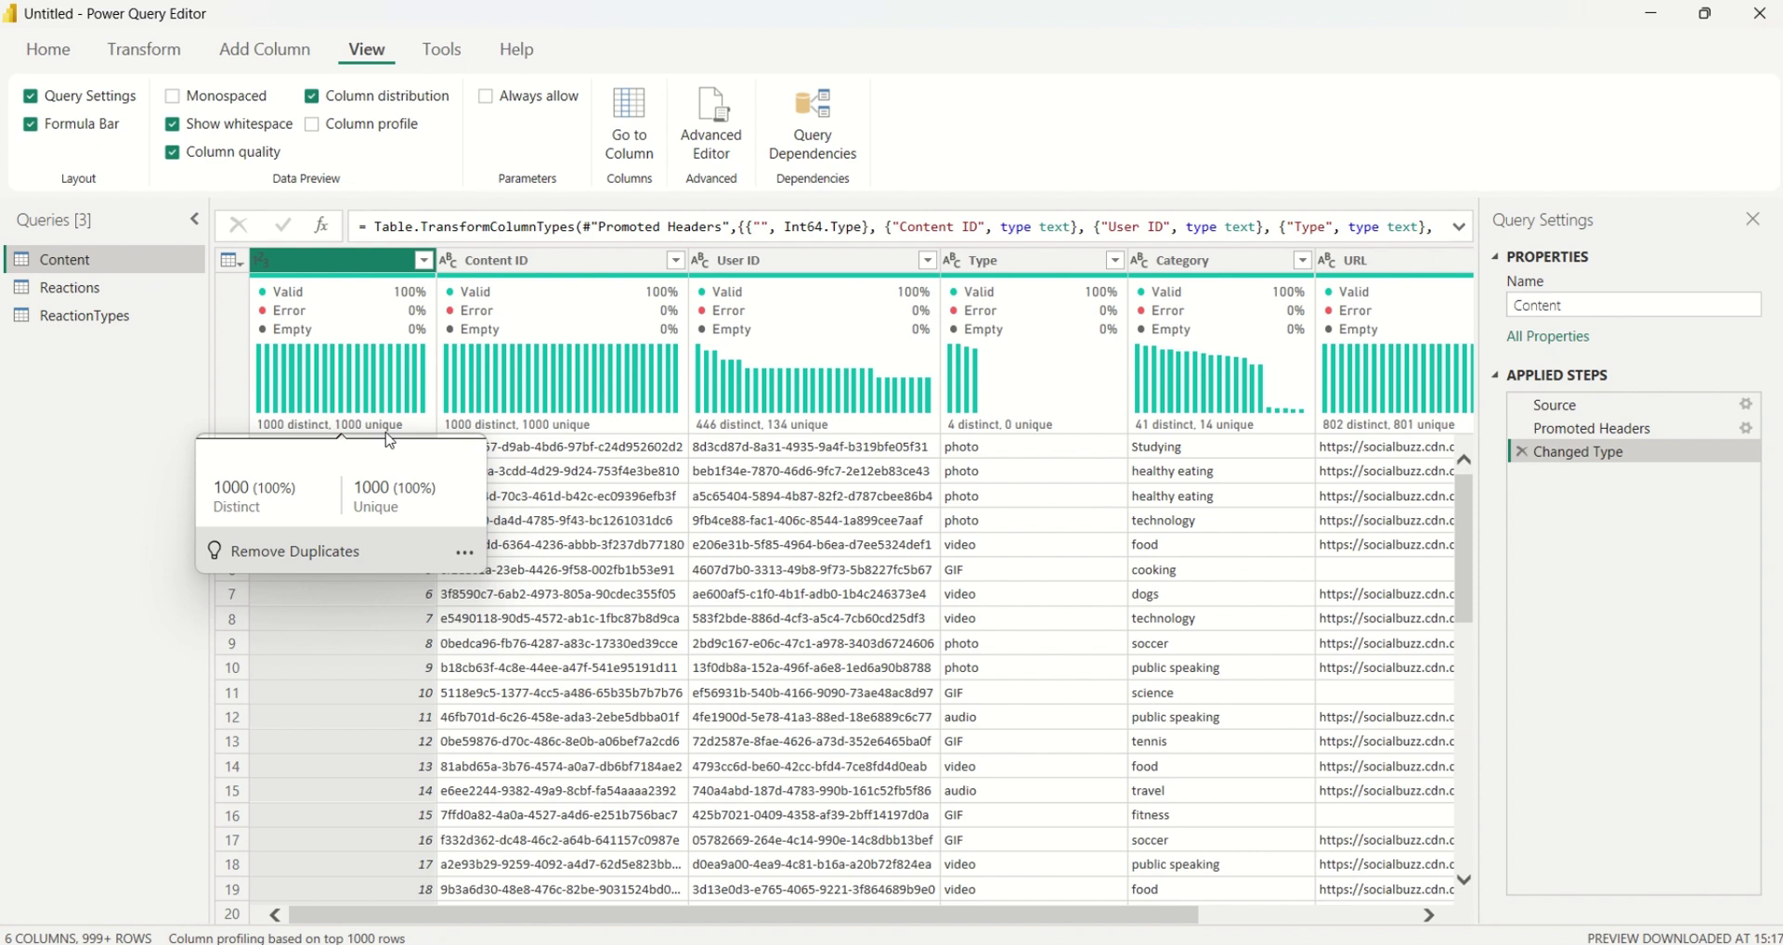
- Show the column profile temporarily to examine the statistics of the unnamed first column, and hide it again
click(312, 125)
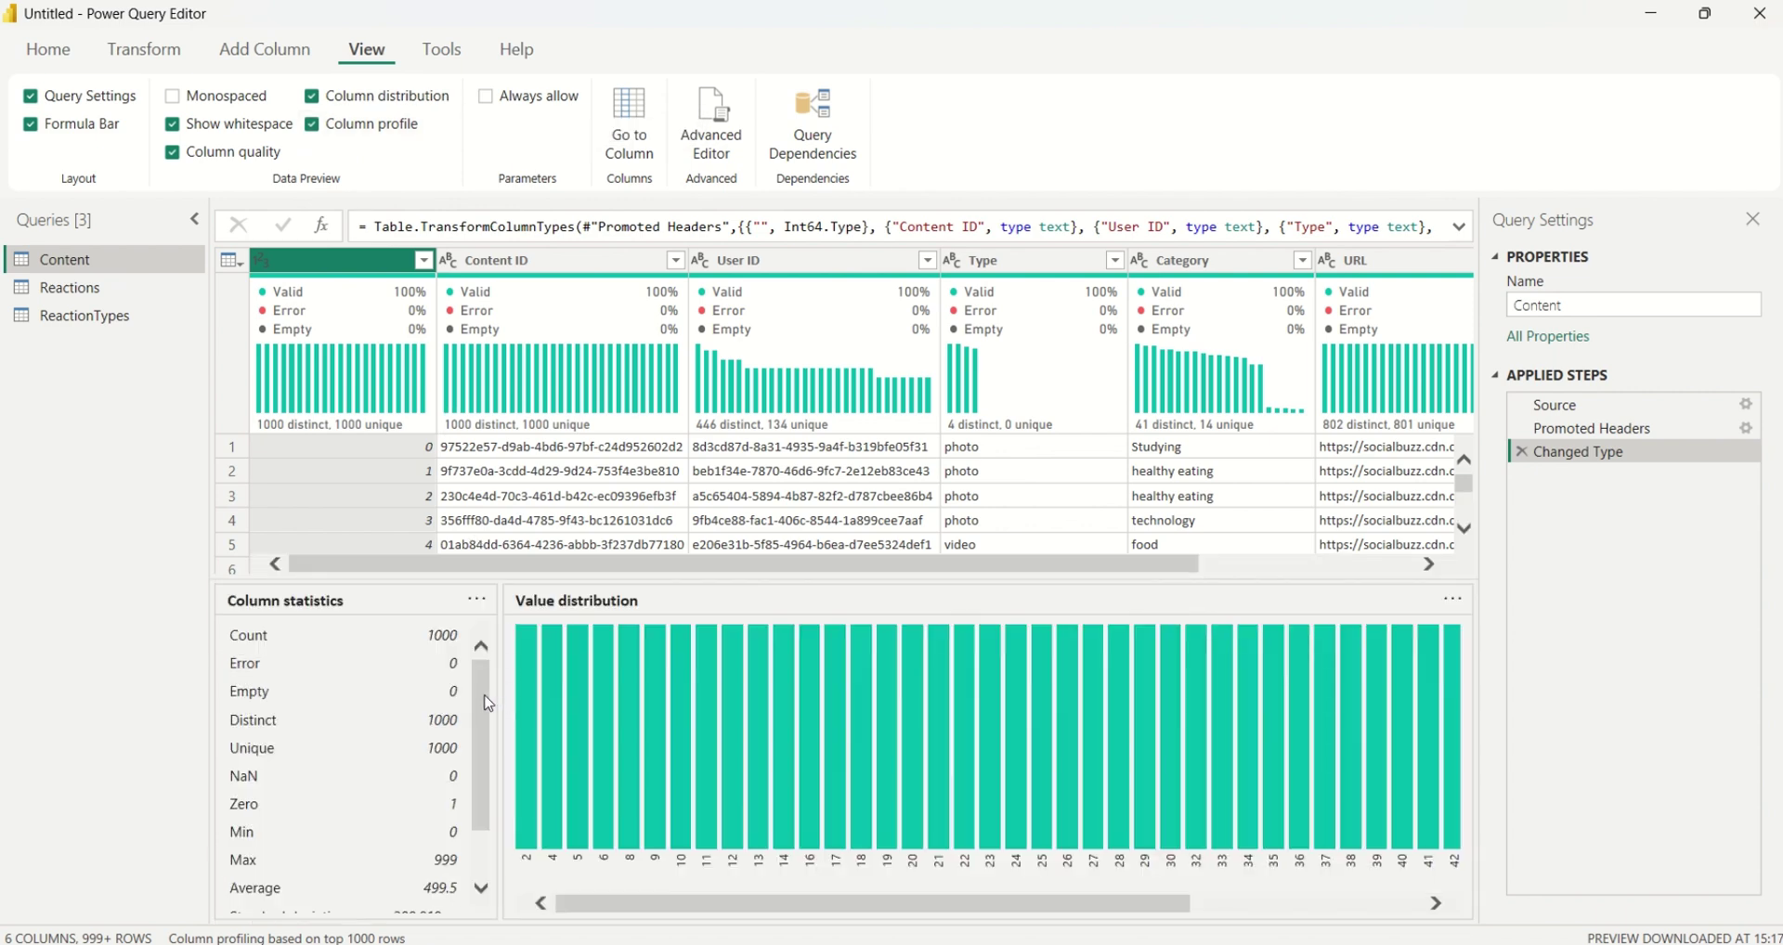
drag(485, 703, 487, 712)
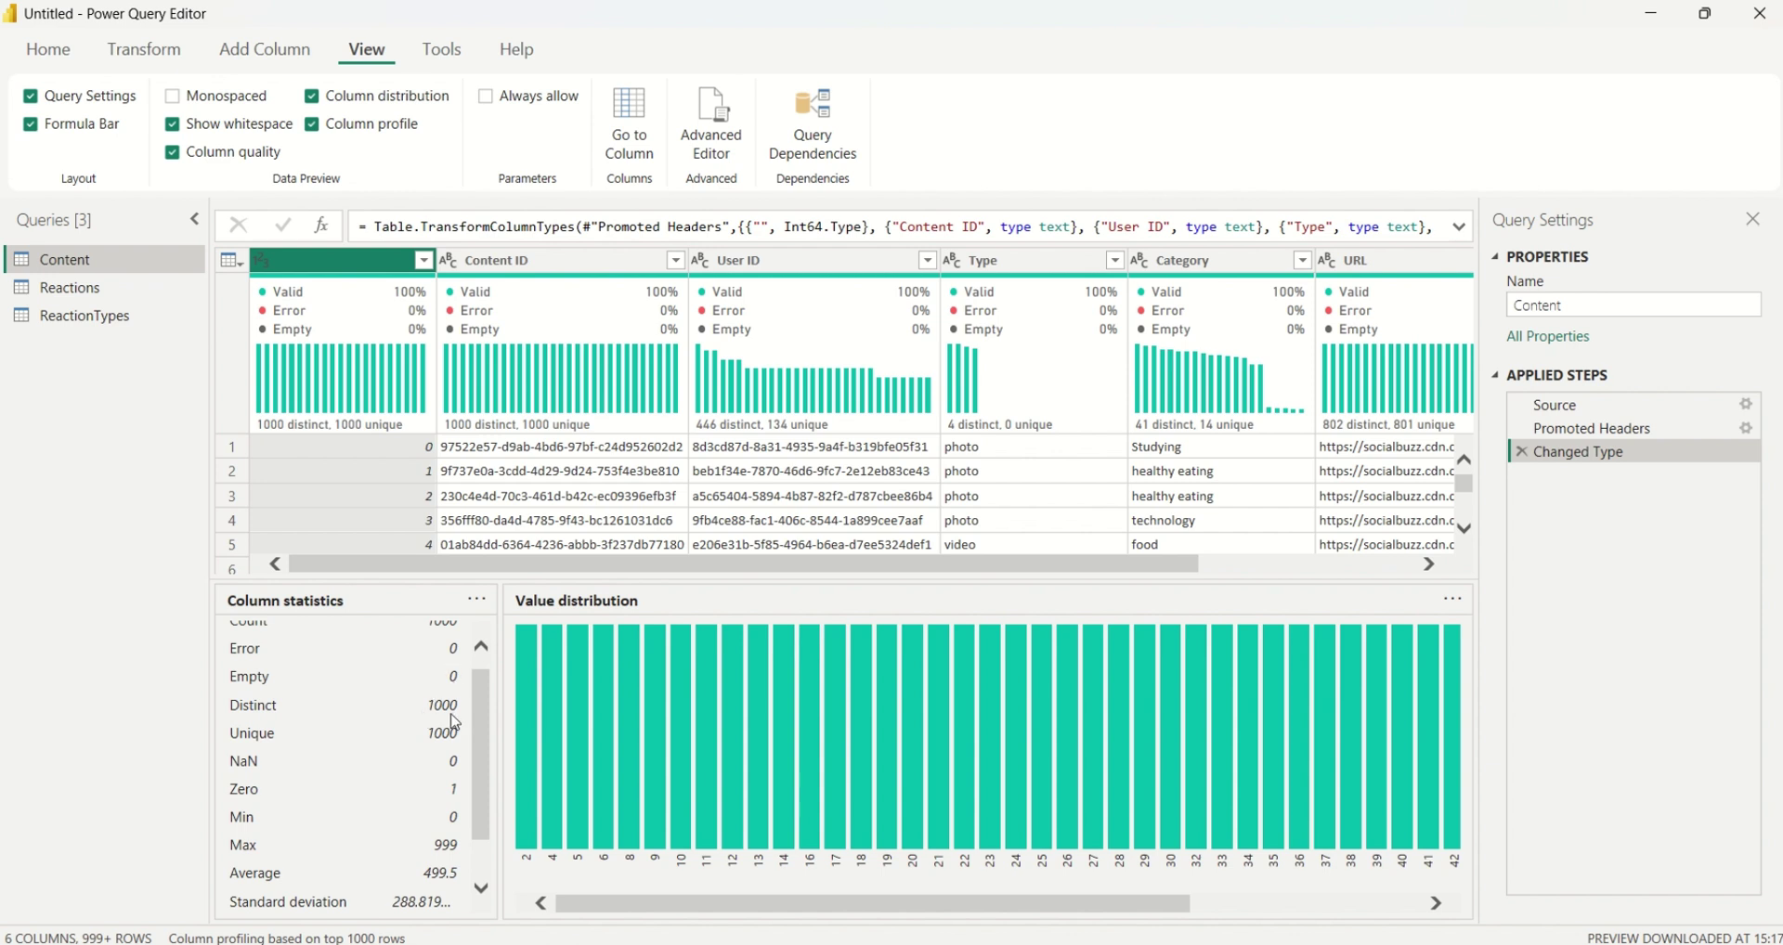
drag(480, 739, 479, 773)
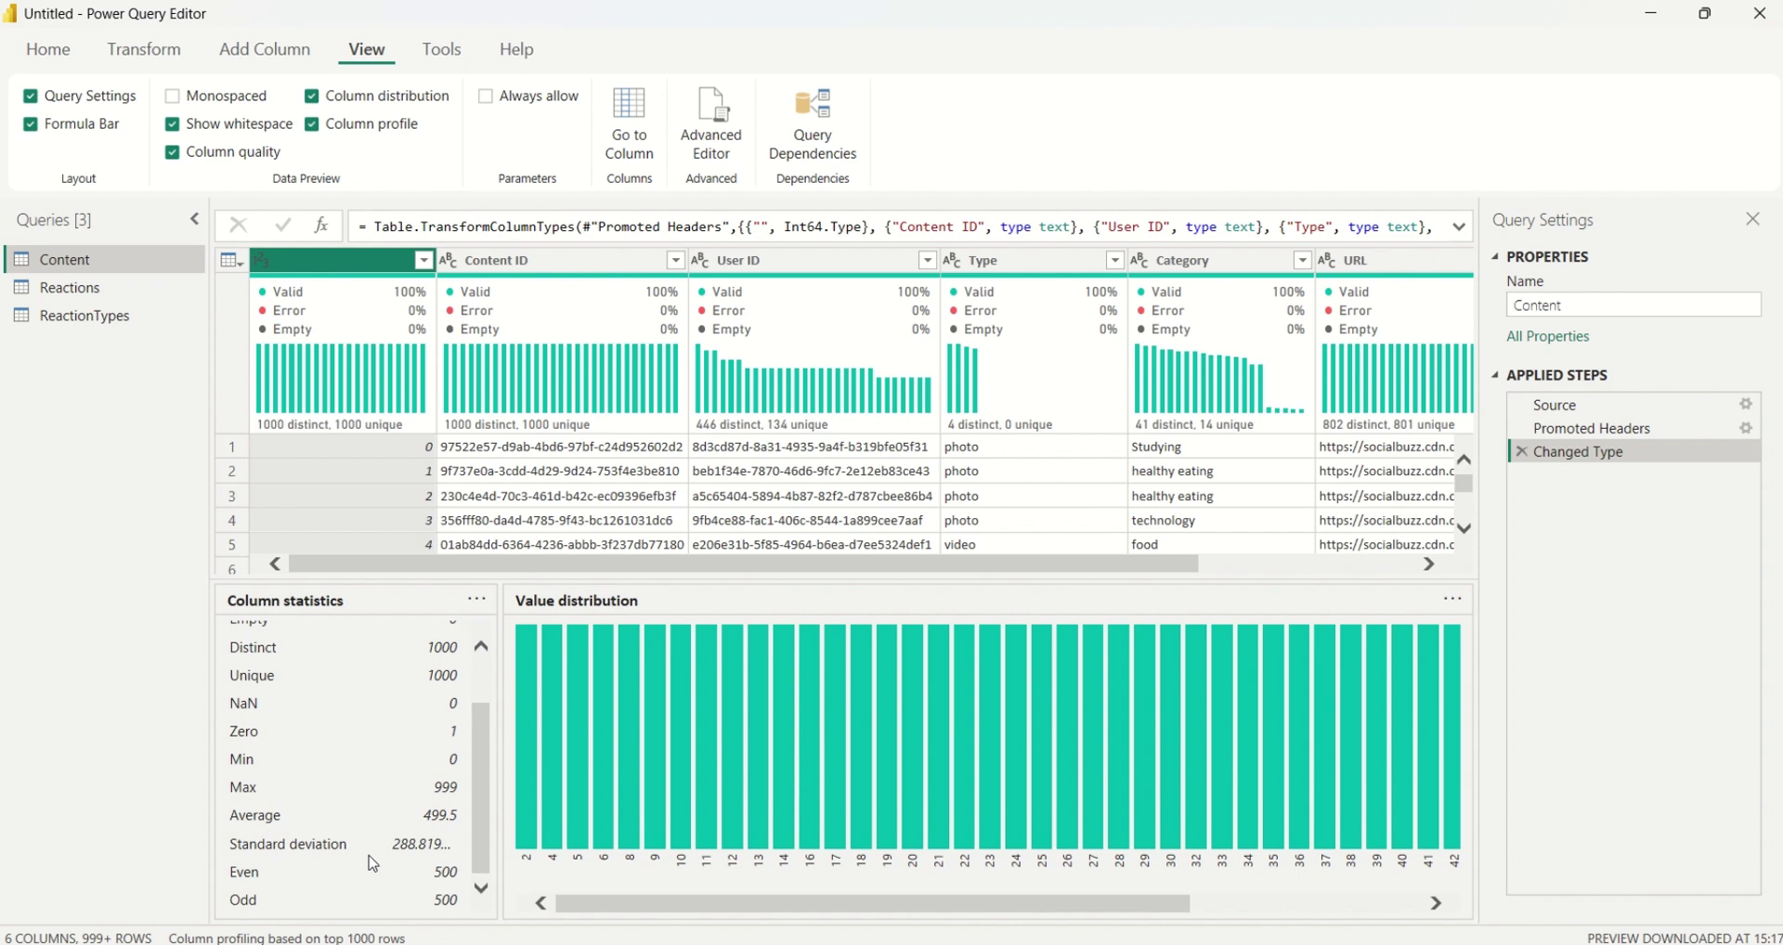
click(313, 124)
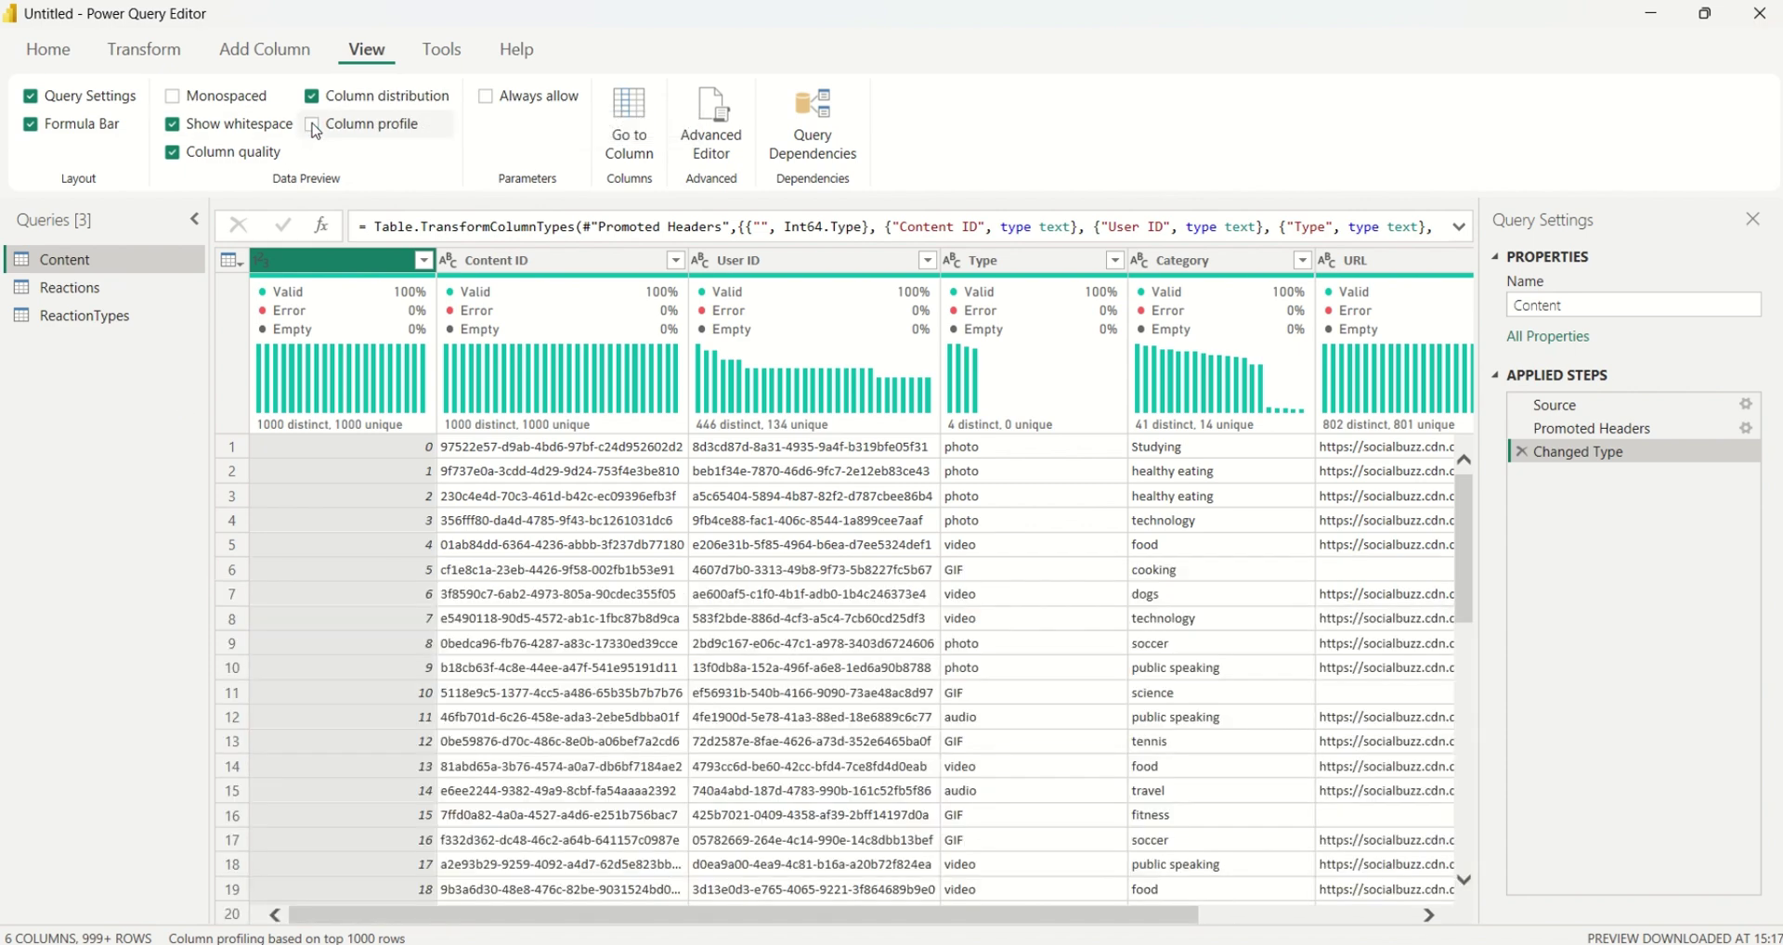
- Rename the unnamed first column of the Content query as "Content No"
click(48, 58)
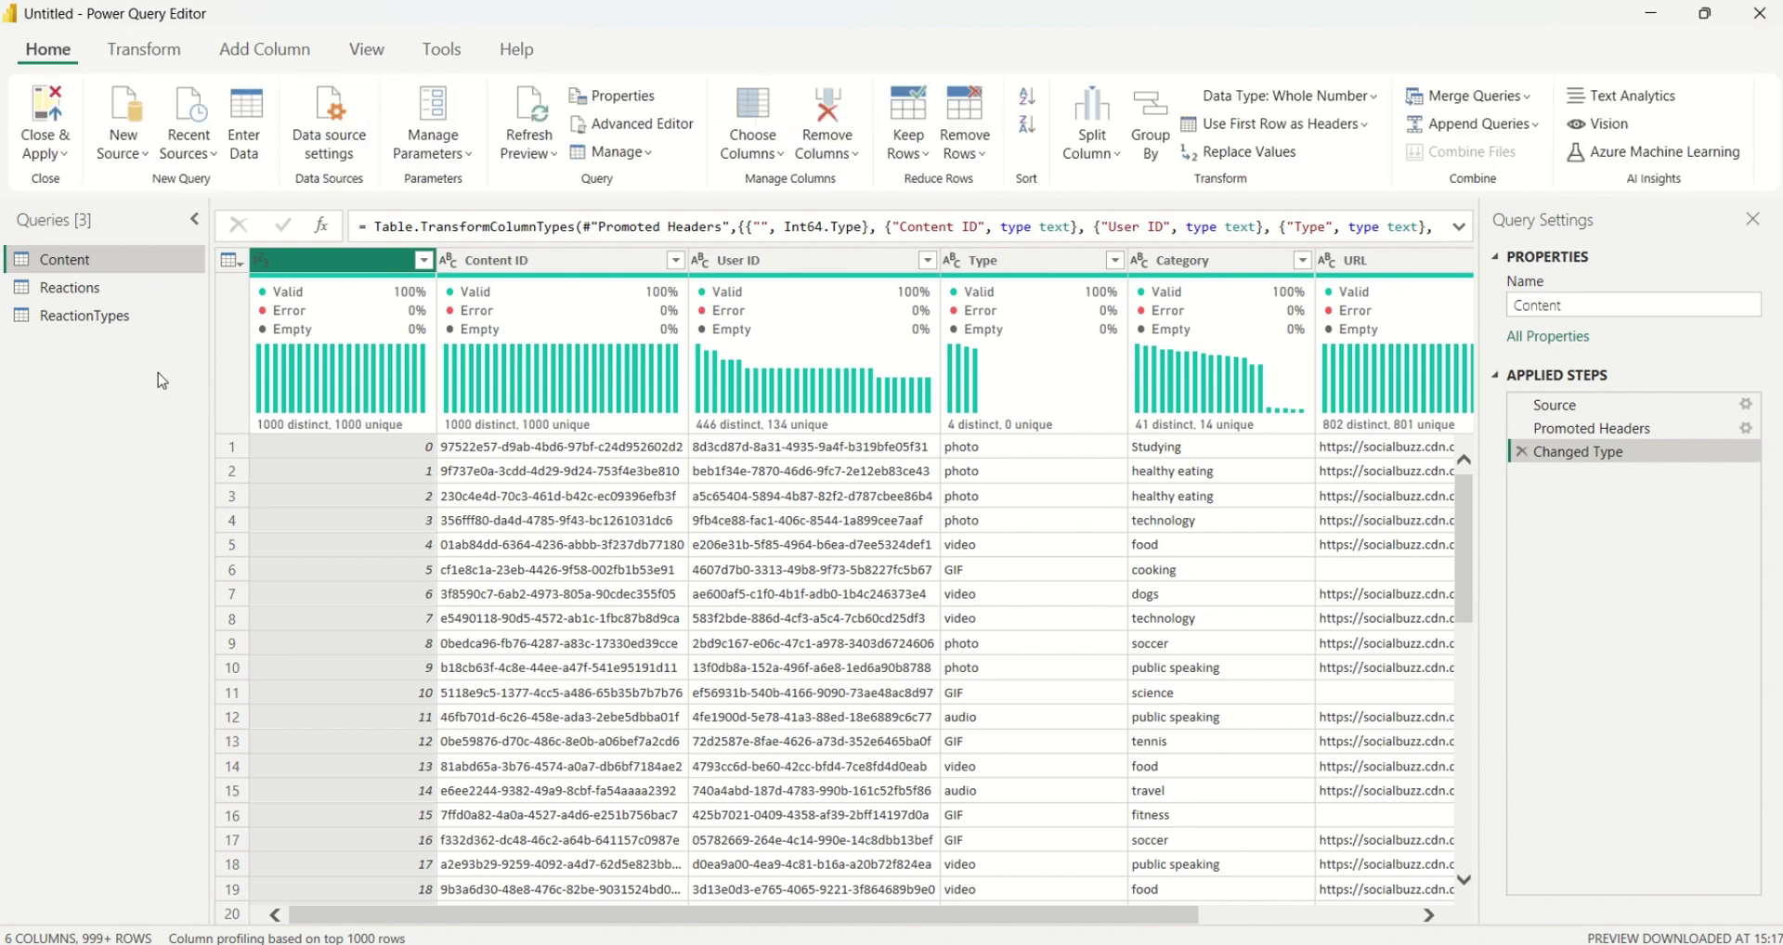
mouse_move(276, 285)
mouse_move(536, 380)
double_click(323, 261)
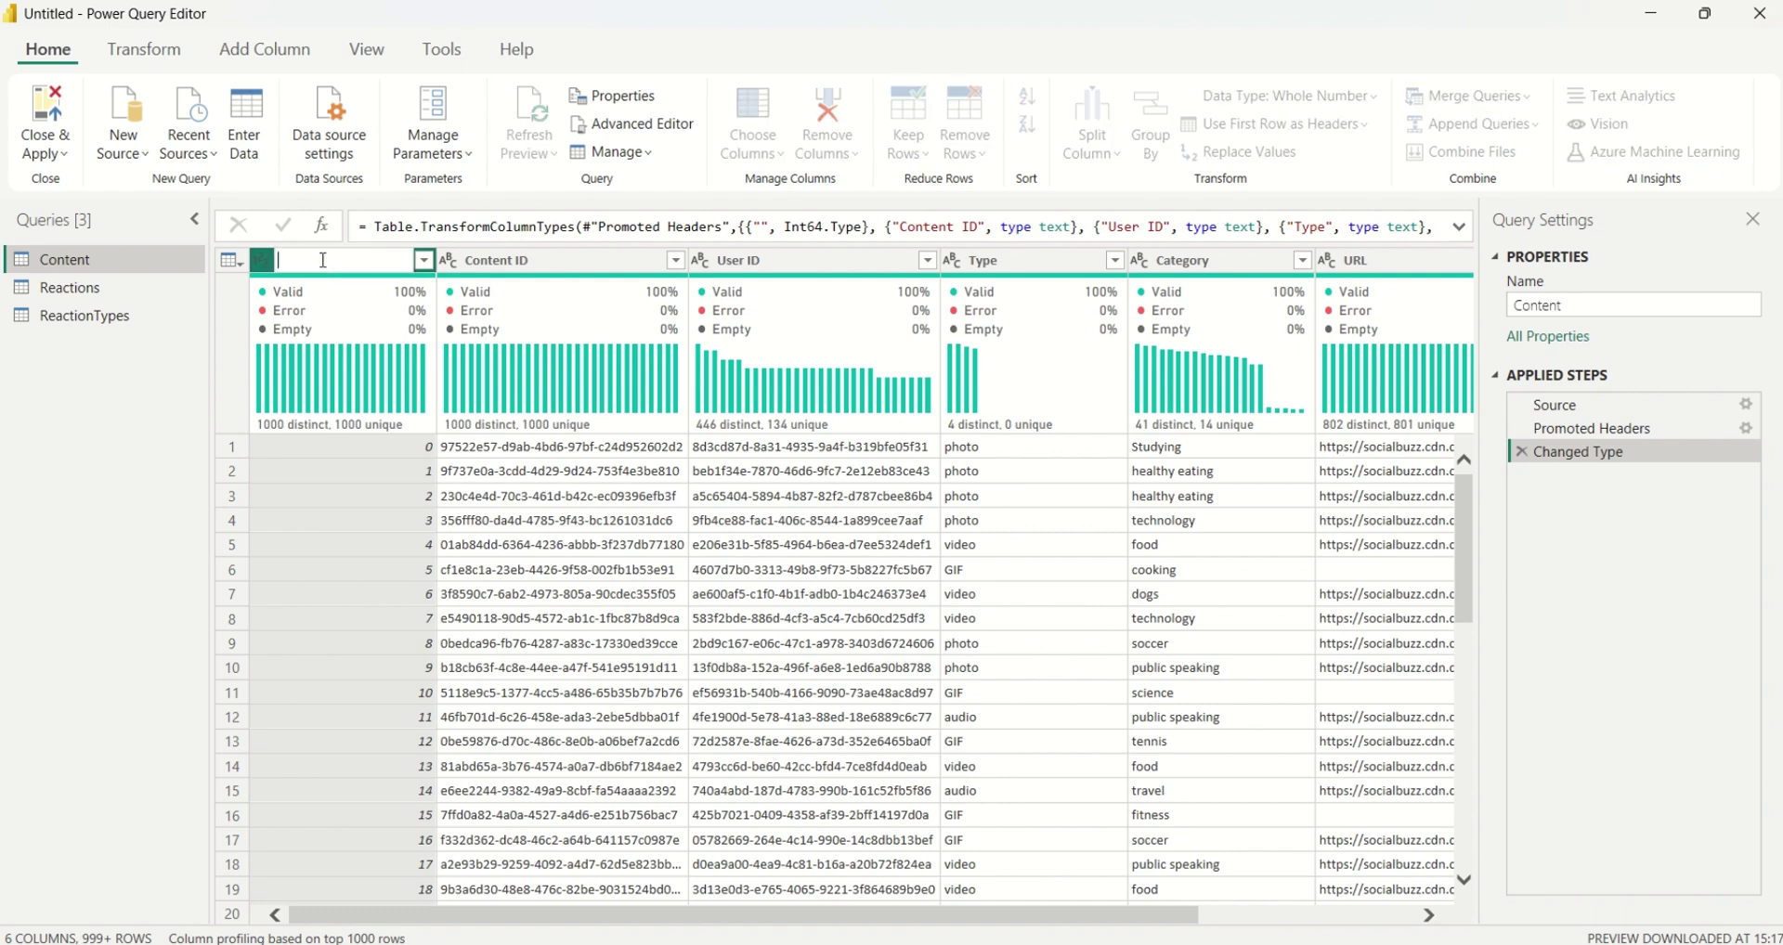
text(Content No)
key(Return)
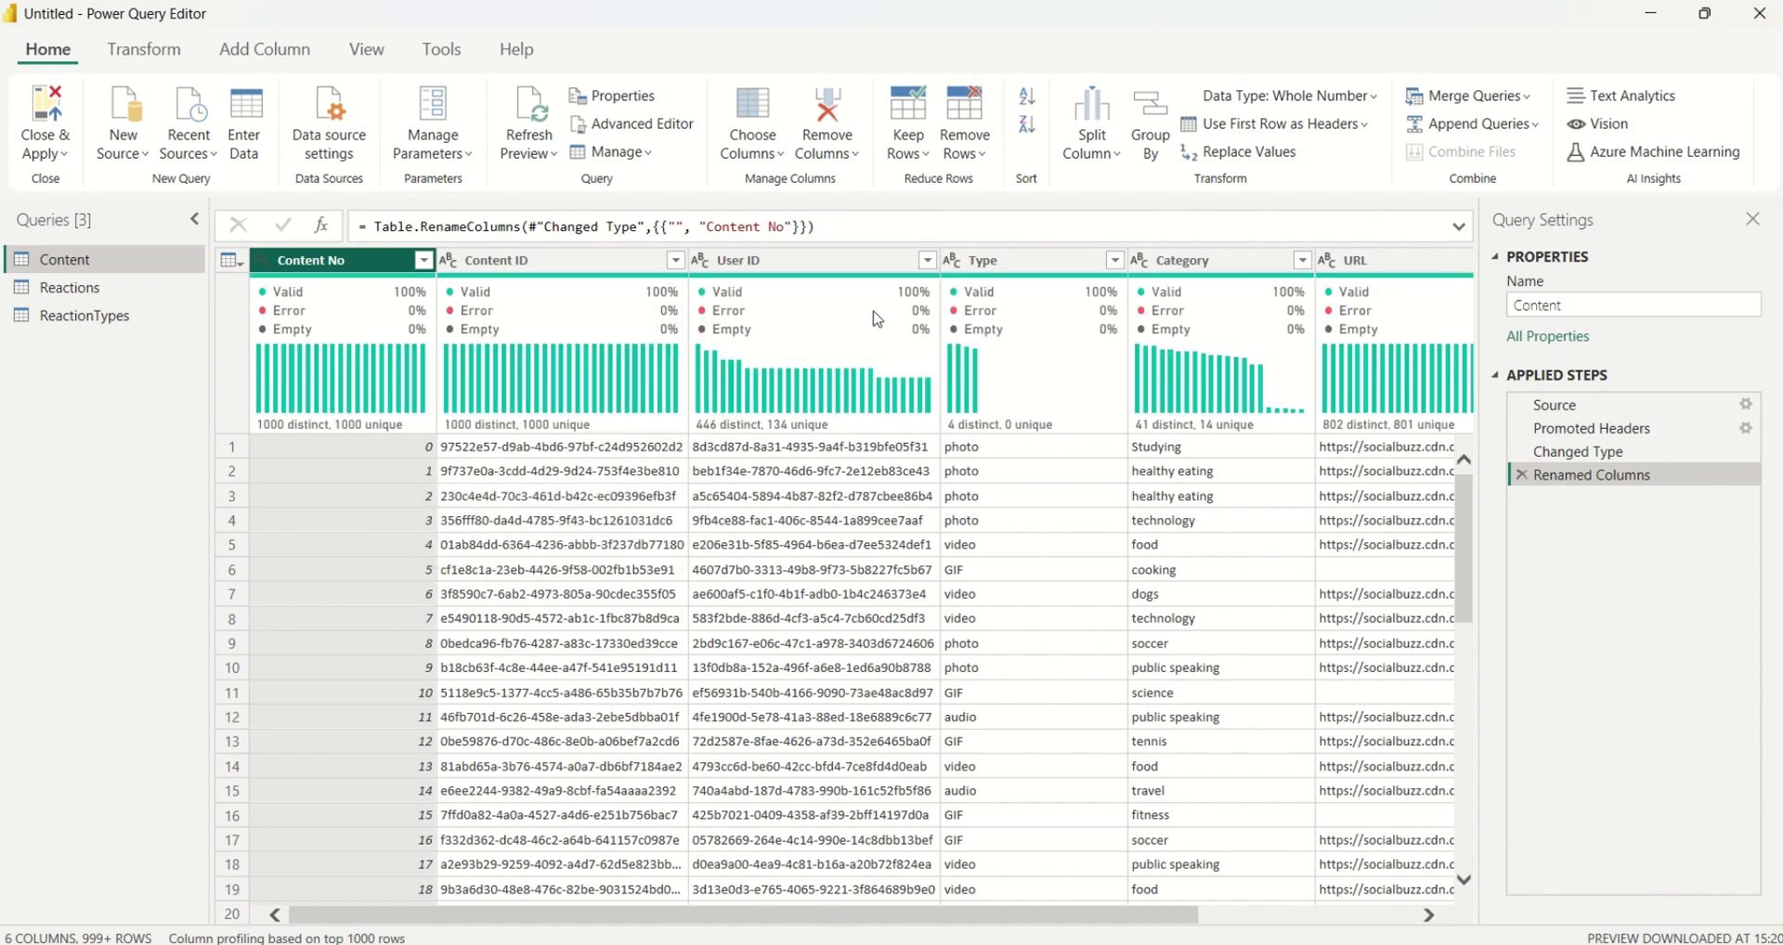
- Rename the Type column of the Content query as "Content Type"
click(1006, 267)
double_click(1001, 262)
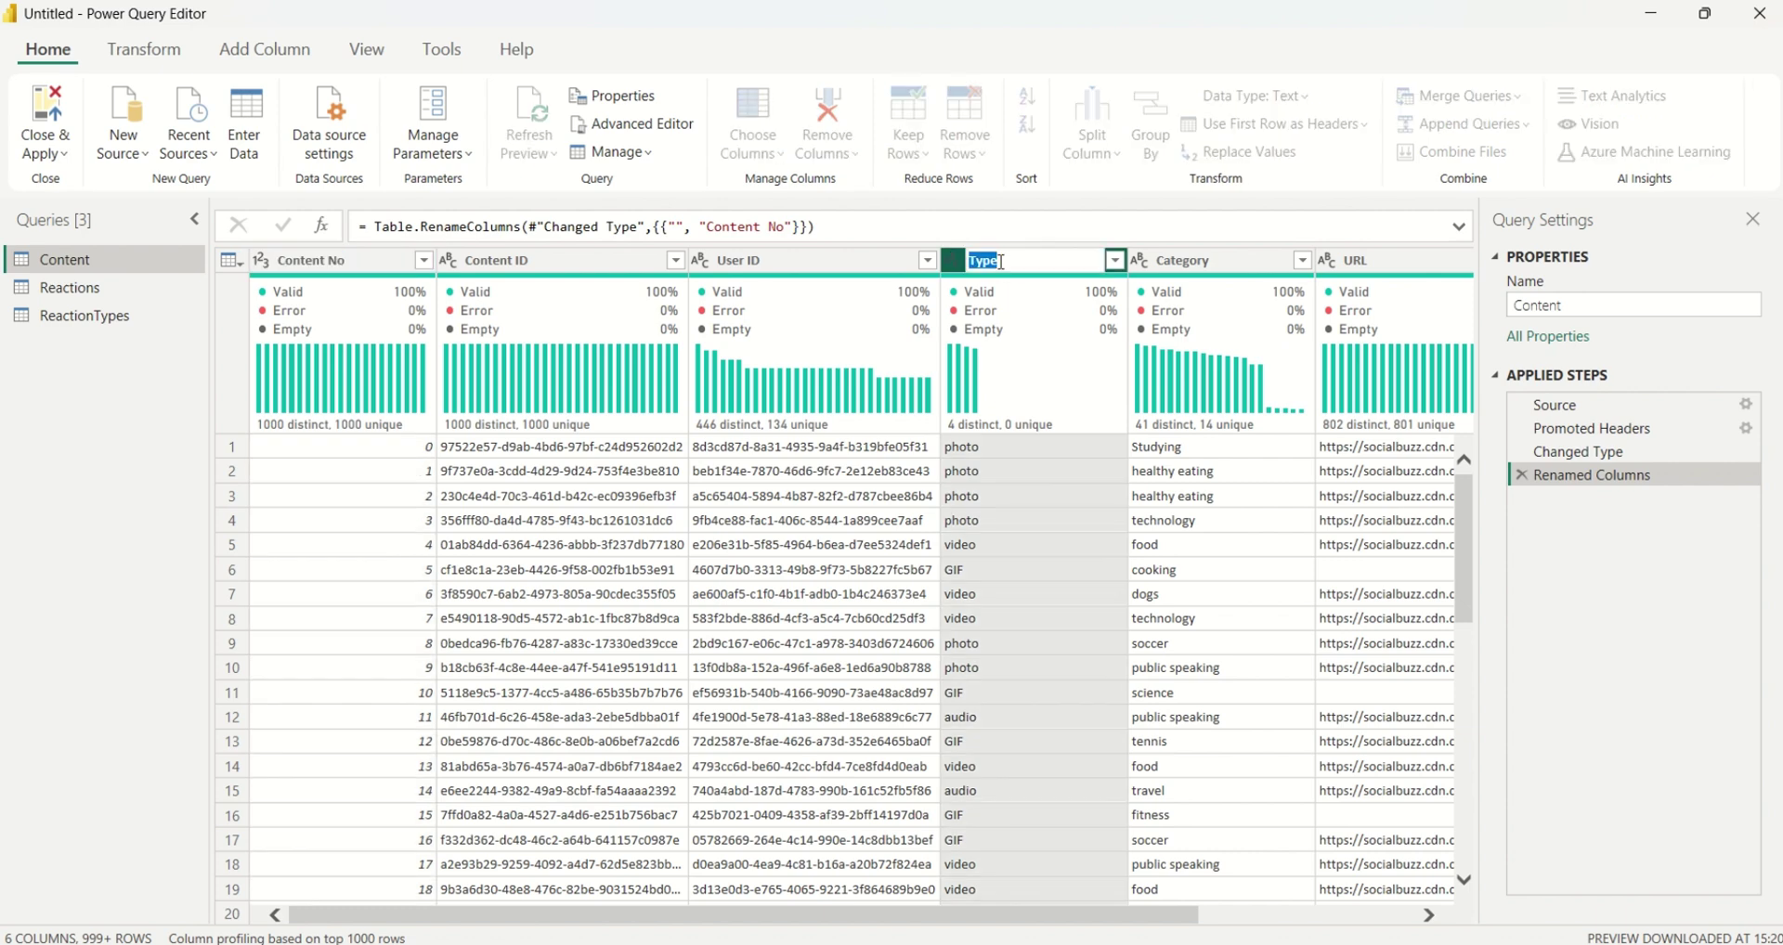
click(1001, 262)
key(Home)
text(Content)
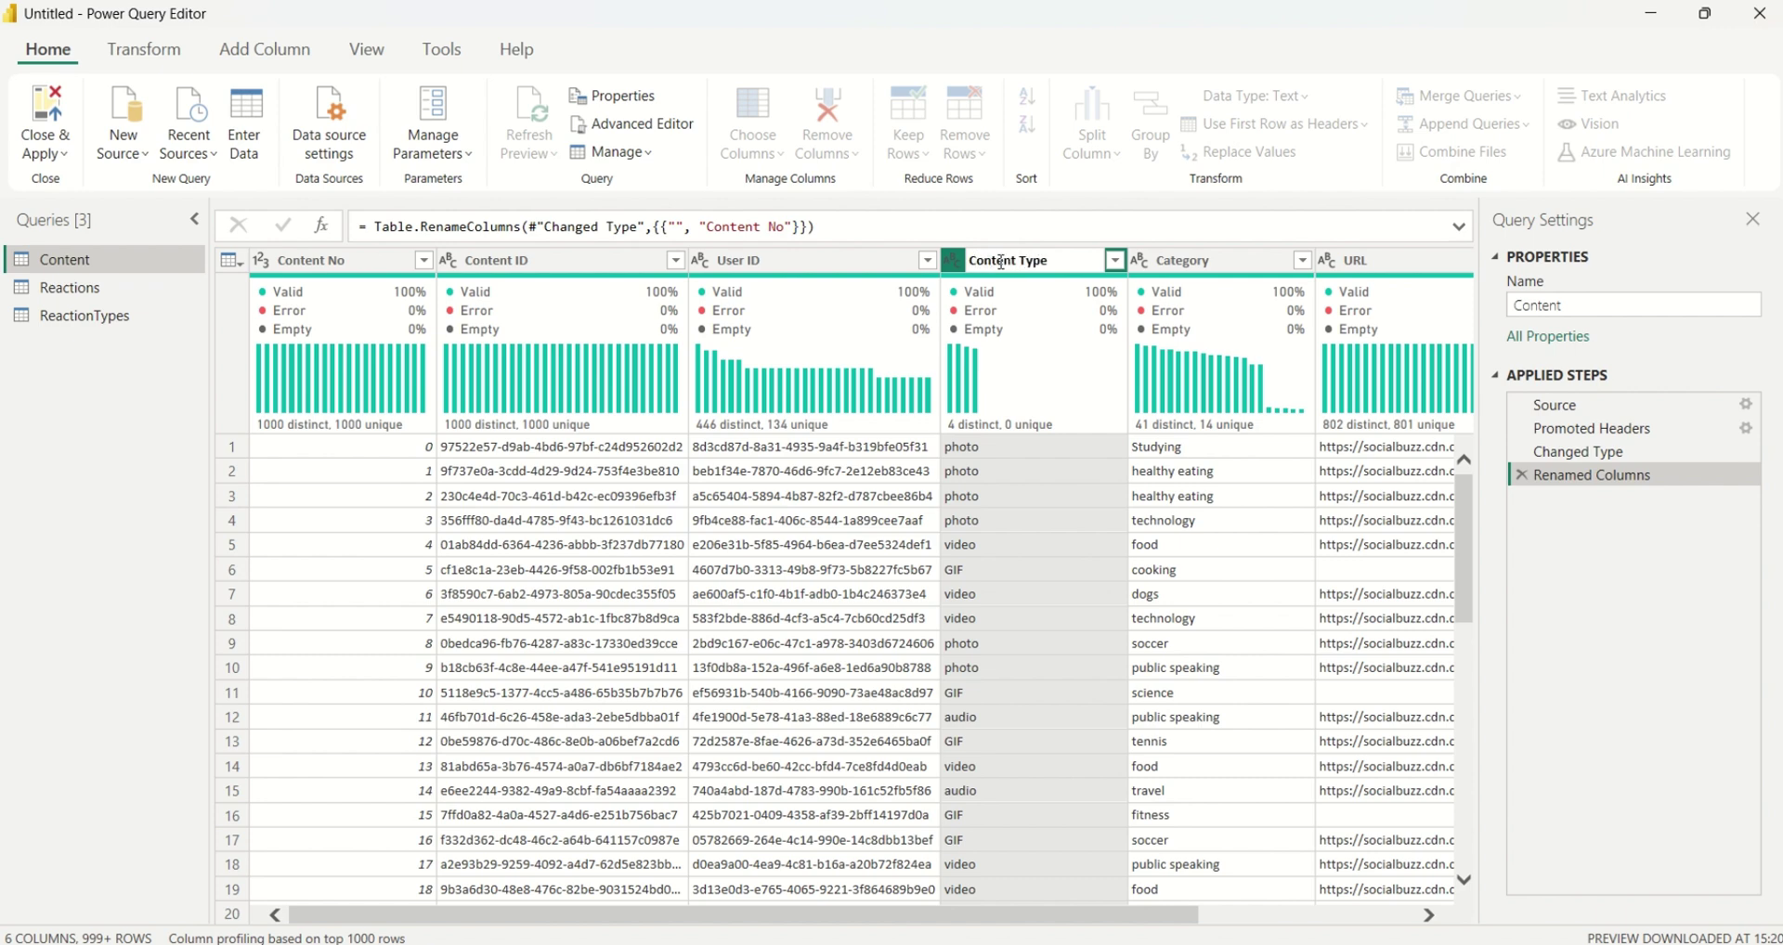
key(Return)
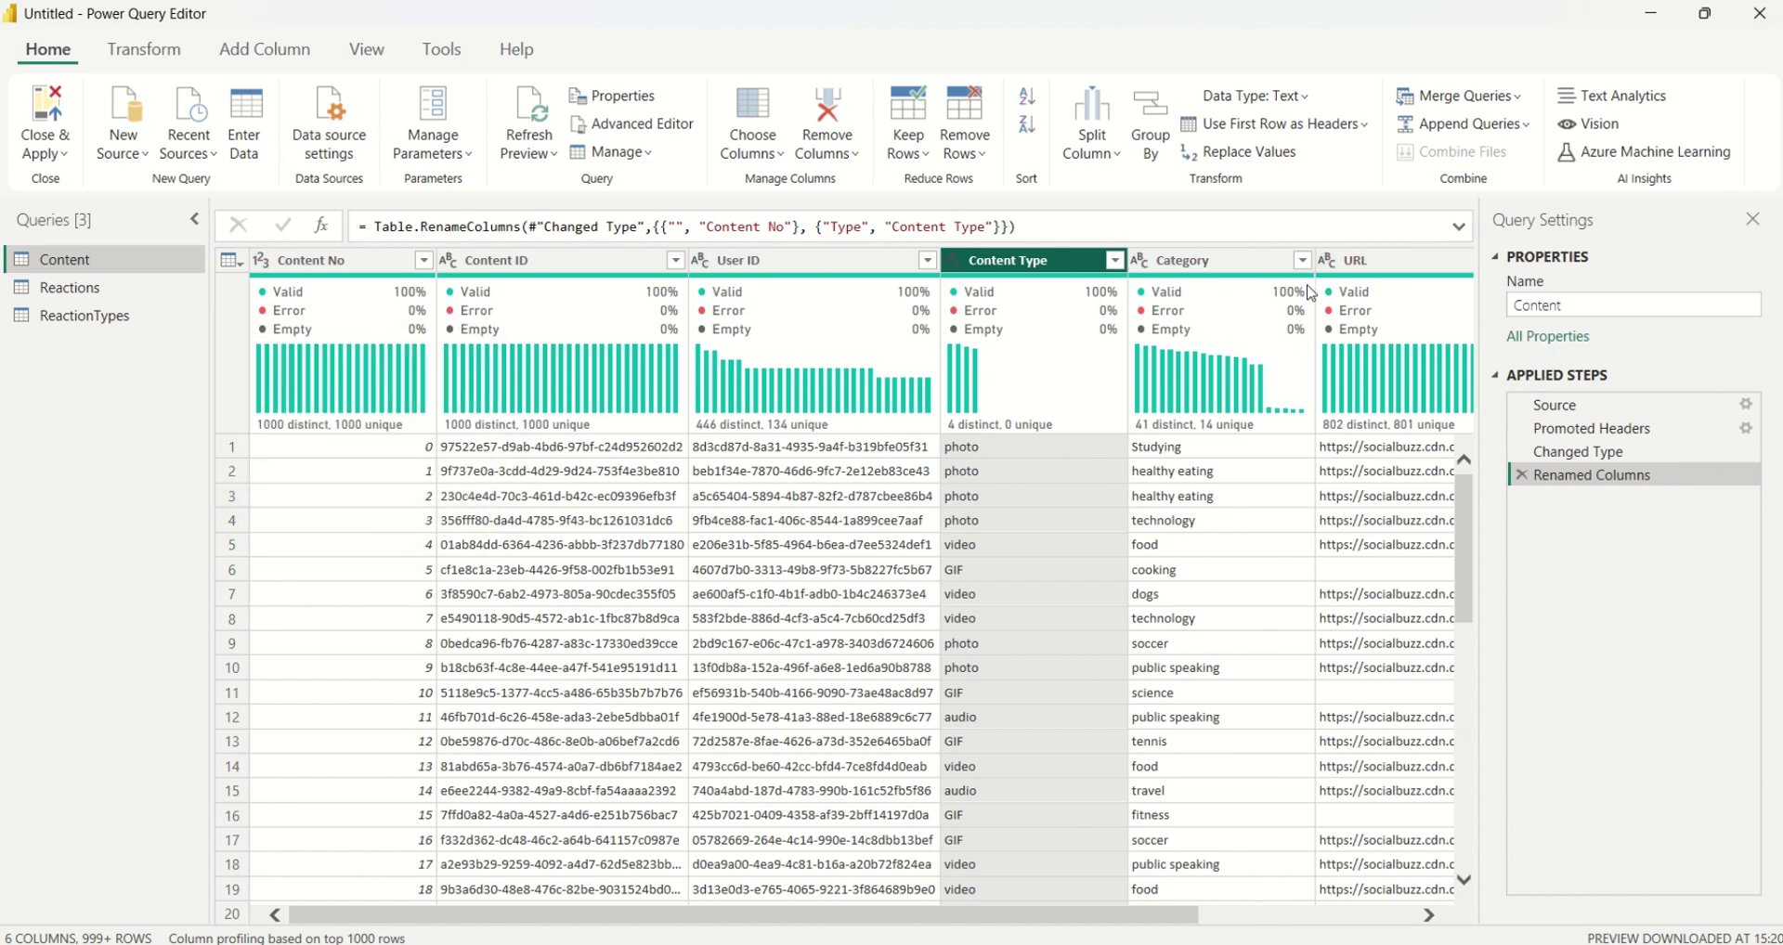
- Check the quality statistics of the Category and URL columns, and remove the URL column from the Content query
mouse_move(1310, 293)
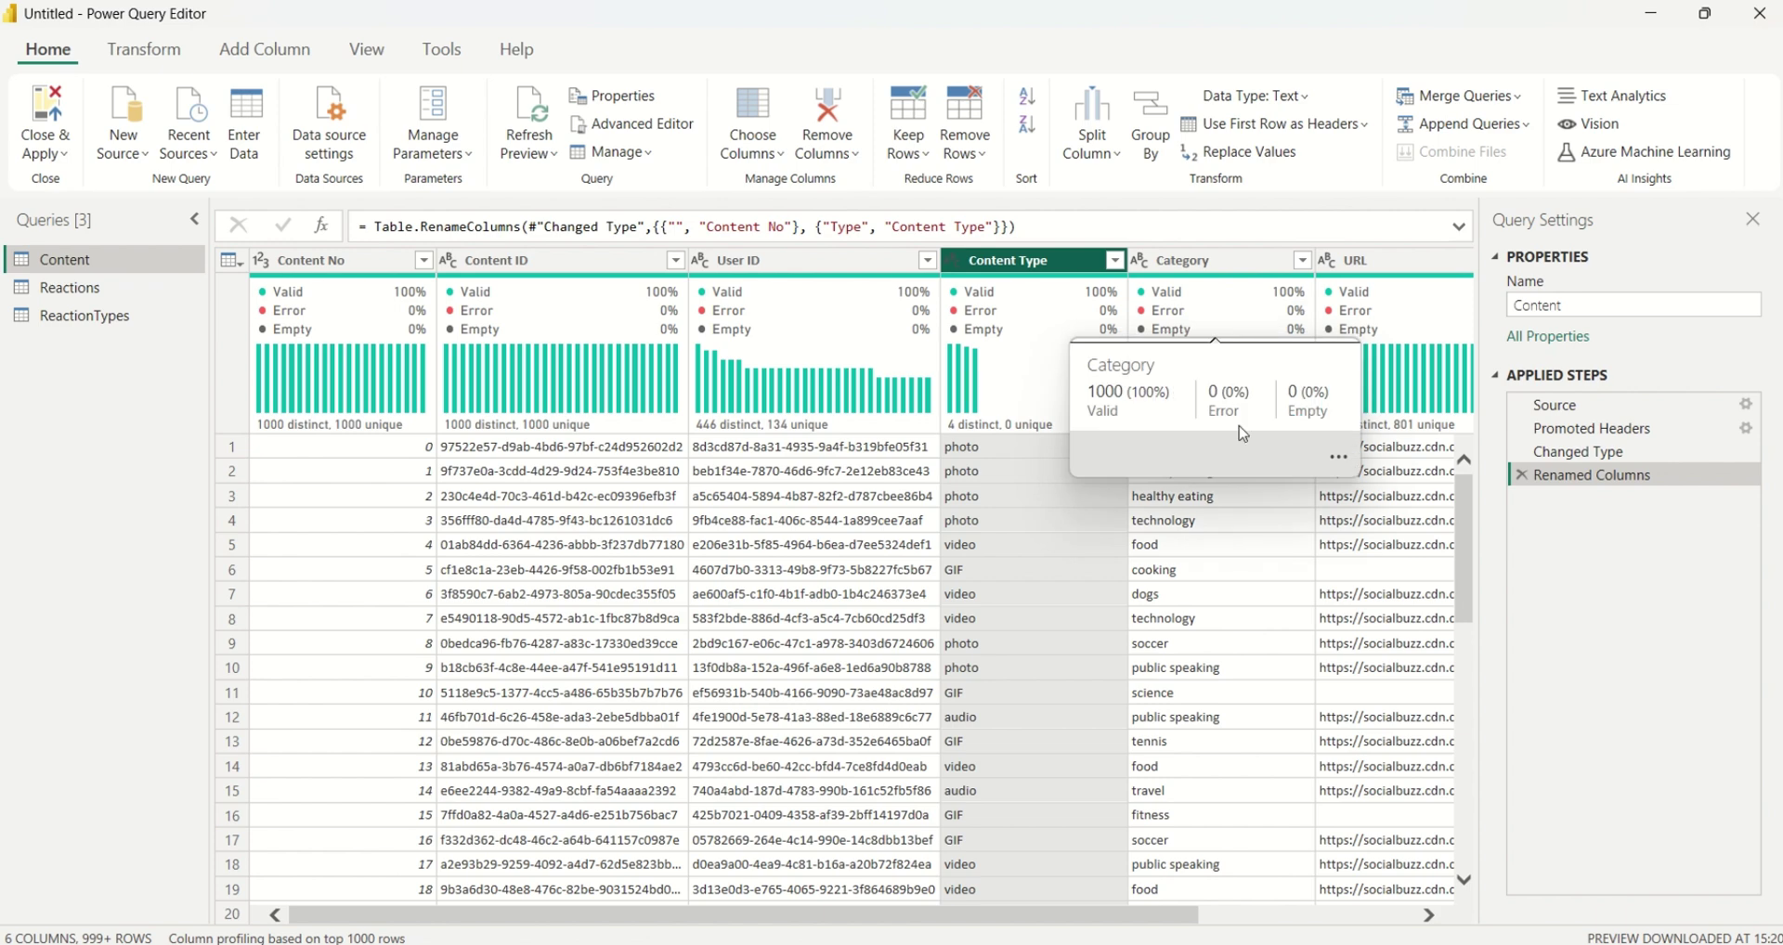
drag(699, 924, 986, 926)
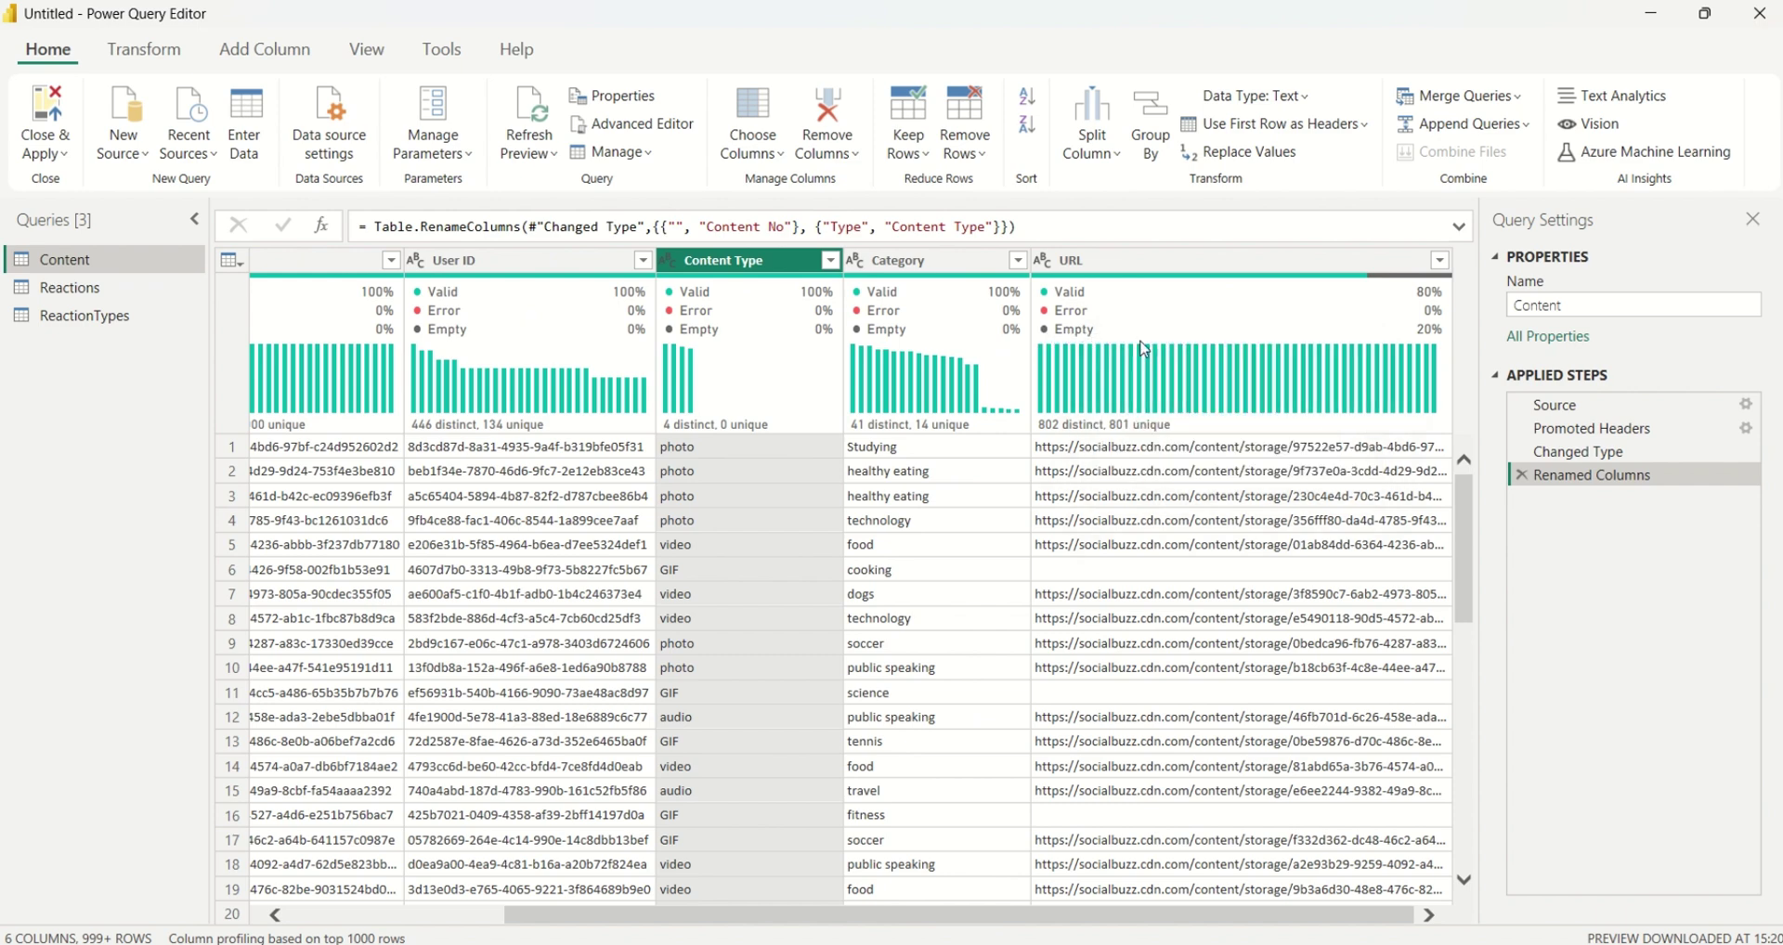
mouse_move(1130, 345)
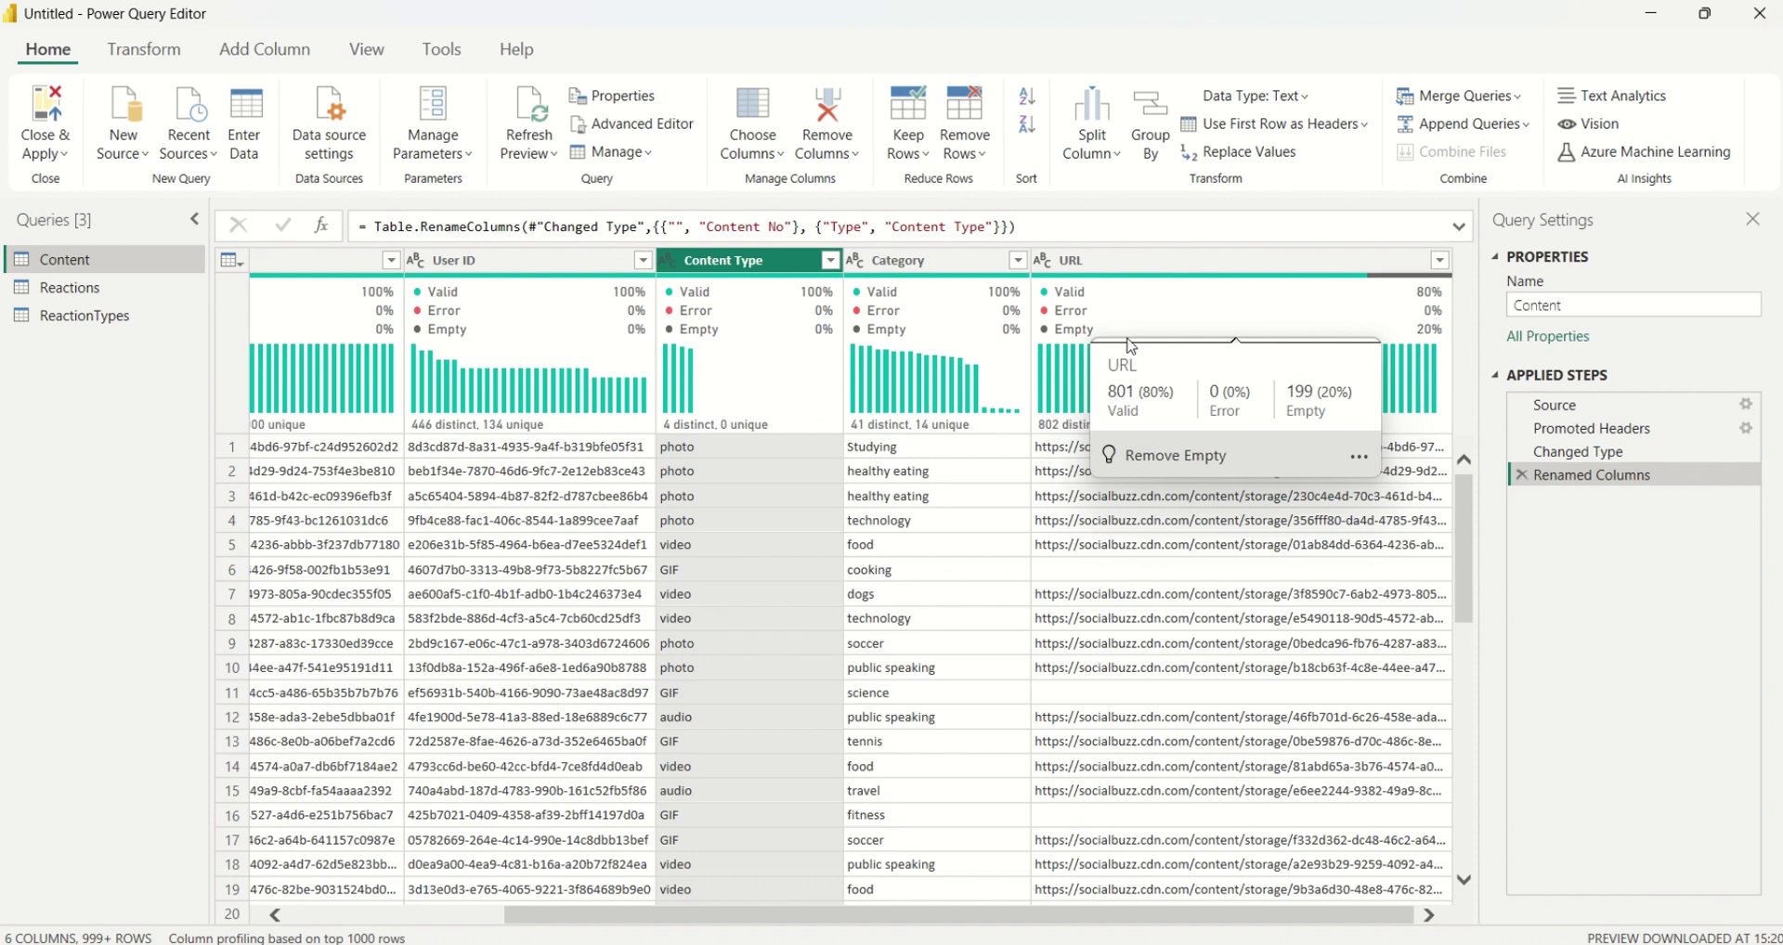
click(1101, 262)
right_click(1097, 264)
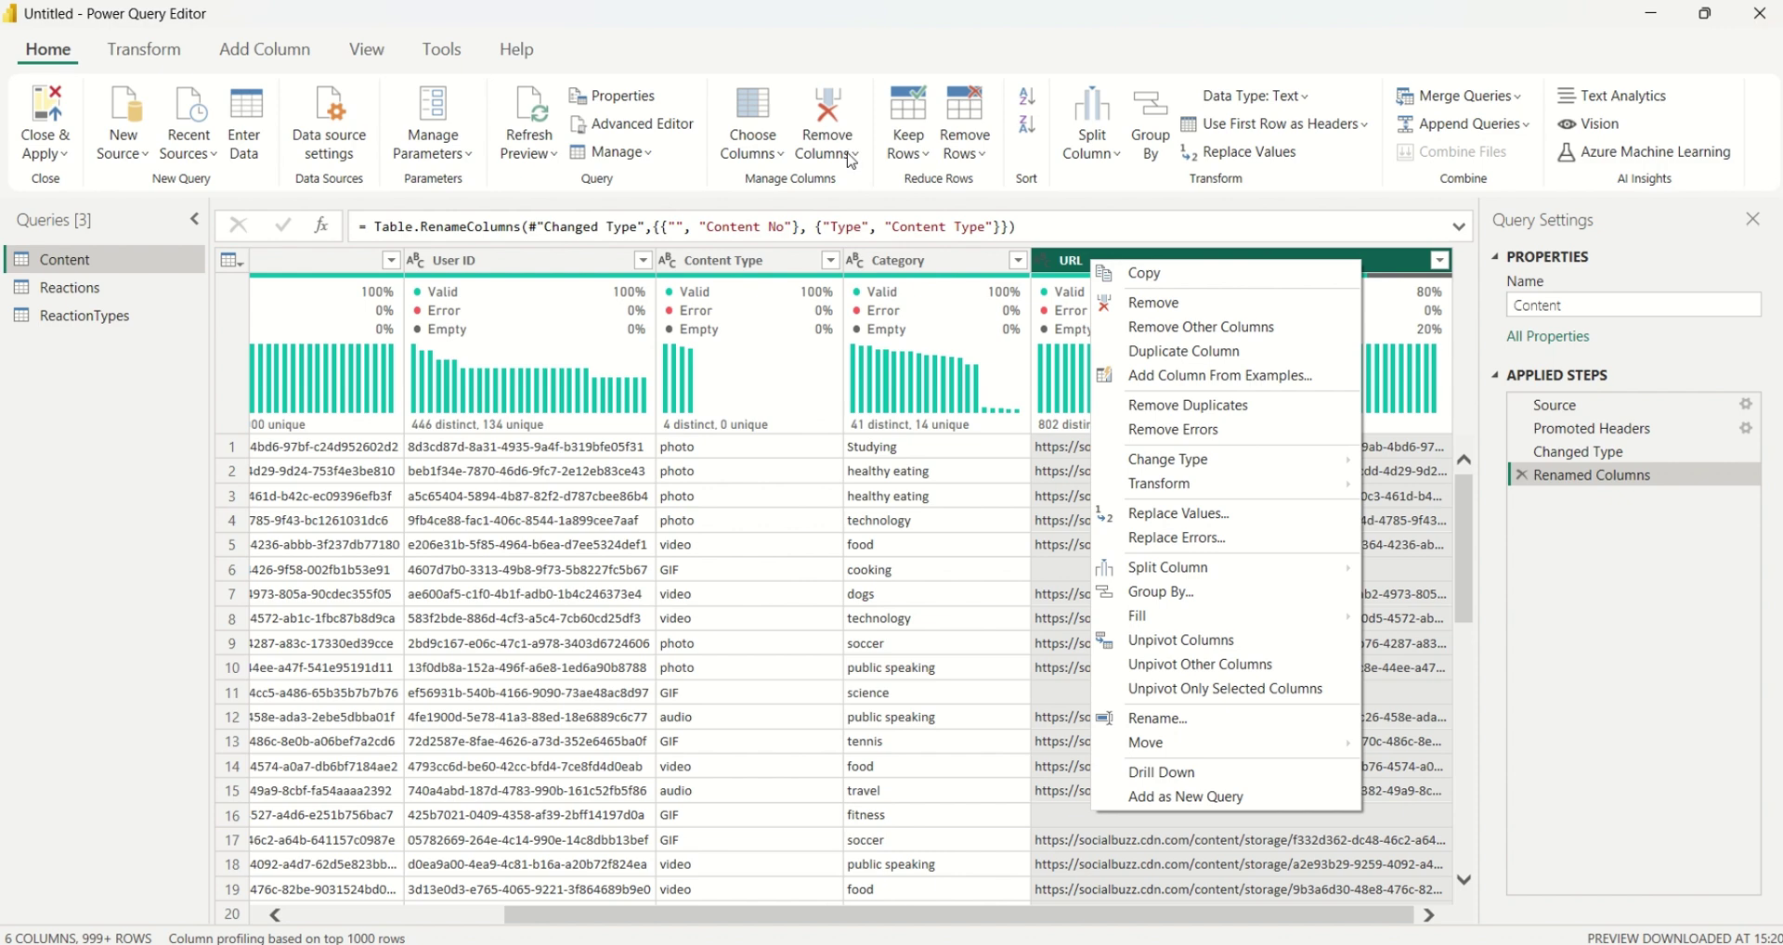
click(1156, 304)
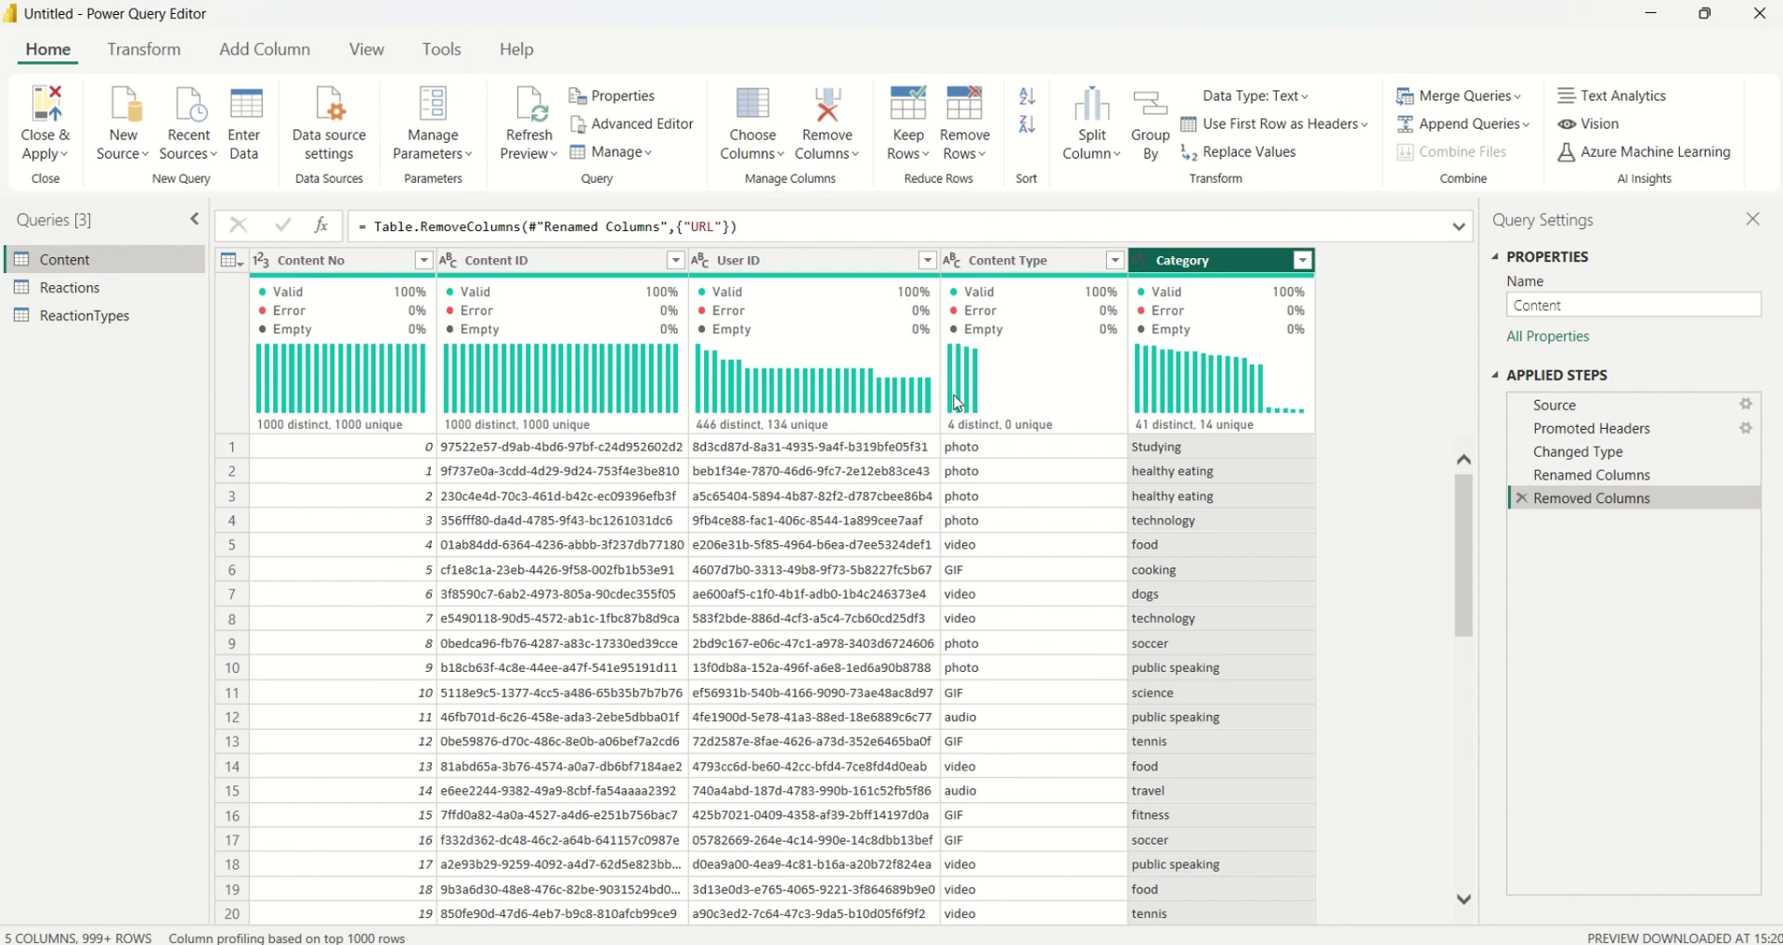
- Review the distinct values of the Content Type column and apply its filter with all values selected
mouse_move(1001, 299)
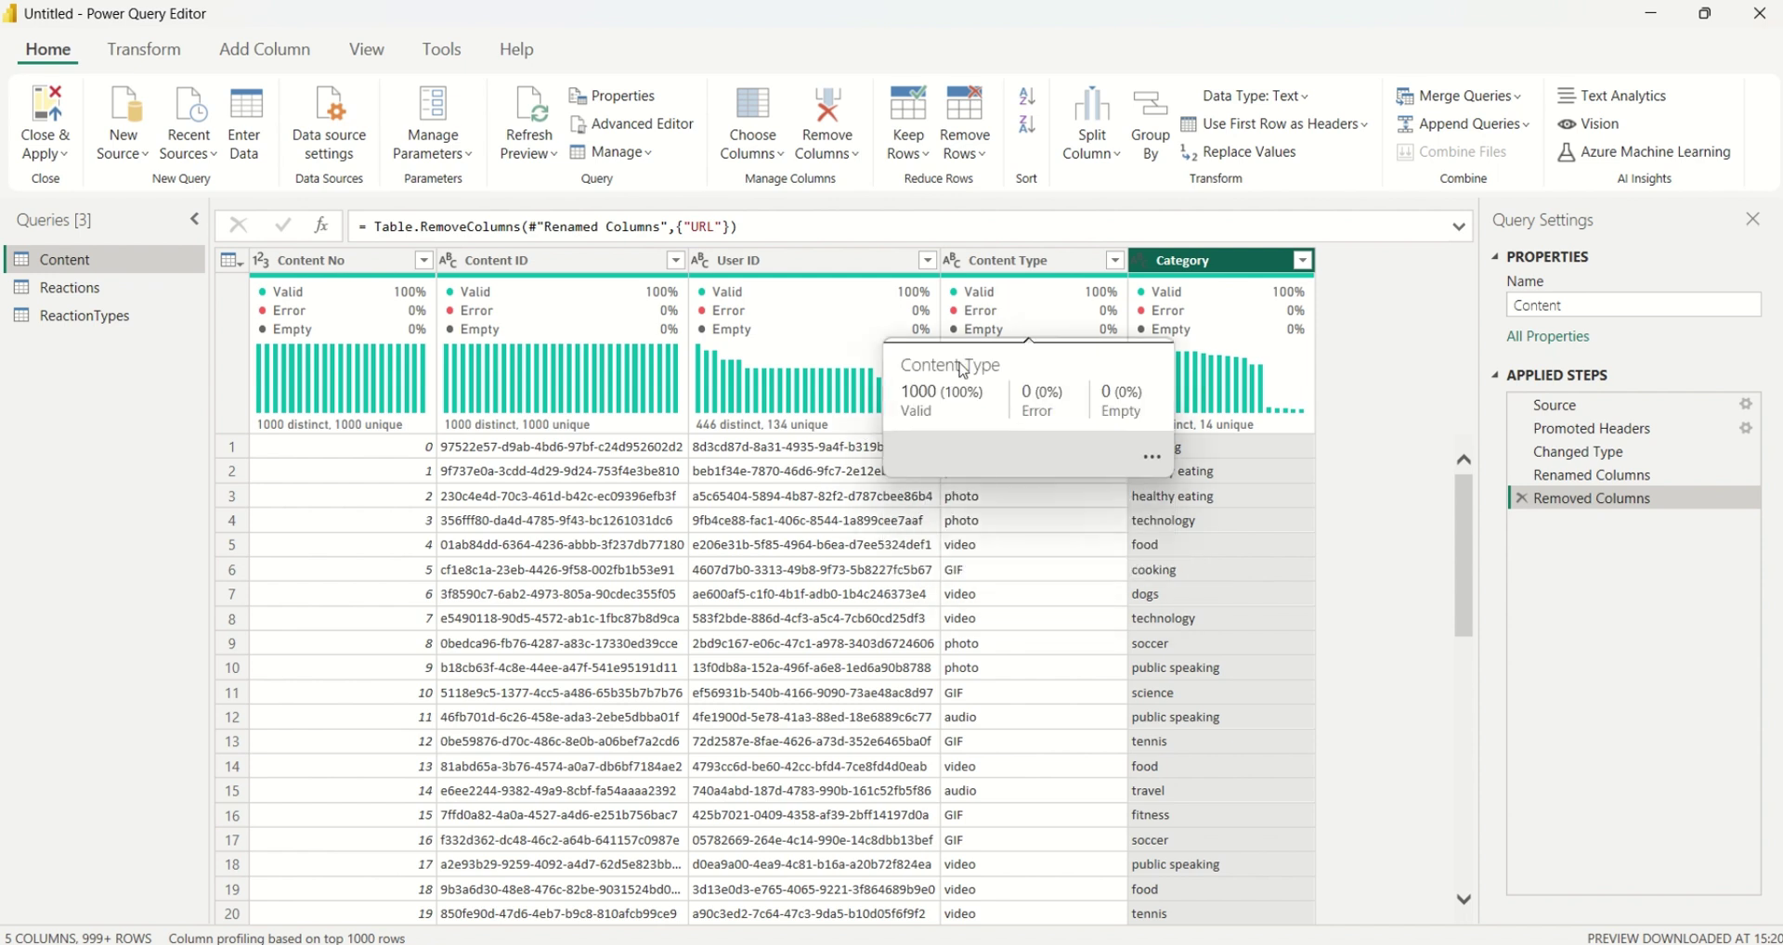
mouse_move(976, 433)
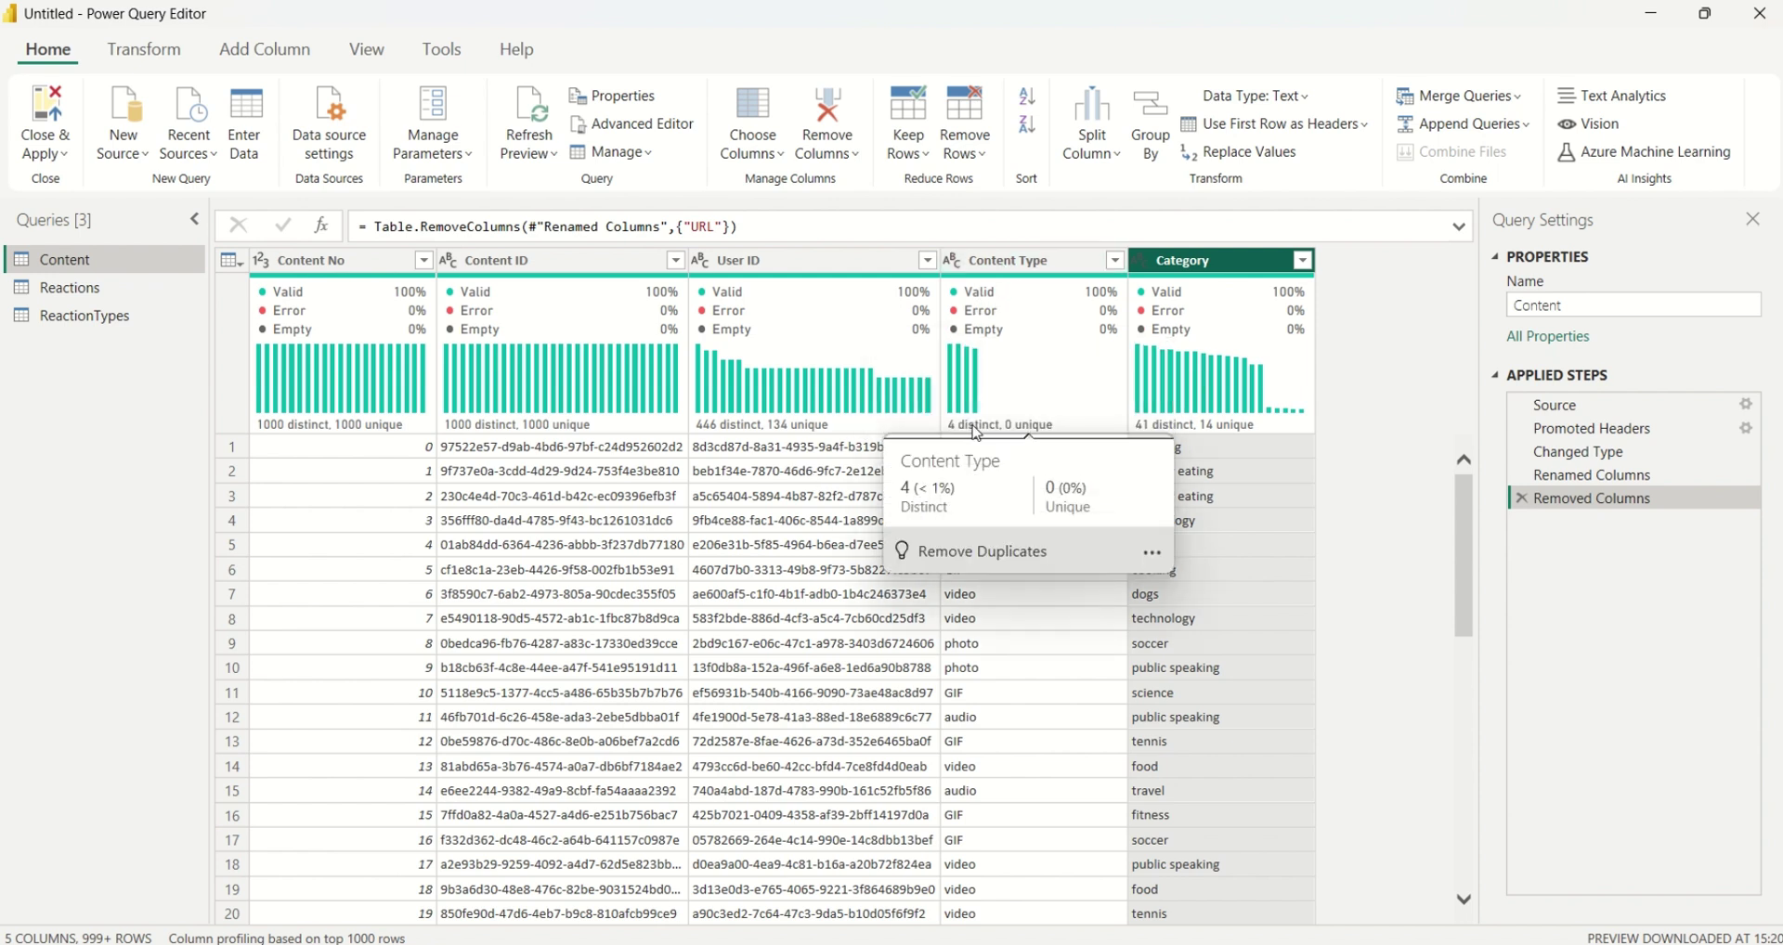
click(1115, 261)
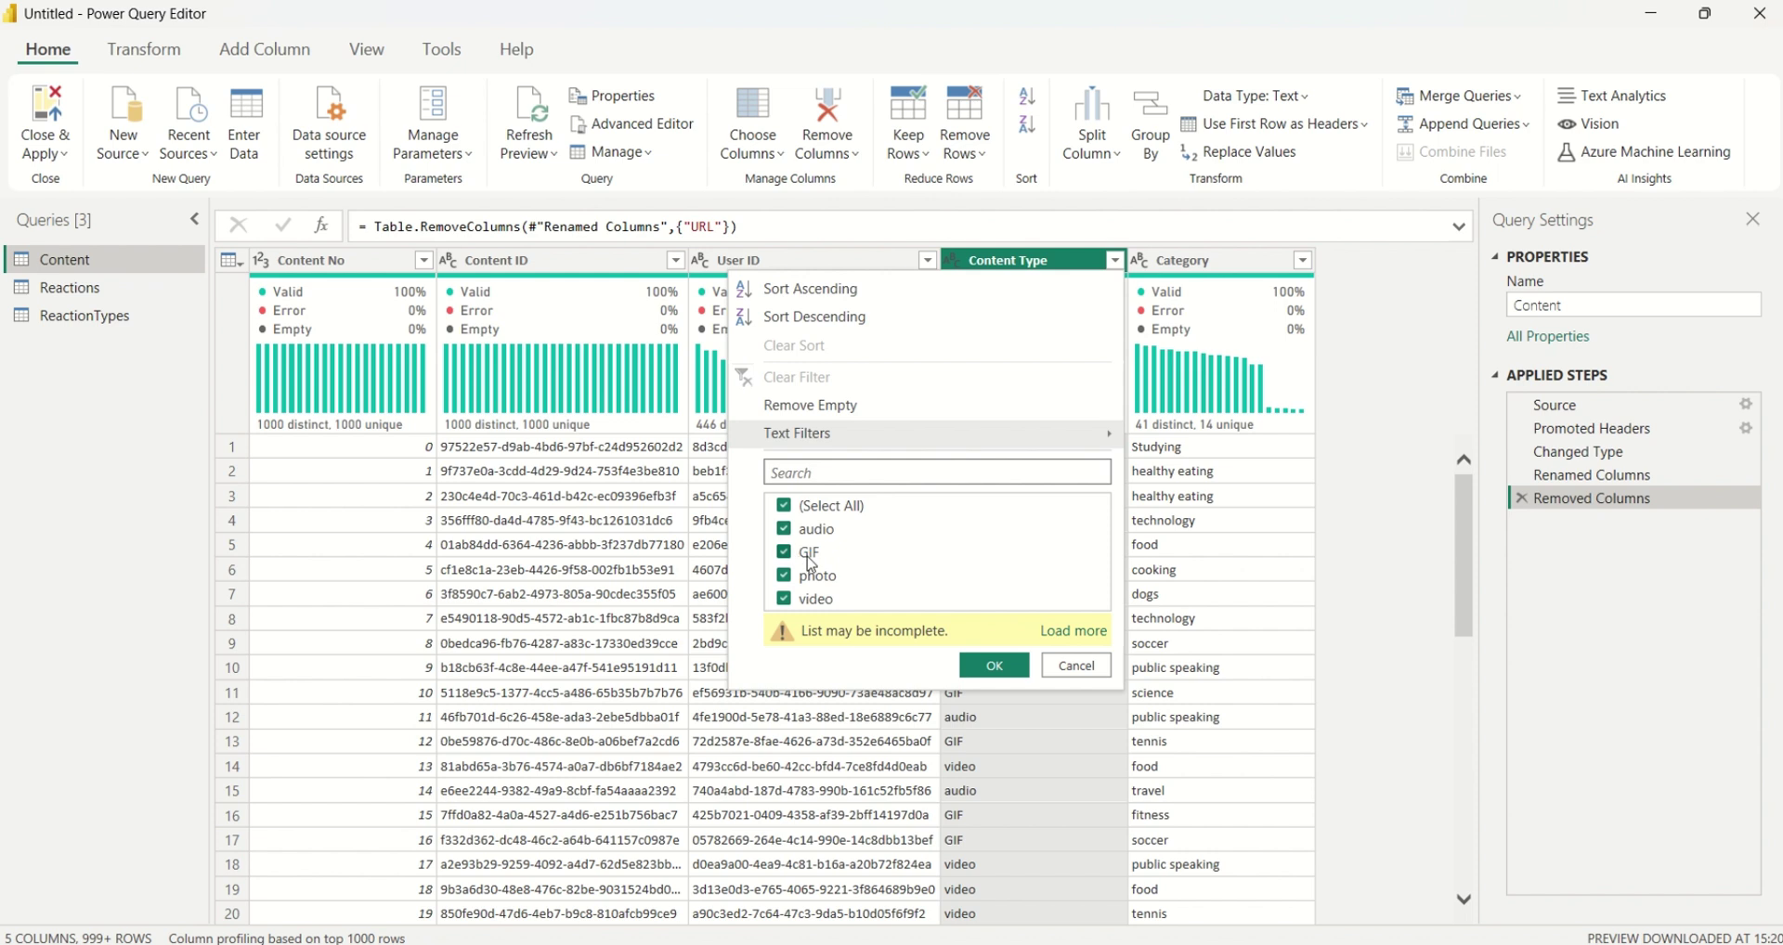
click(994, 667)
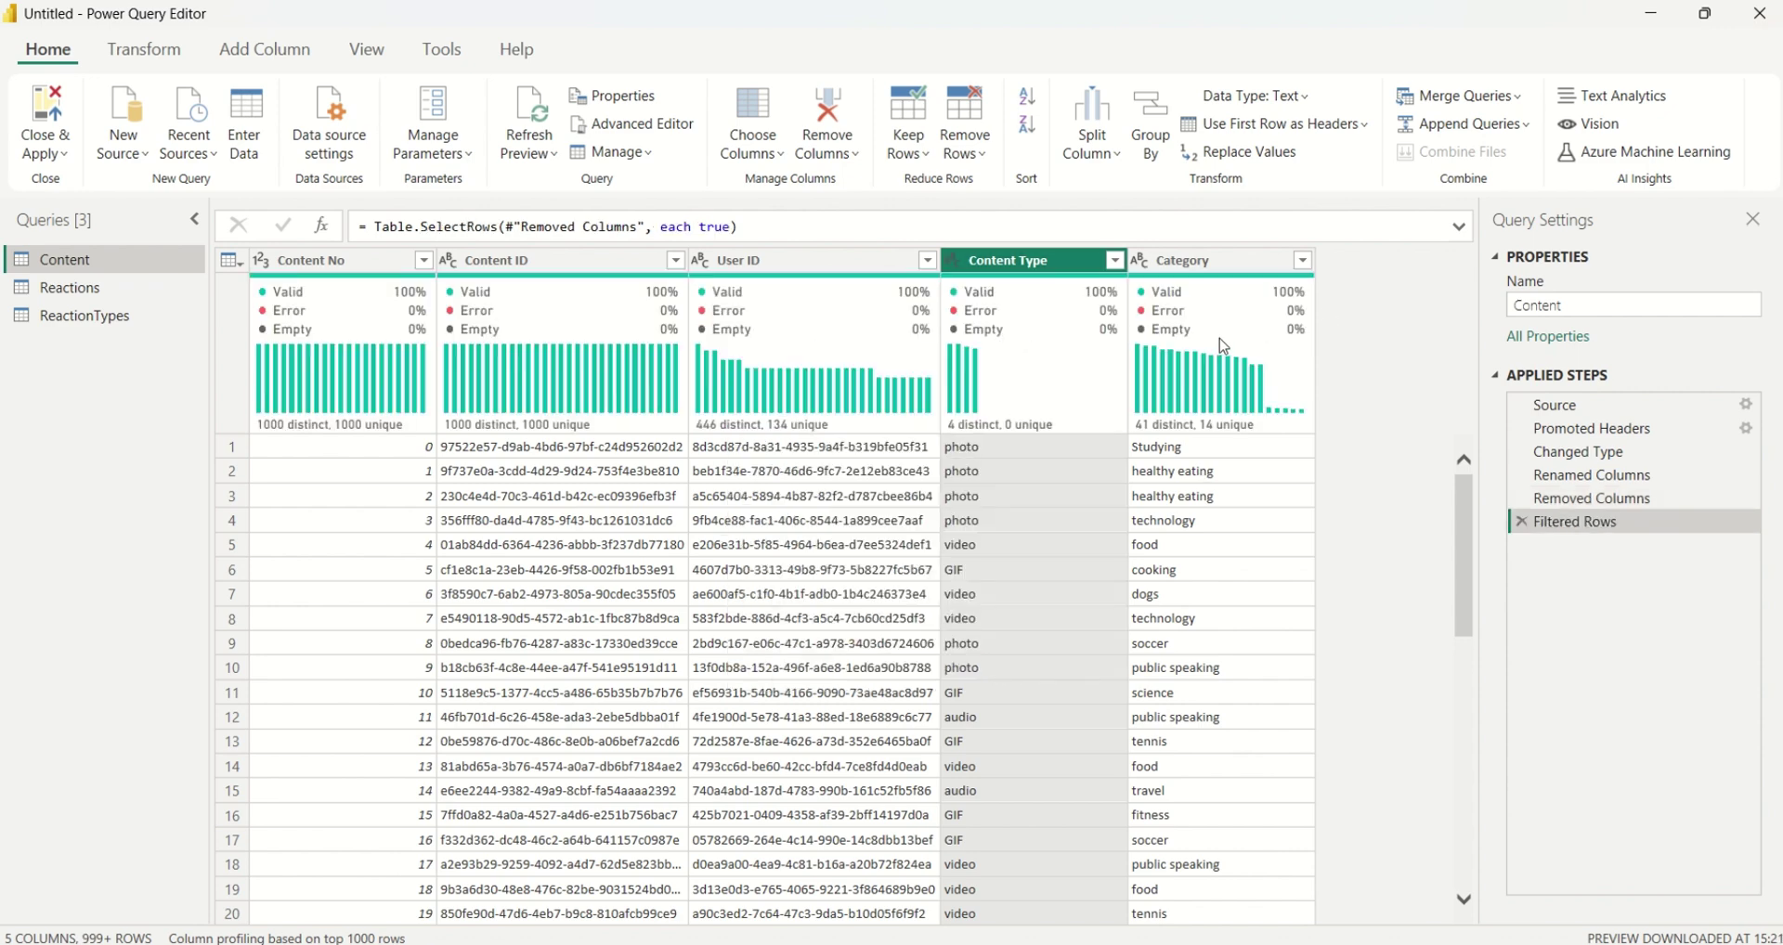
- Review the Category column's values and replace every double quotation mark (") in the column with a space
click(1304, 264)
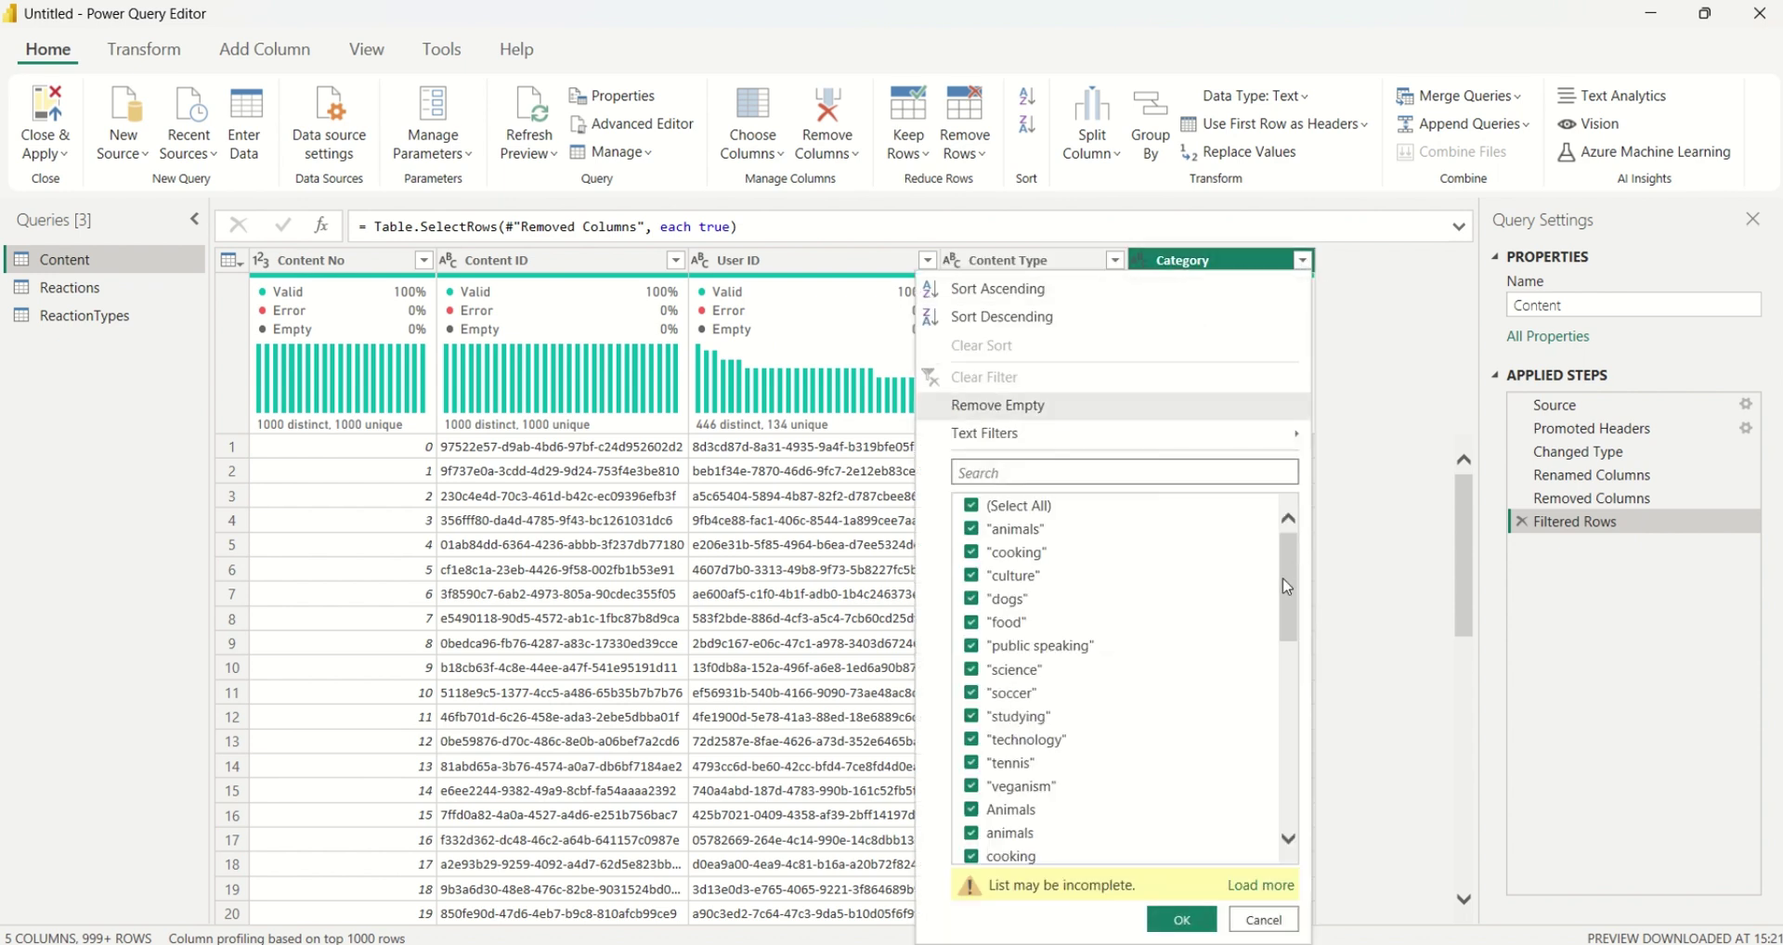
mouse_move(1285, 582)
mouse_down()
mouse_move(1291, 692)
mouse_move(1294, 561)
mouse_up()
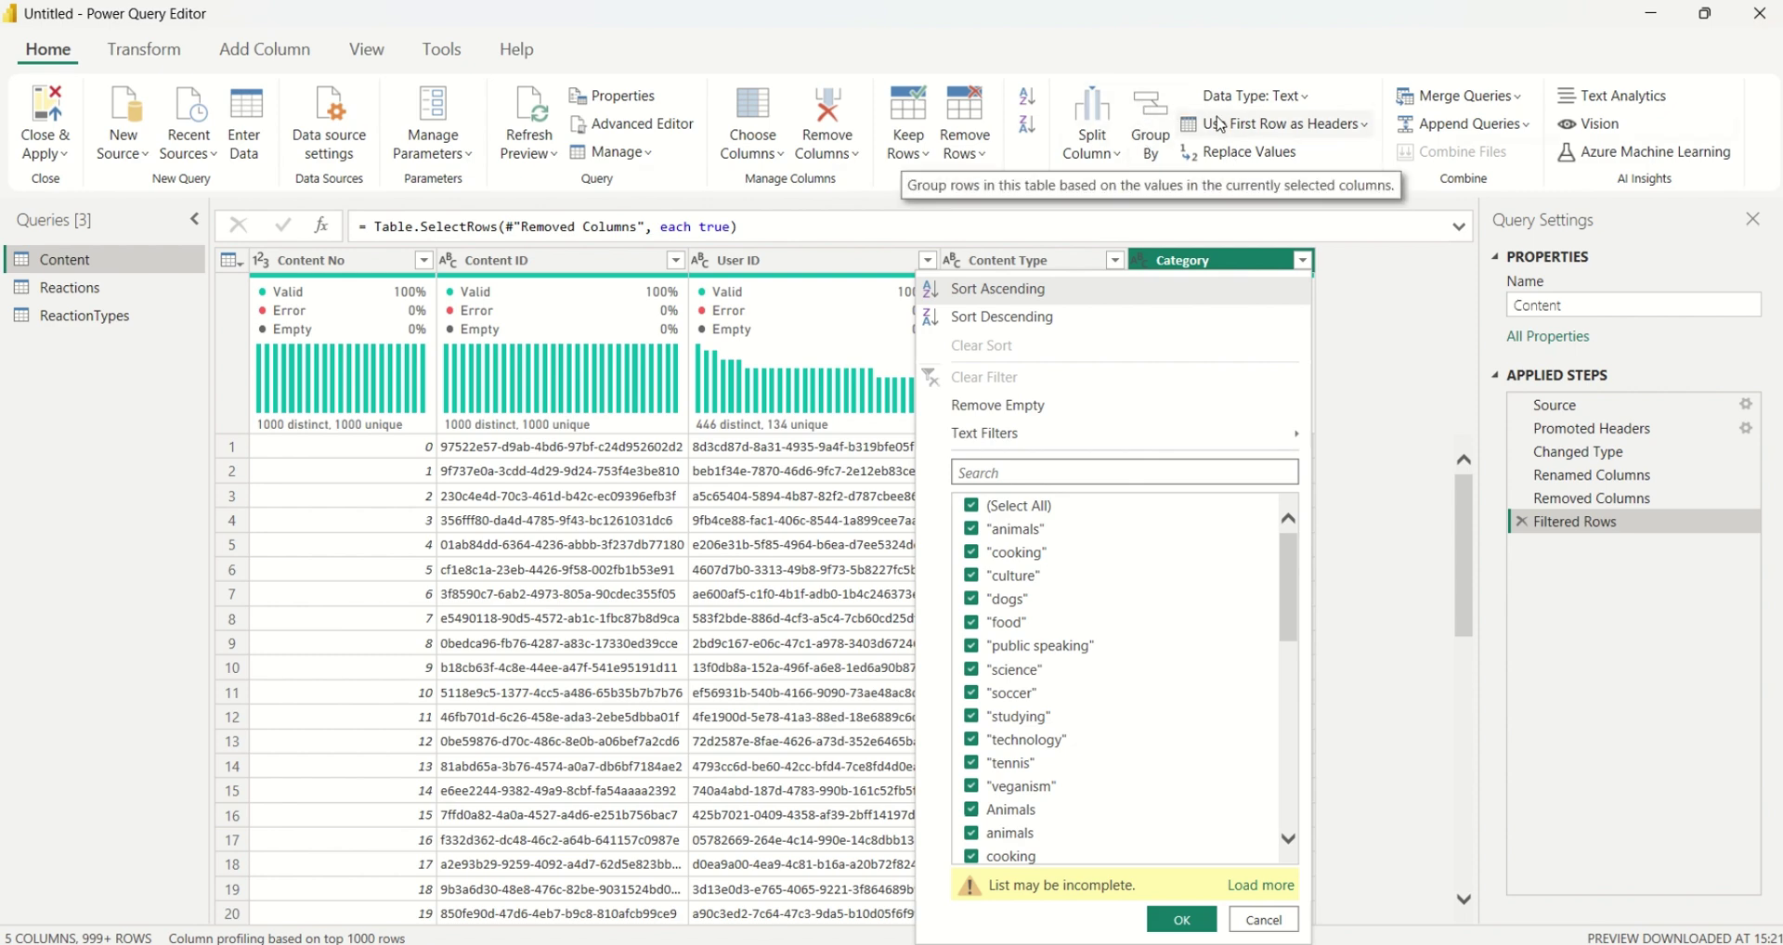
key(Escape)
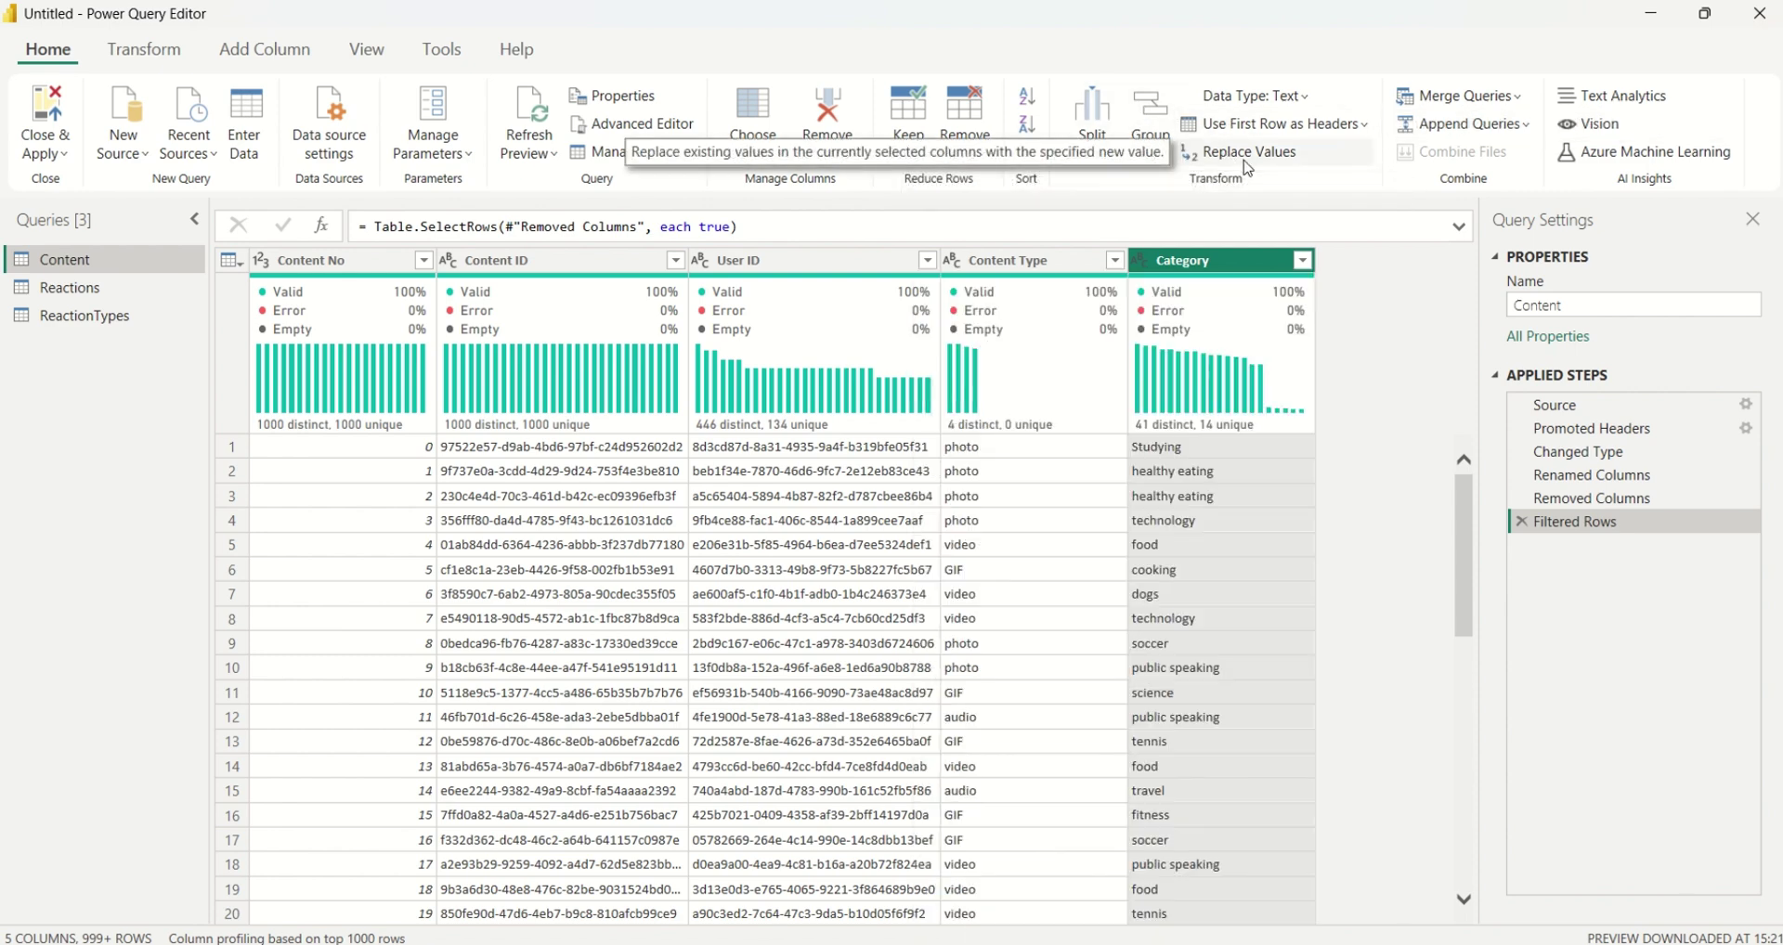
click(1245, 163)
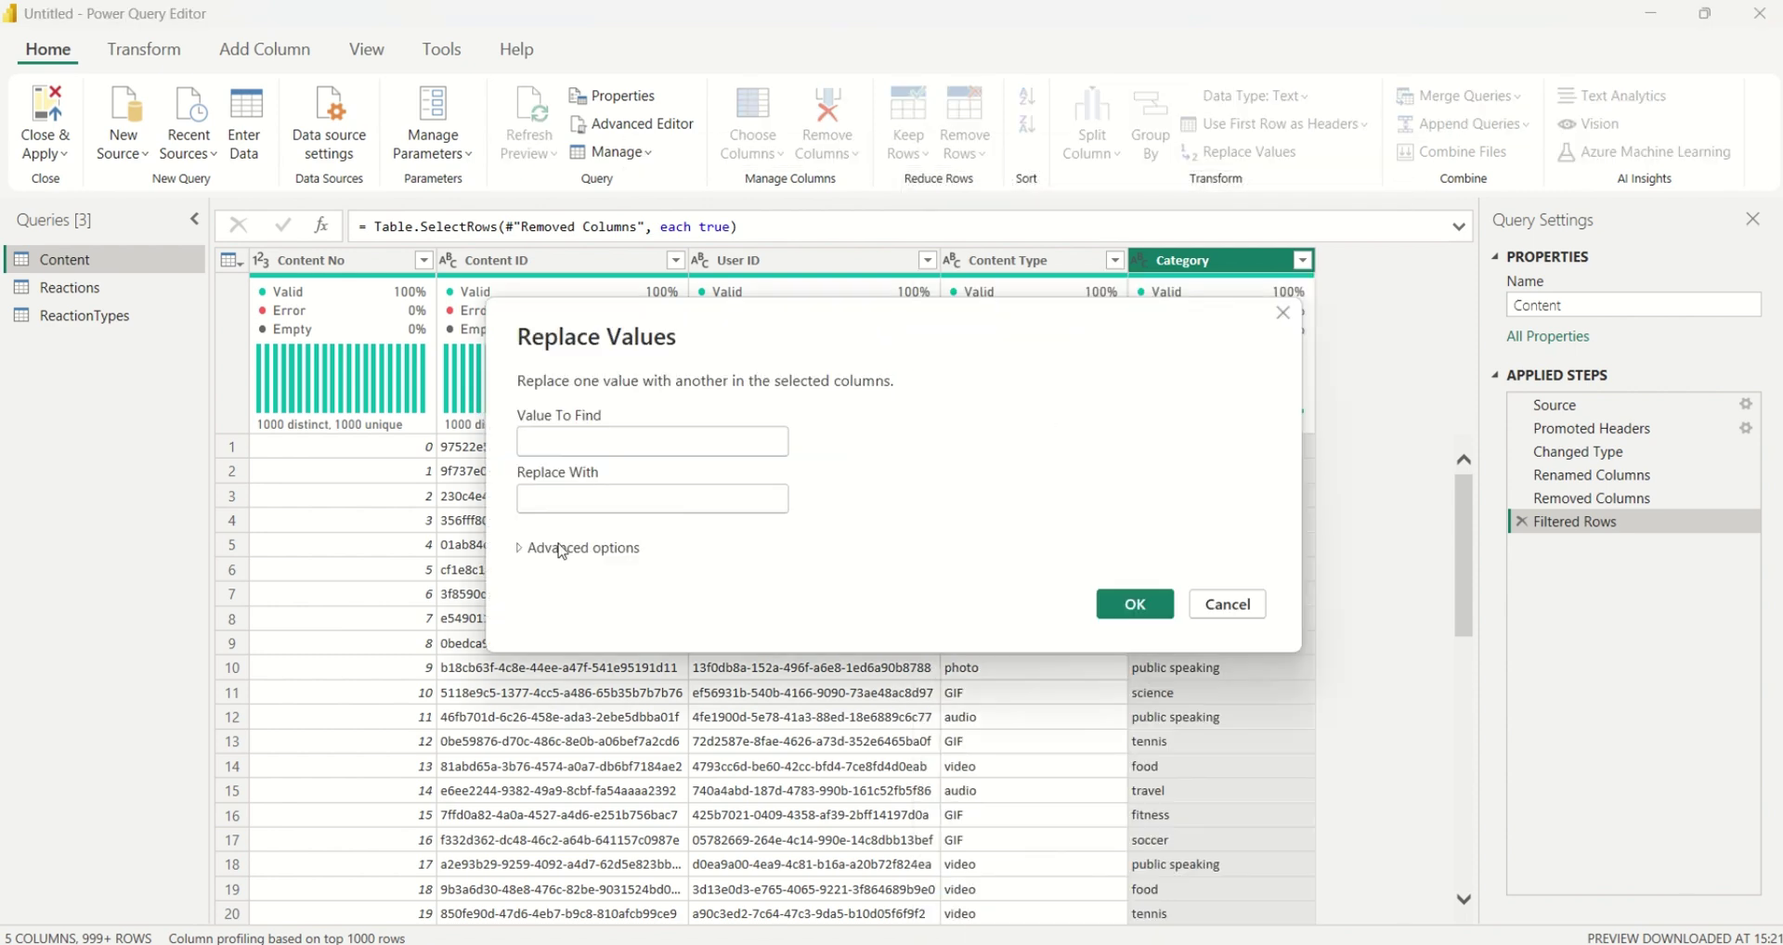
click(567, 447)
text("")
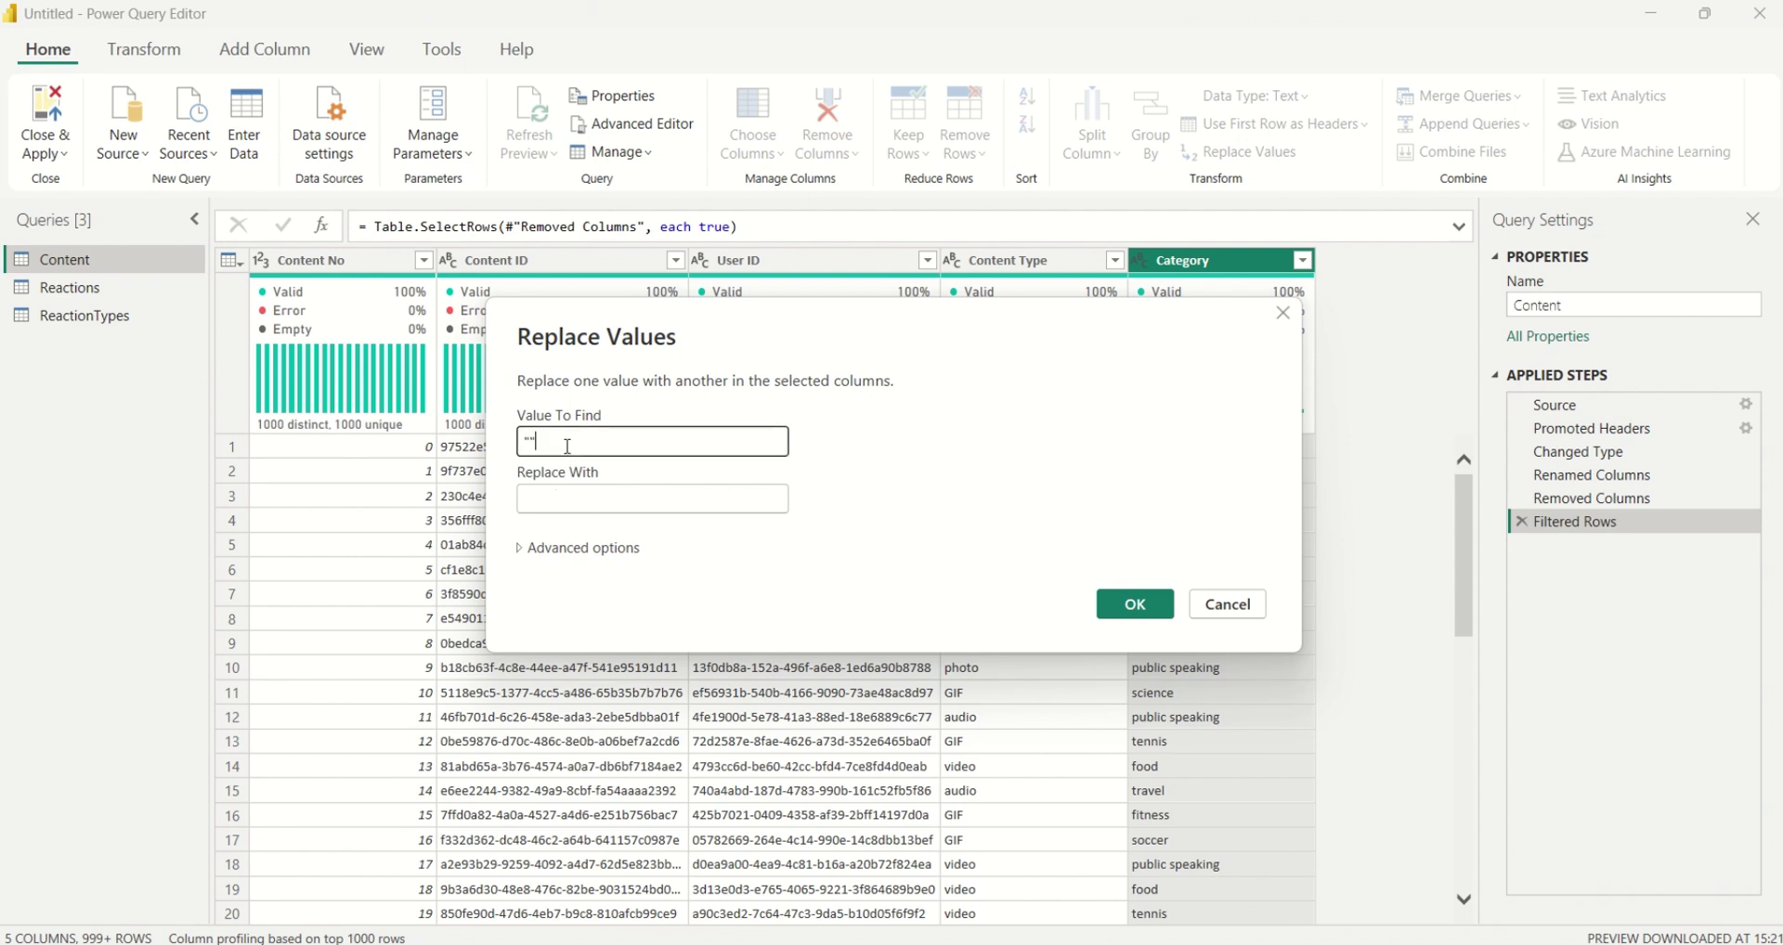
click(545, 501)
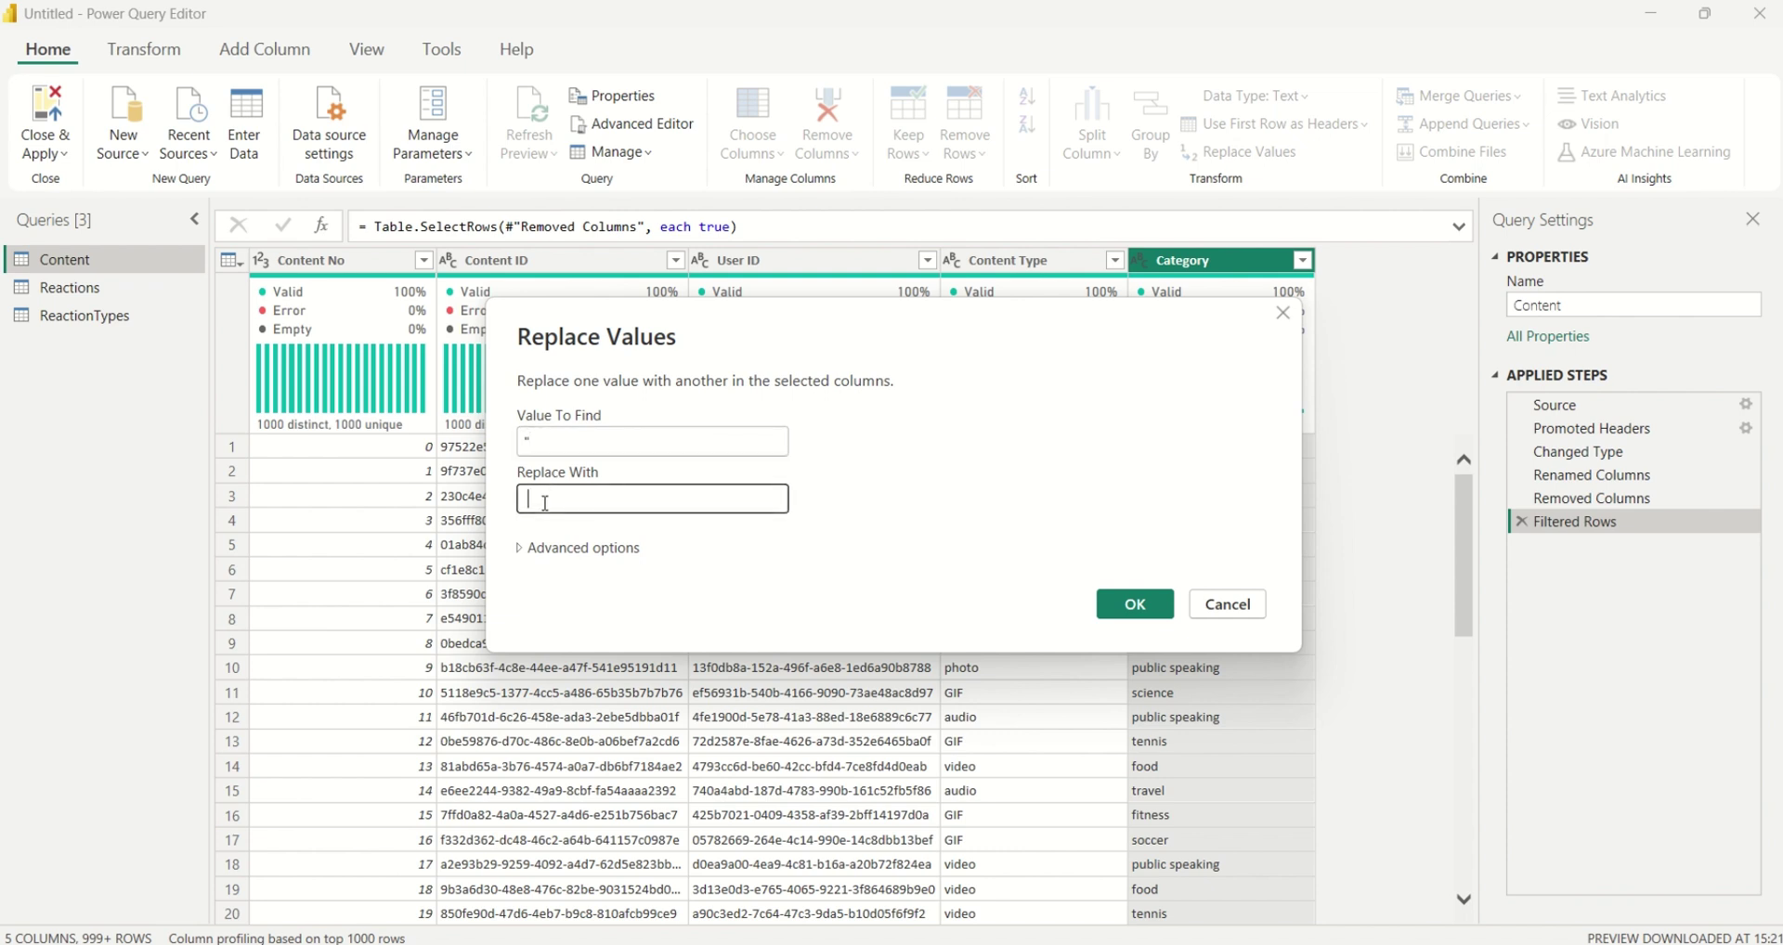
click(1118, 618)
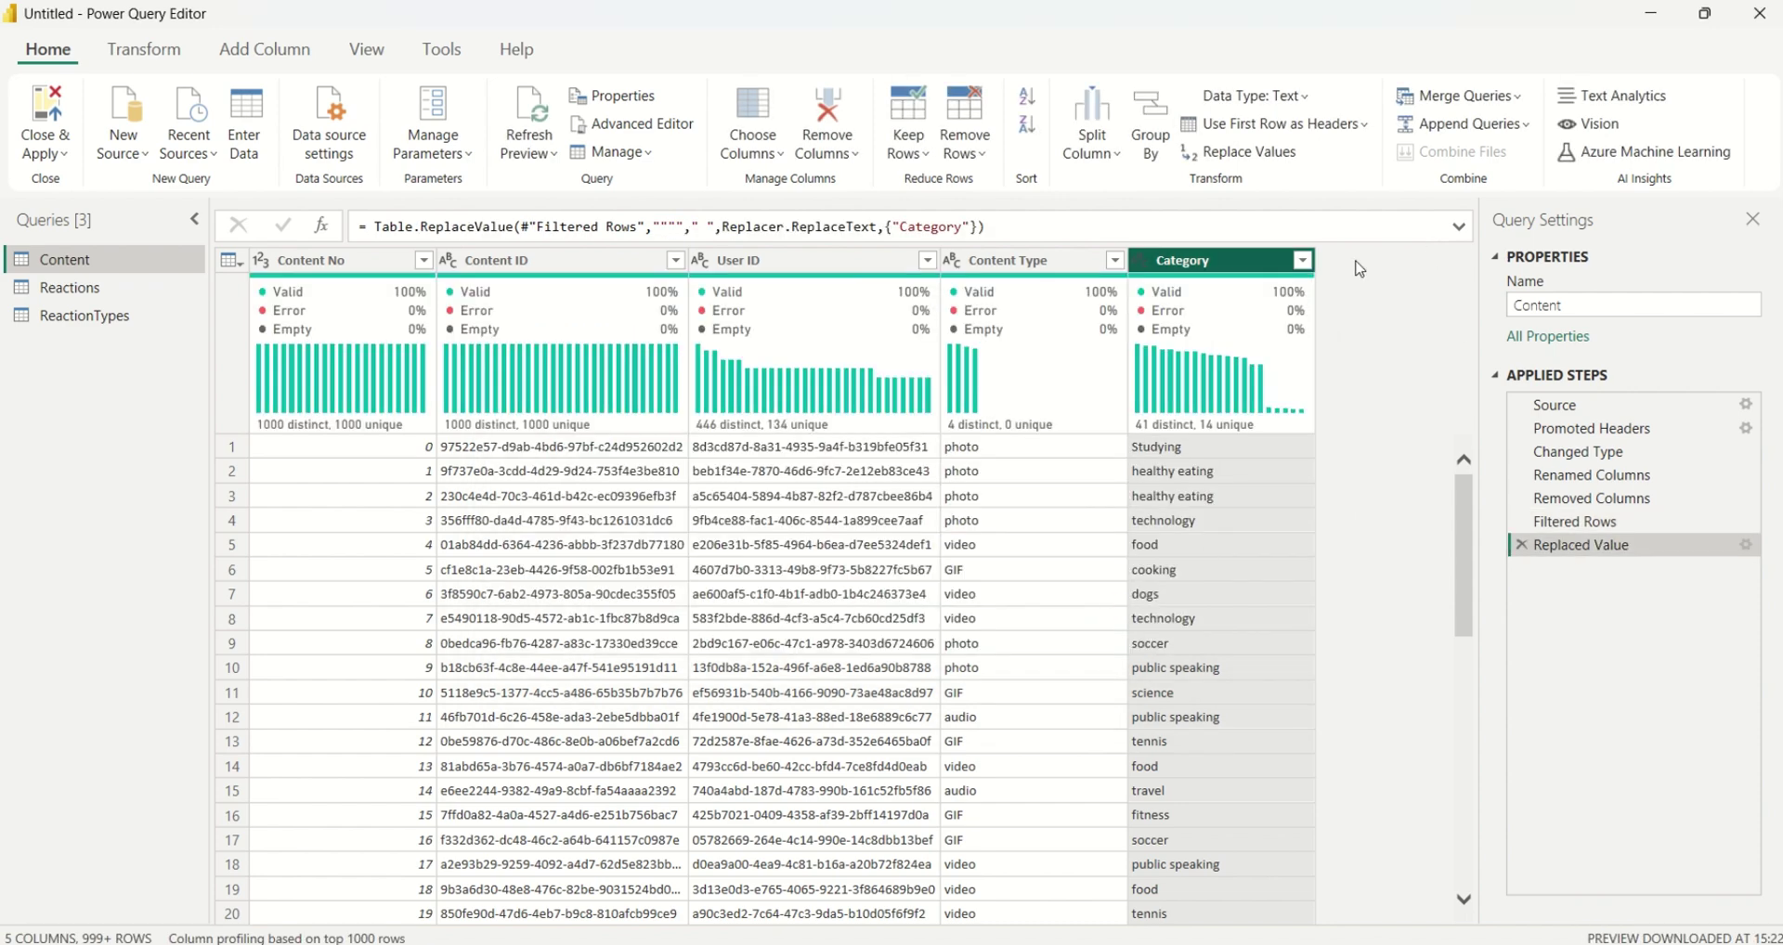
- Recheck the Category column's list of values and trim the leading and trailing spaces from its text
click(1302, 263)
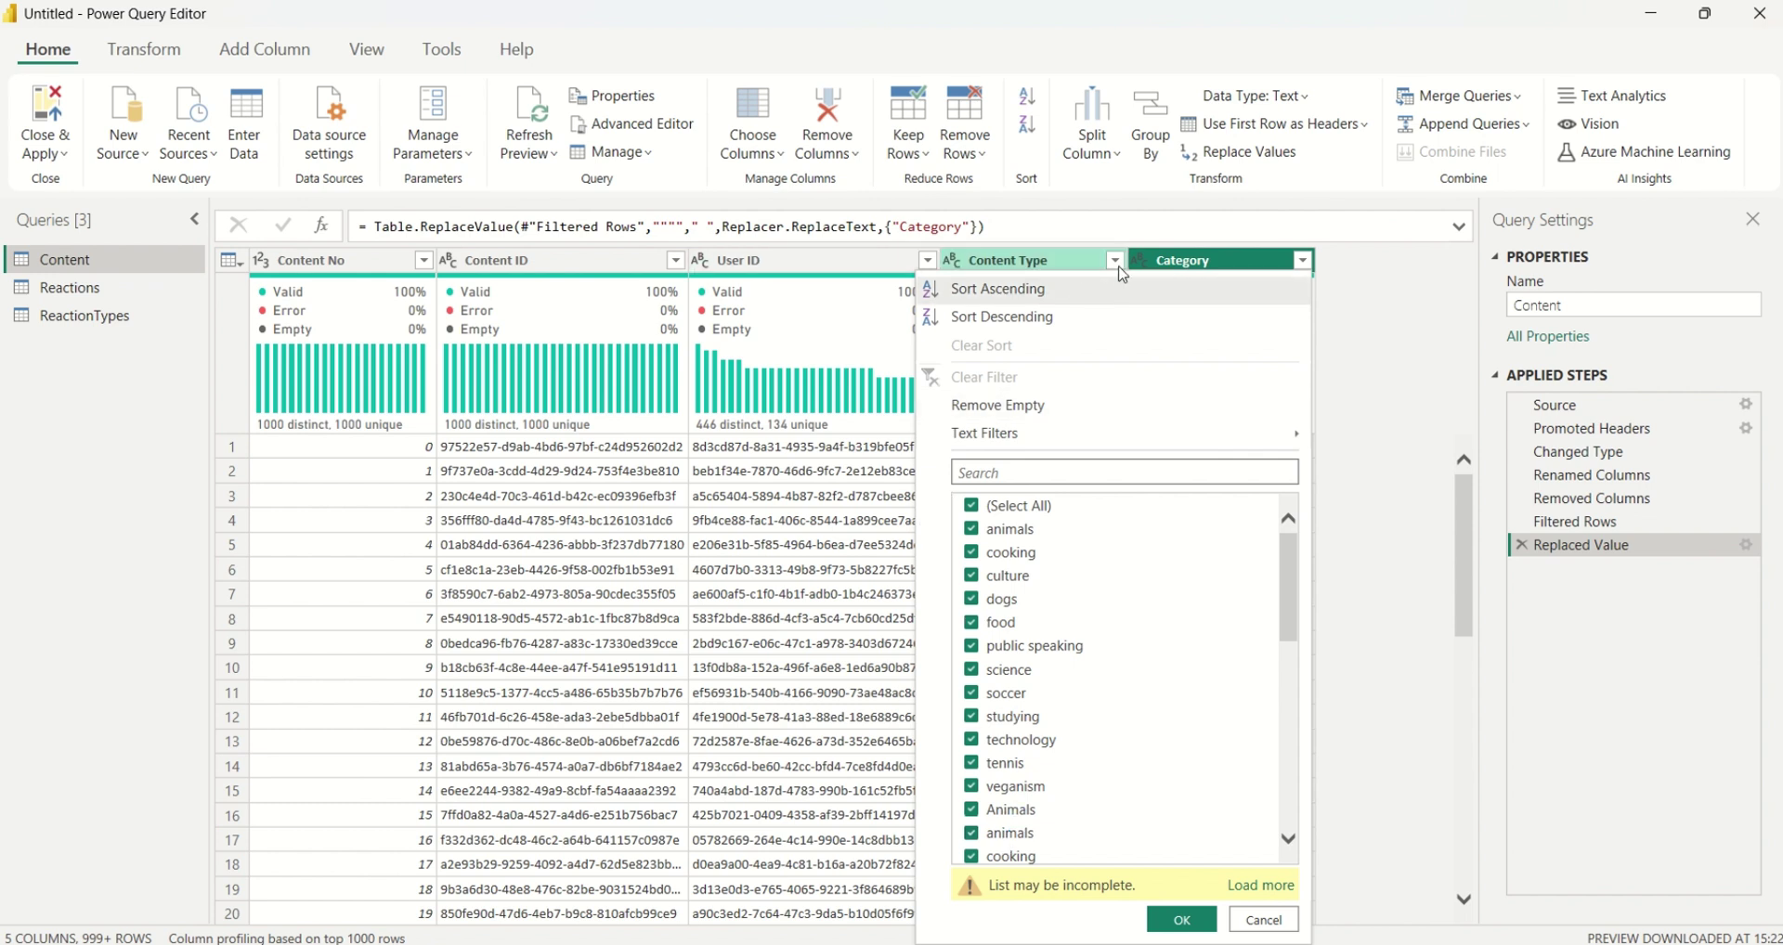
key(Escape)
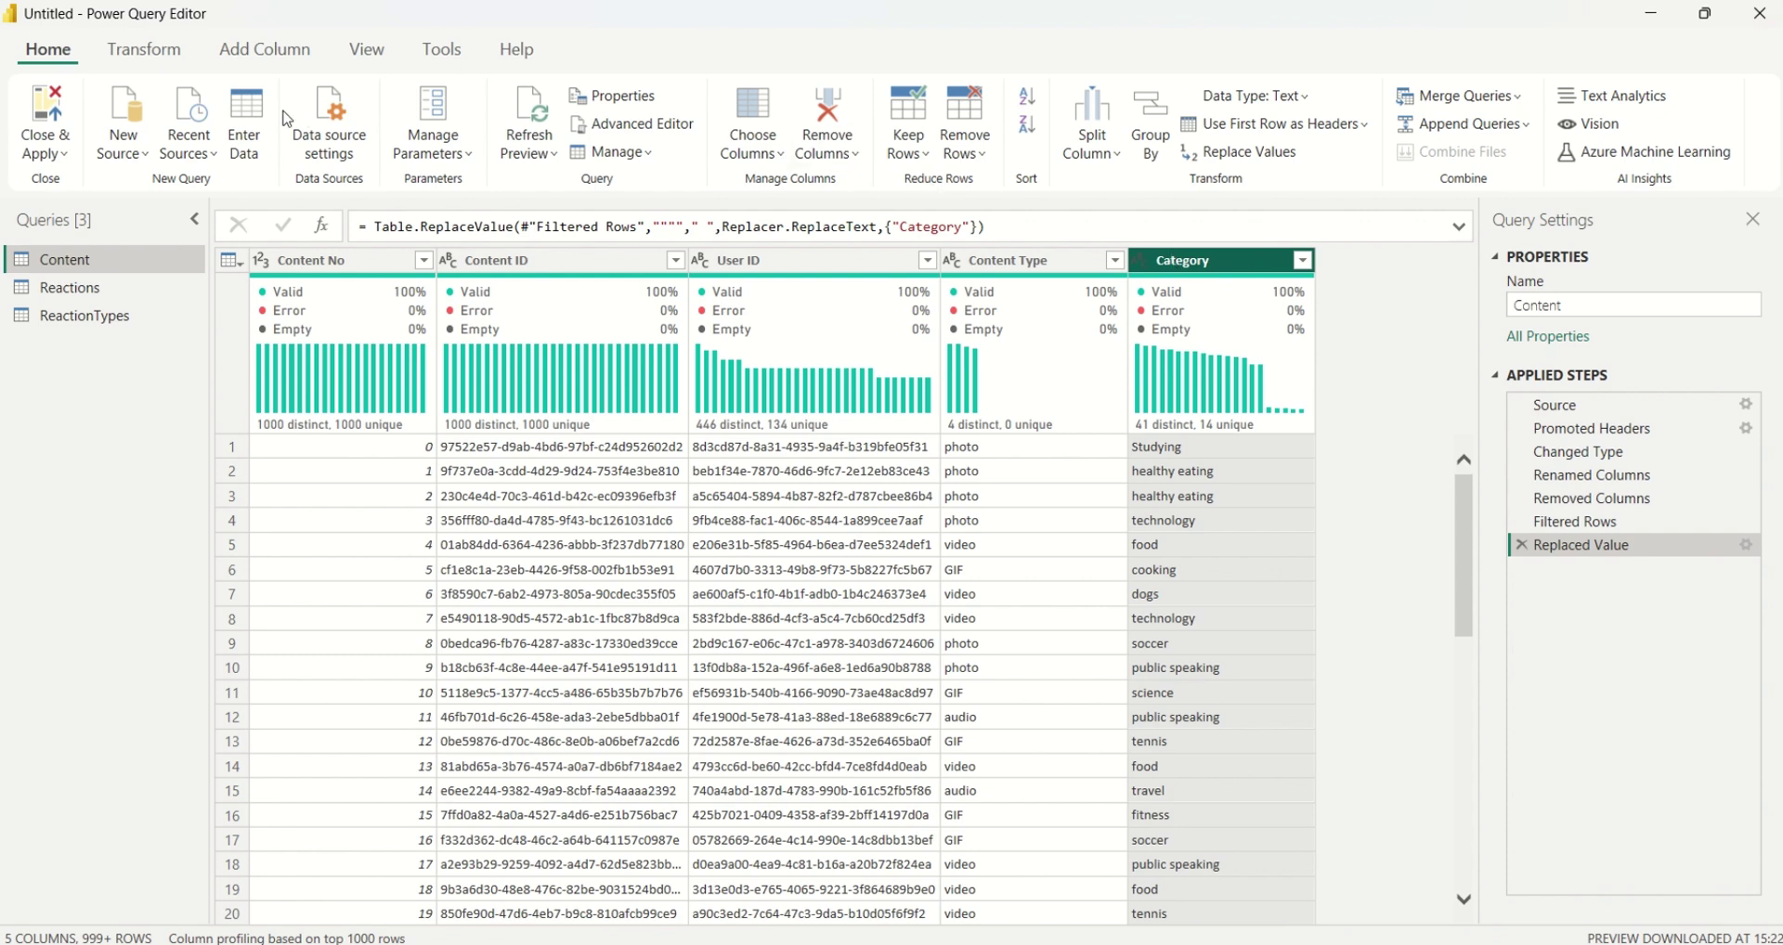
click(164, 54)
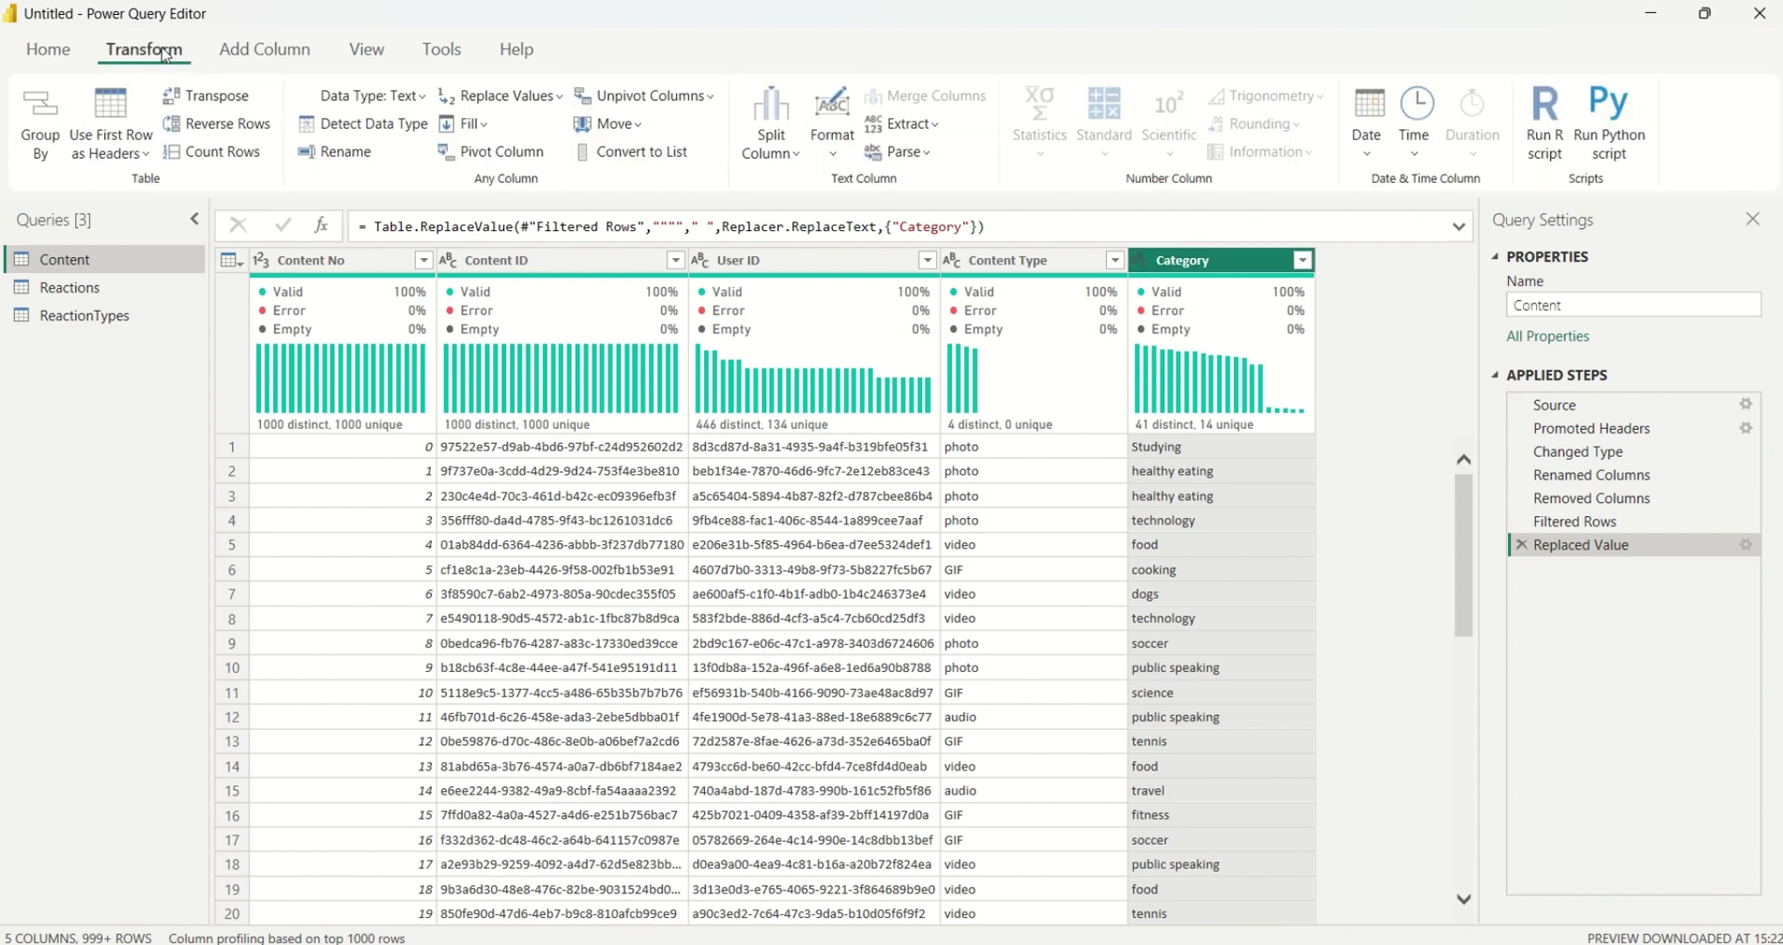
click(835, 158)
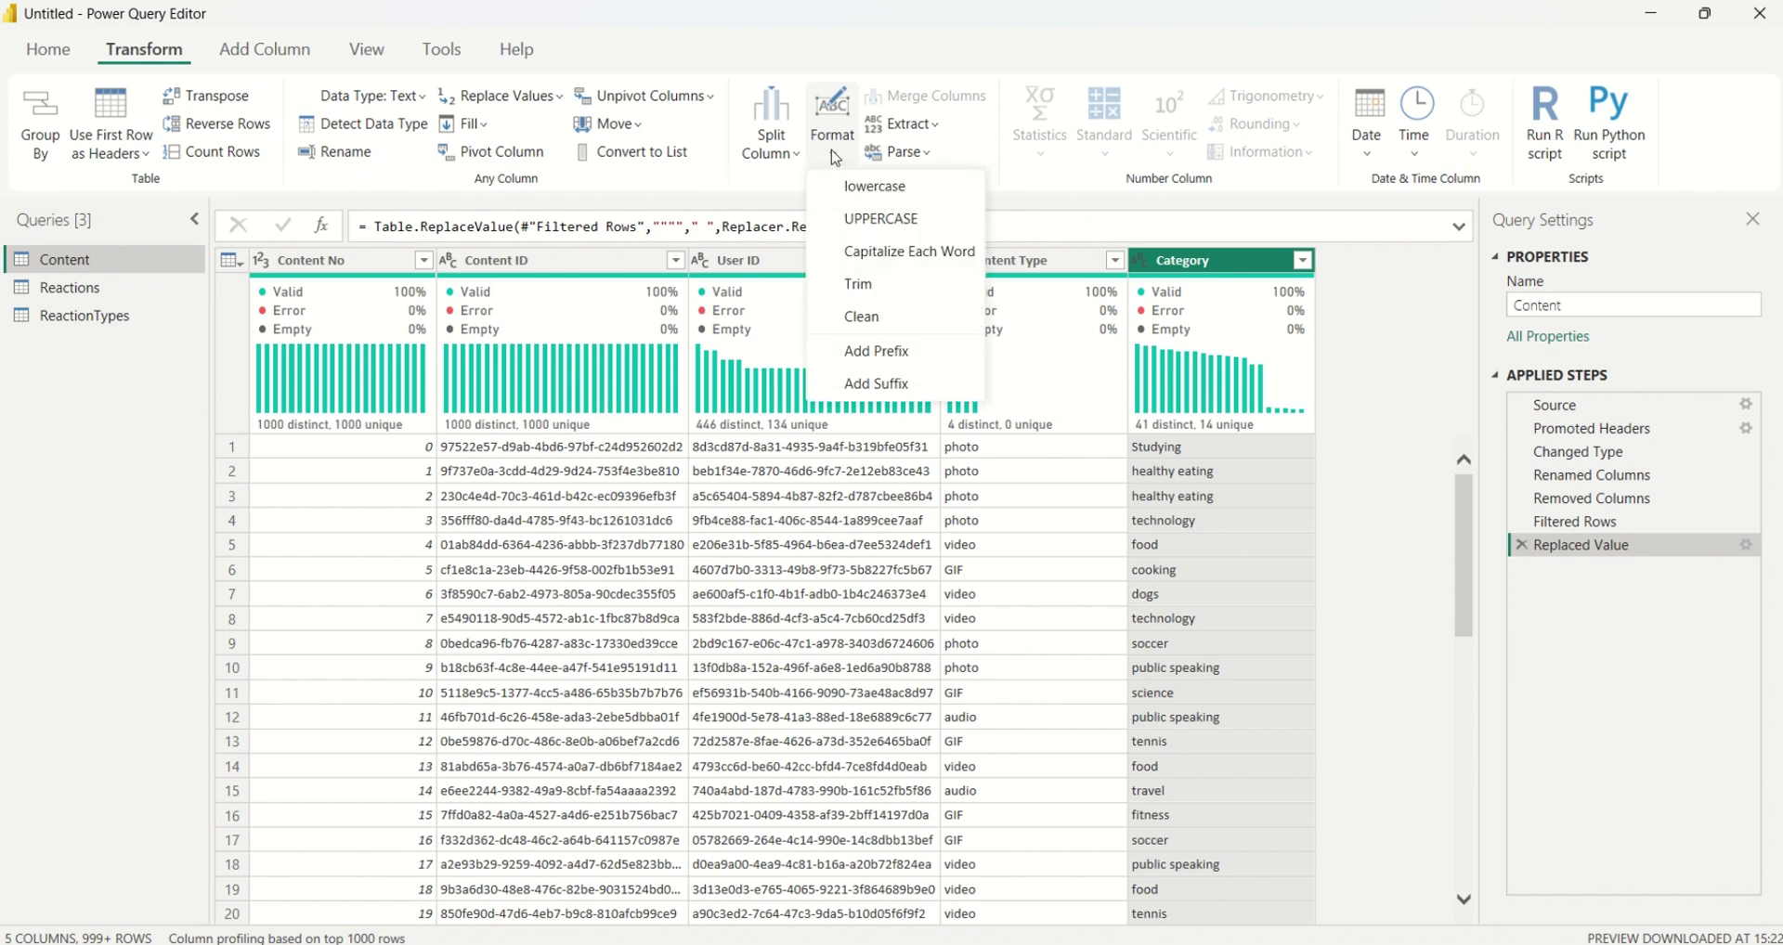
click(866, 286)
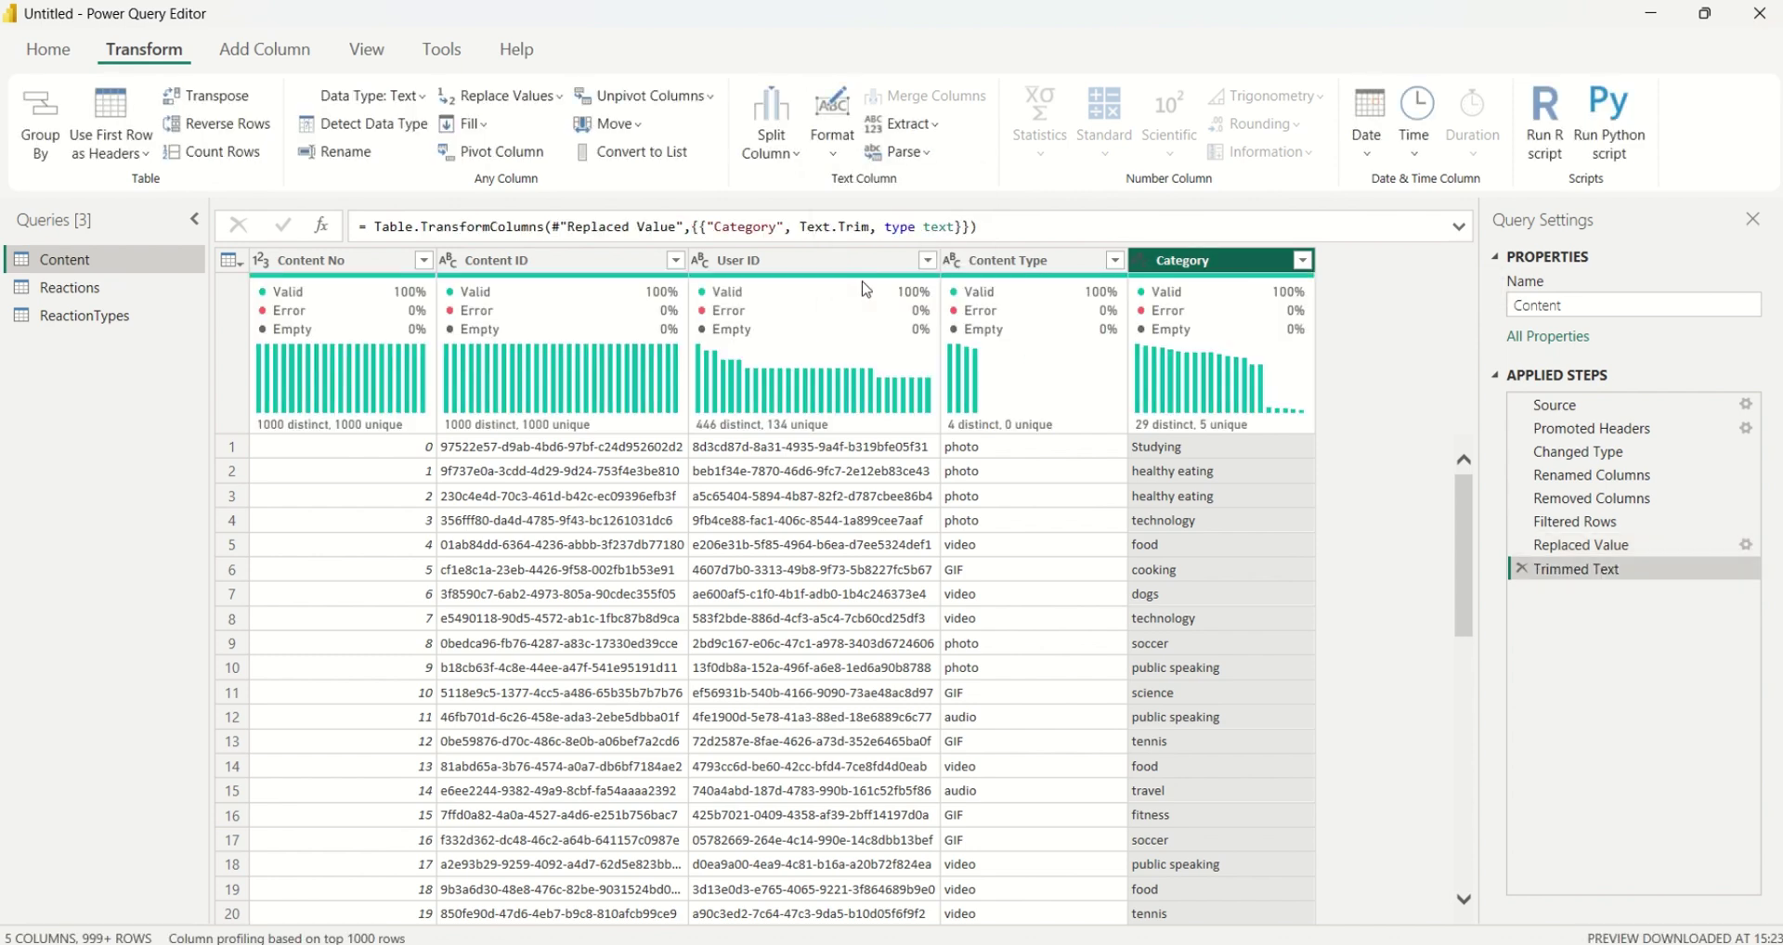
- Convert the Category column's text to lowercase, and apply its filter with all values selected
click(1304, 260)
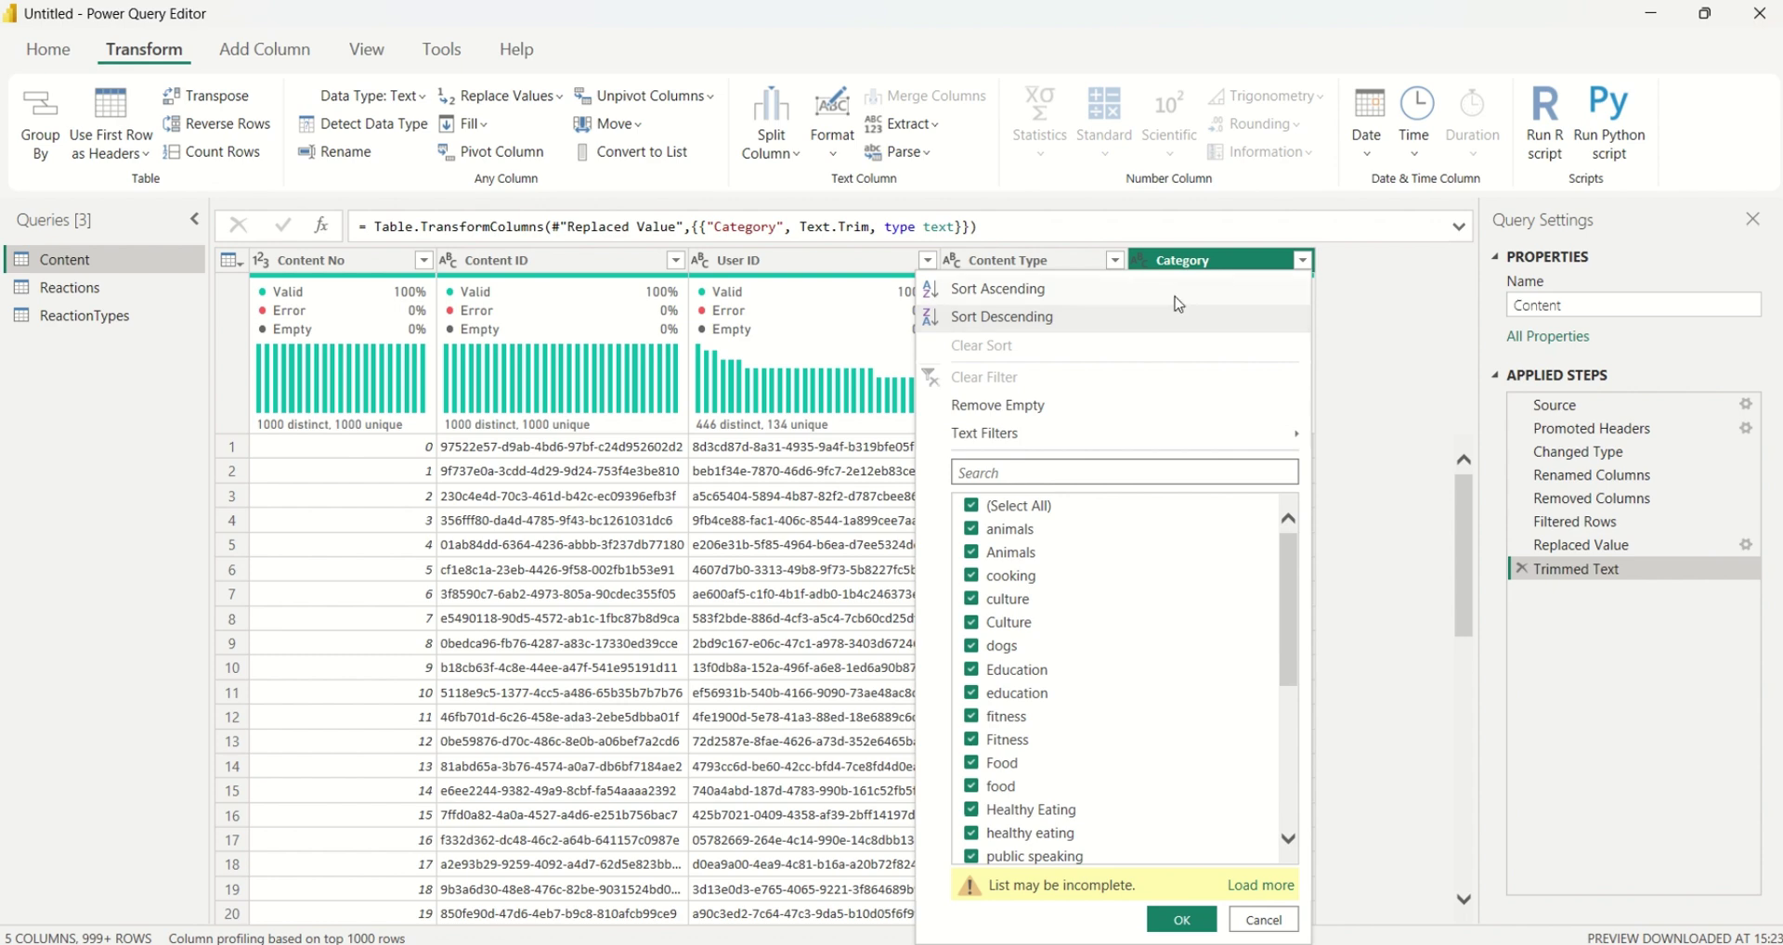
click(826, 165)
click(829, 167)
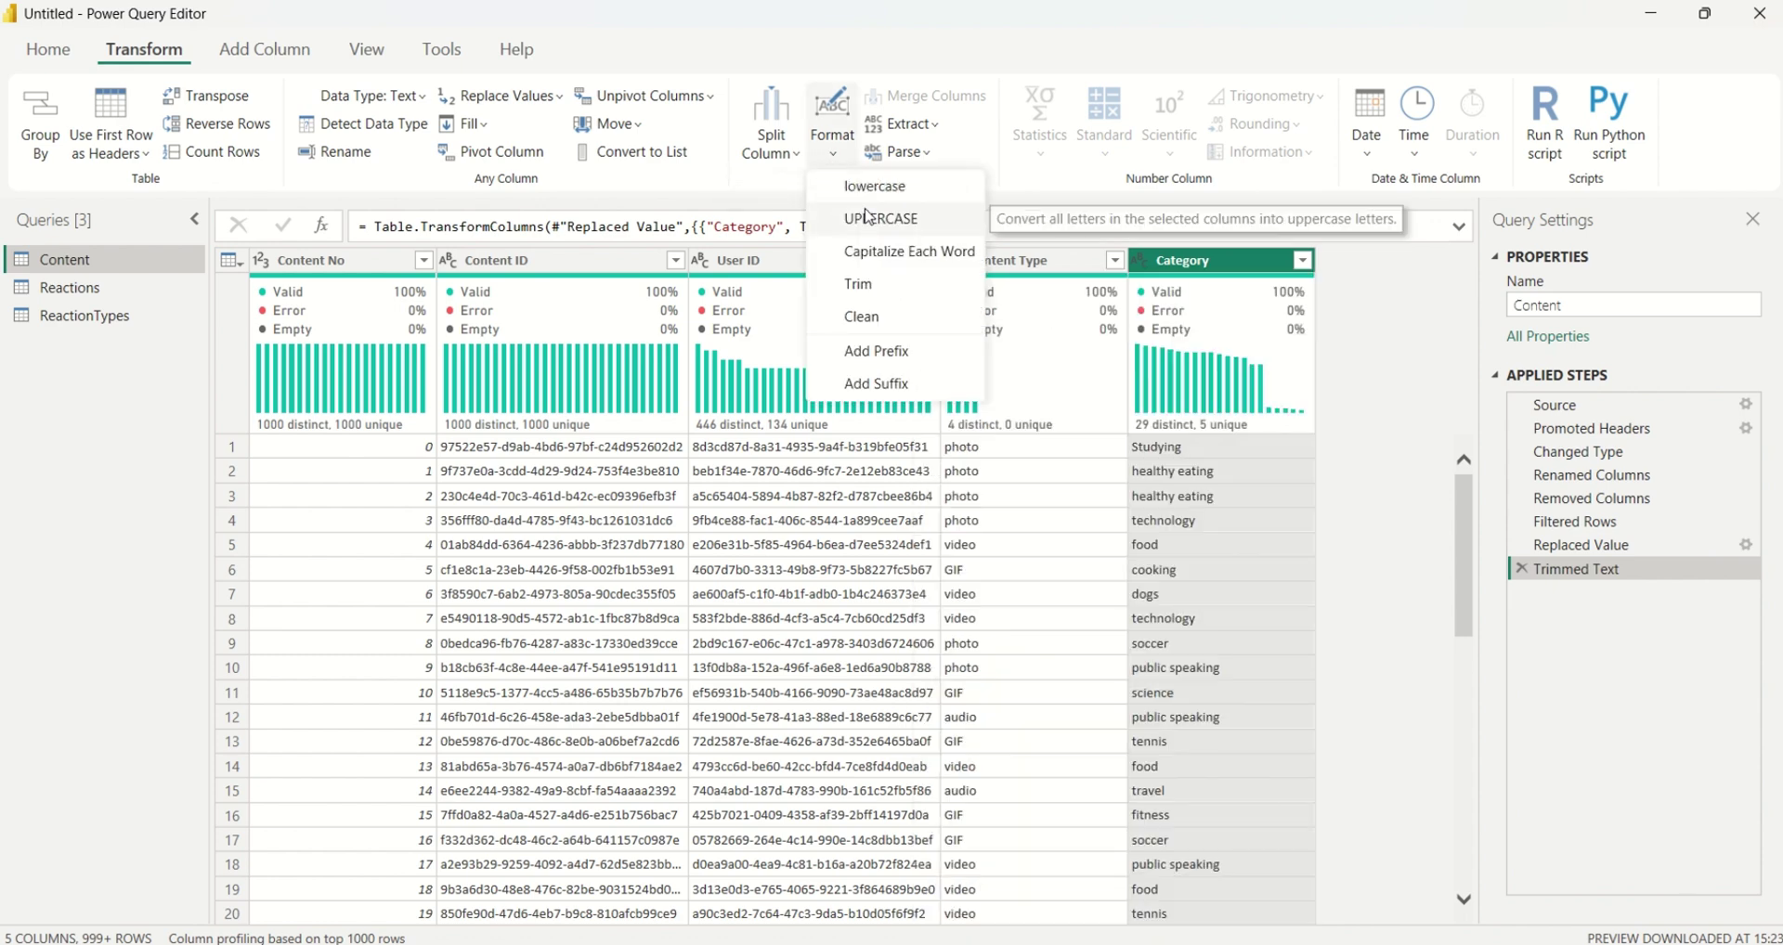
click(868, 187)
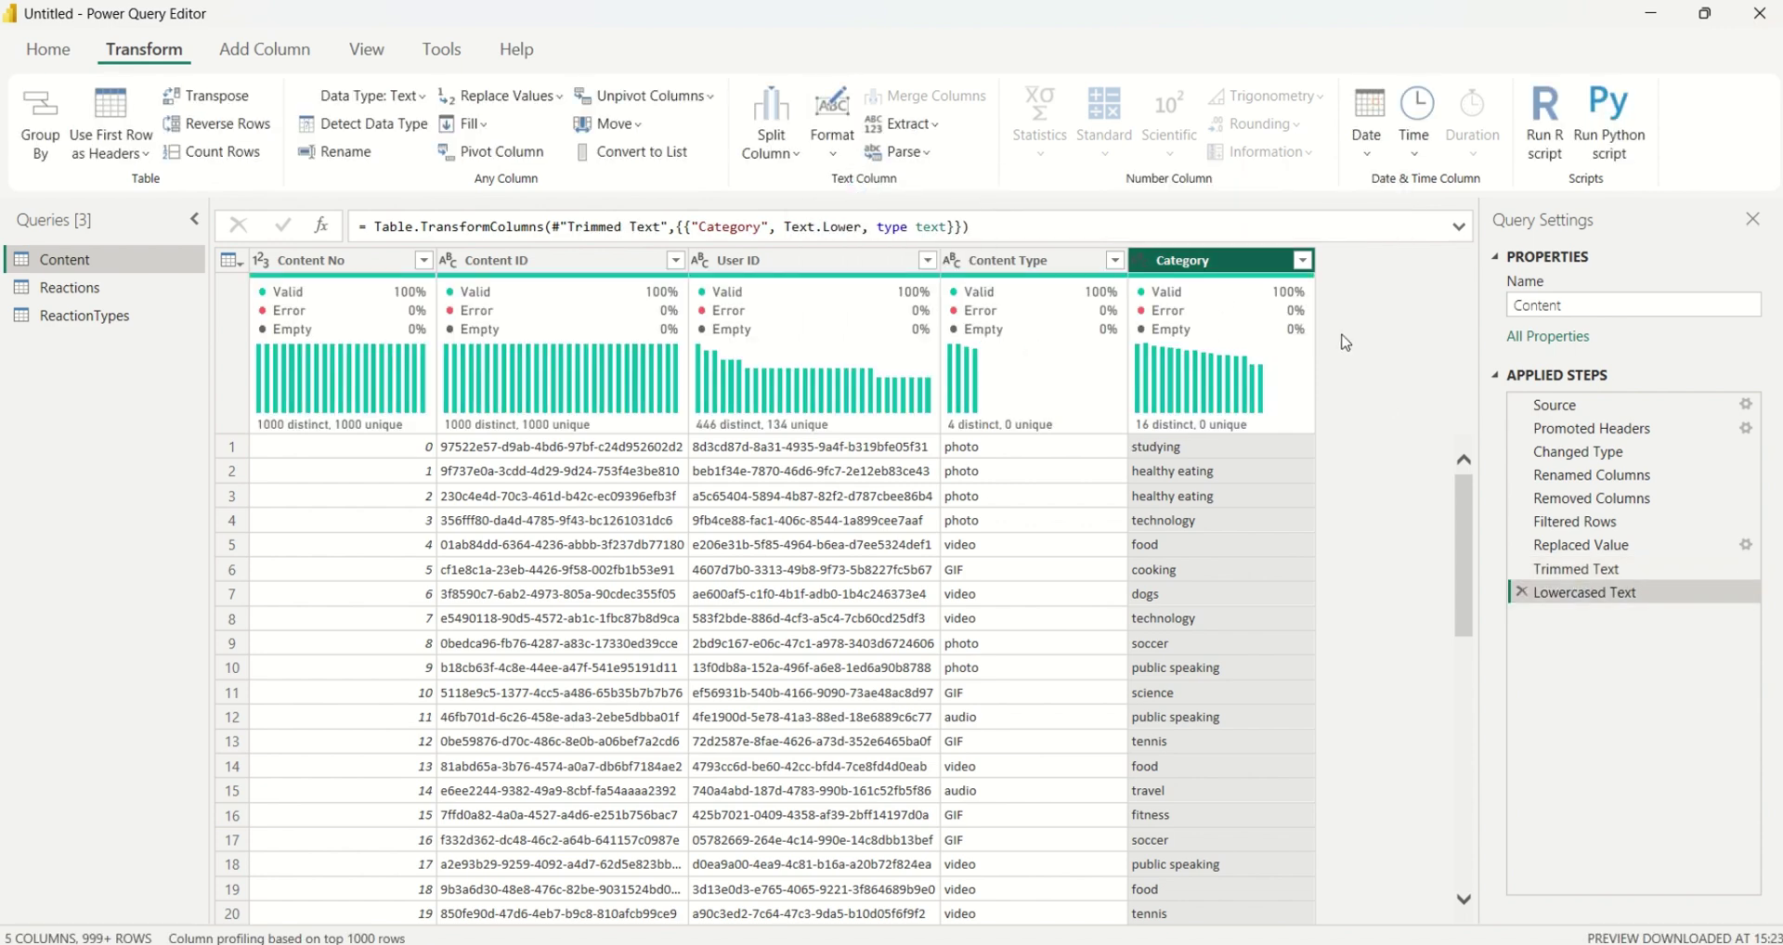
click(1303, 262)
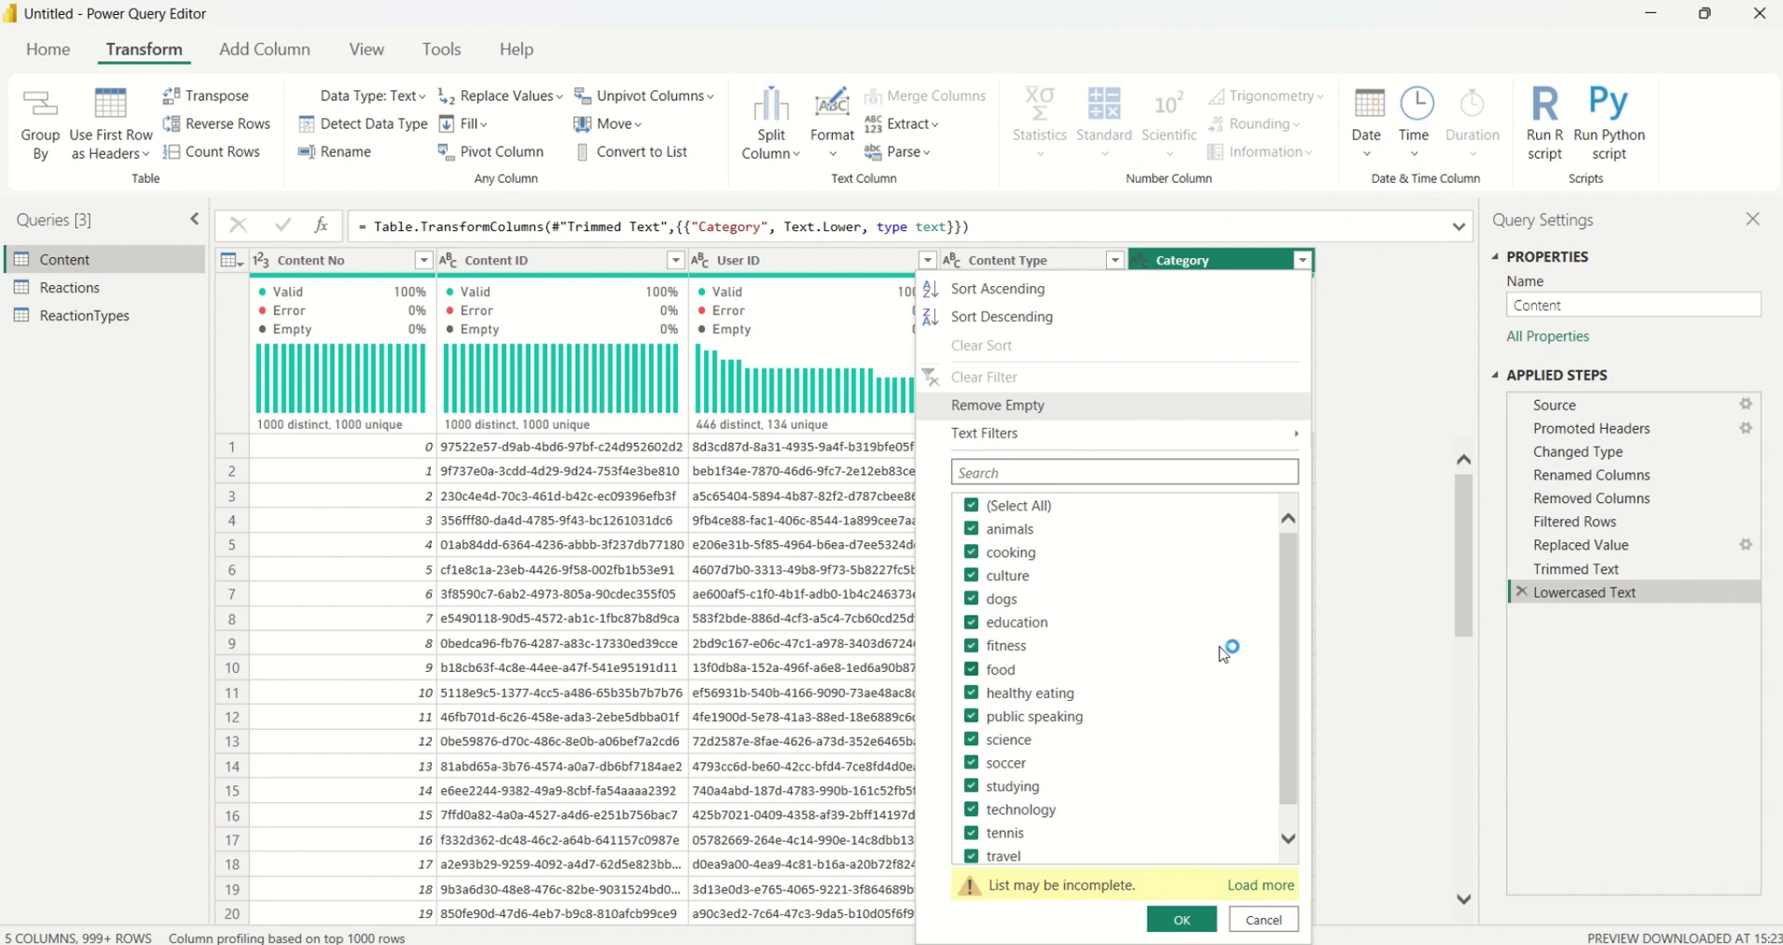
click(1179, 919)
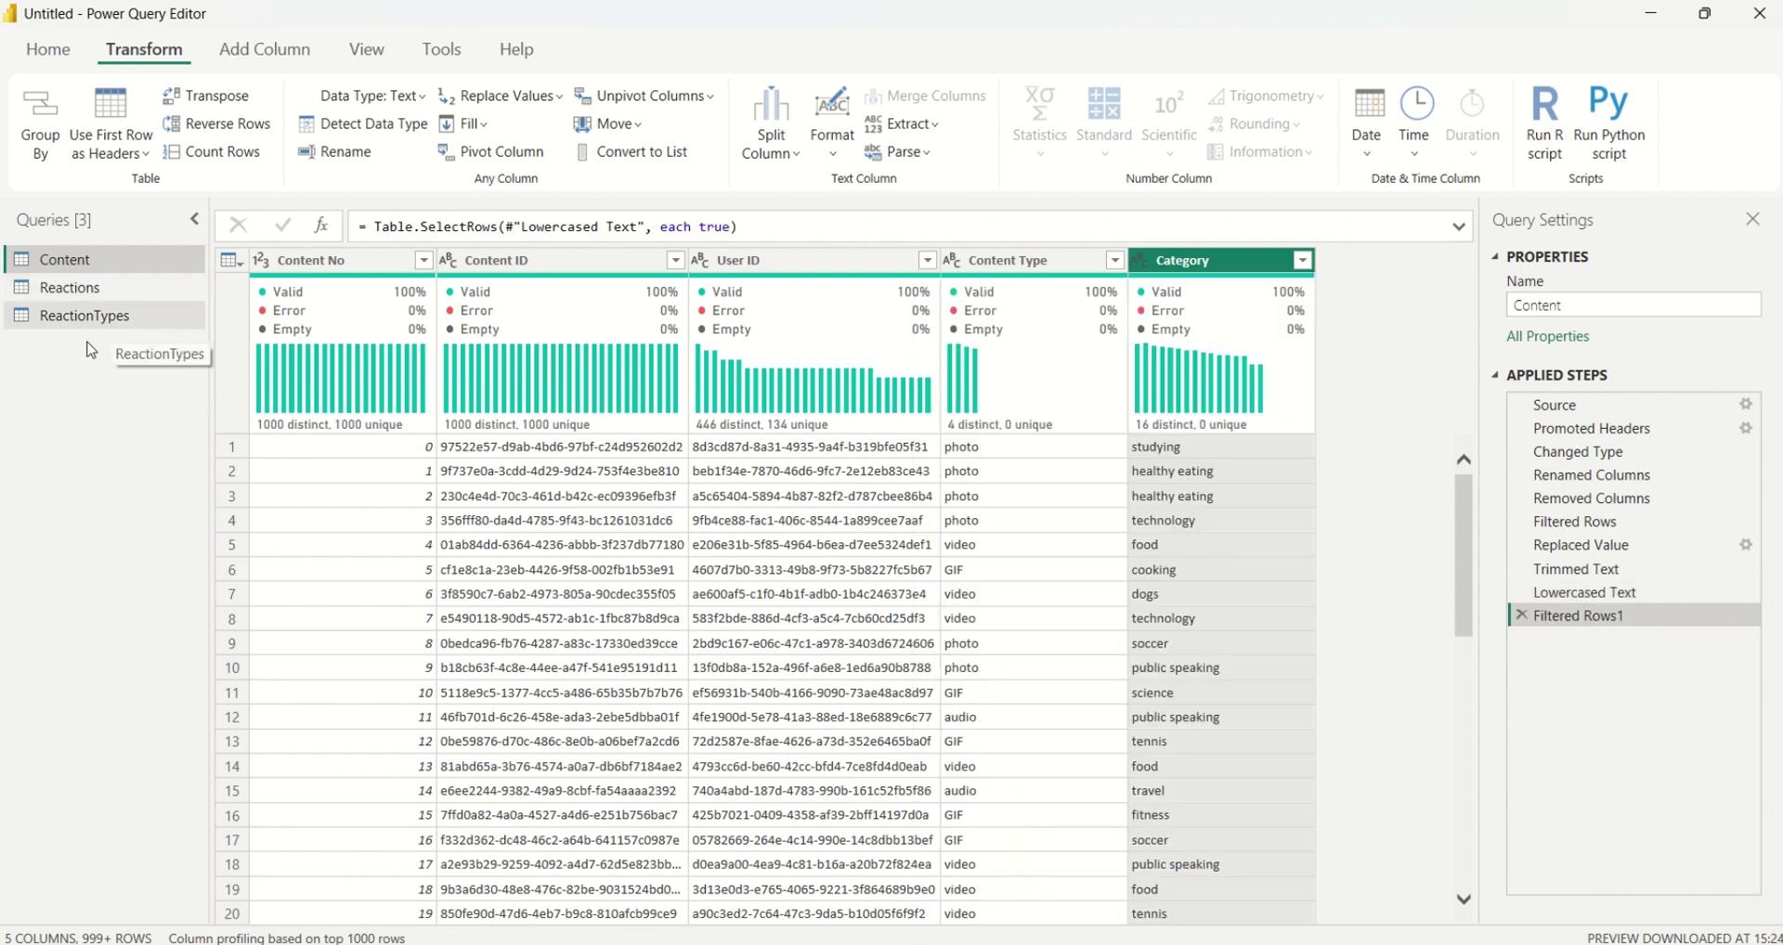
- Move the ReactionTypes query above Reactions and rename its unnamed first column as "ReactionType No"
drag(86, 316, 85, 280)
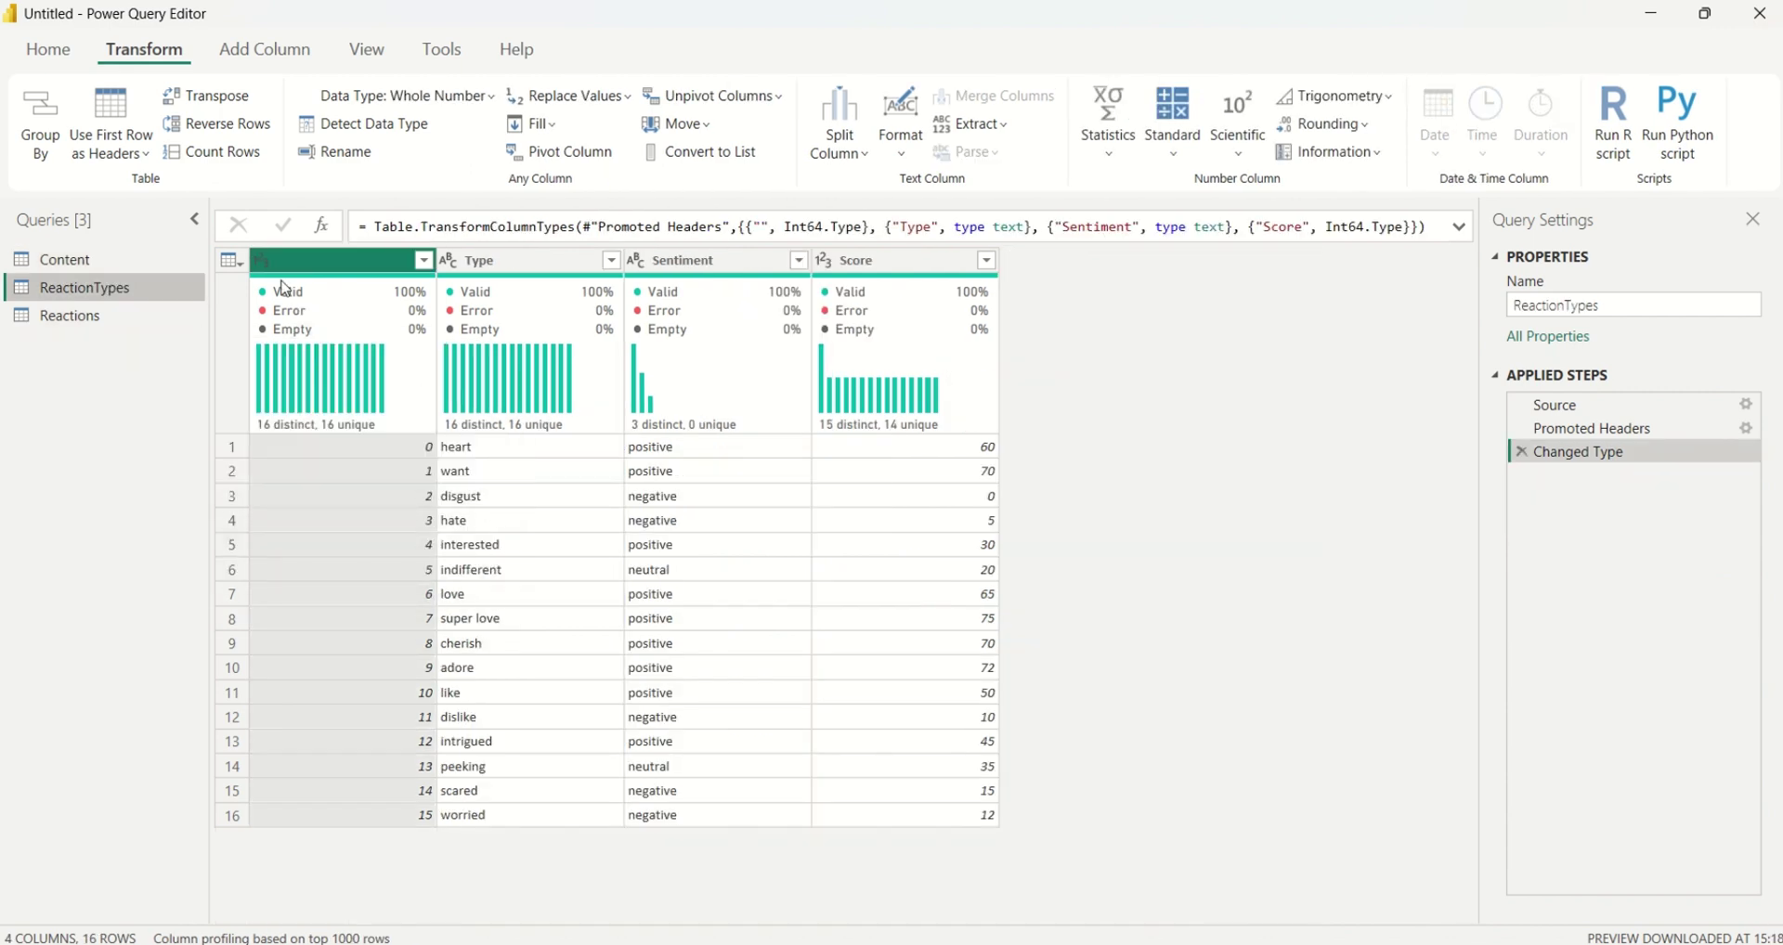
click(302, 259)
double_click(303, 255)
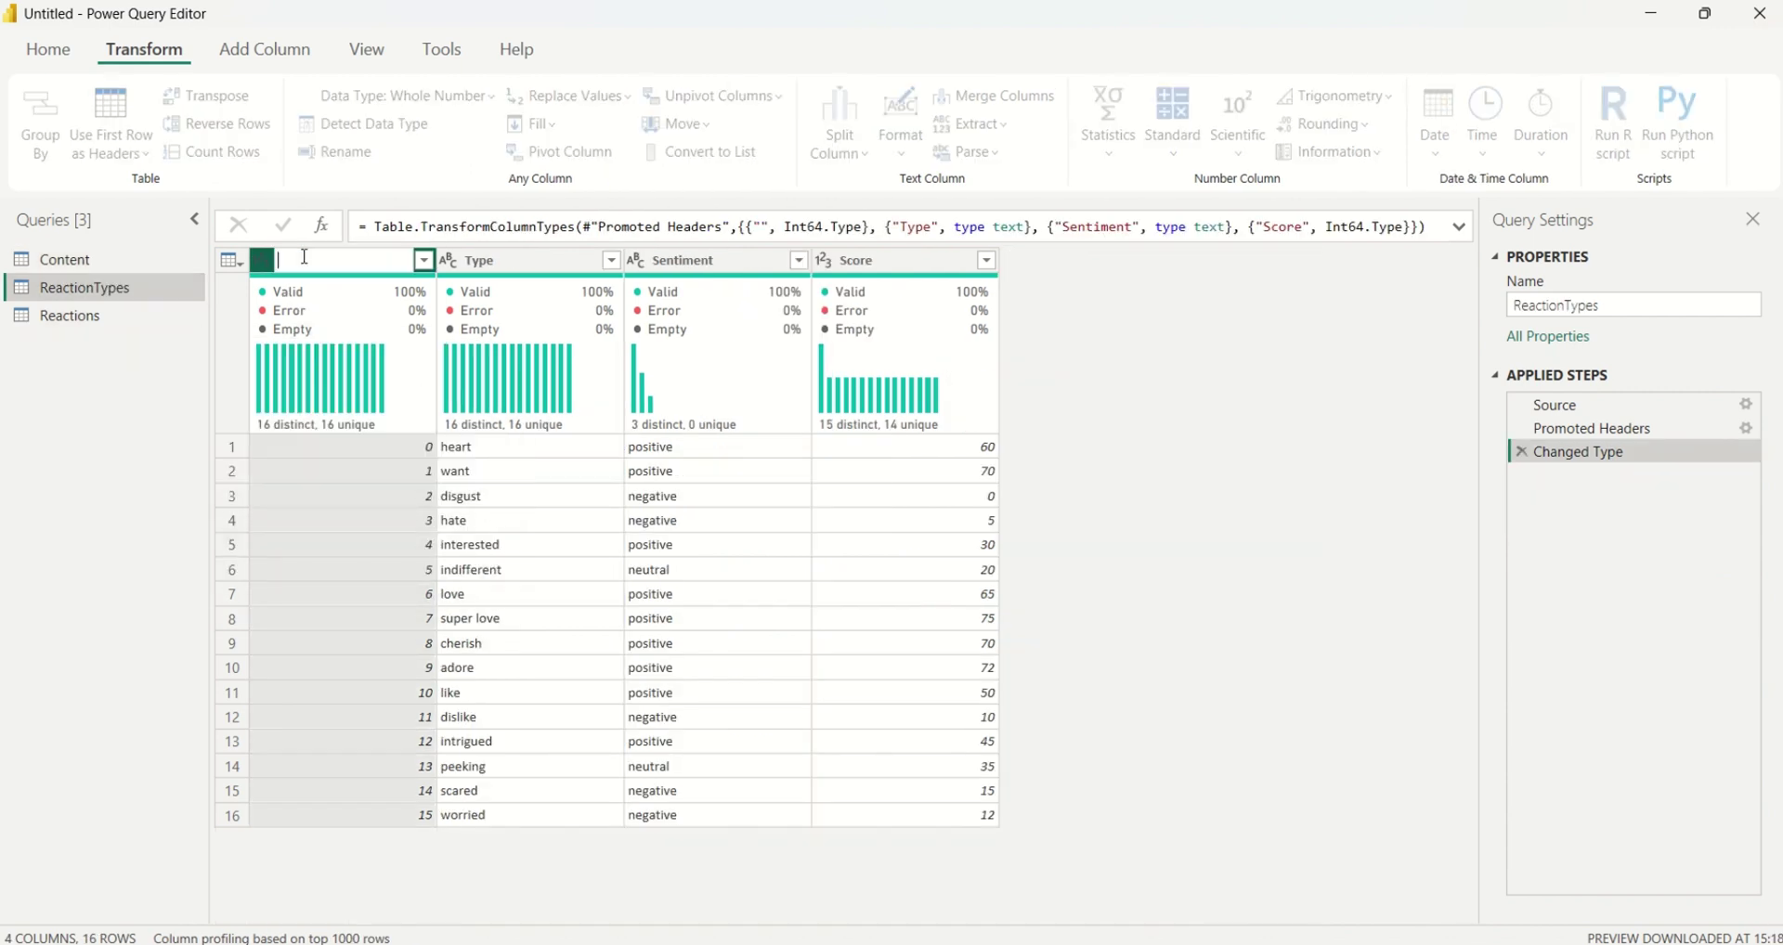
text(ReactionType No)
key(Return)
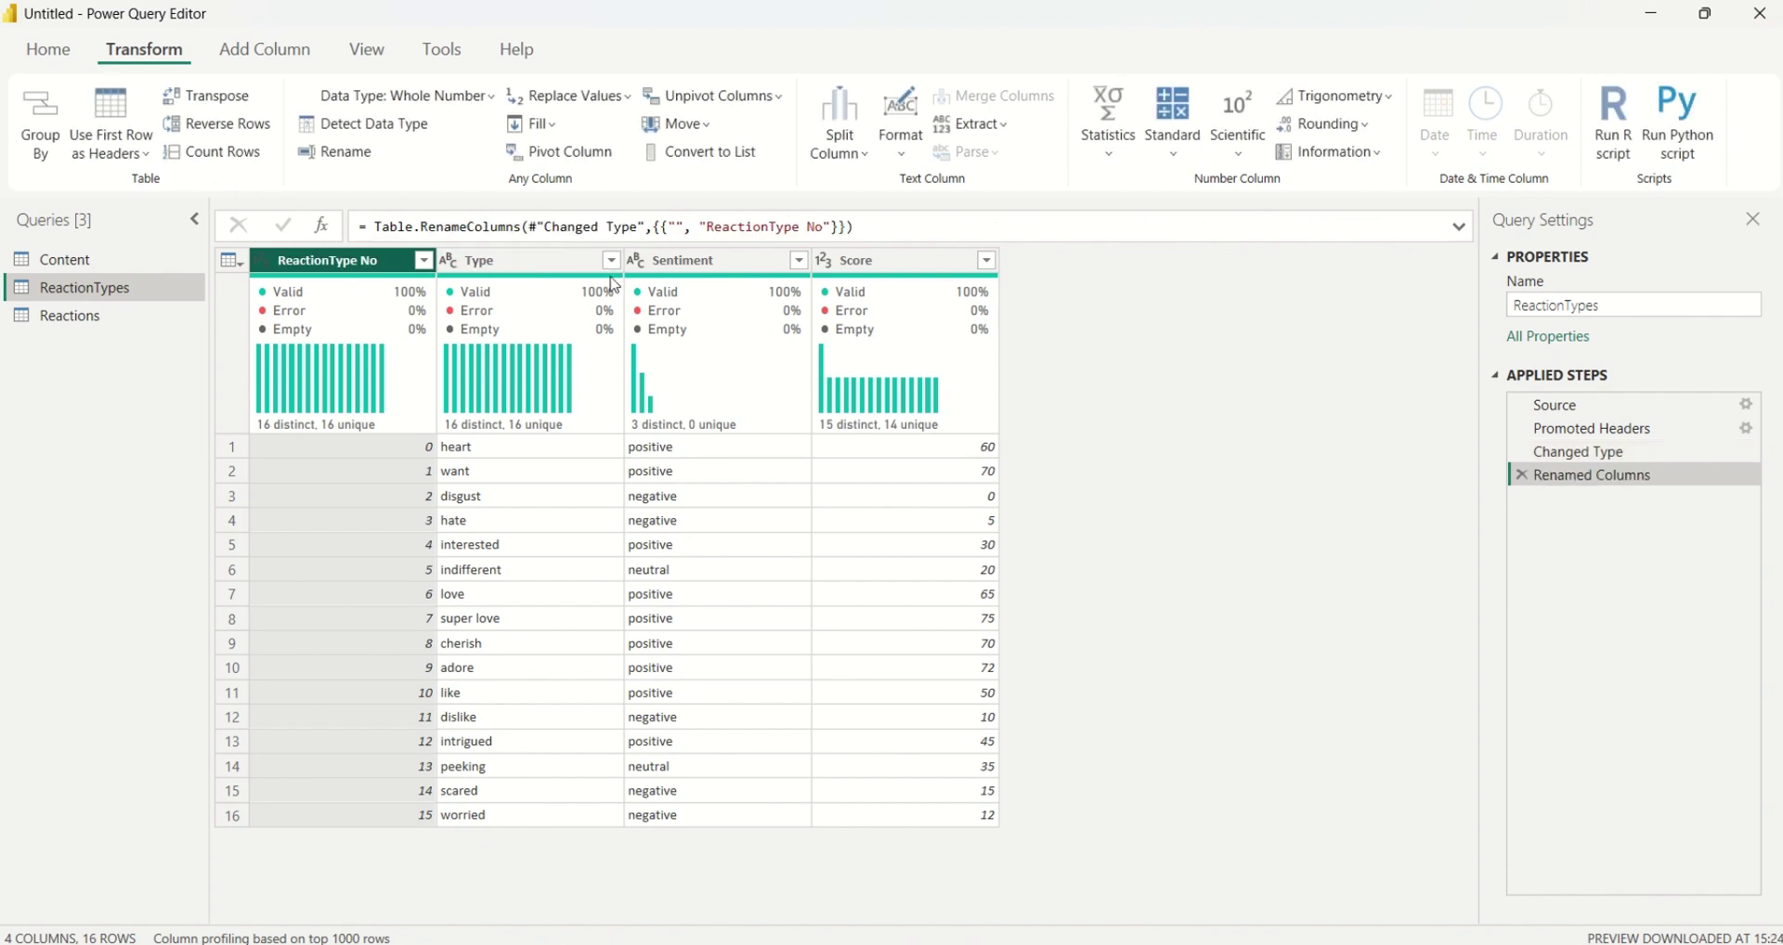
- Review the ReactionTypes query's Type and Sentiment values, applying the Sentiment filter with all values selected, and return to the Content query
click(611, 260)
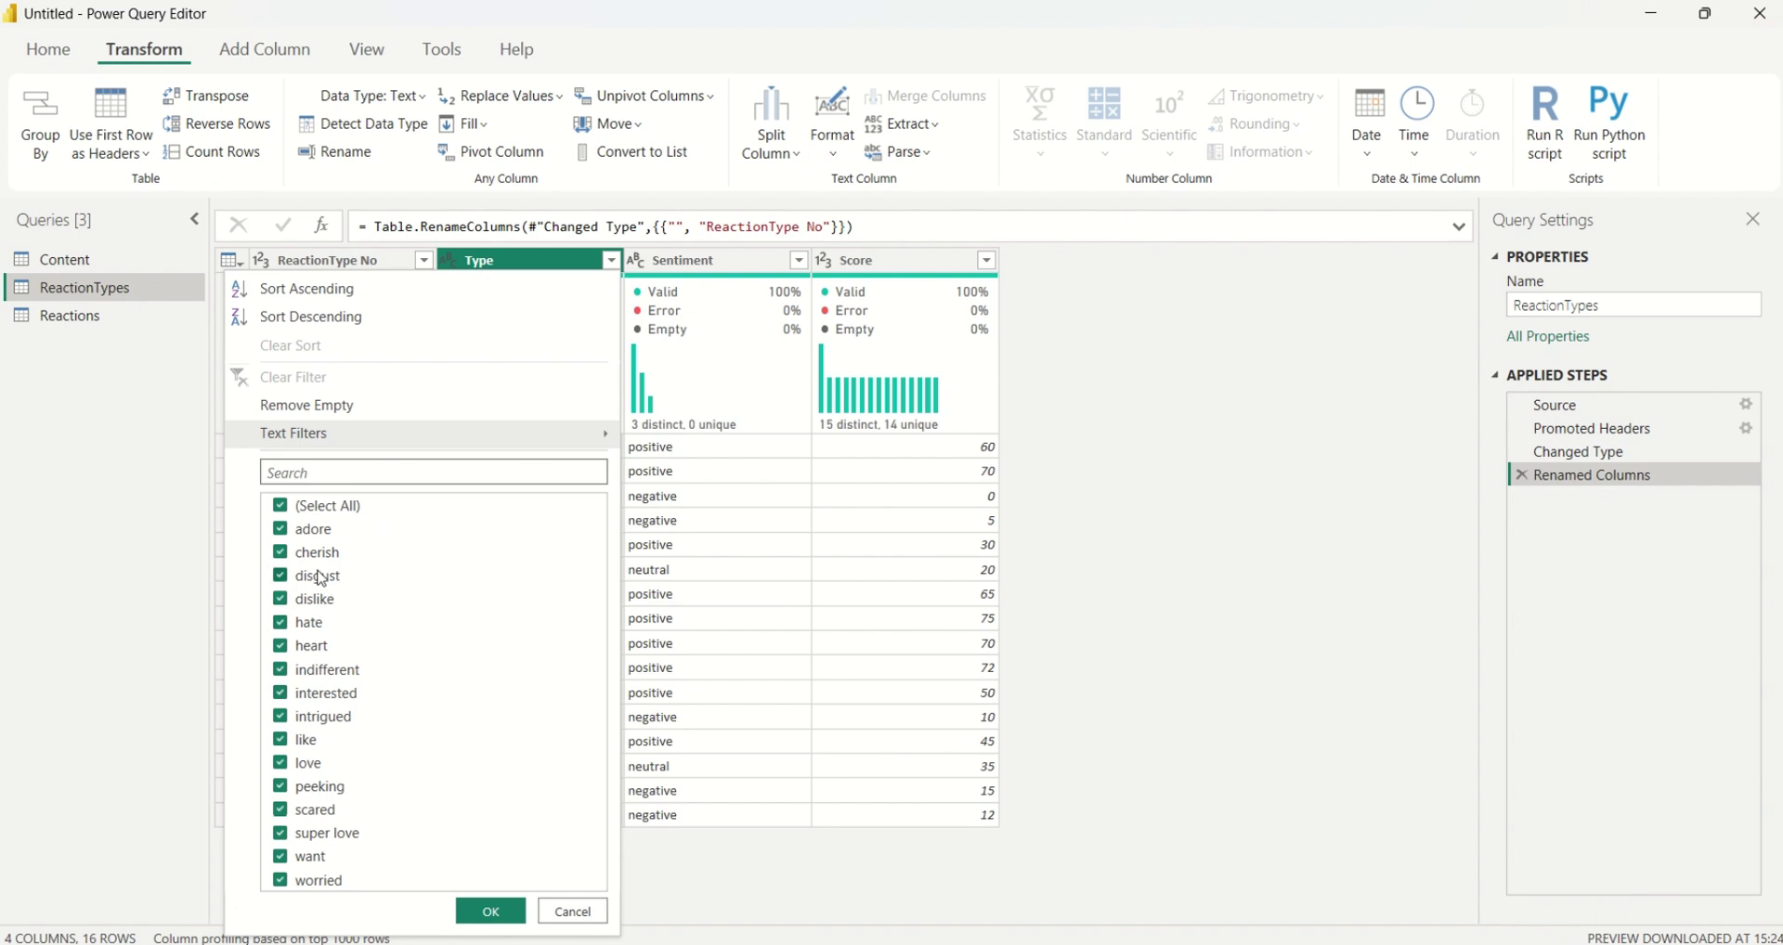
click(788, 265)
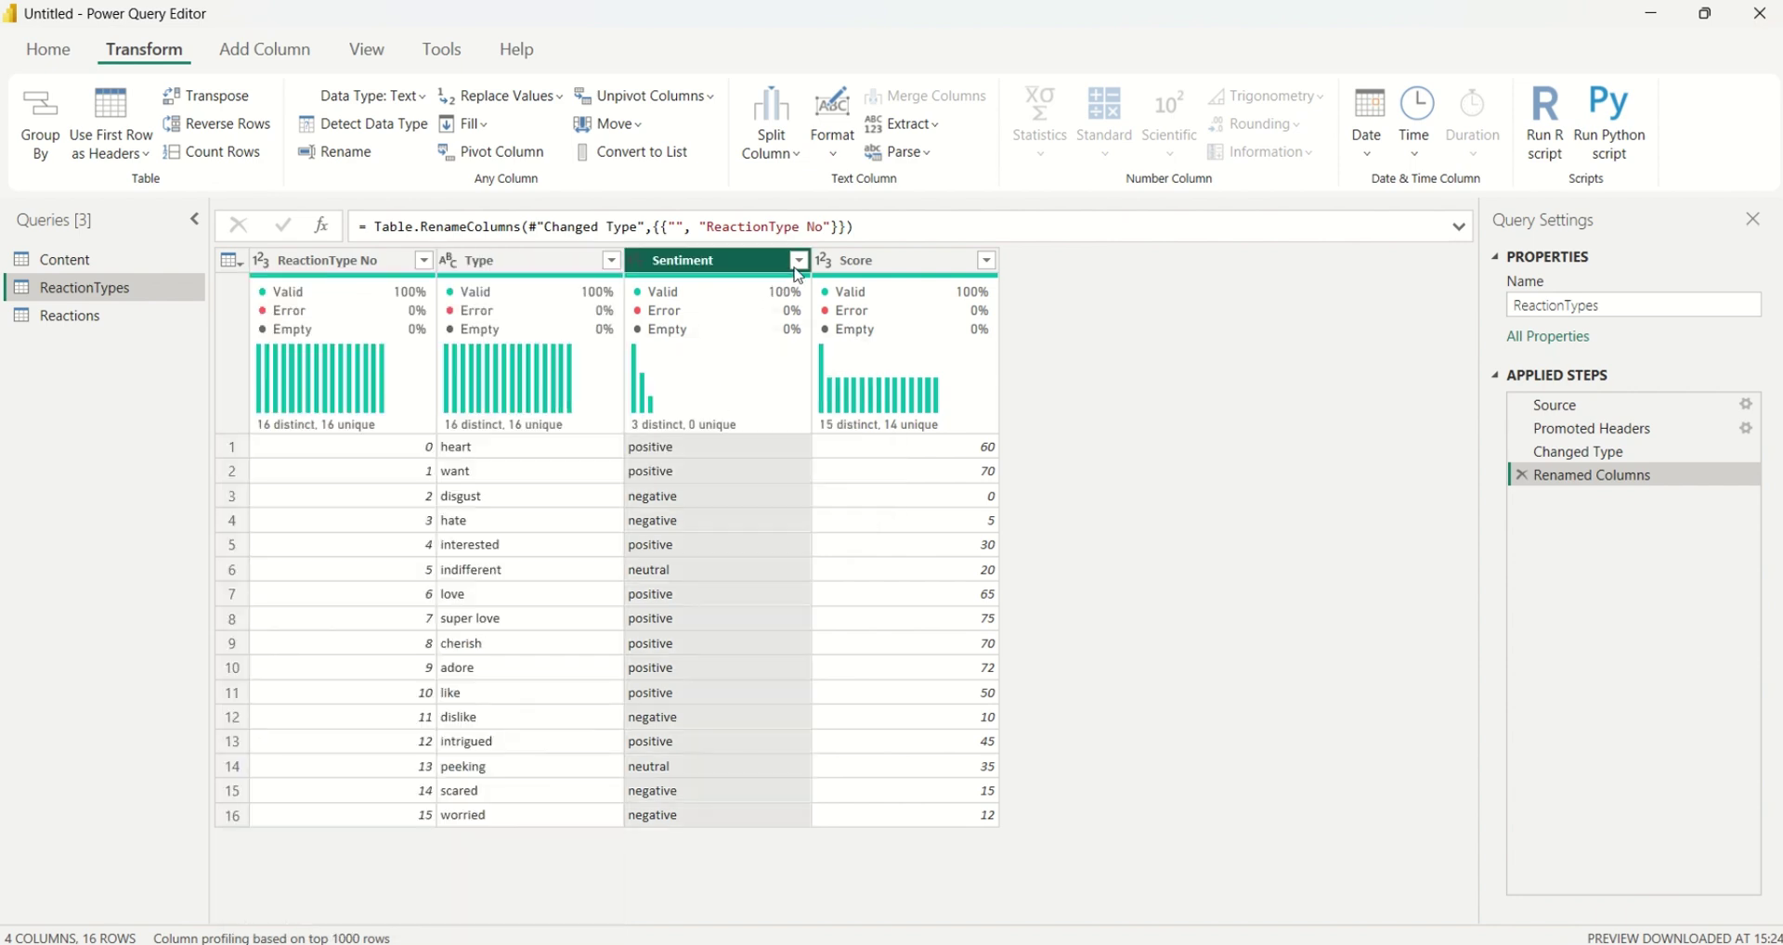
click(799, 261)
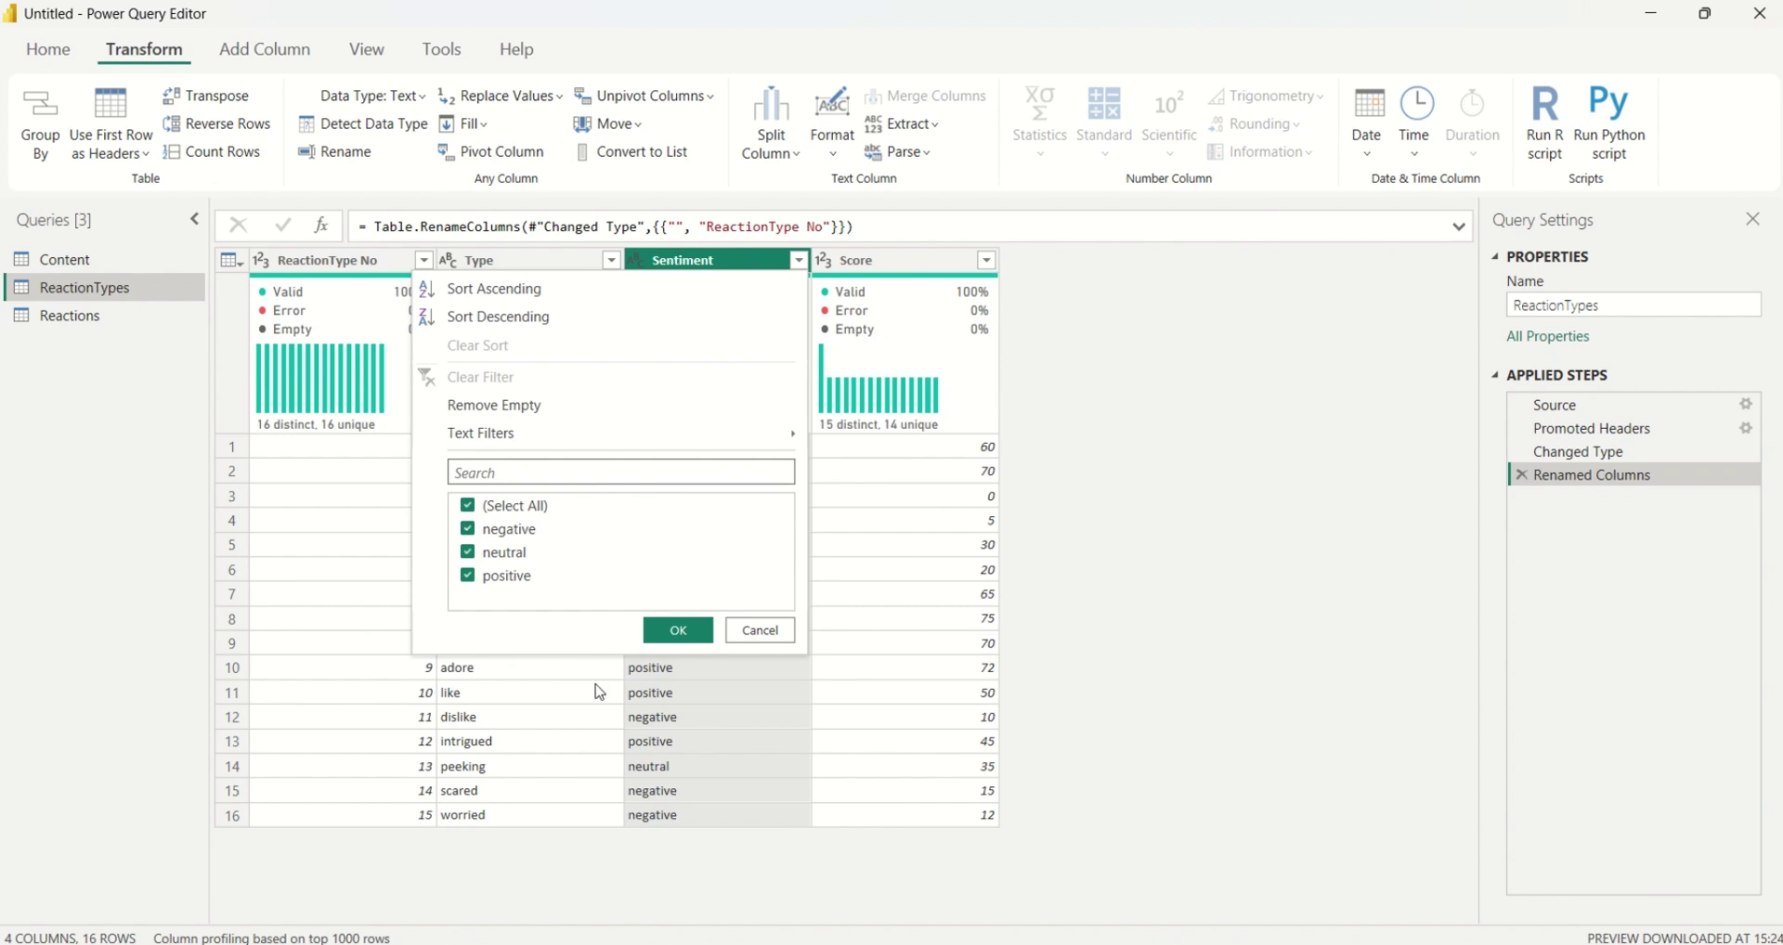
click(664, 626)
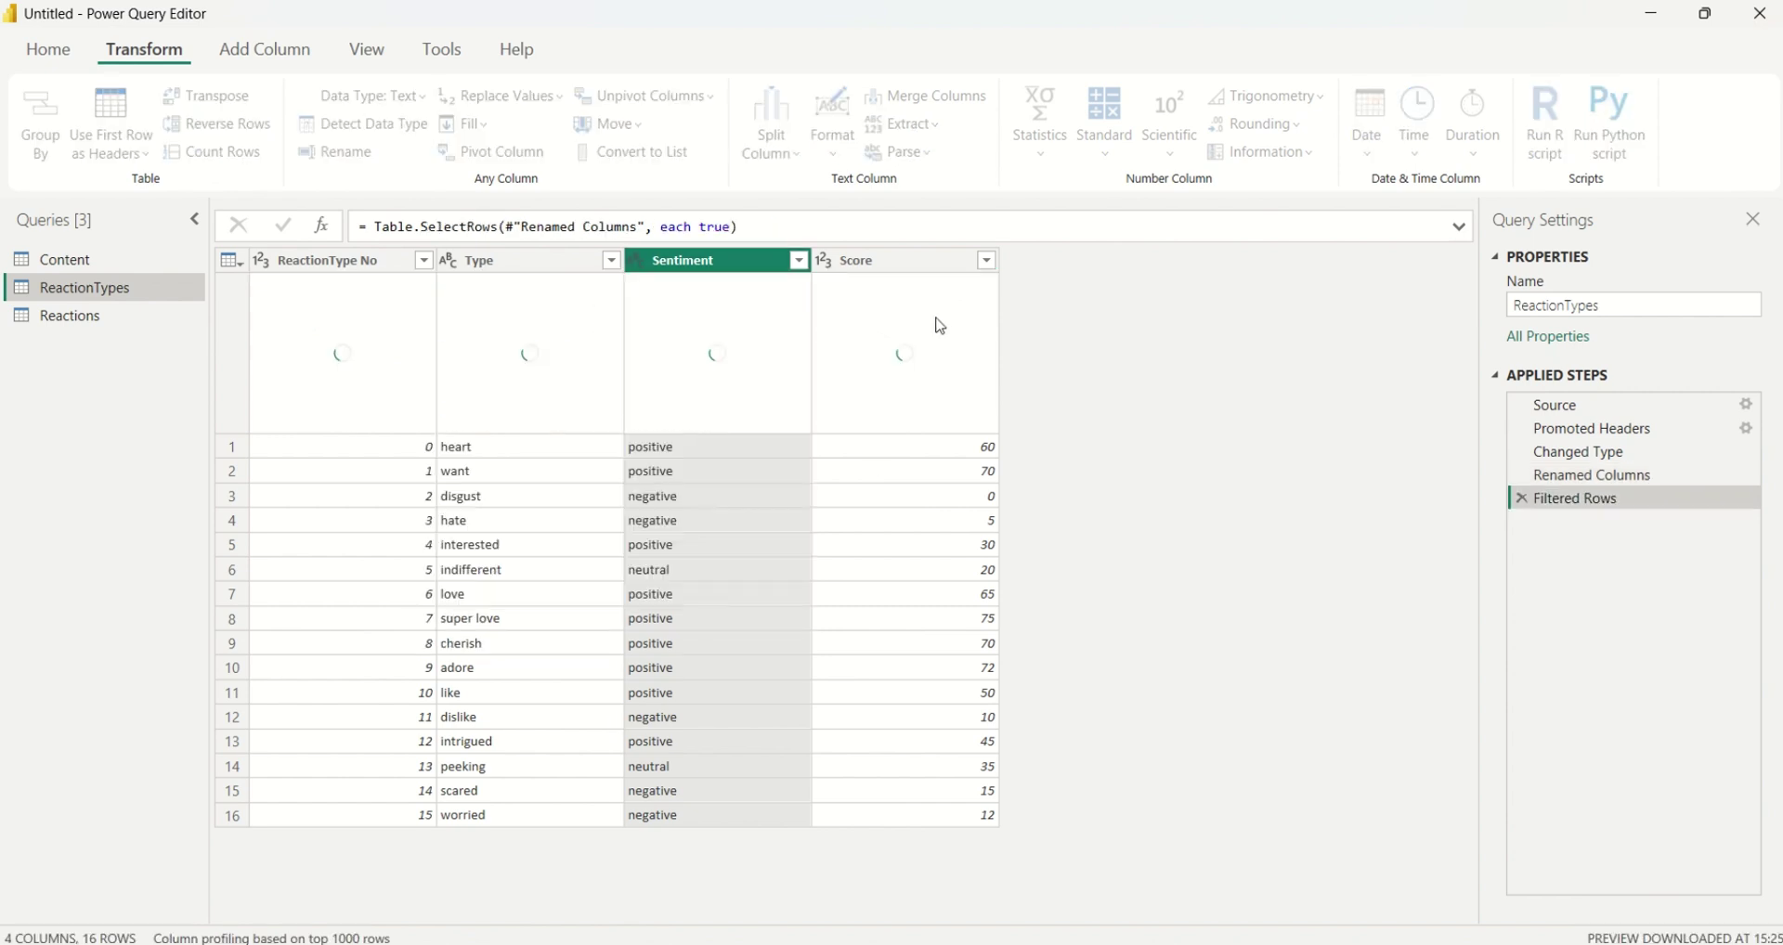
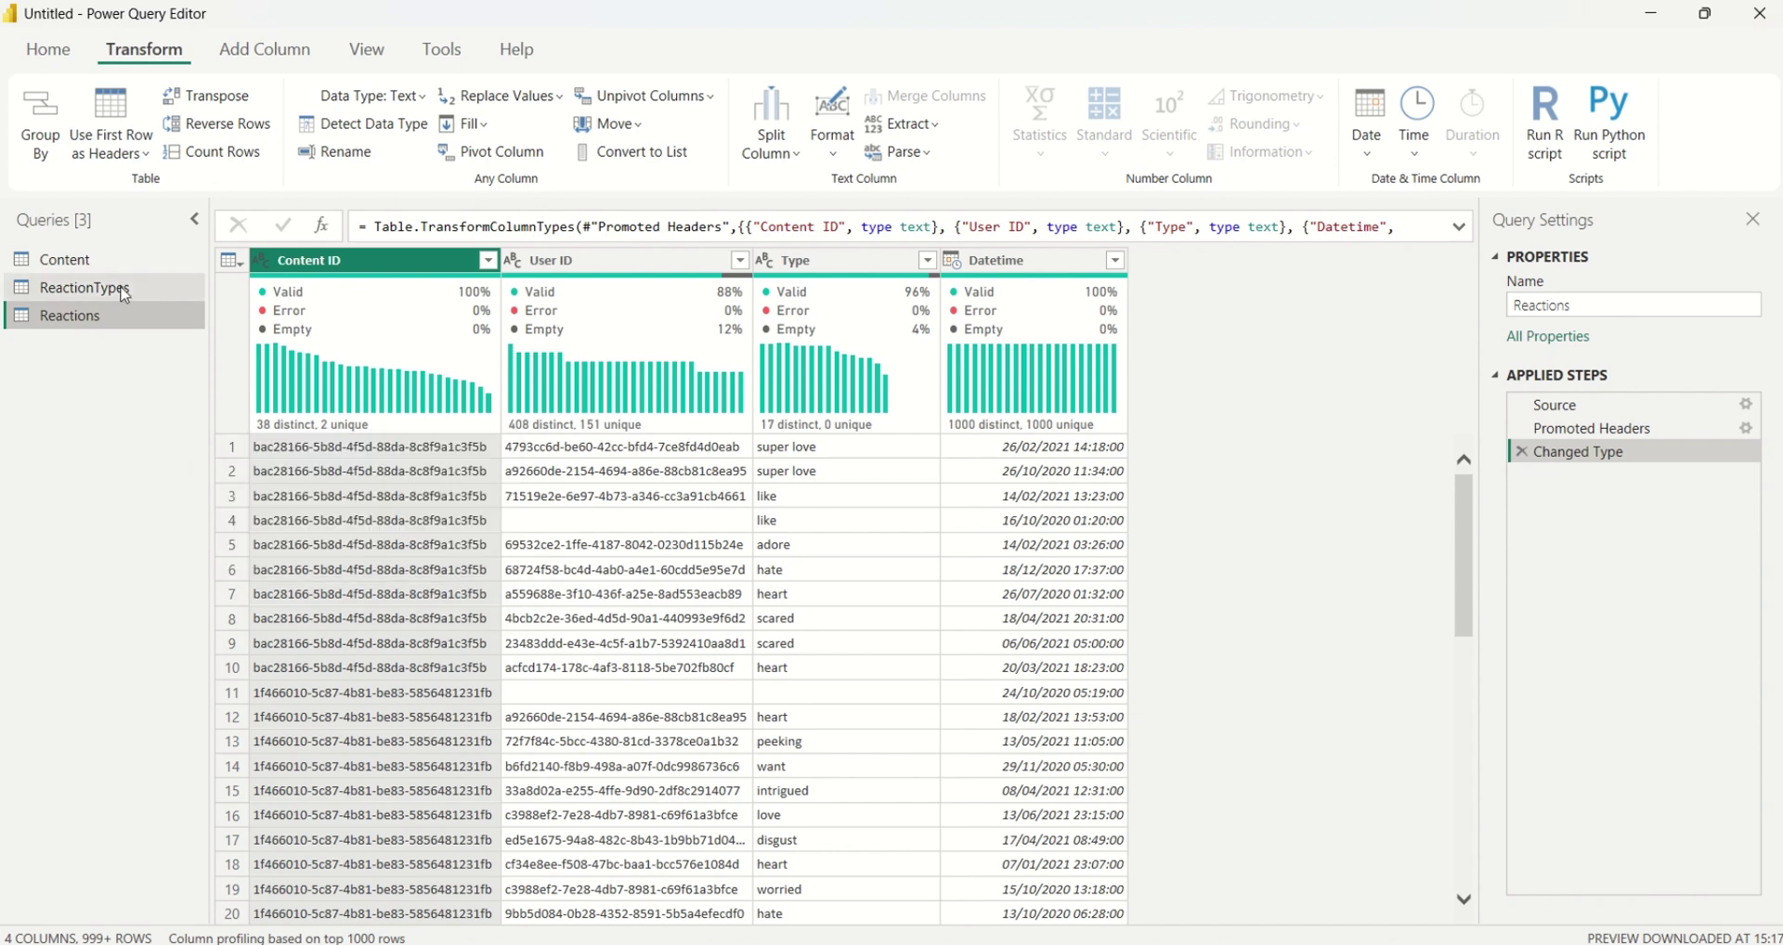
click(97, 263)
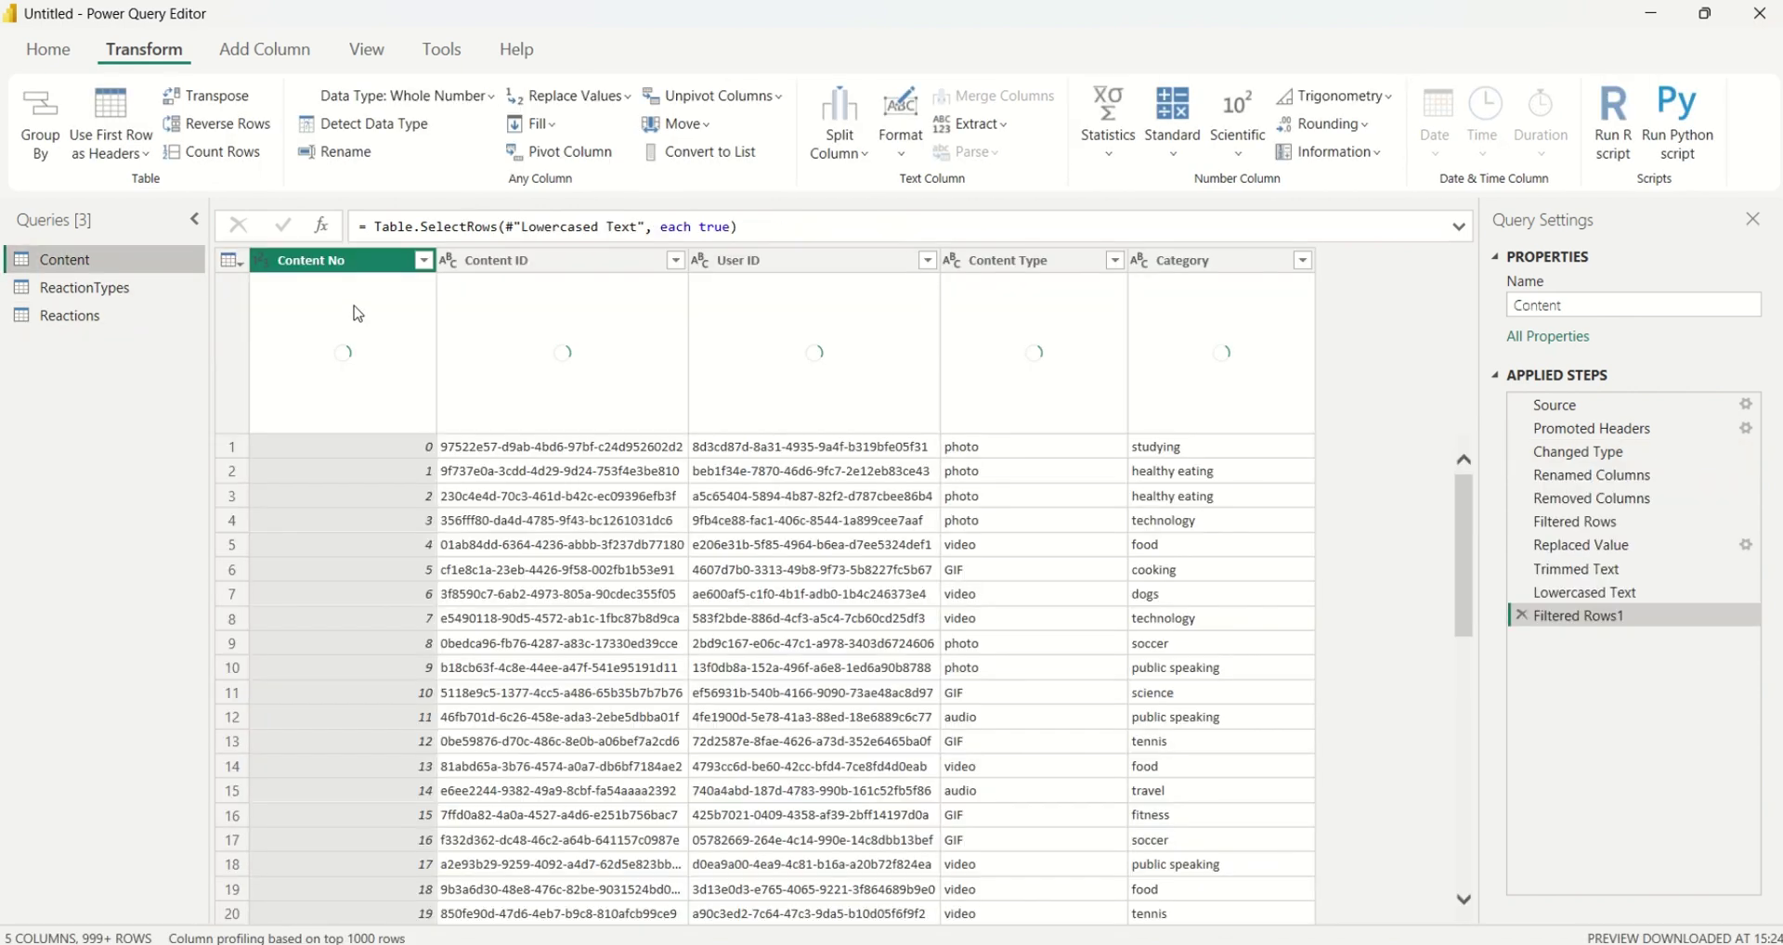
- Open the Reactions query and add an index column starting from 0
click(126, 296)
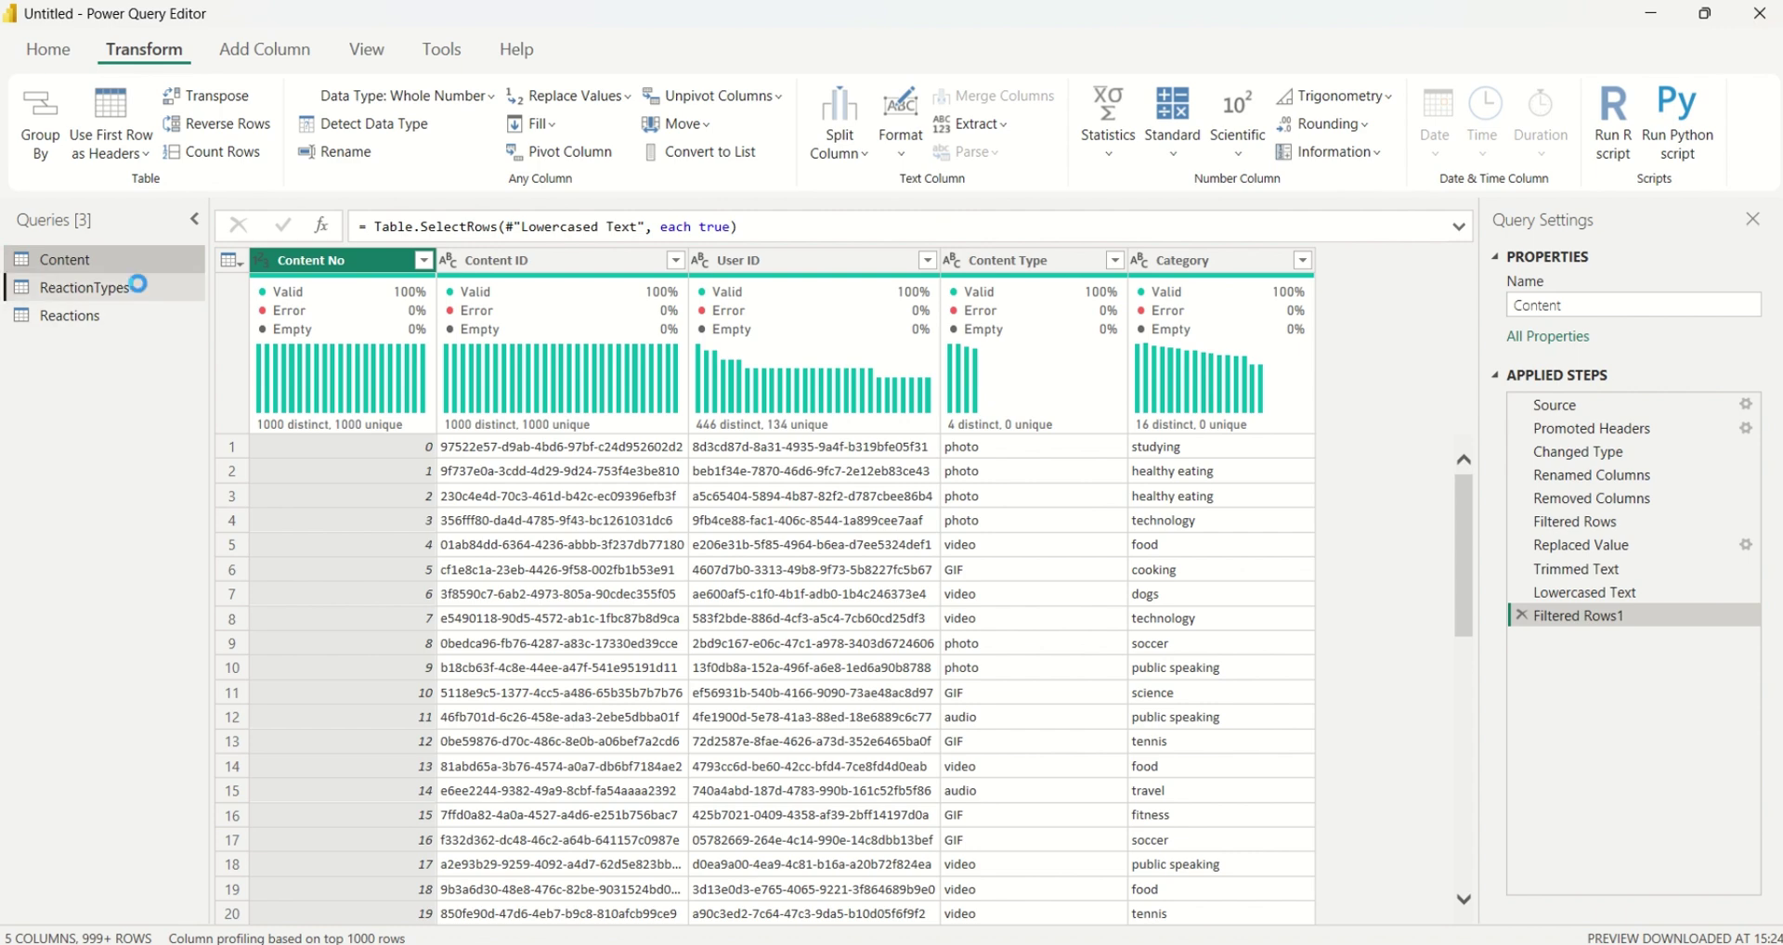
click(97, 319)
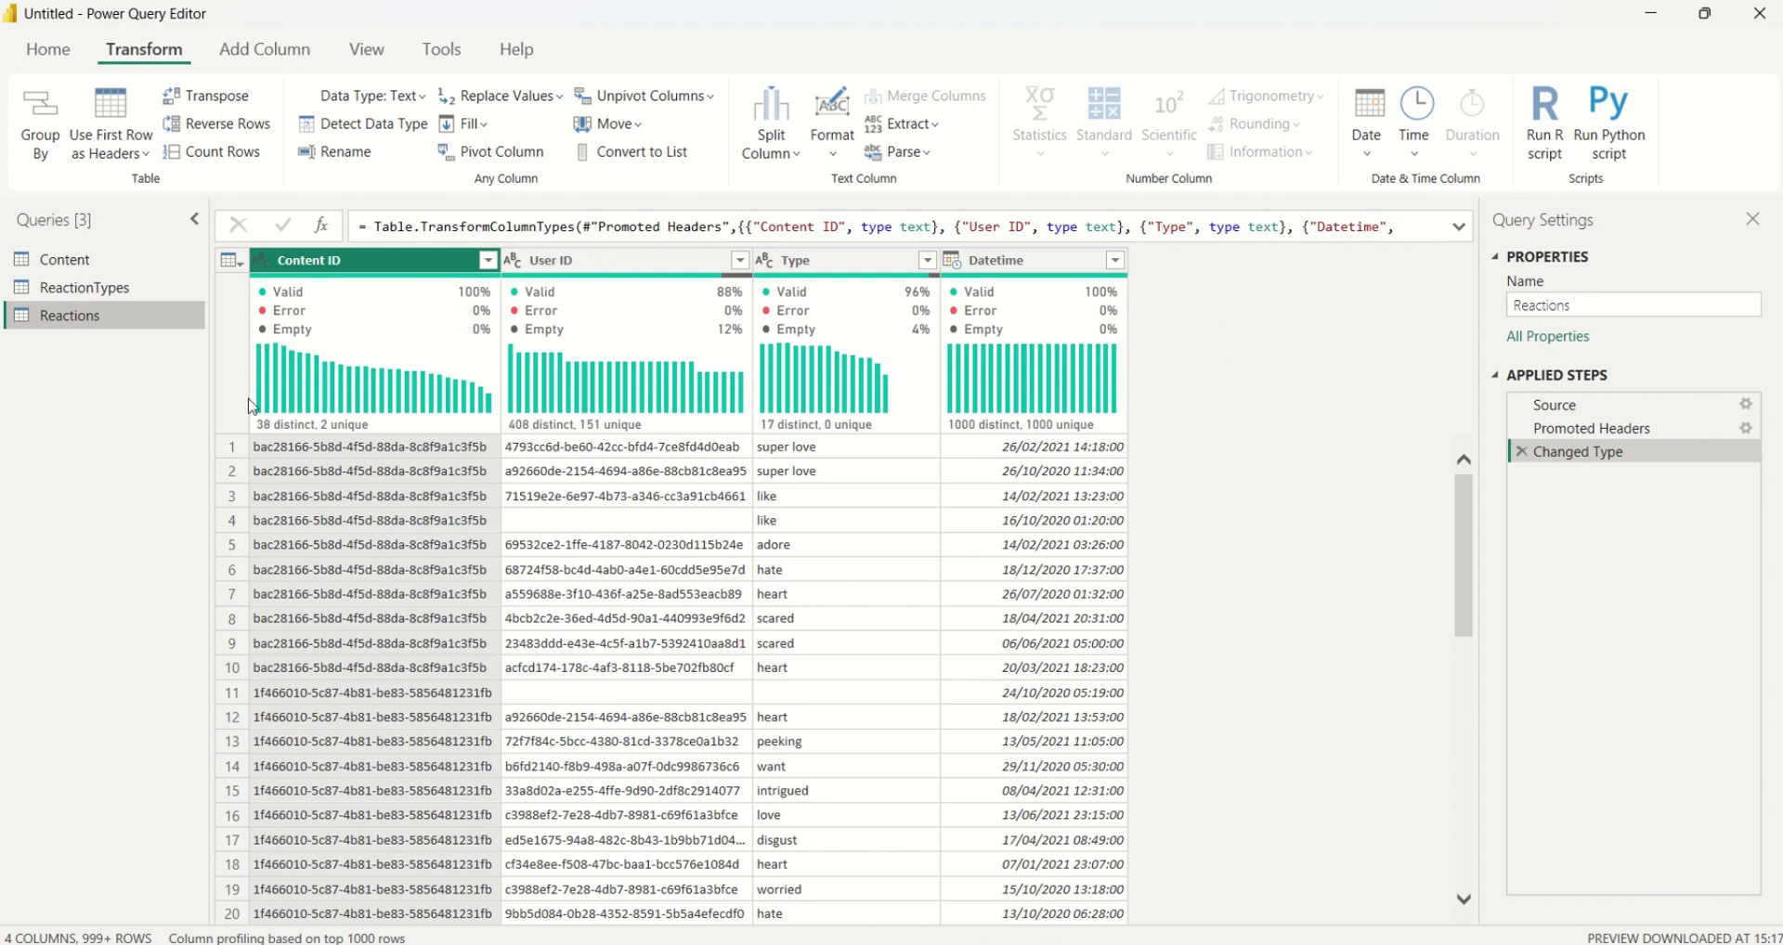
mouse_move(268, 388)
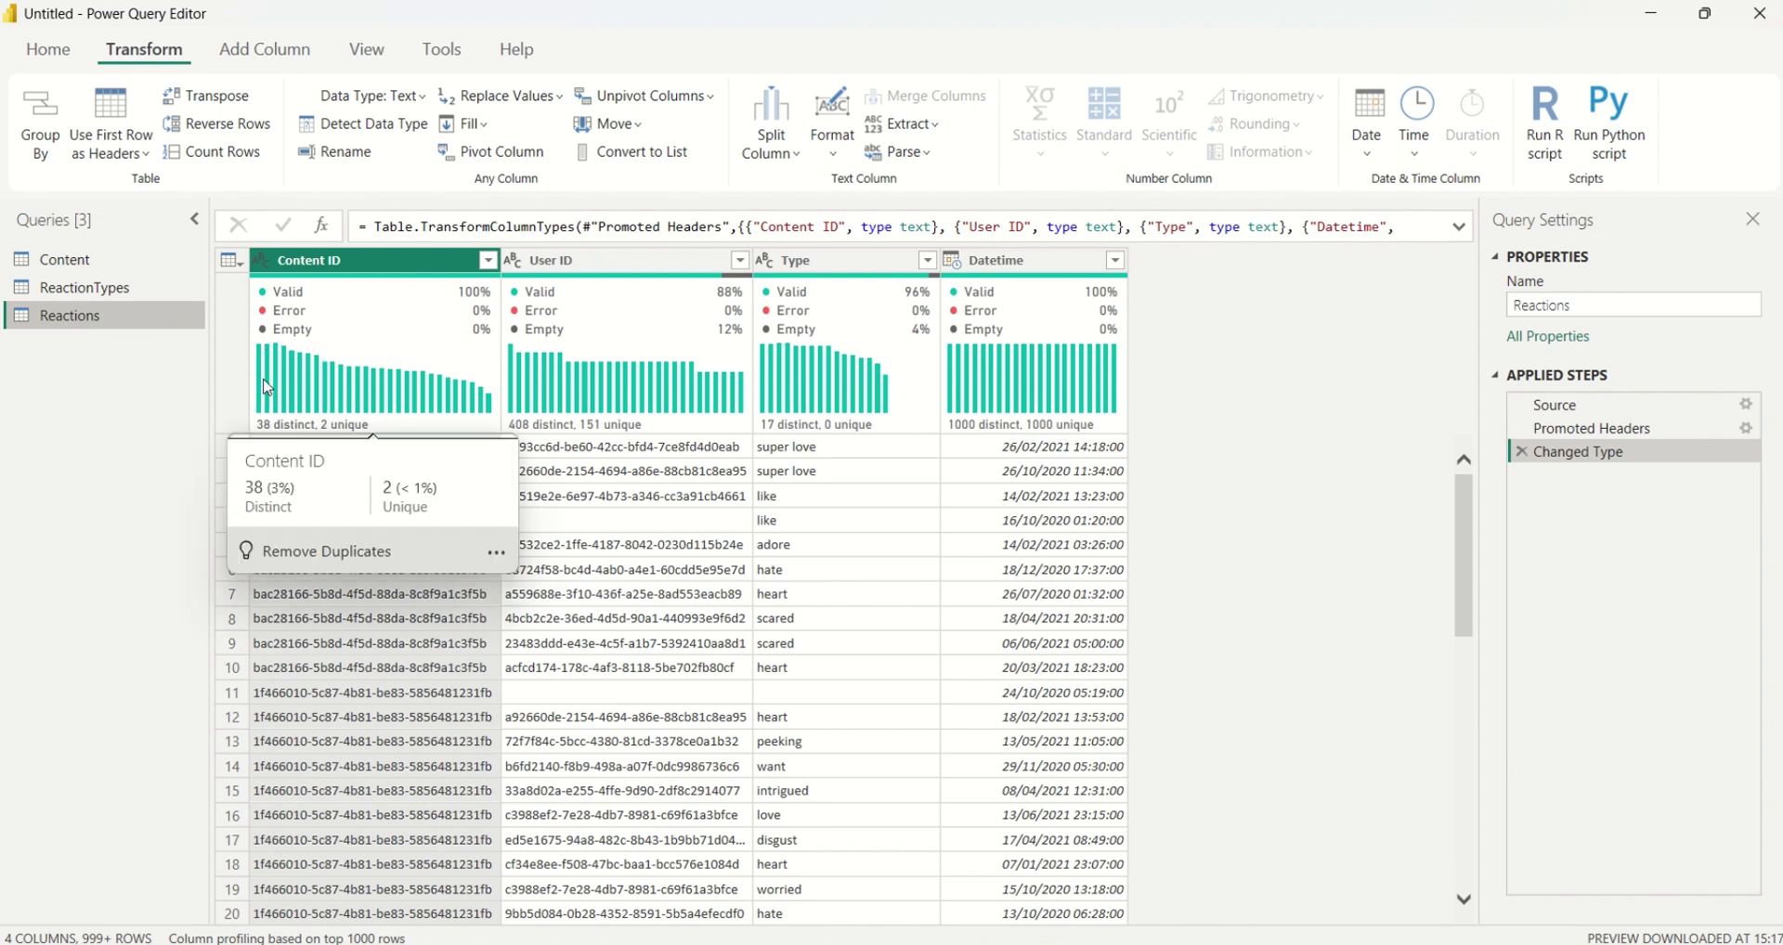
click(254, 58)
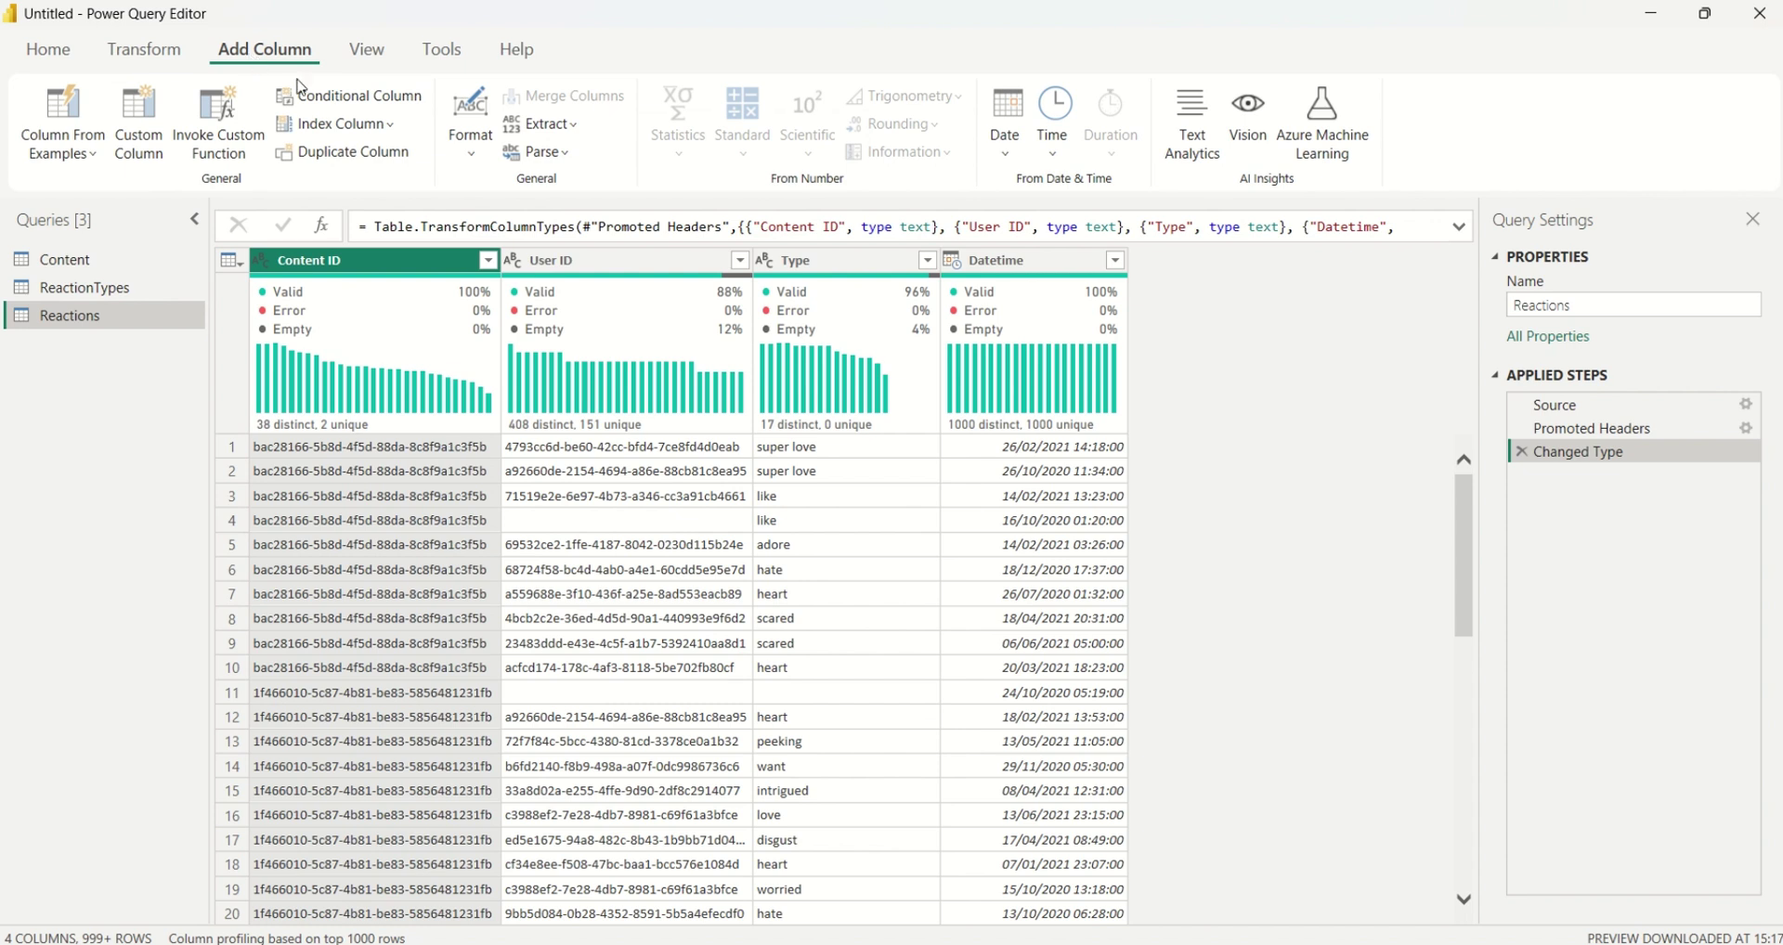
click(390, 129)
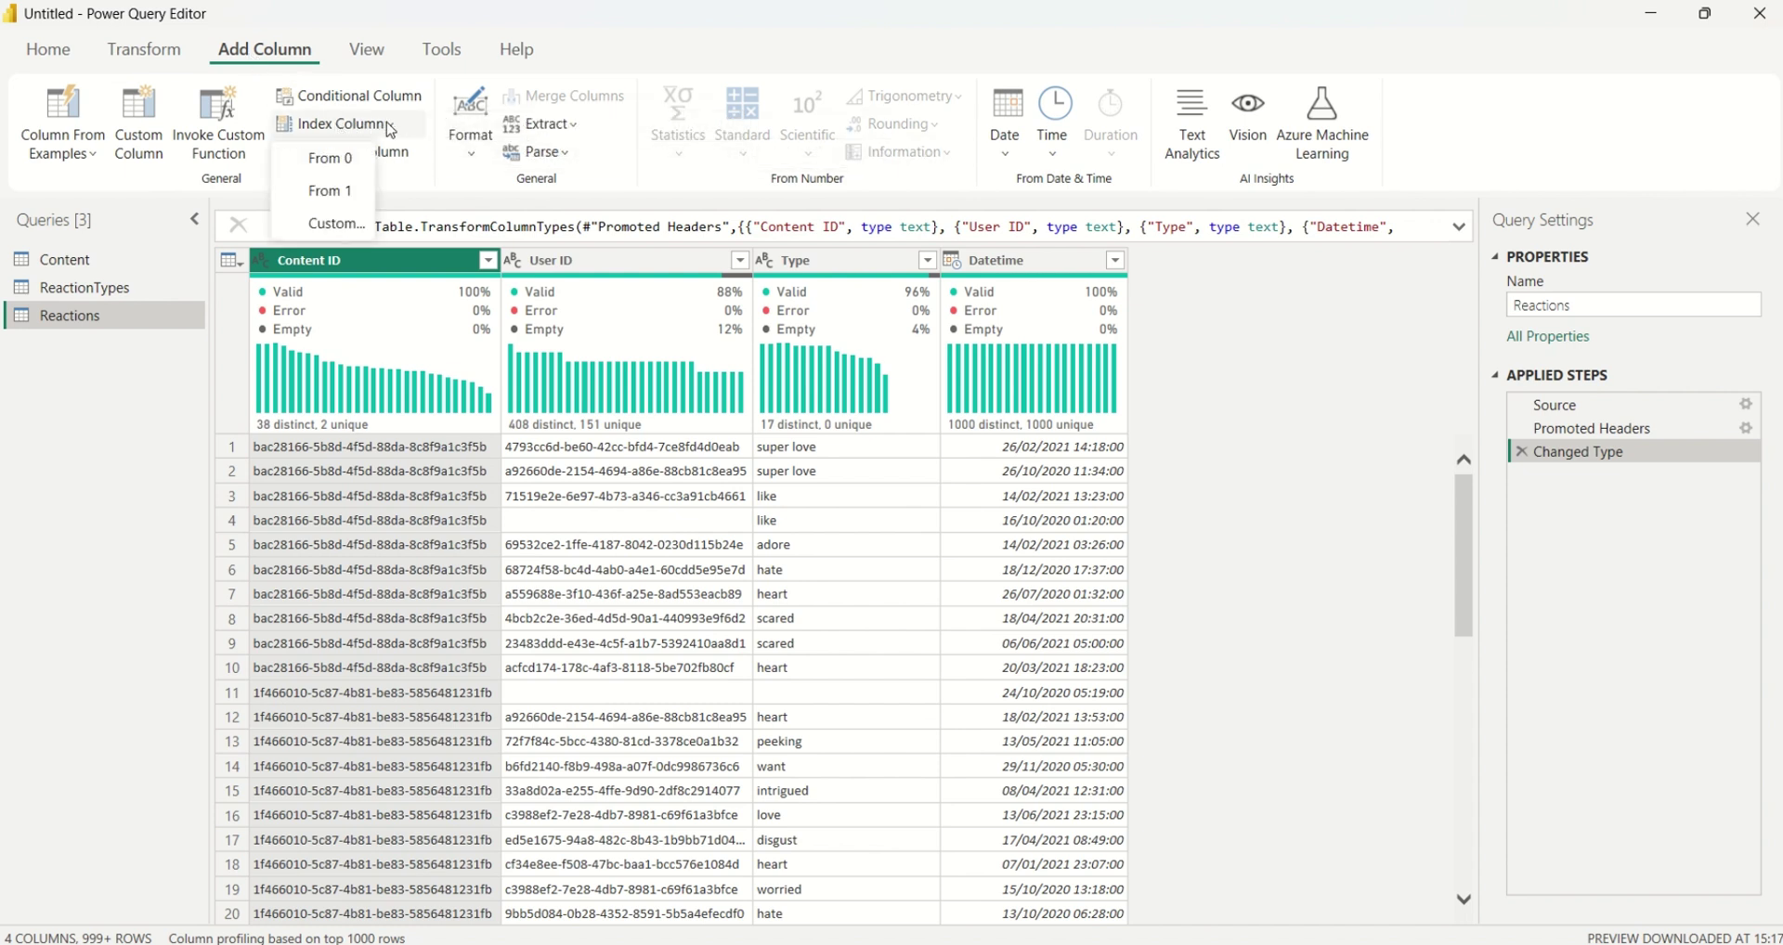
click(347, 159)
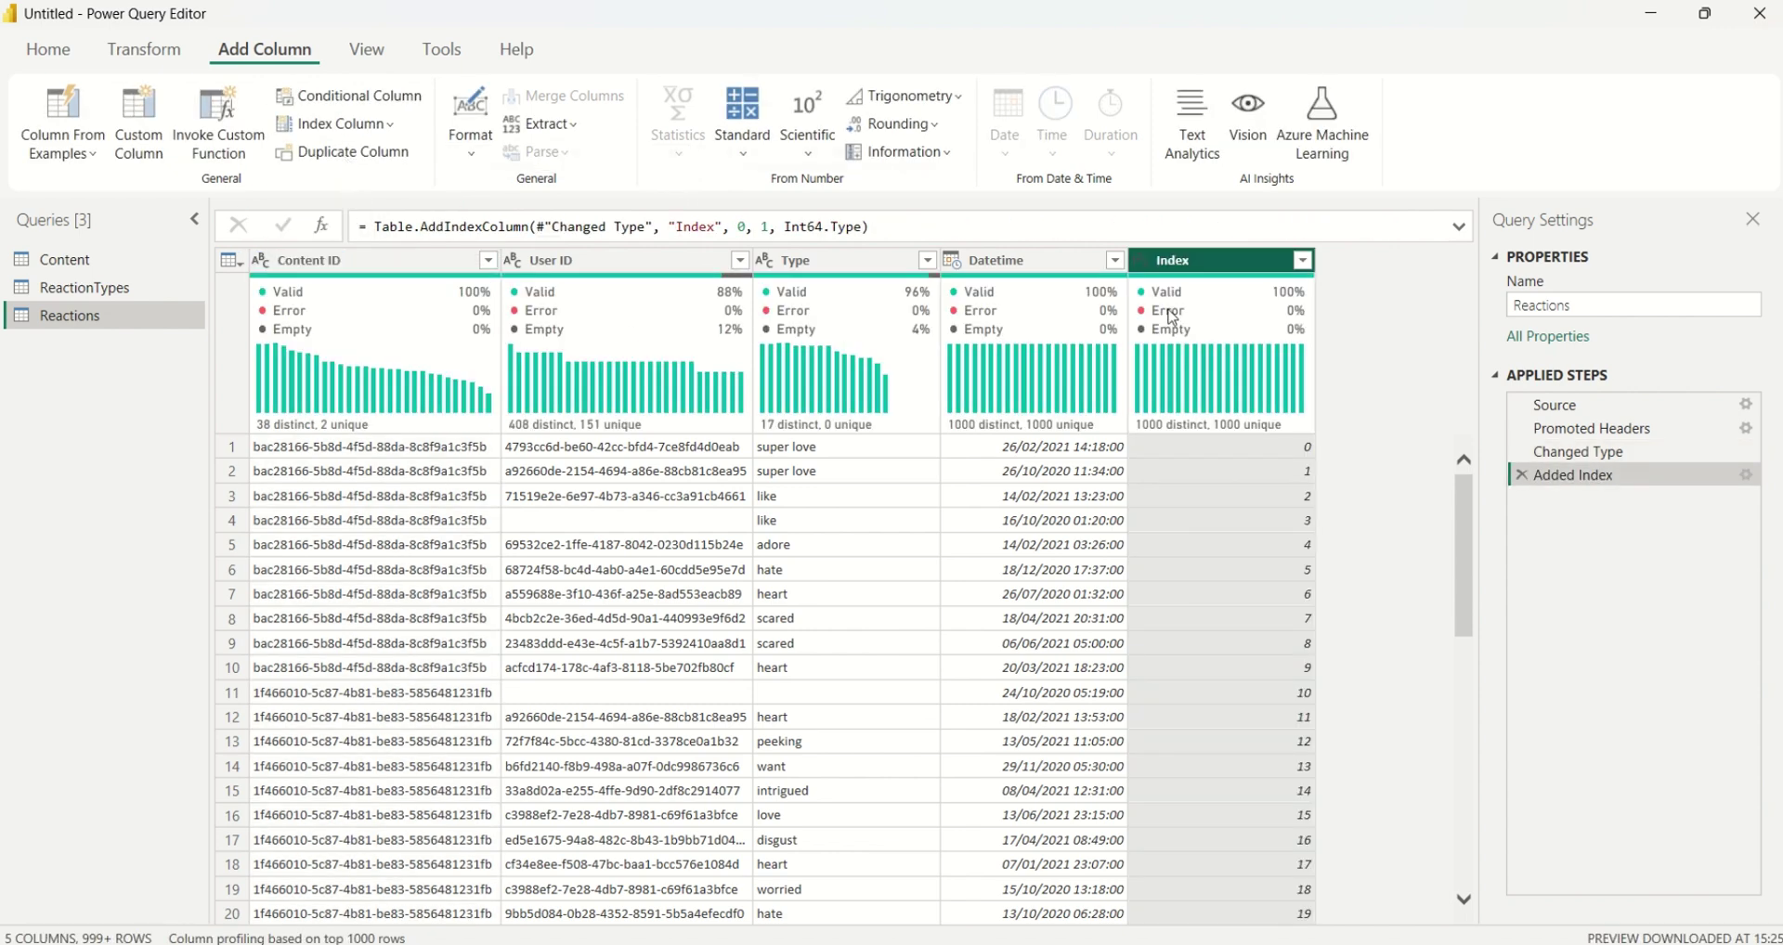
- Rename the Index column as "Reaction No" and move it in front of the Content ID column
double_click(1209, 264)
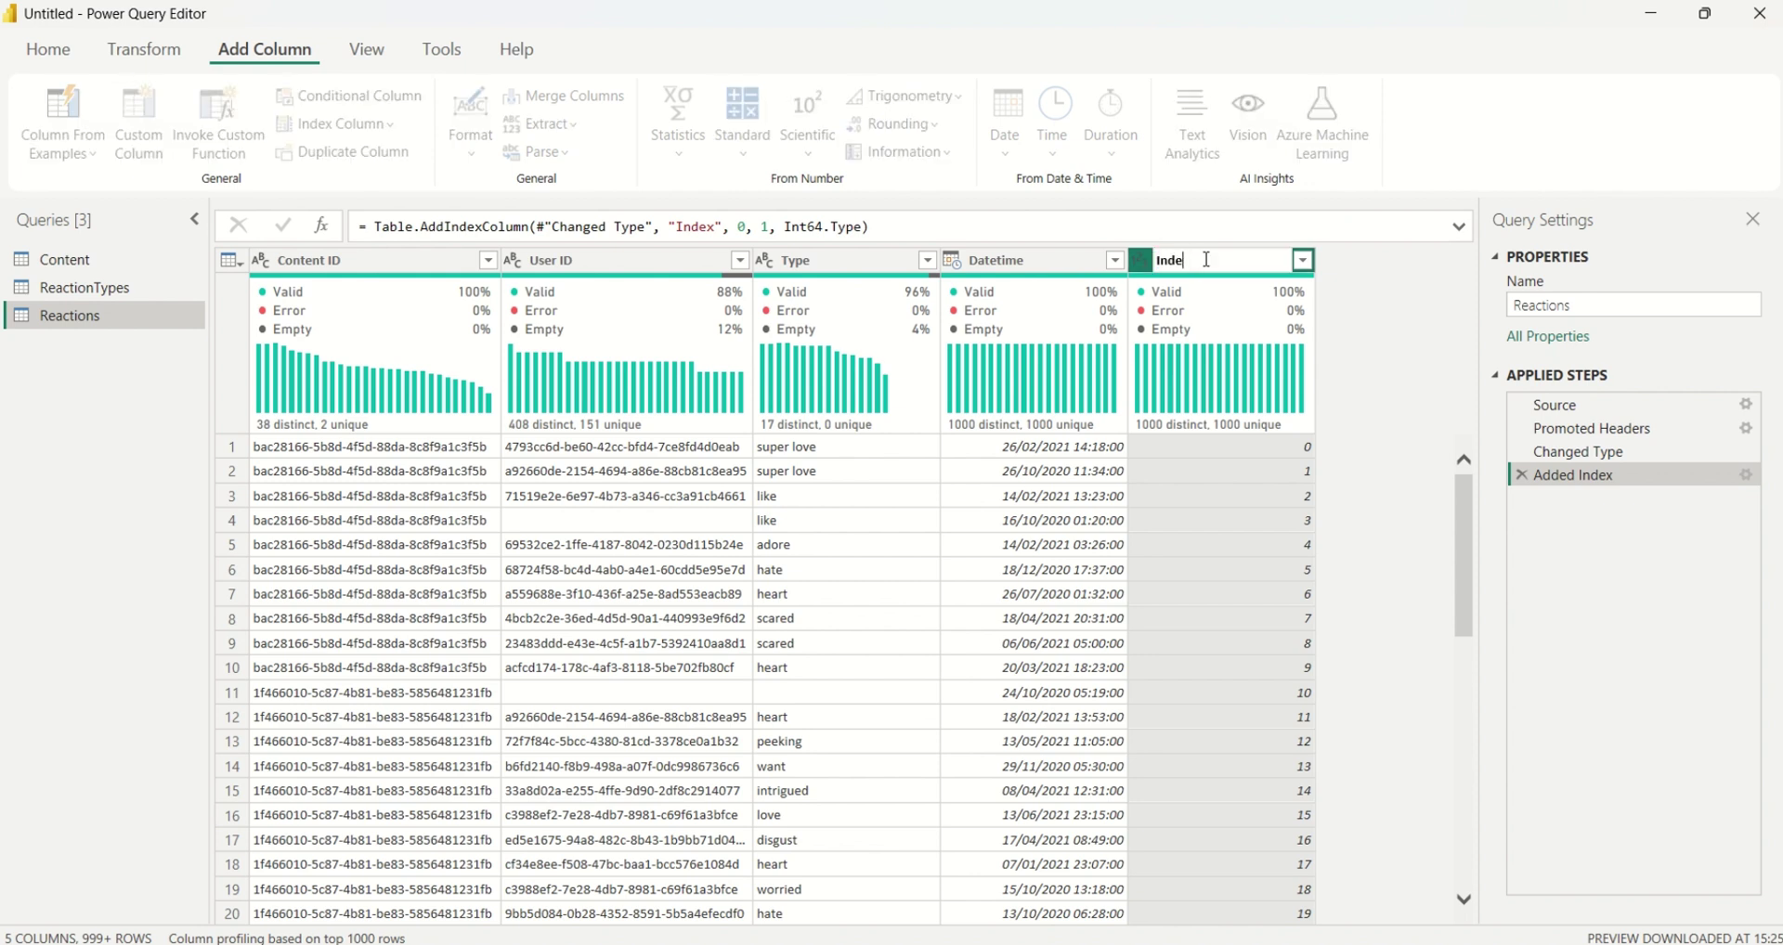
key(BackSpace)
key(BackSpace)
key(BackSpace)
key(BackSpace)
text(c)
text(on)
text(t)
key(BackSpace)
key(BackSpace)
key(BackSpace)
key(BackSpace)
text(Reaction No)
key(Return)
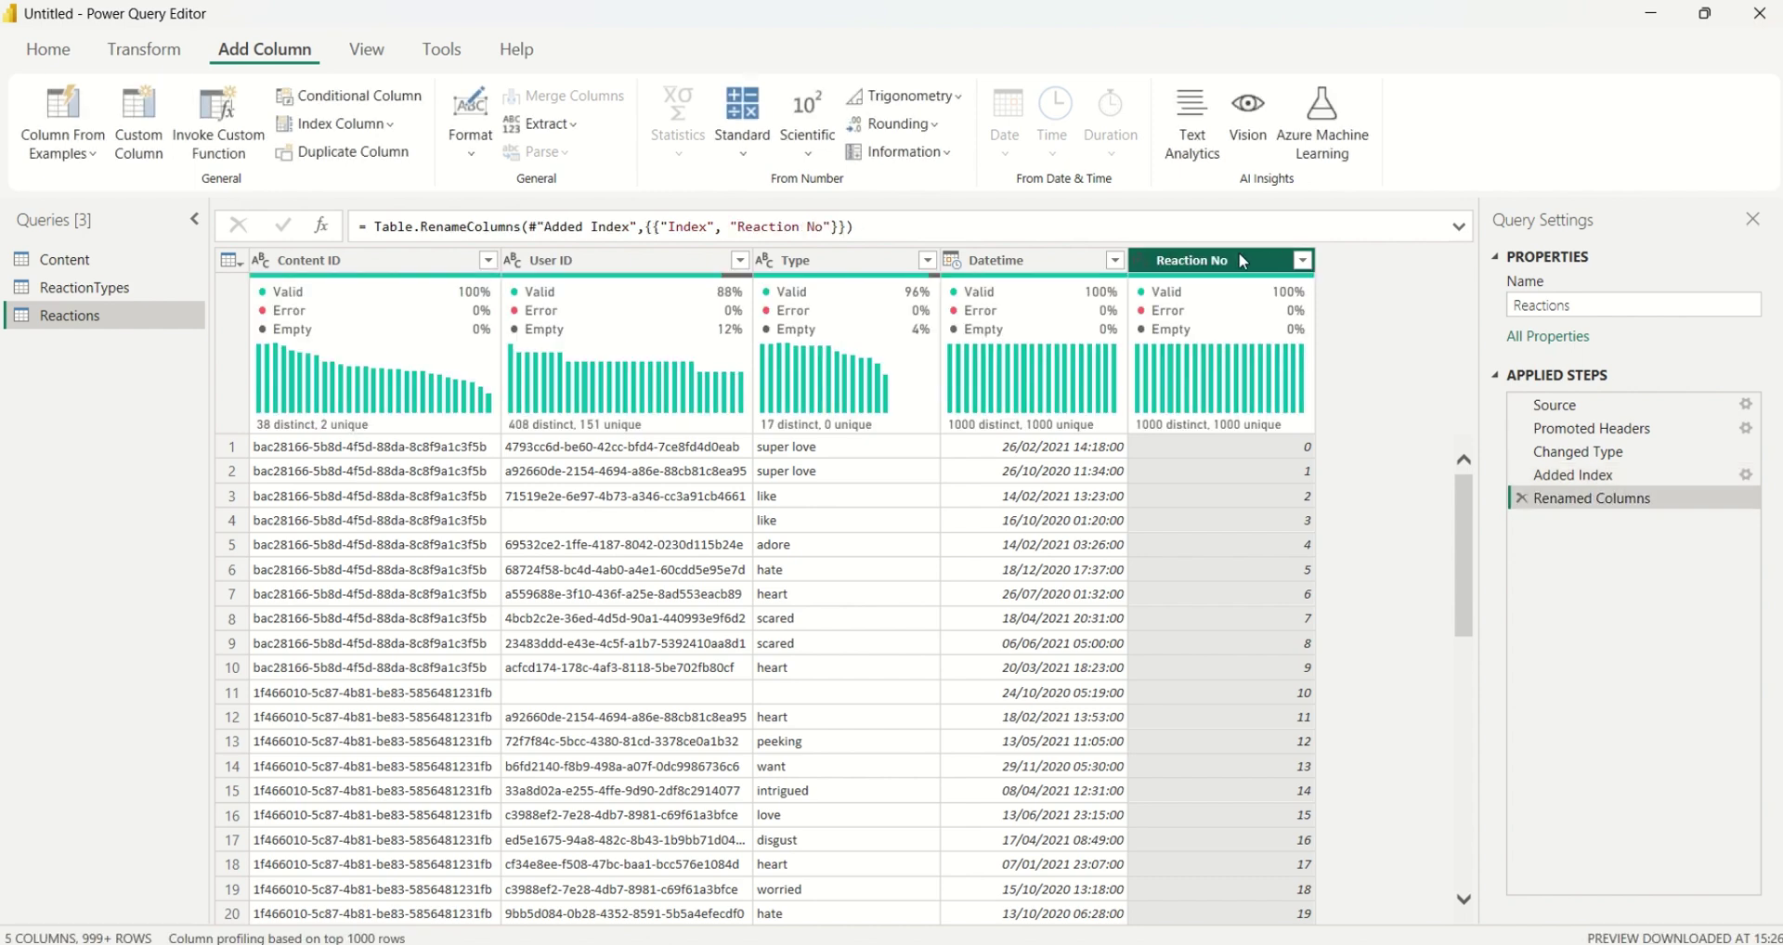
drag(1242, 262, 372, 281)
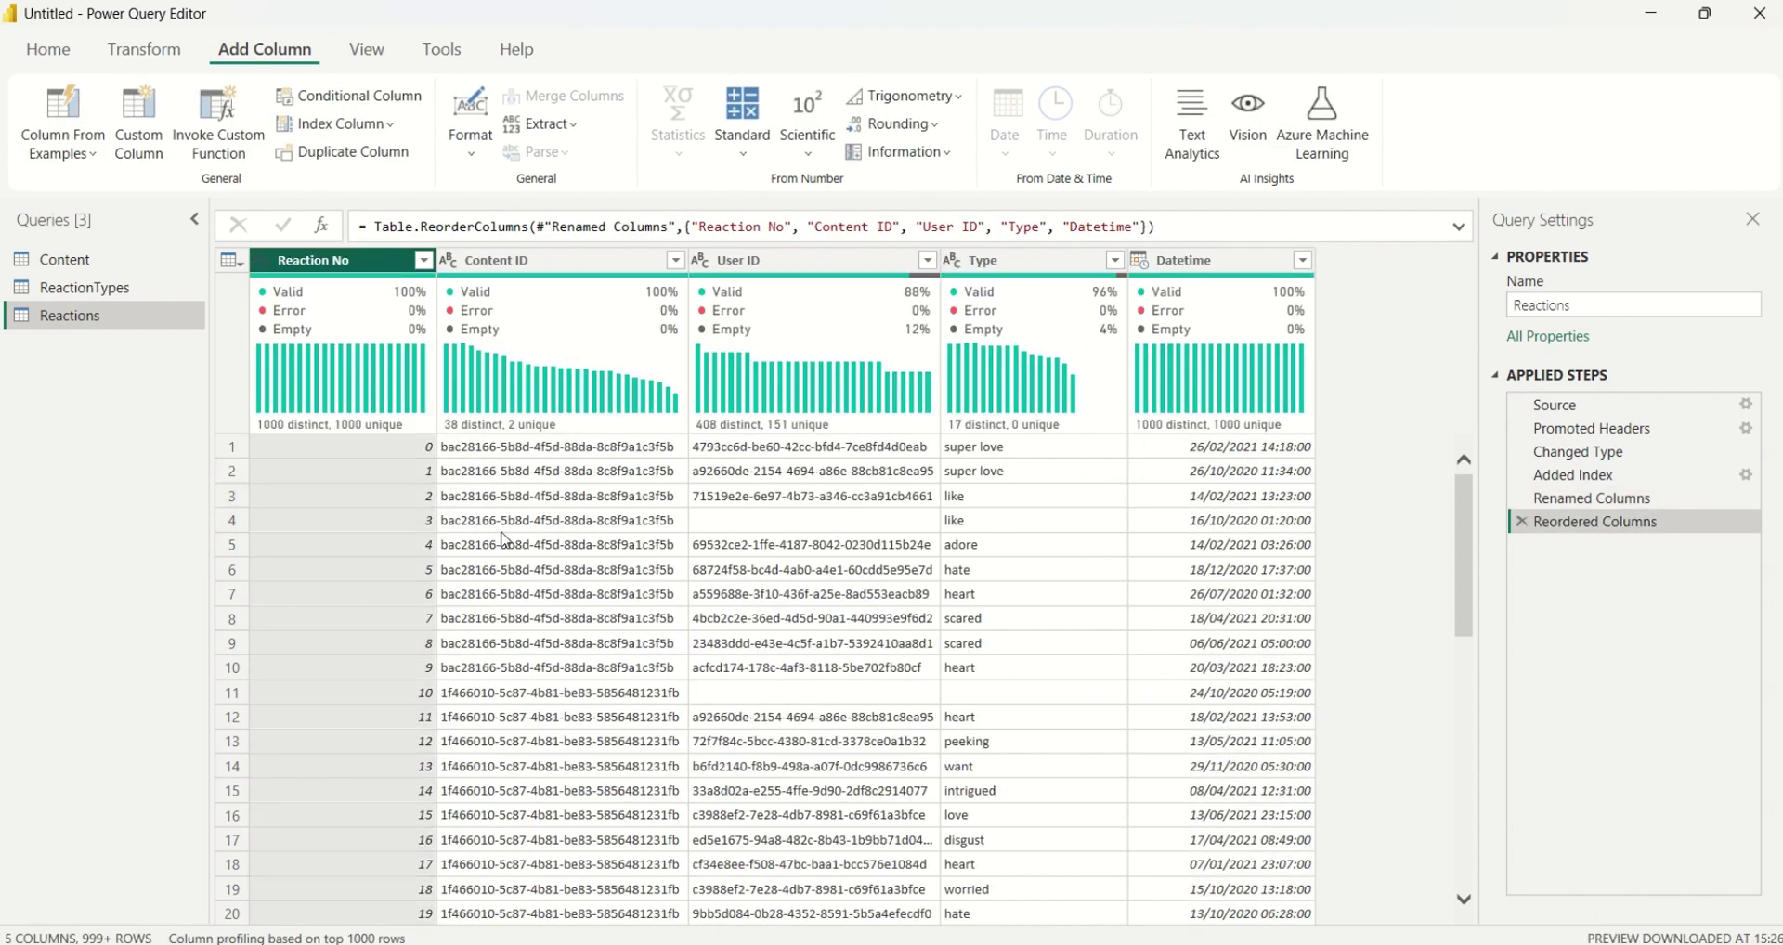
- Rename the Type column as "Reaction Type" and remove the User ID column from the Reactions query
double_click(982, 262)
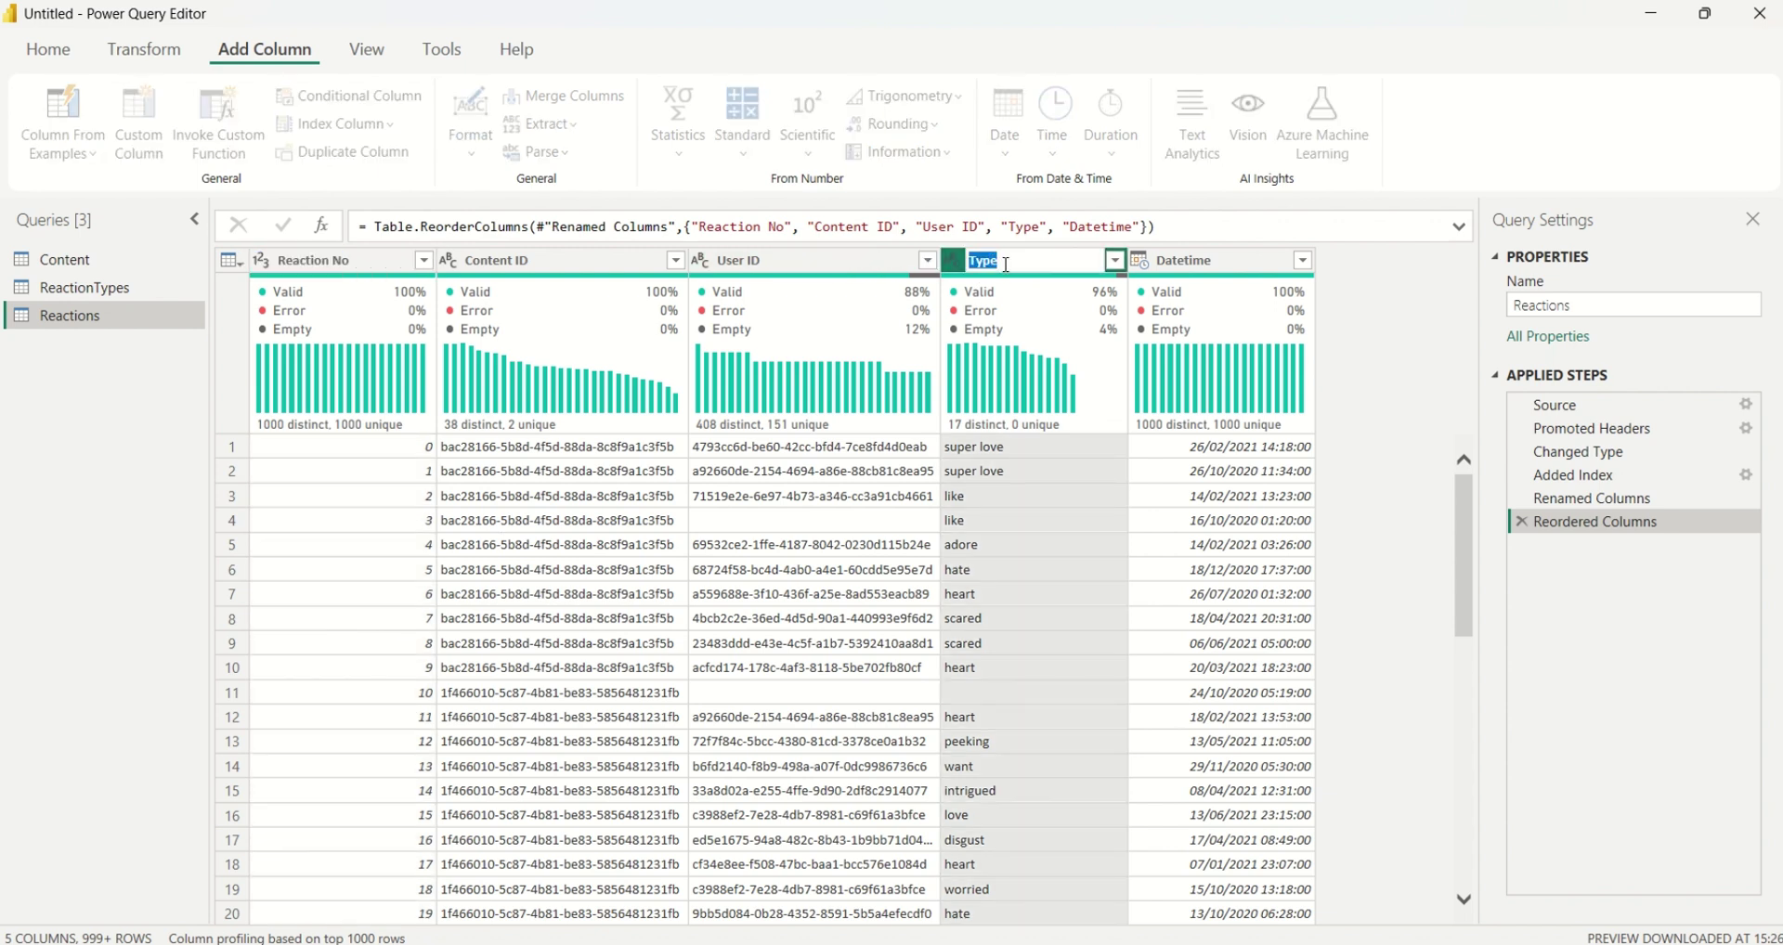
click(1005, 263)
text(Reaction)
key(Return)
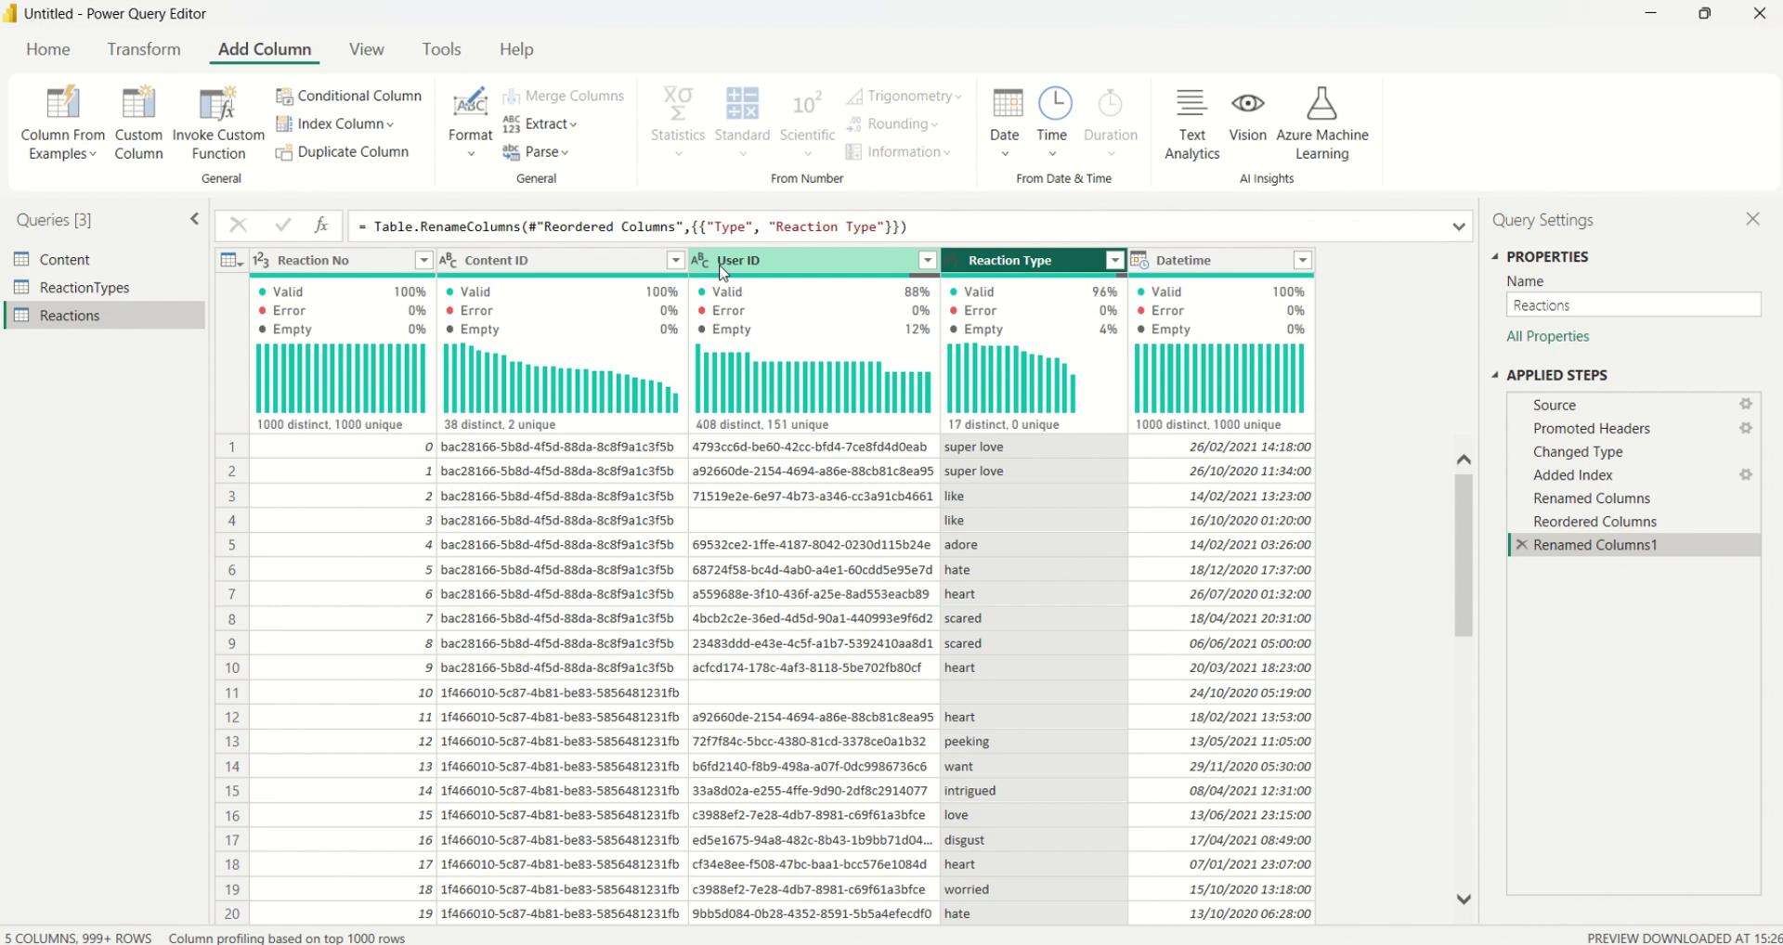
right_click(741, 267)
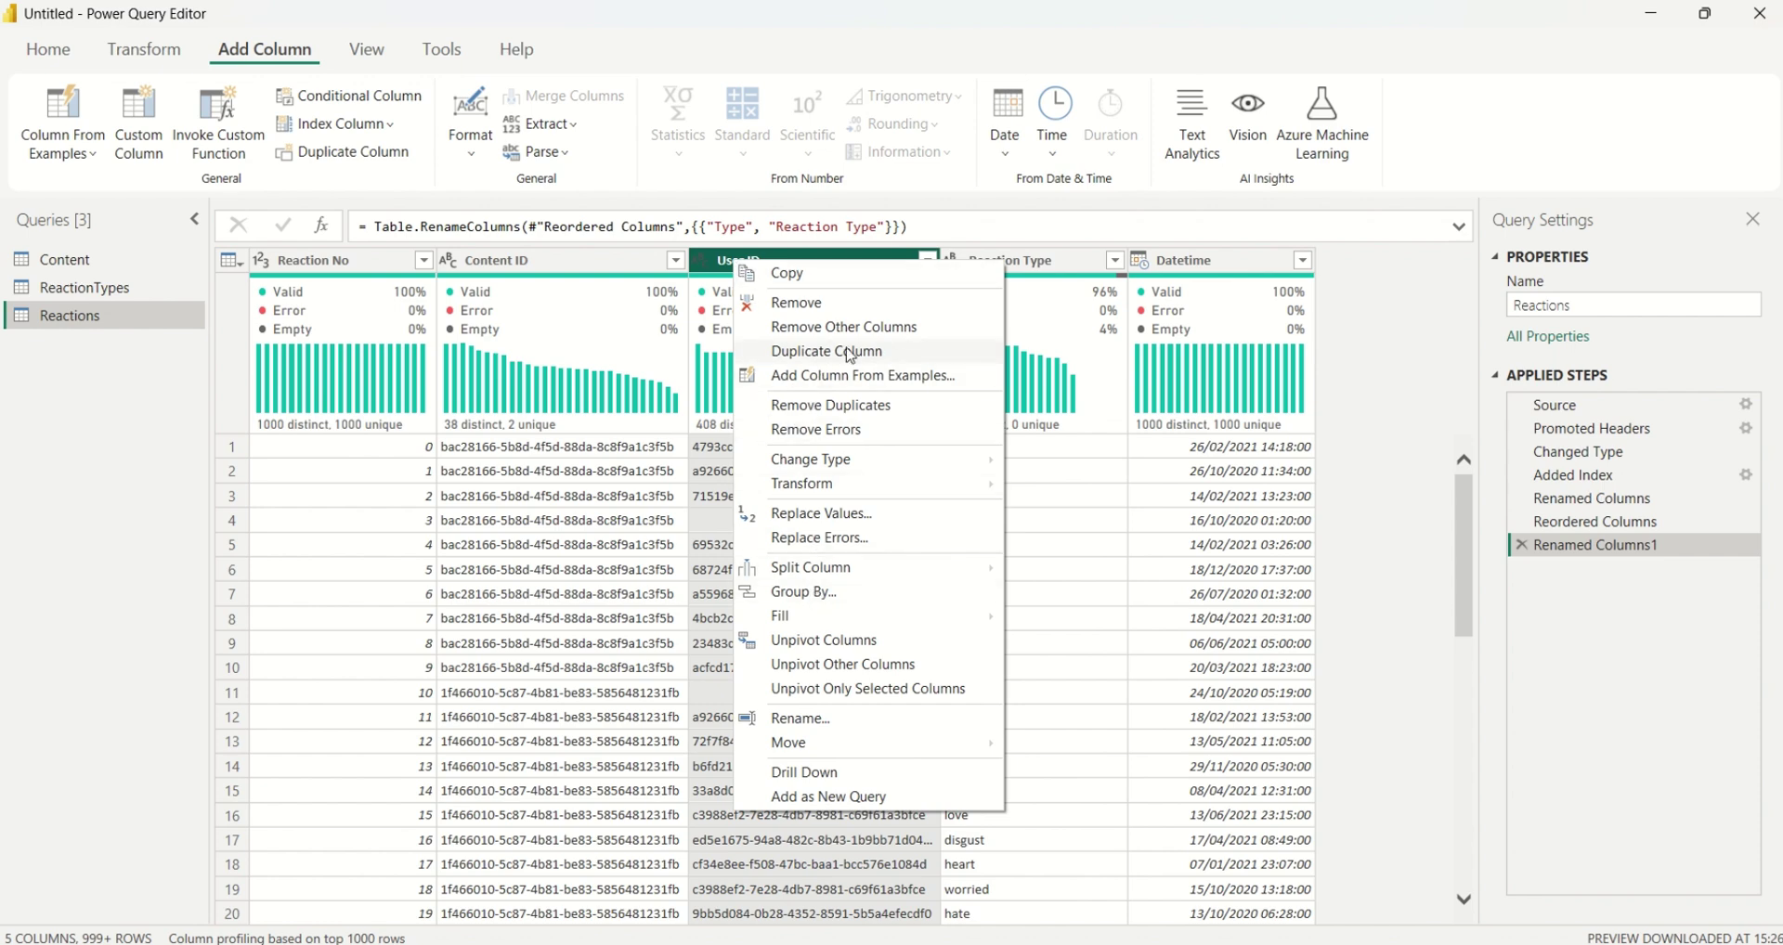
click(821, 302)
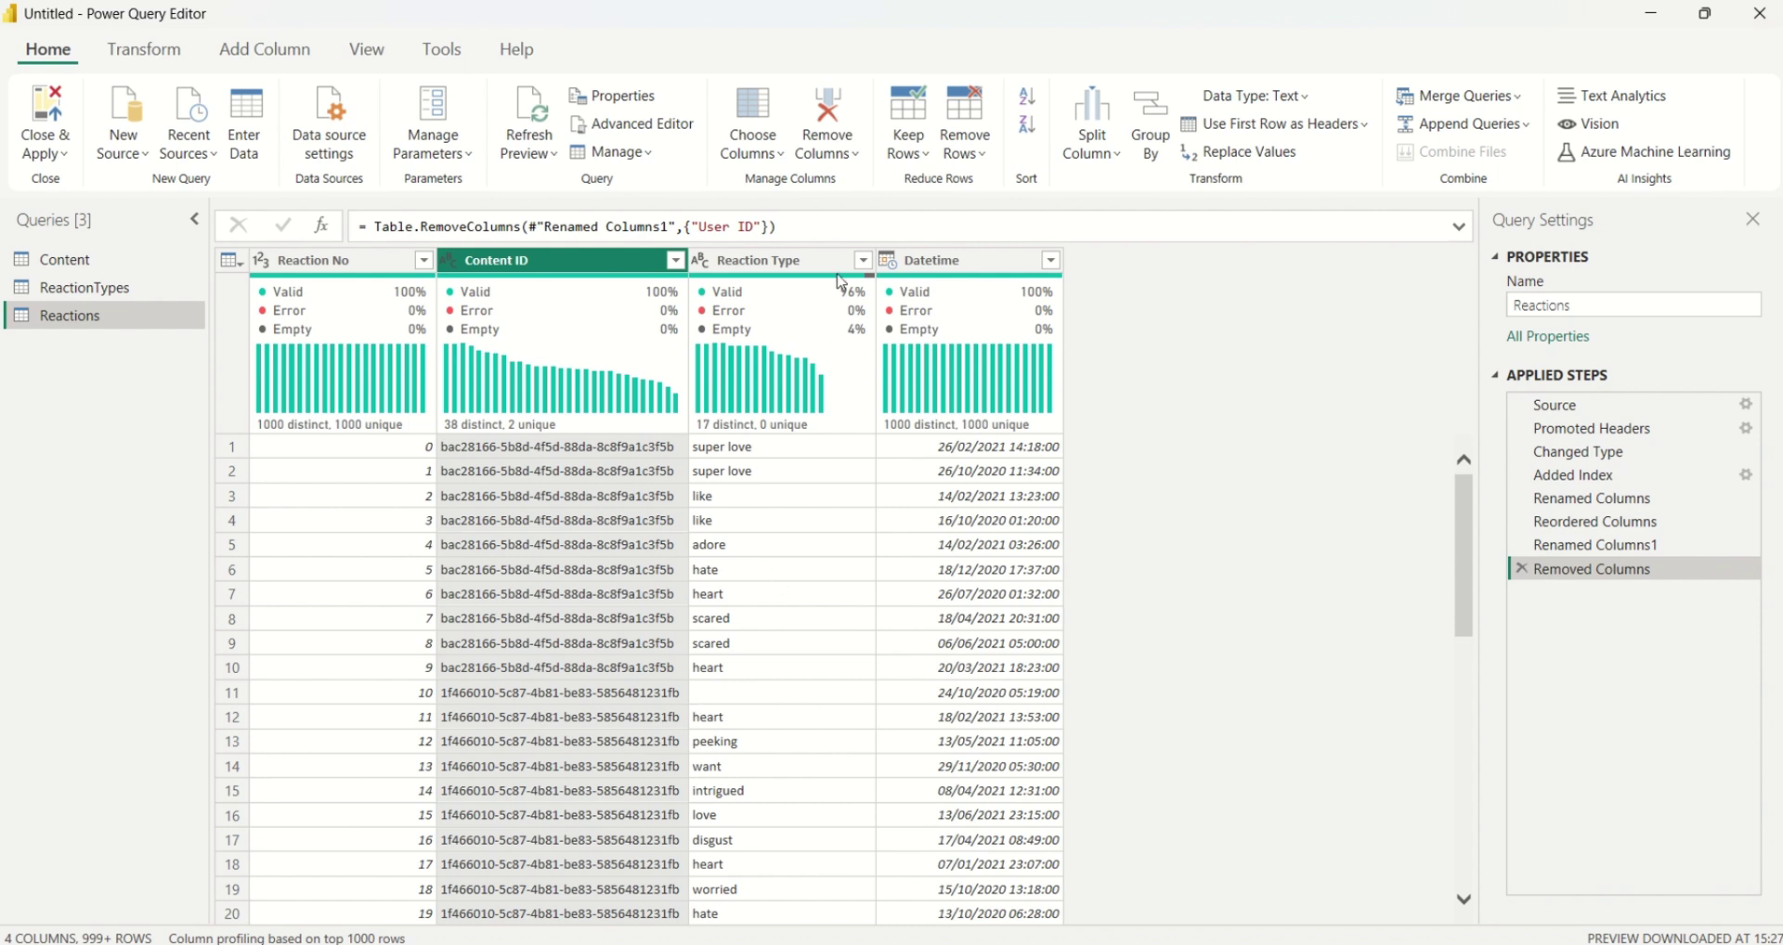
- Remove the rows with empty values in the Reaction Type column
click(862, 261)
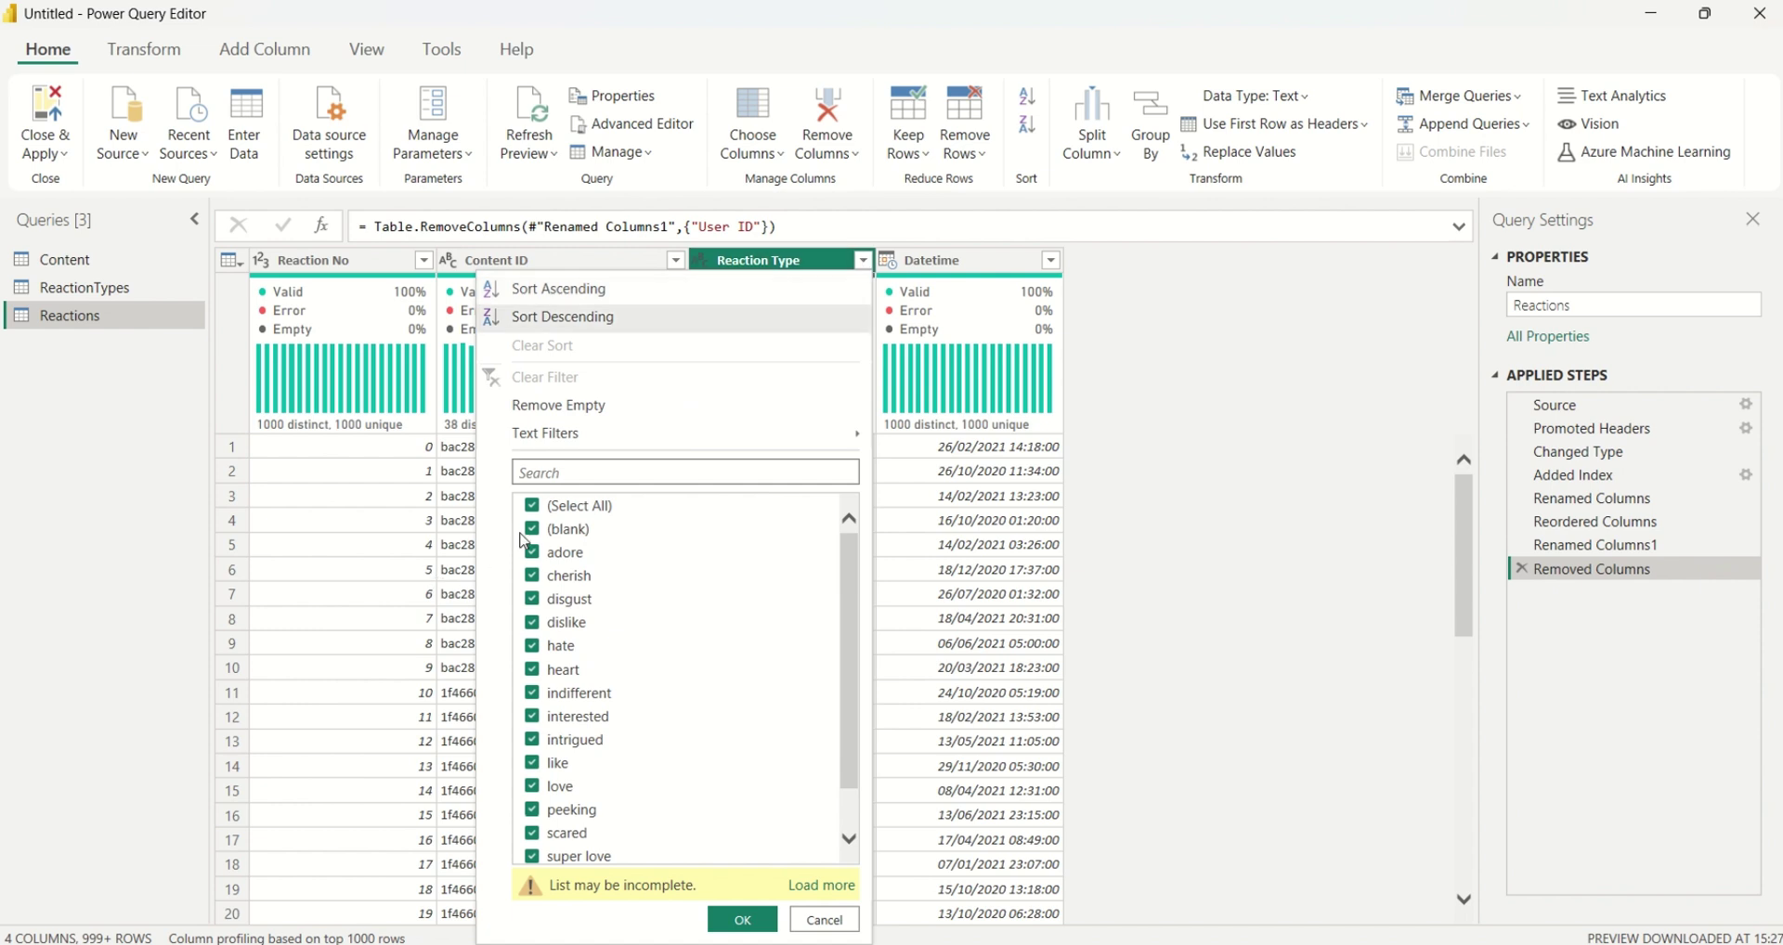
click(533, 530)
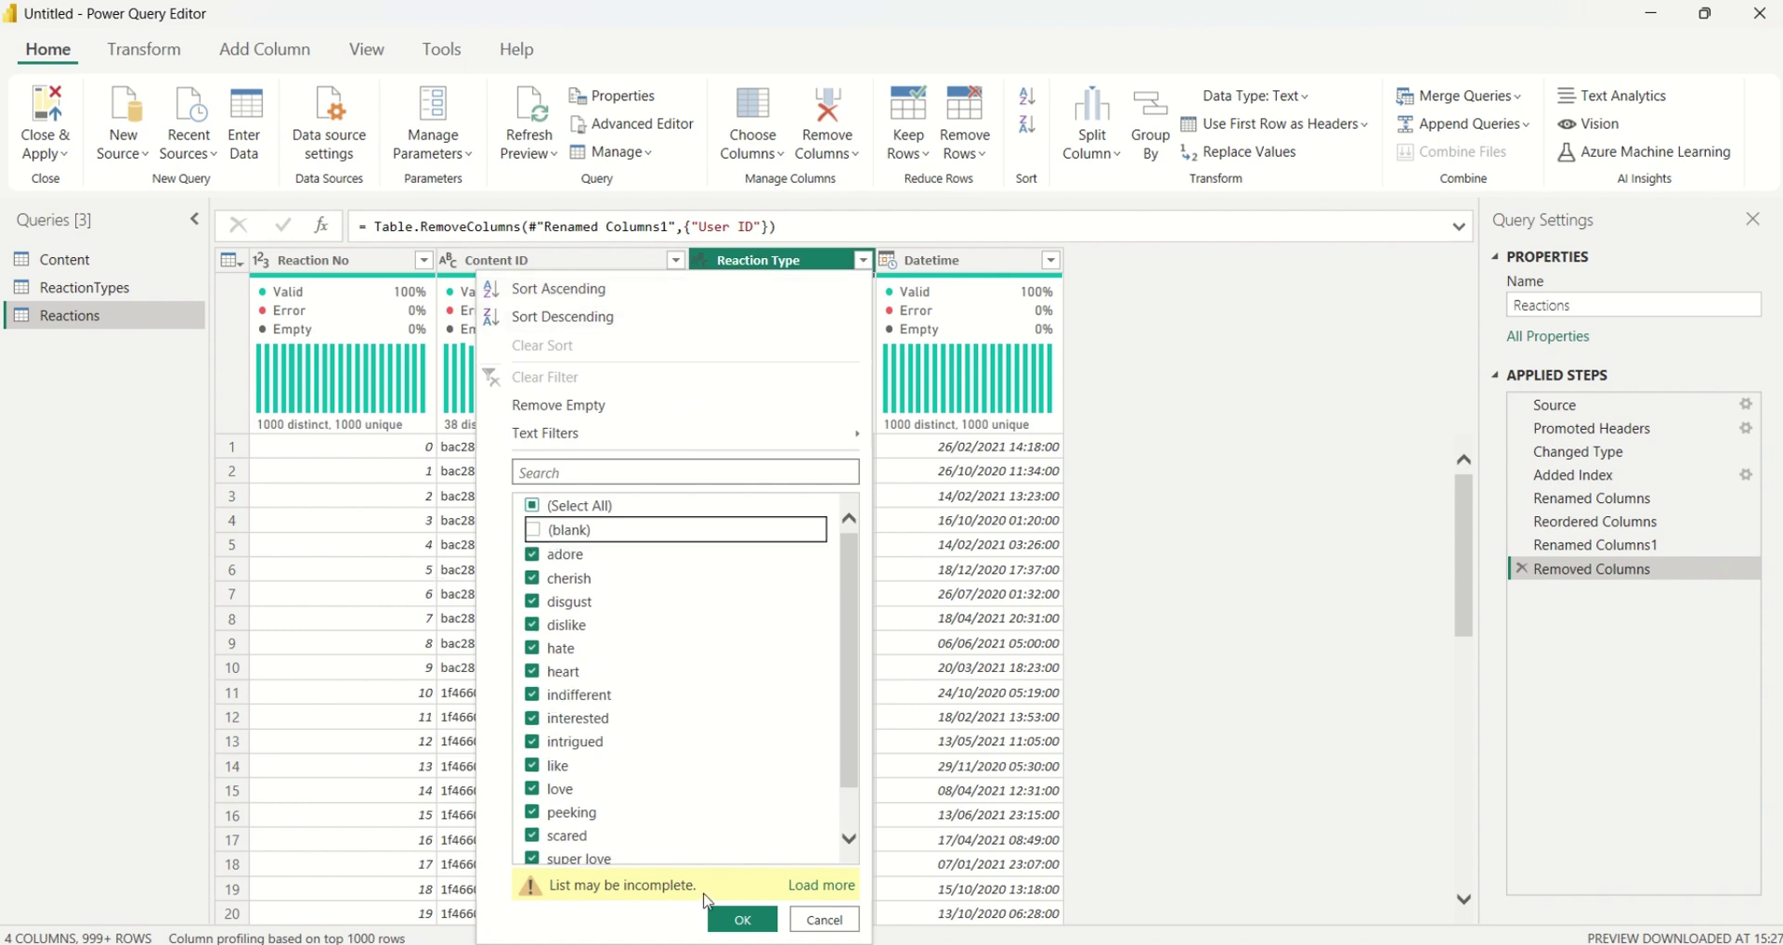
click(533, 529)
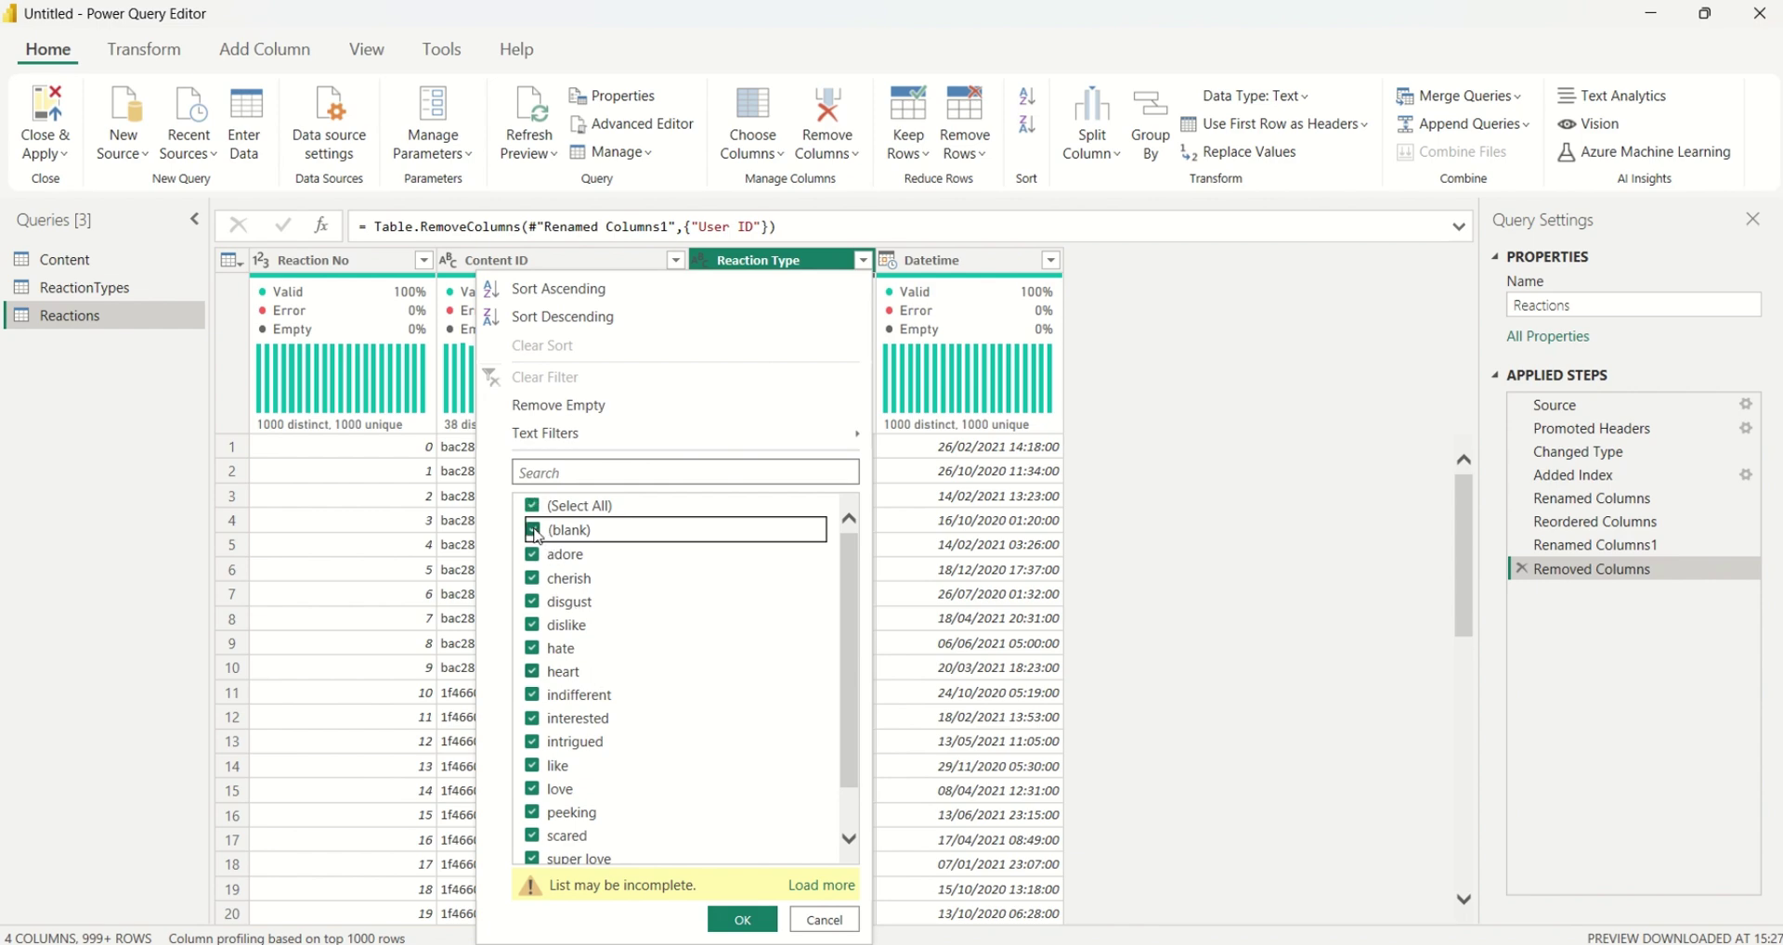
click(568, 407)
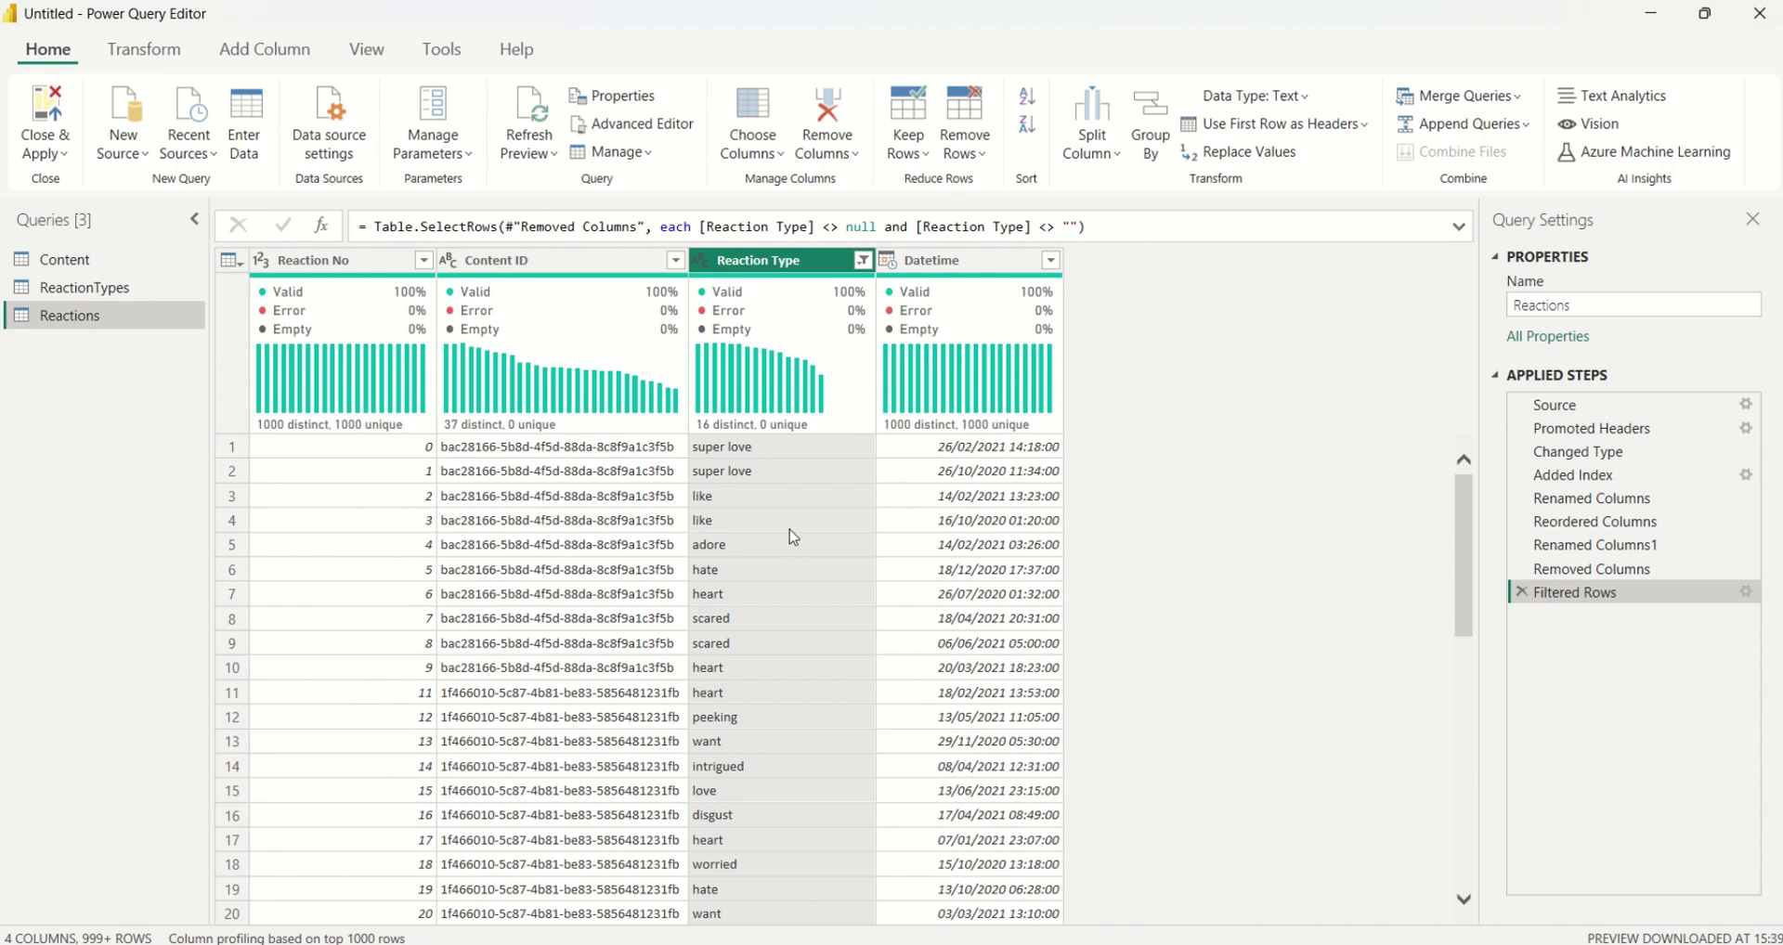
mouse_move(790, 398)
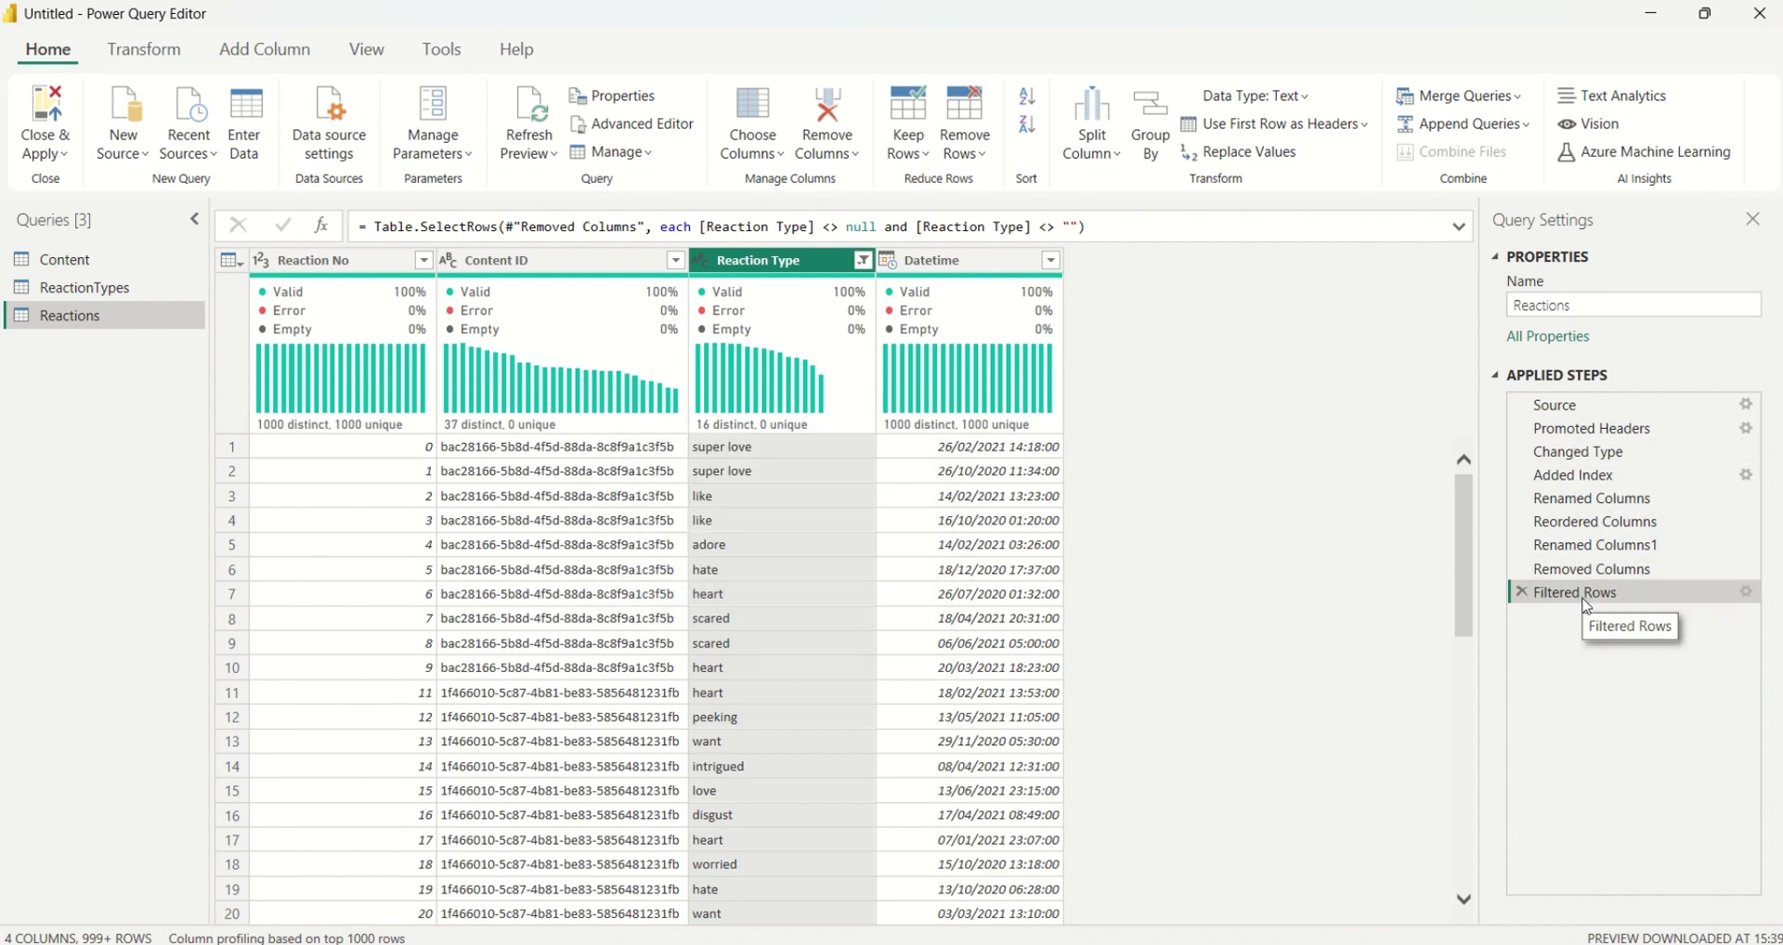
- Split the Datetime column at each occurrence of a space delimiter, with the quote character set to None
click(966, 262)
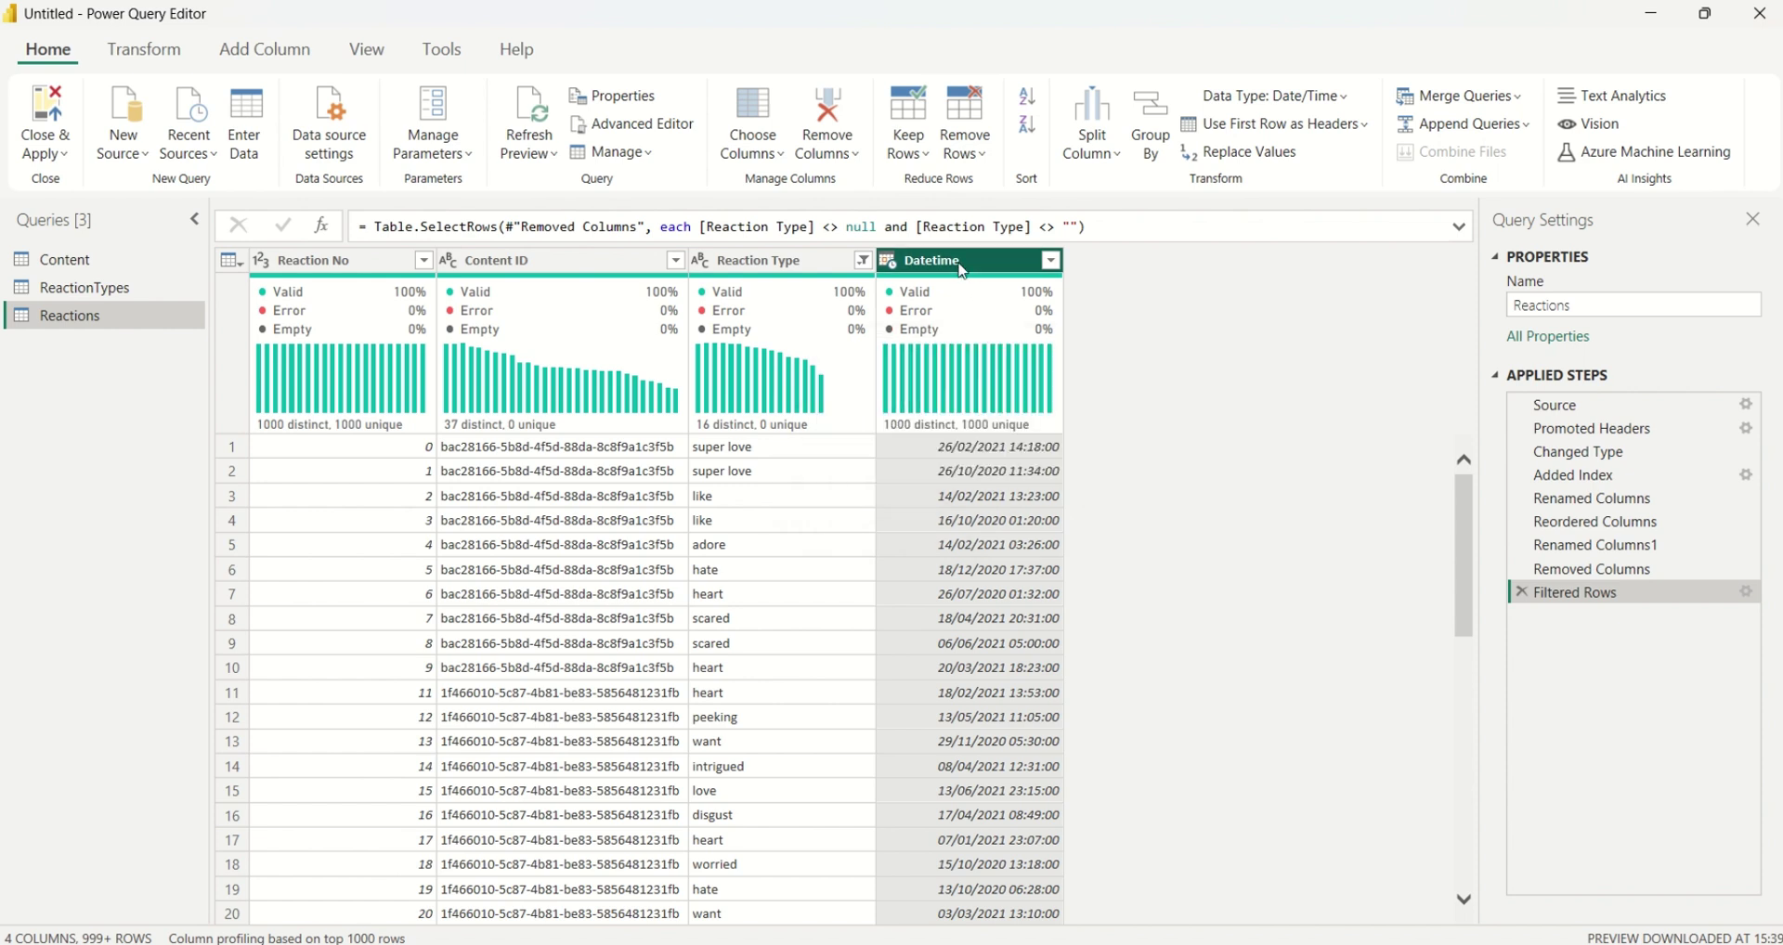
click(1103, 170)
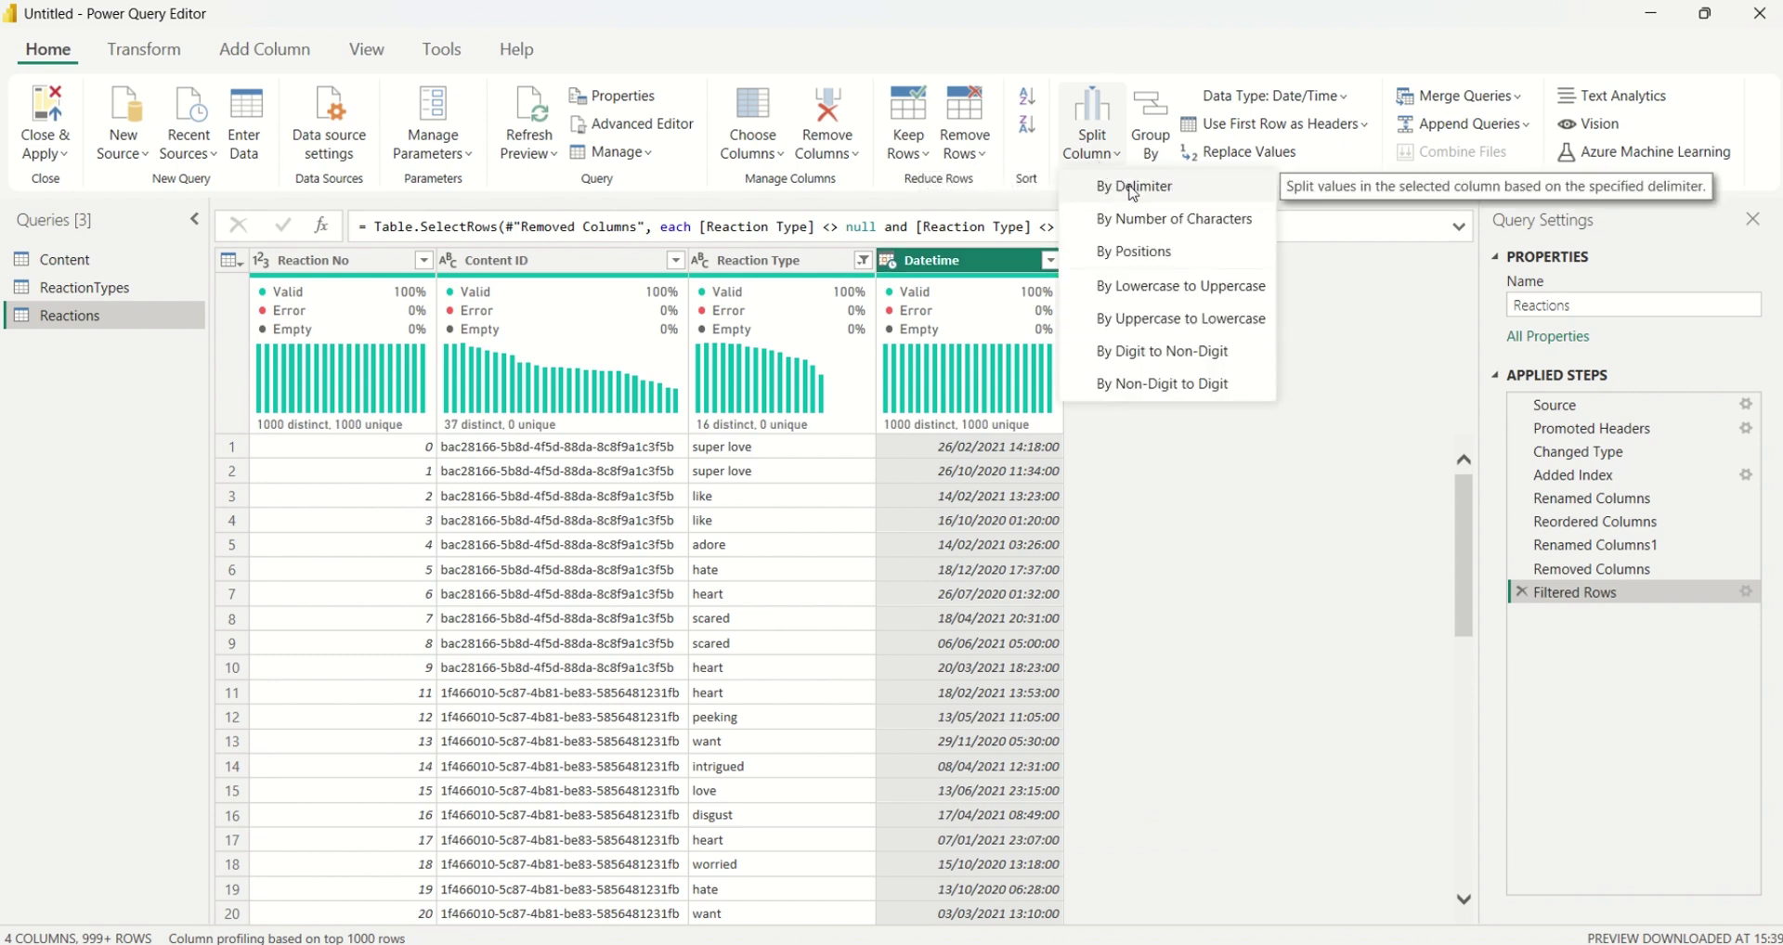
click(1133, 189)
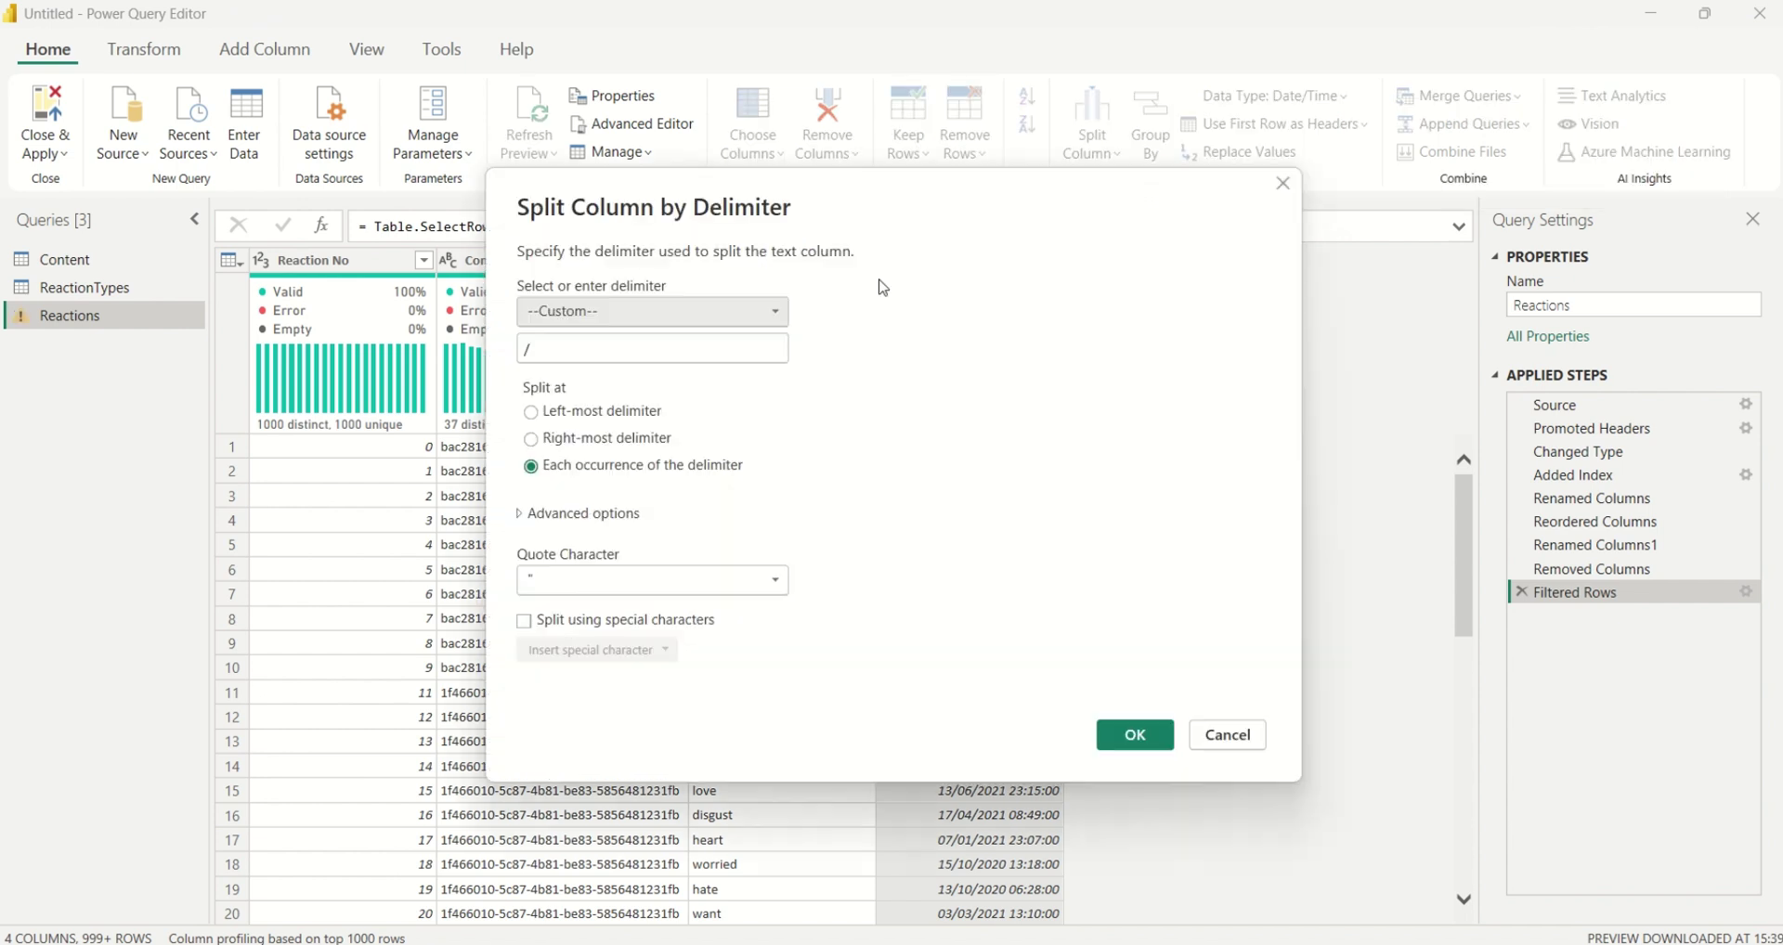
click(732, 317)
click(935, 219)
drag(870, 219, 490, 251)
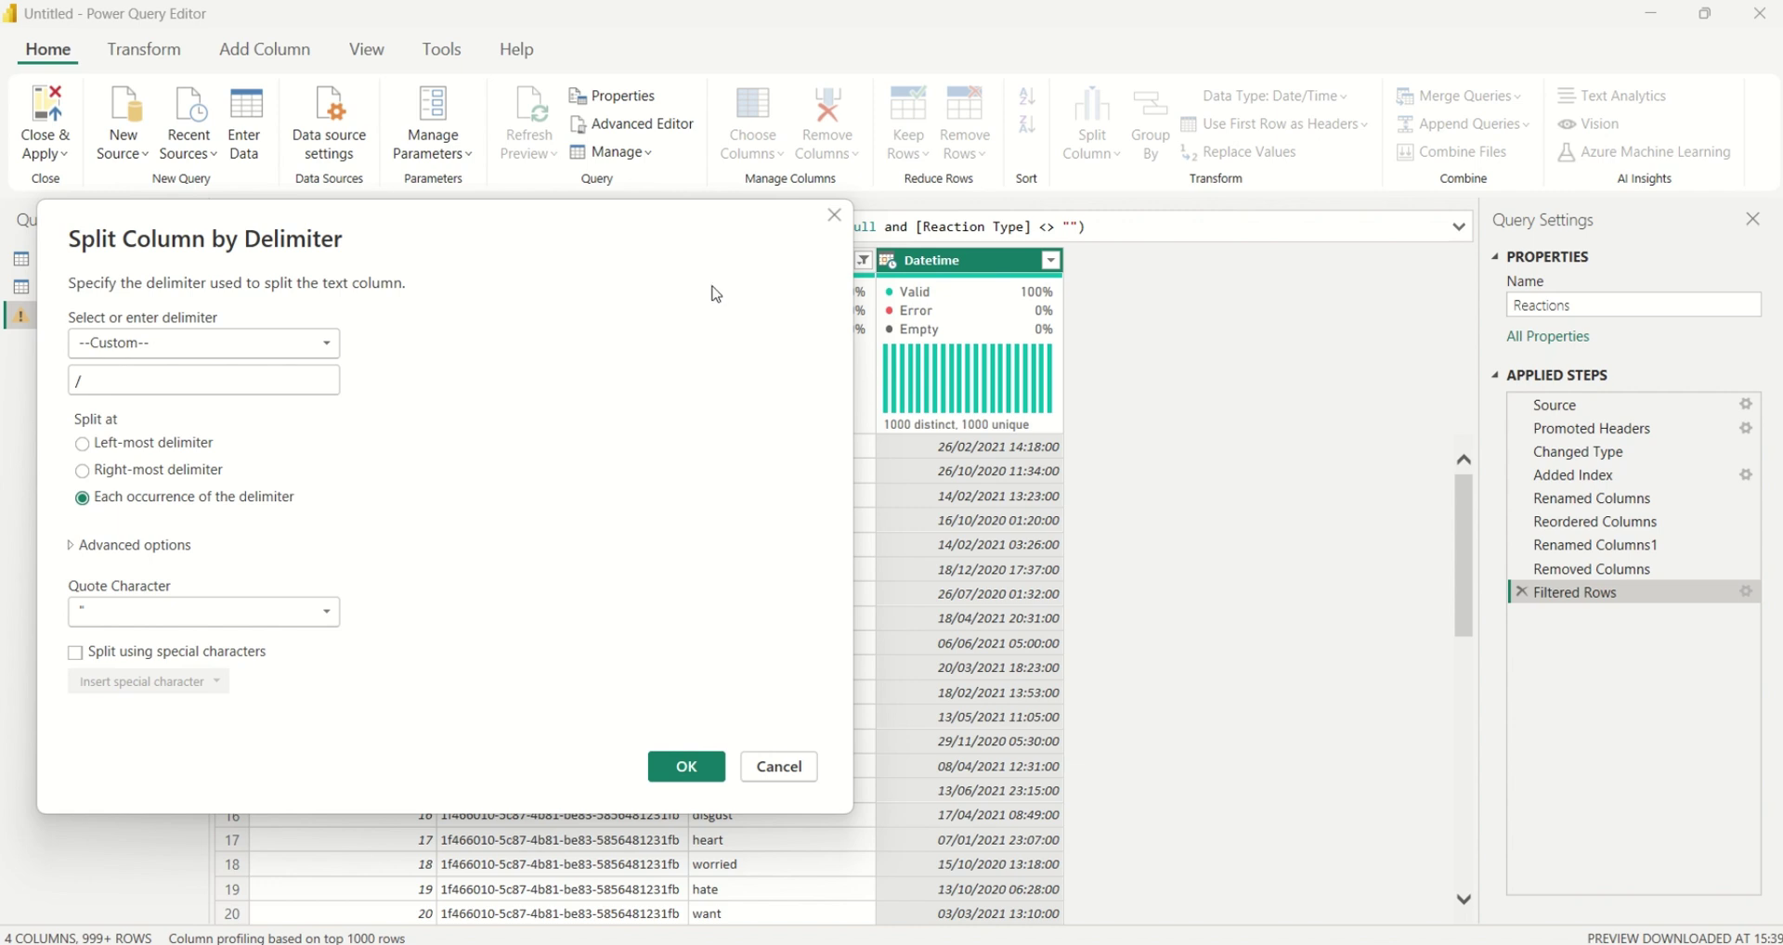
drag(684, 270, 1224, 264)
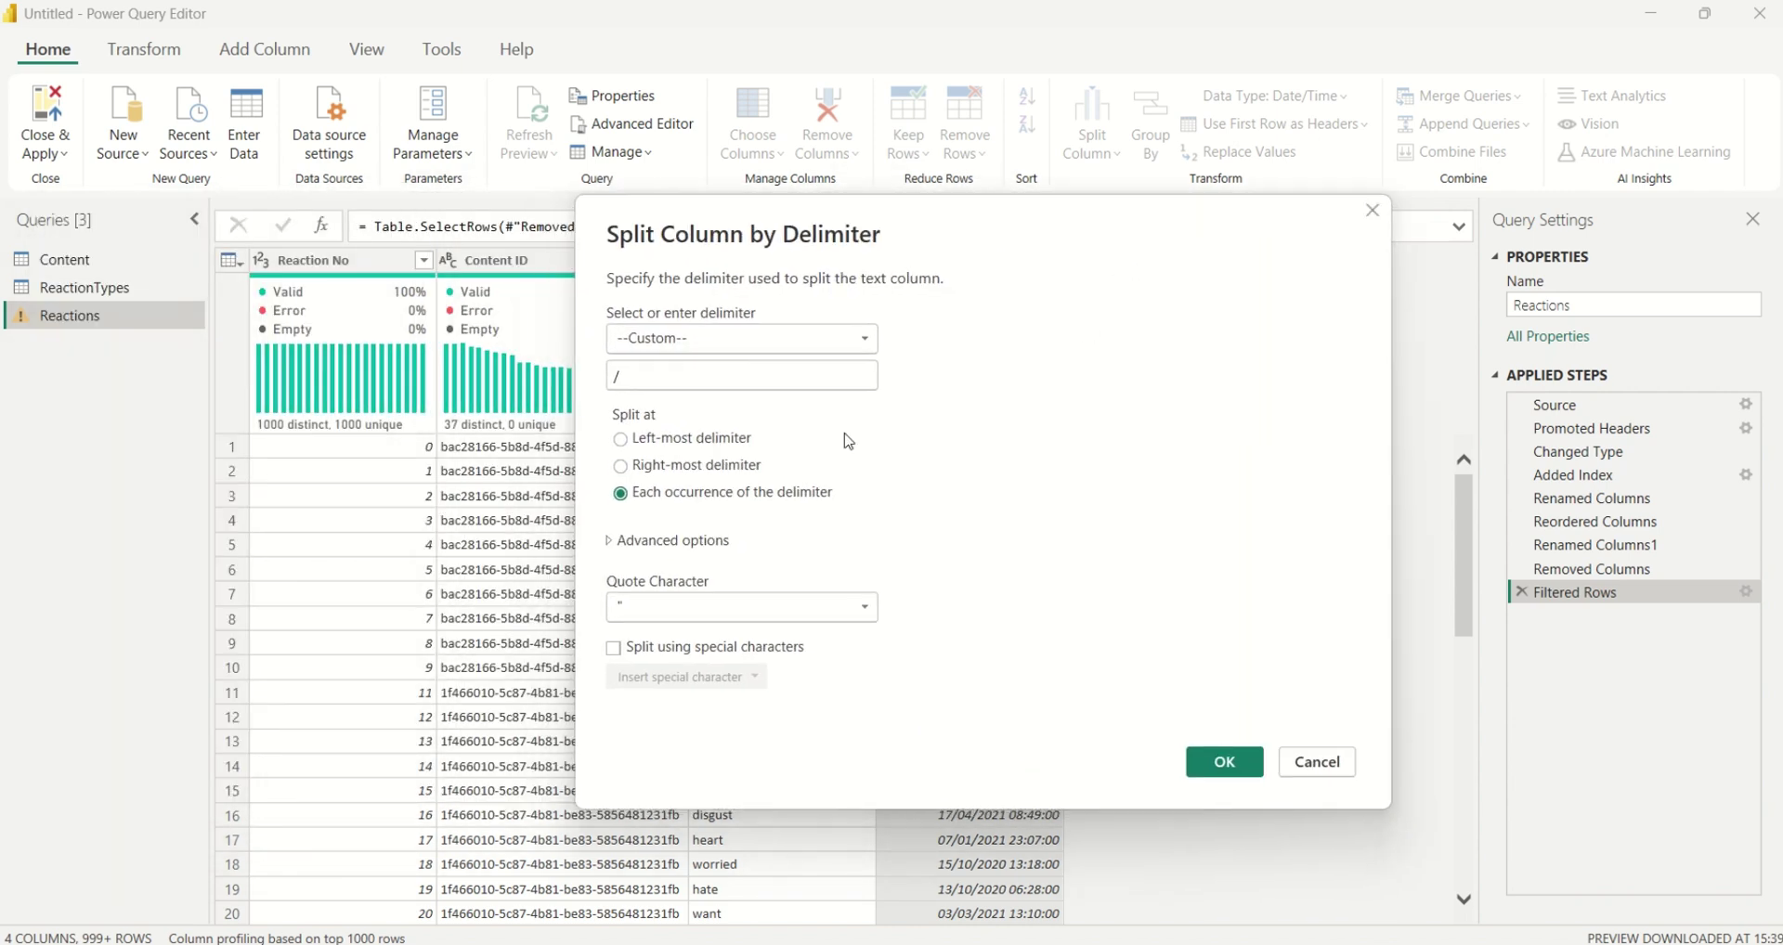
click(856, 343)
click(661, 461)
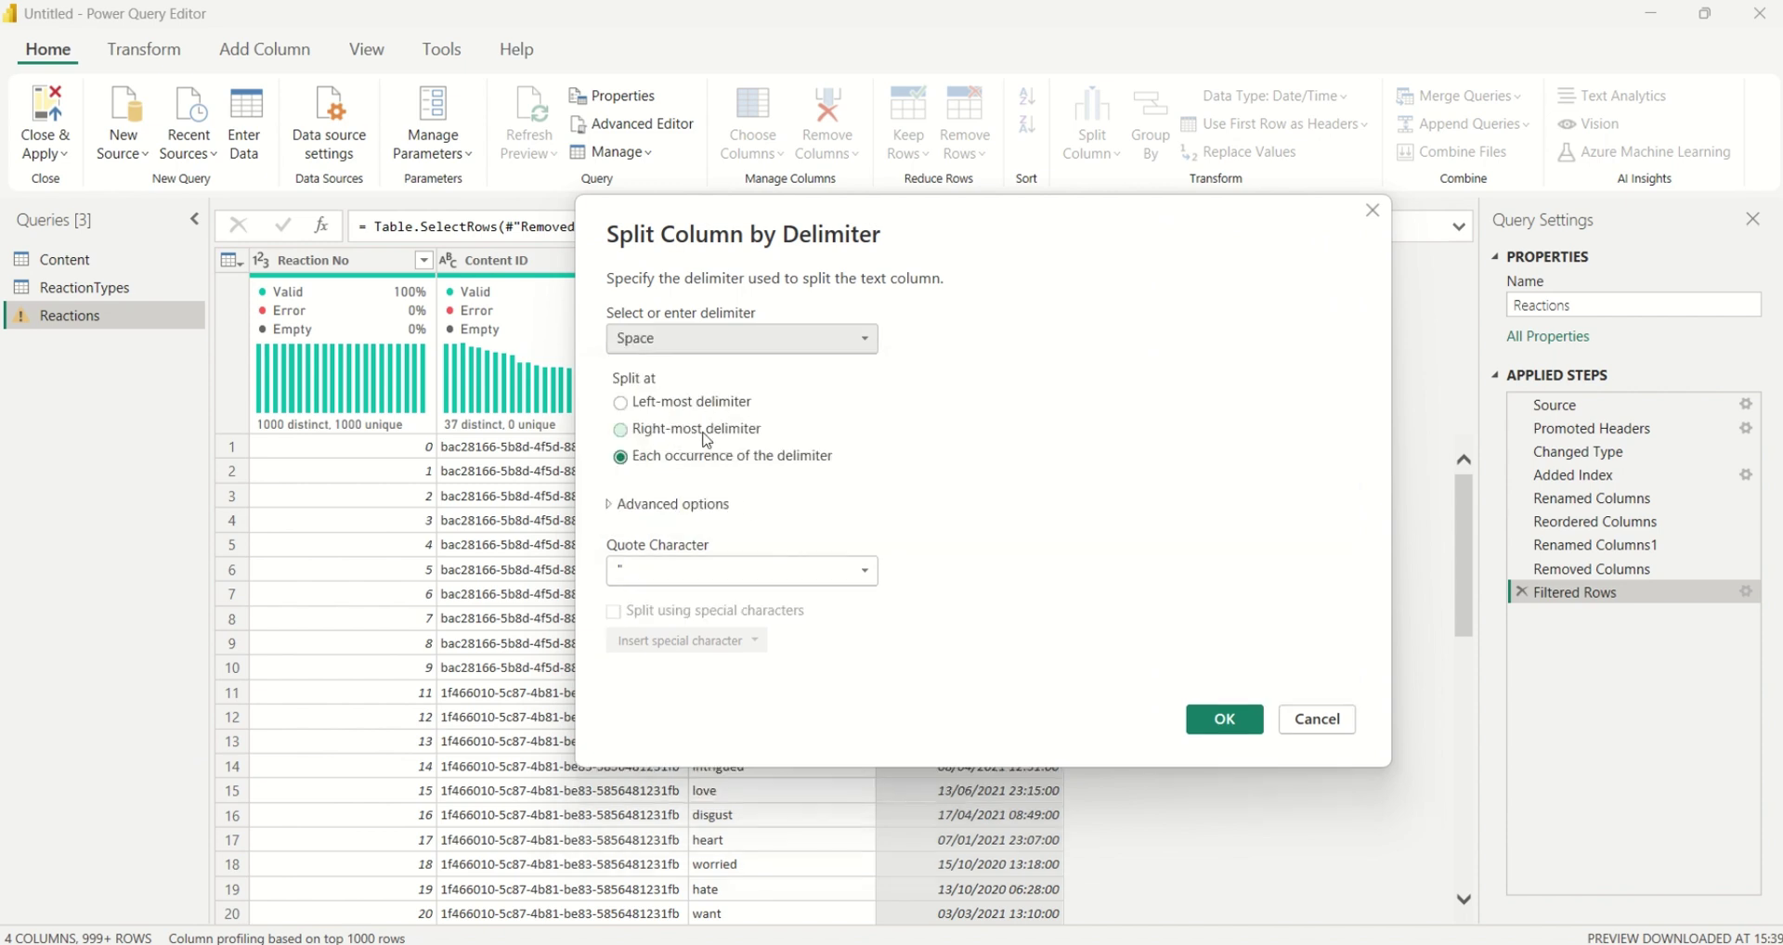
click(831, 576)
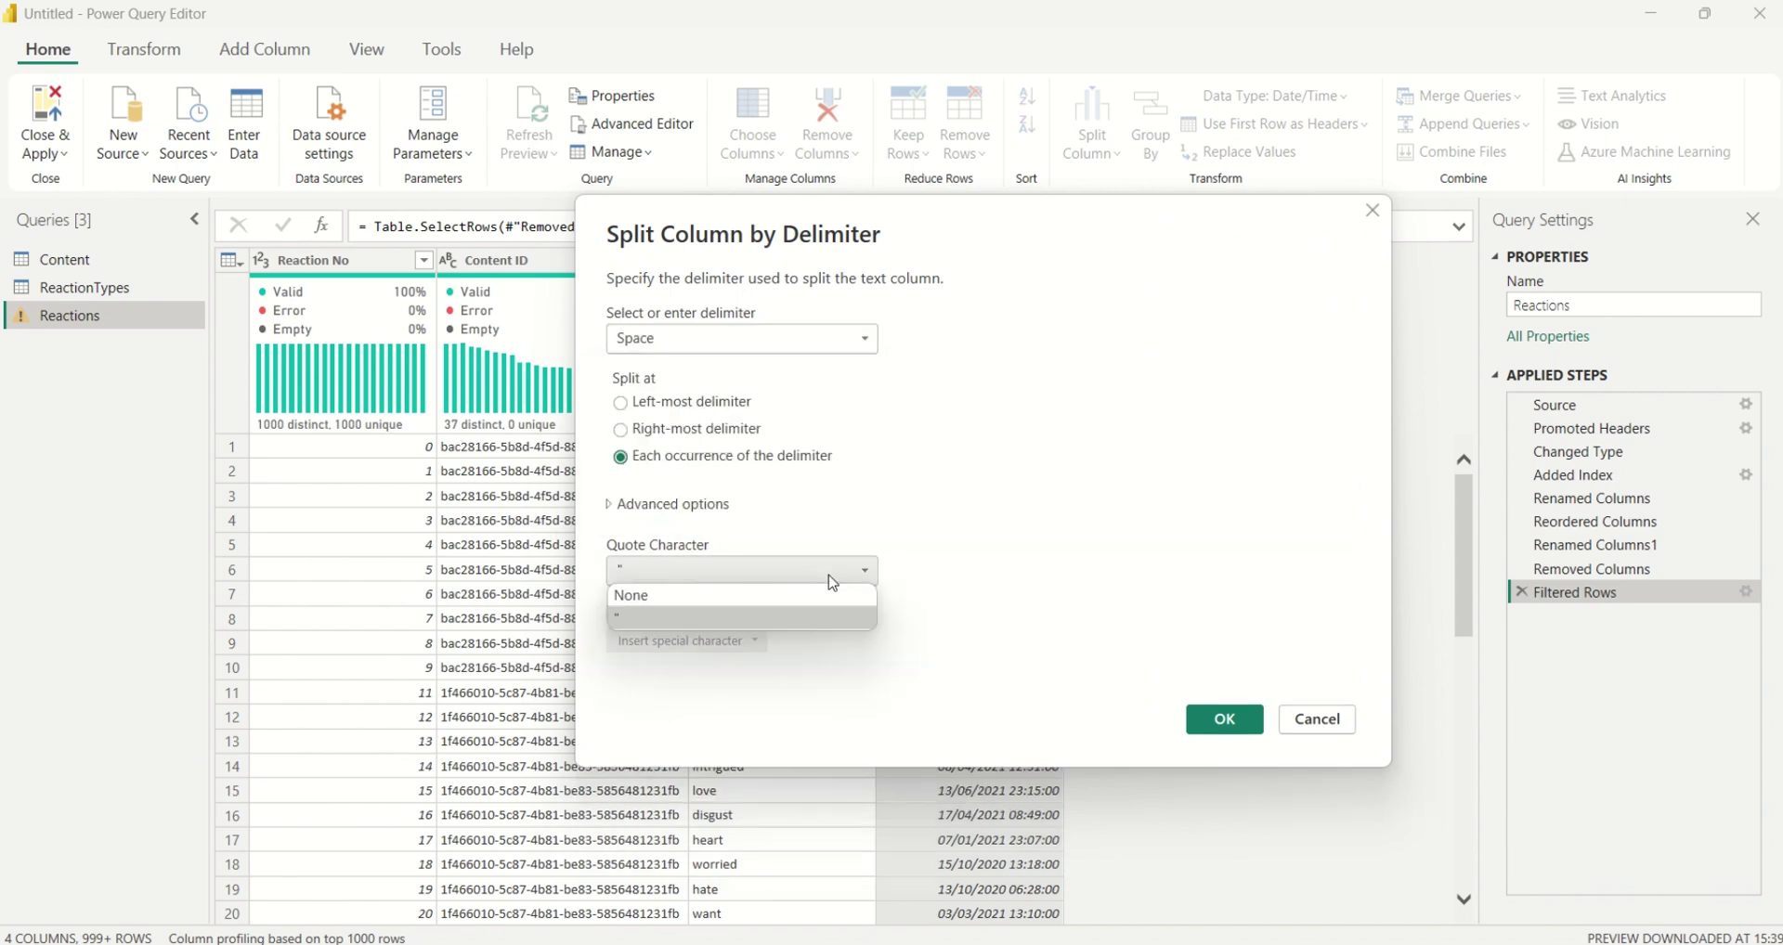
click(785, 597)
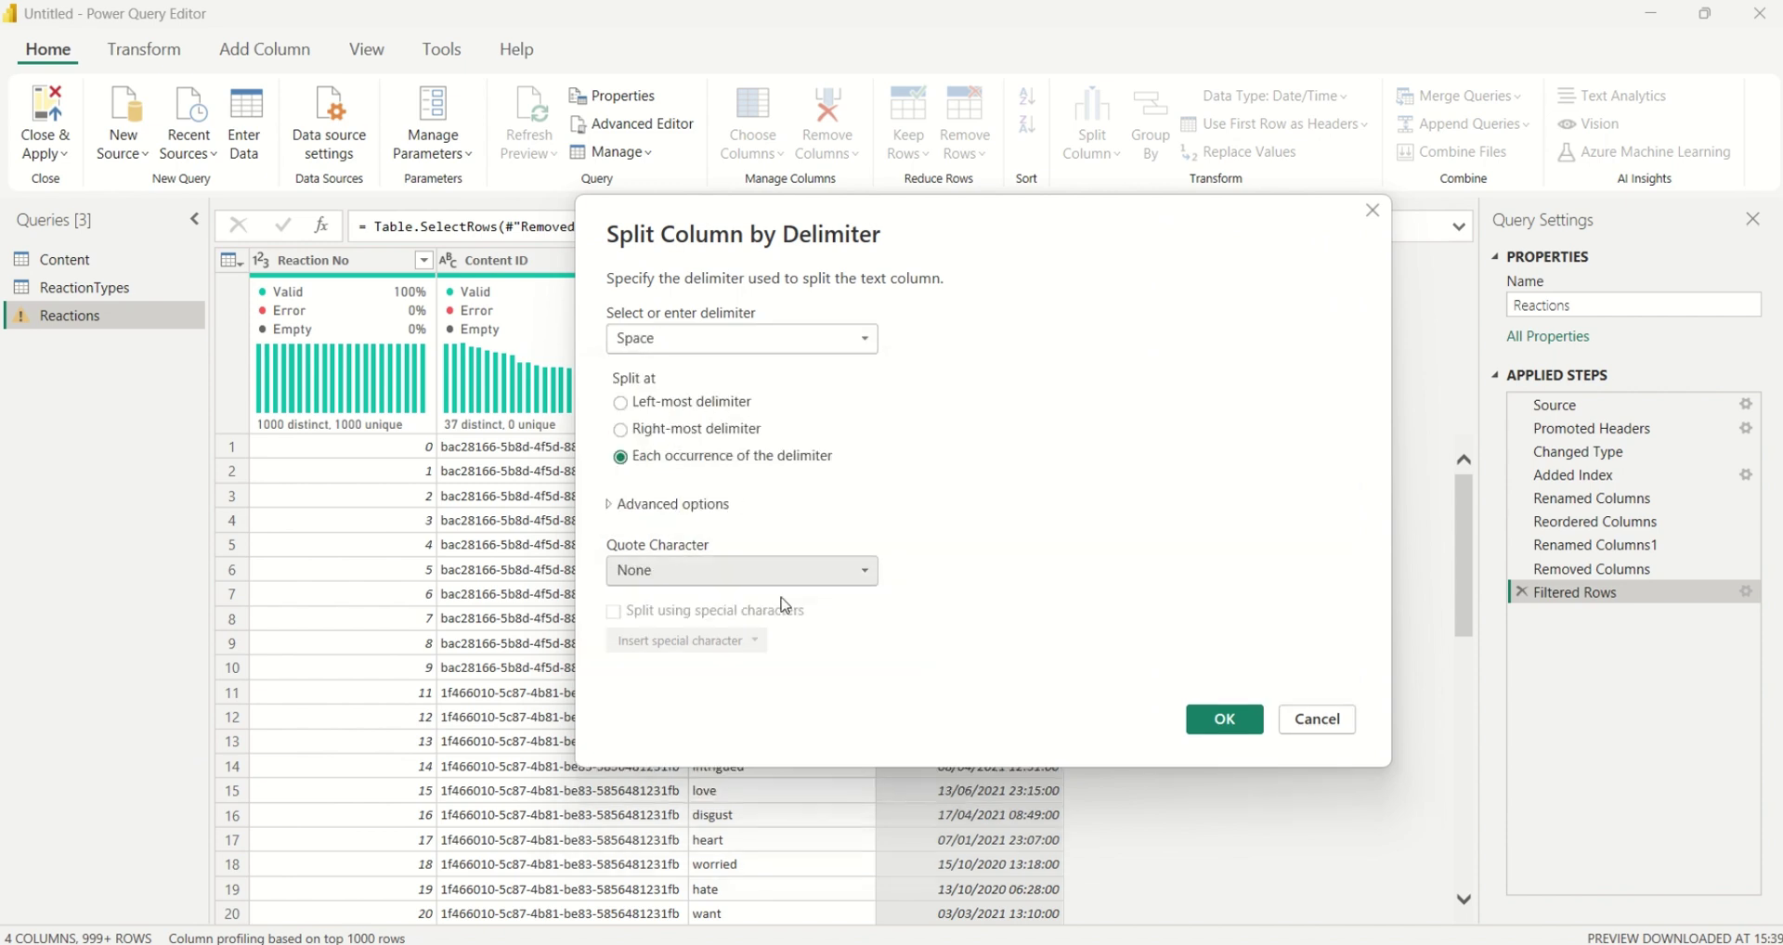
click(1223, 719)
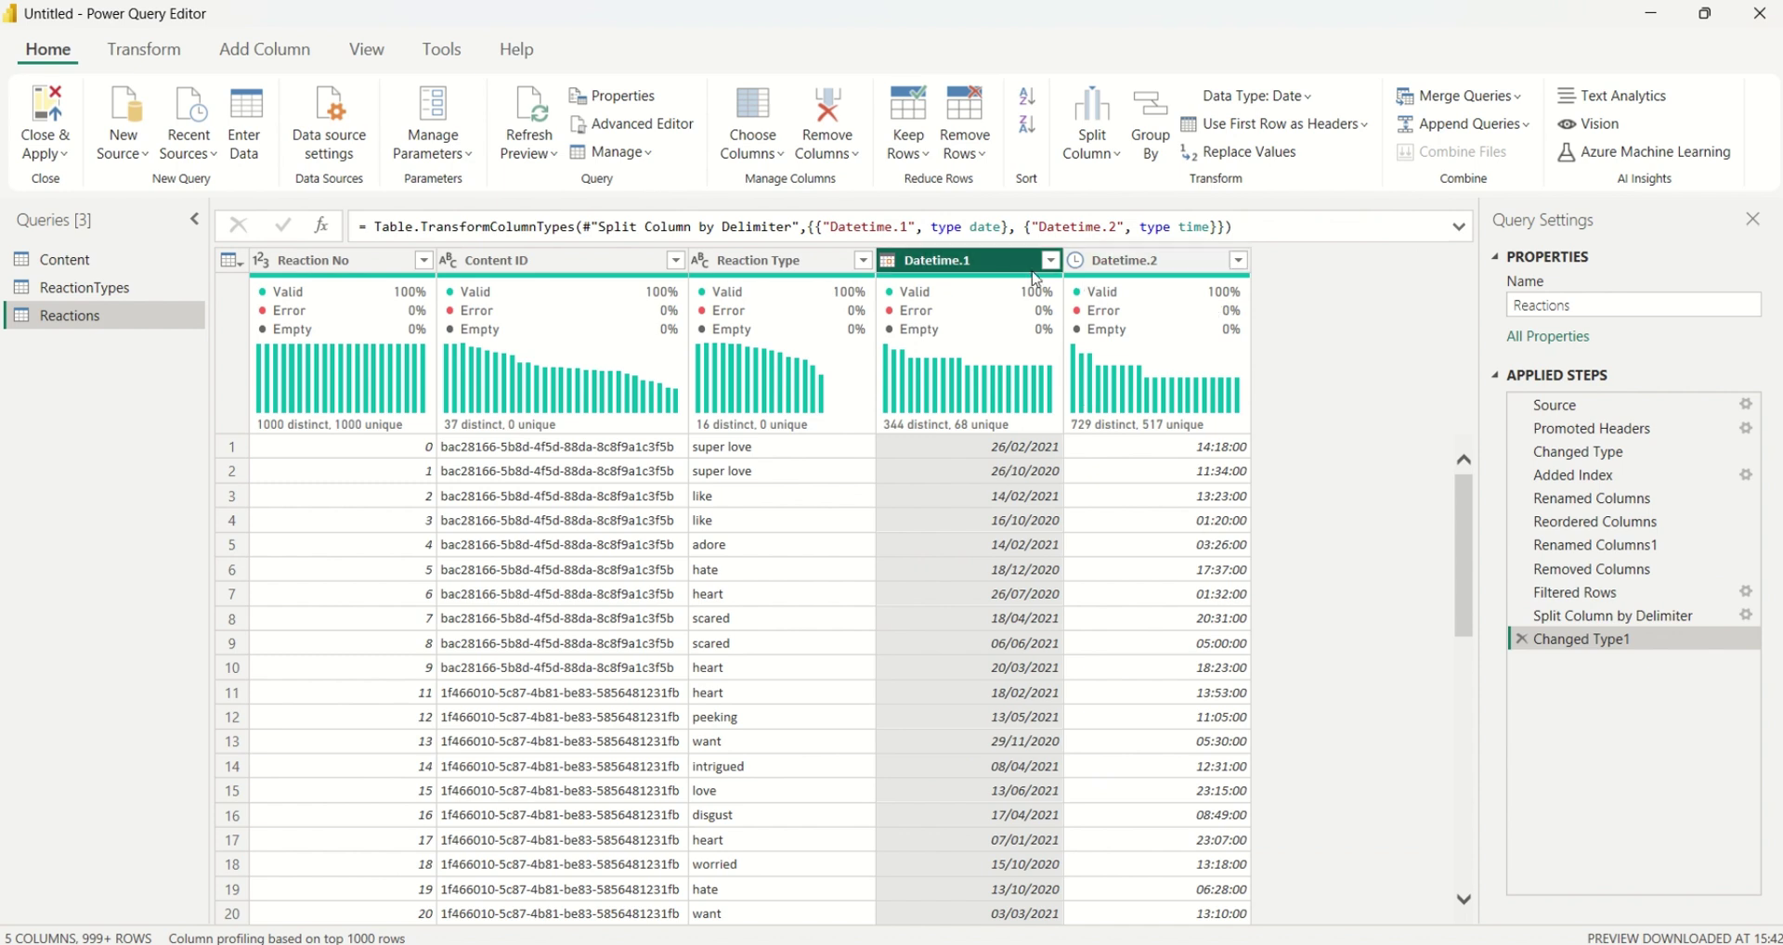
- Rename the Datetime.1 column as "Date"
double_click(989, 269)
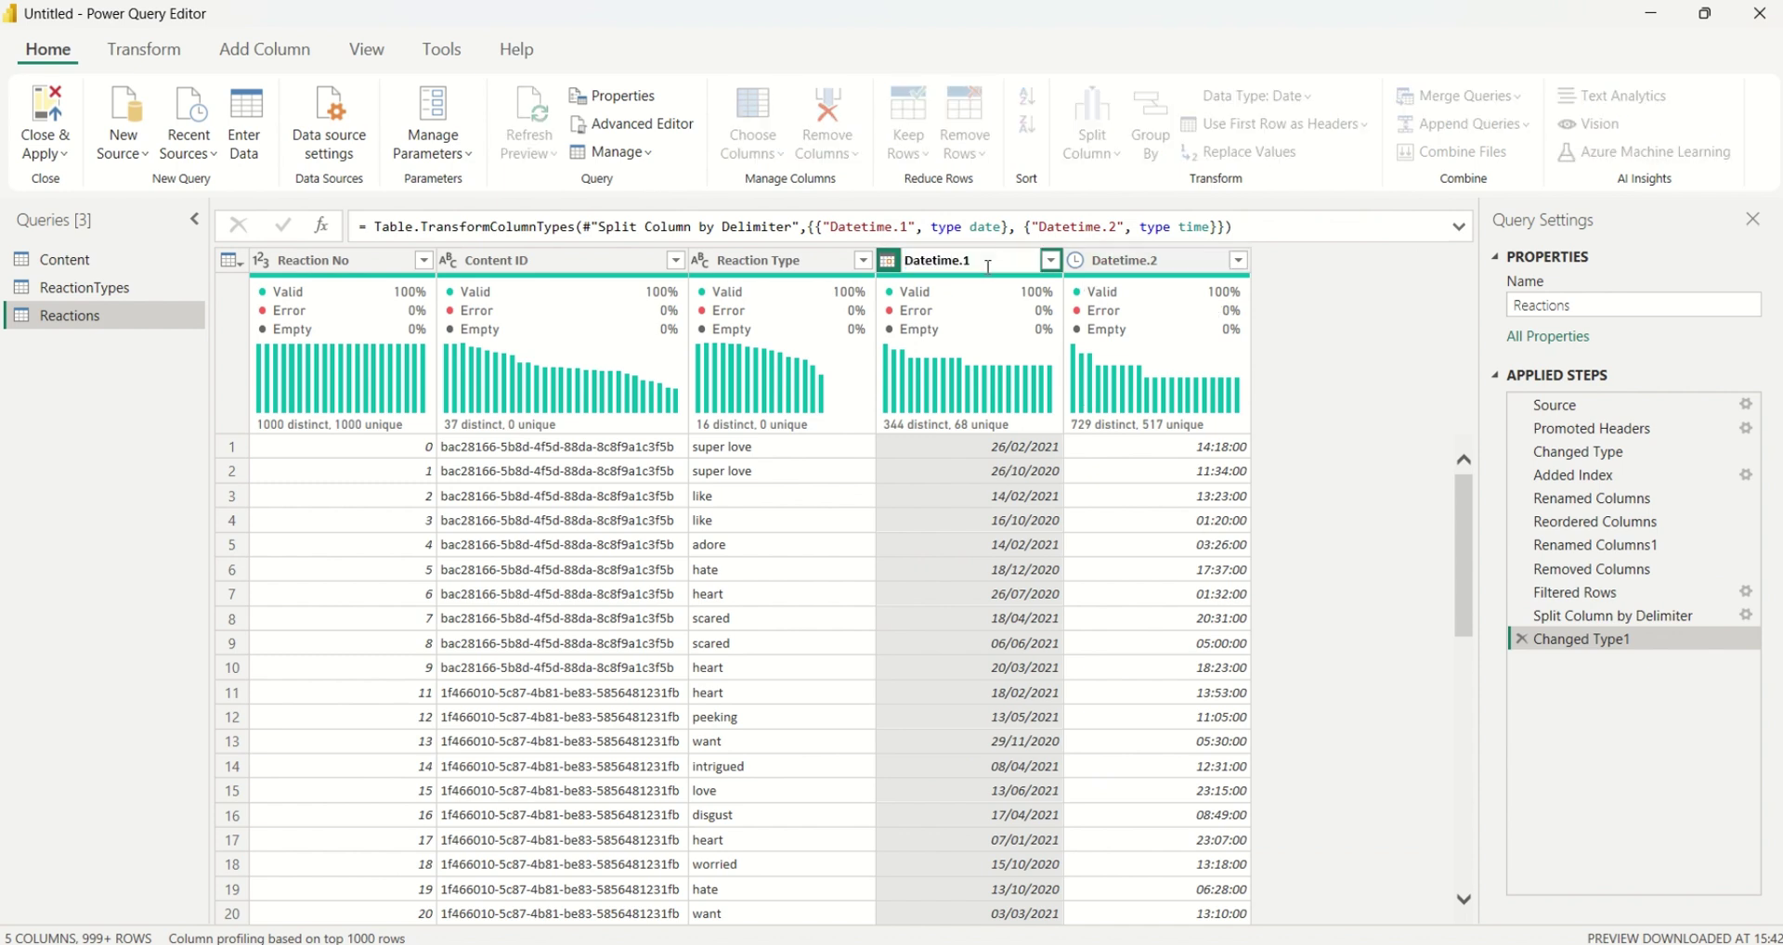
key(BackSpace)
key(BackSpace)
key(BackSpace)
key(BackSpace)
key(BackSpace)
key(Return)
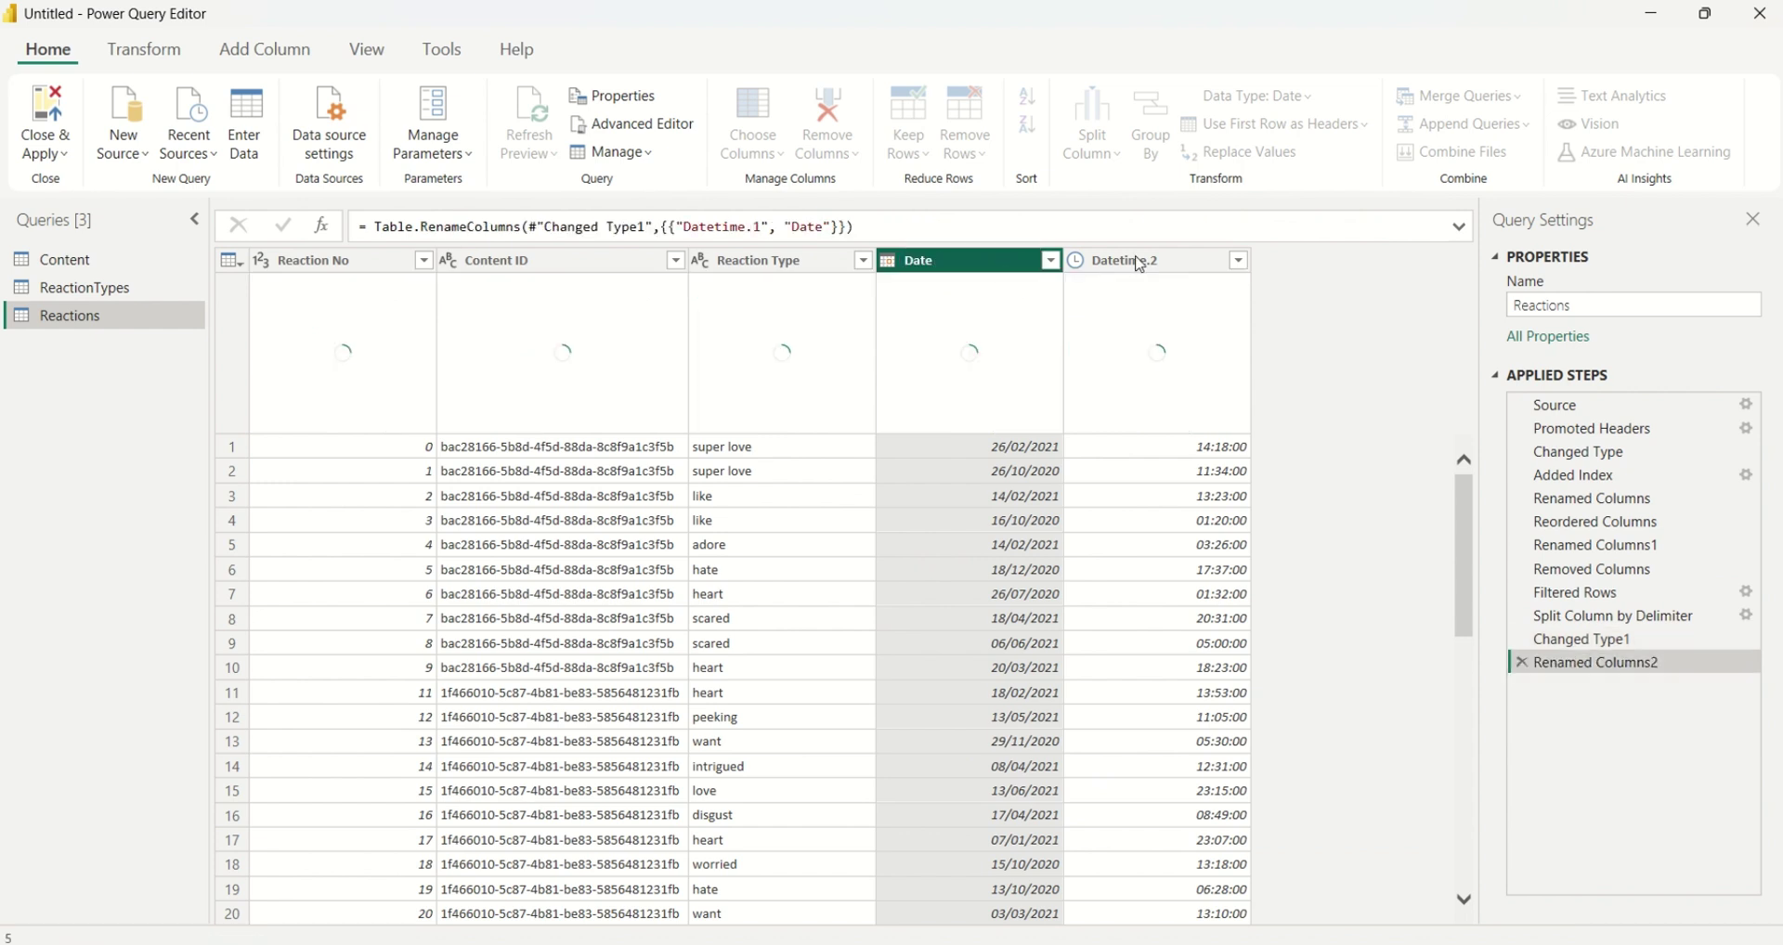
- Rename the Datetime.2 column as "Time"
click(1172, 263)
double_click(1170, 261)
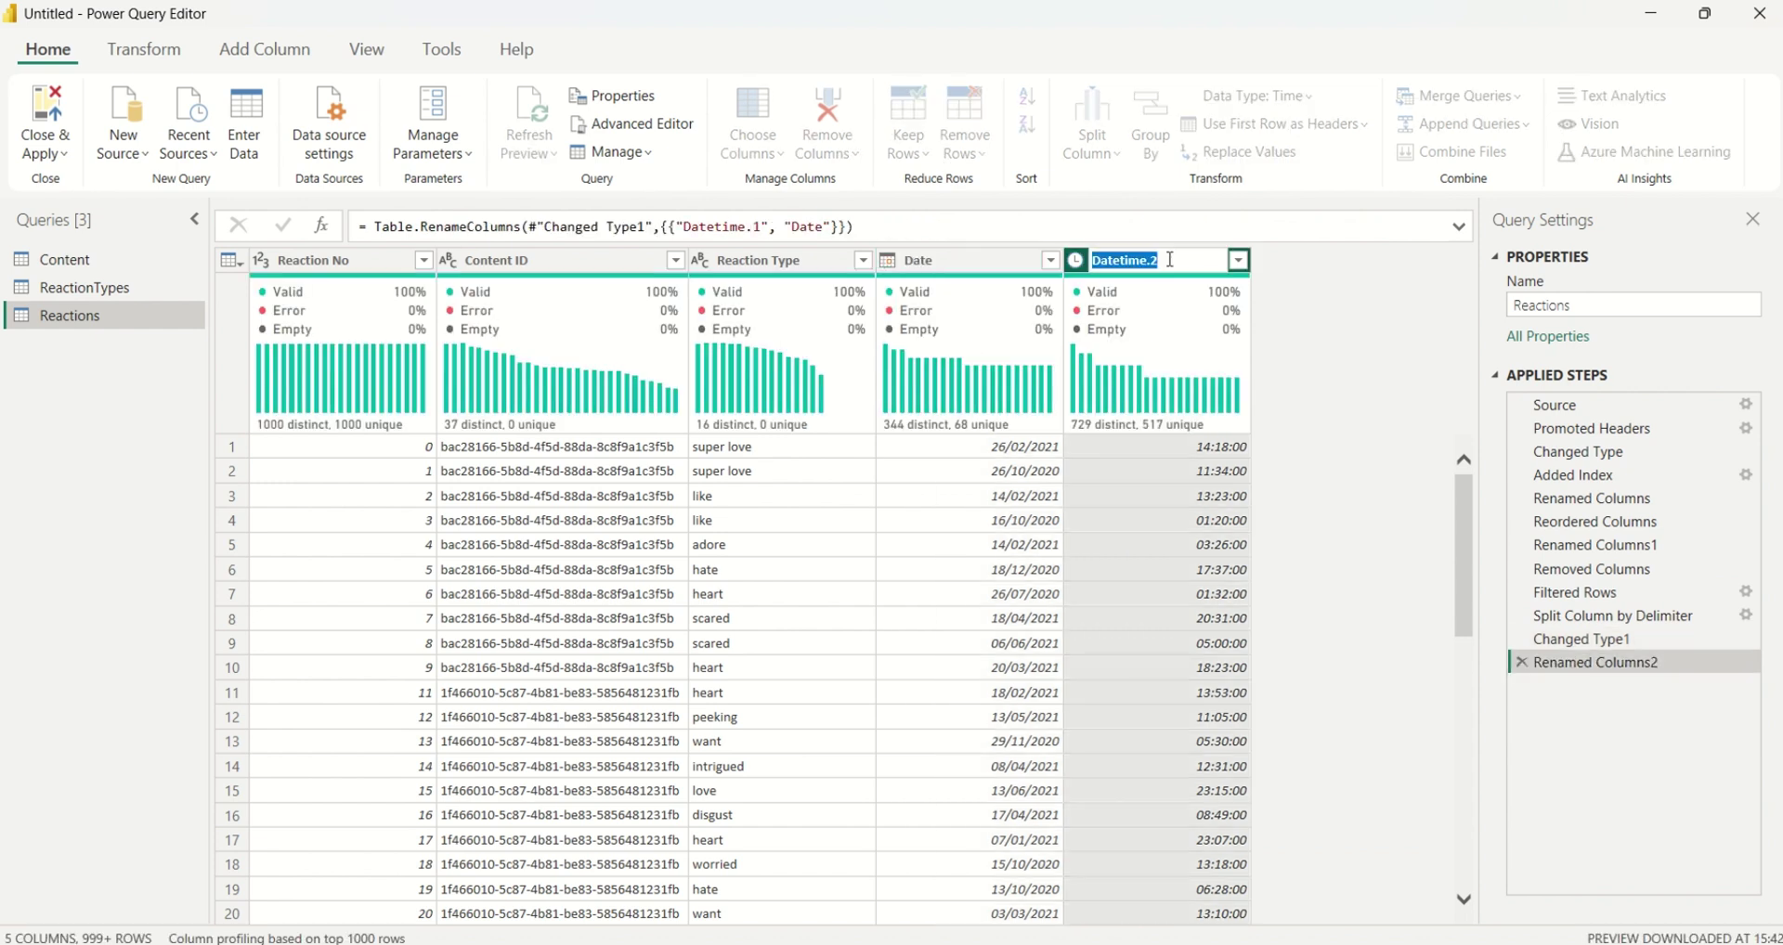
click(1171, 261)
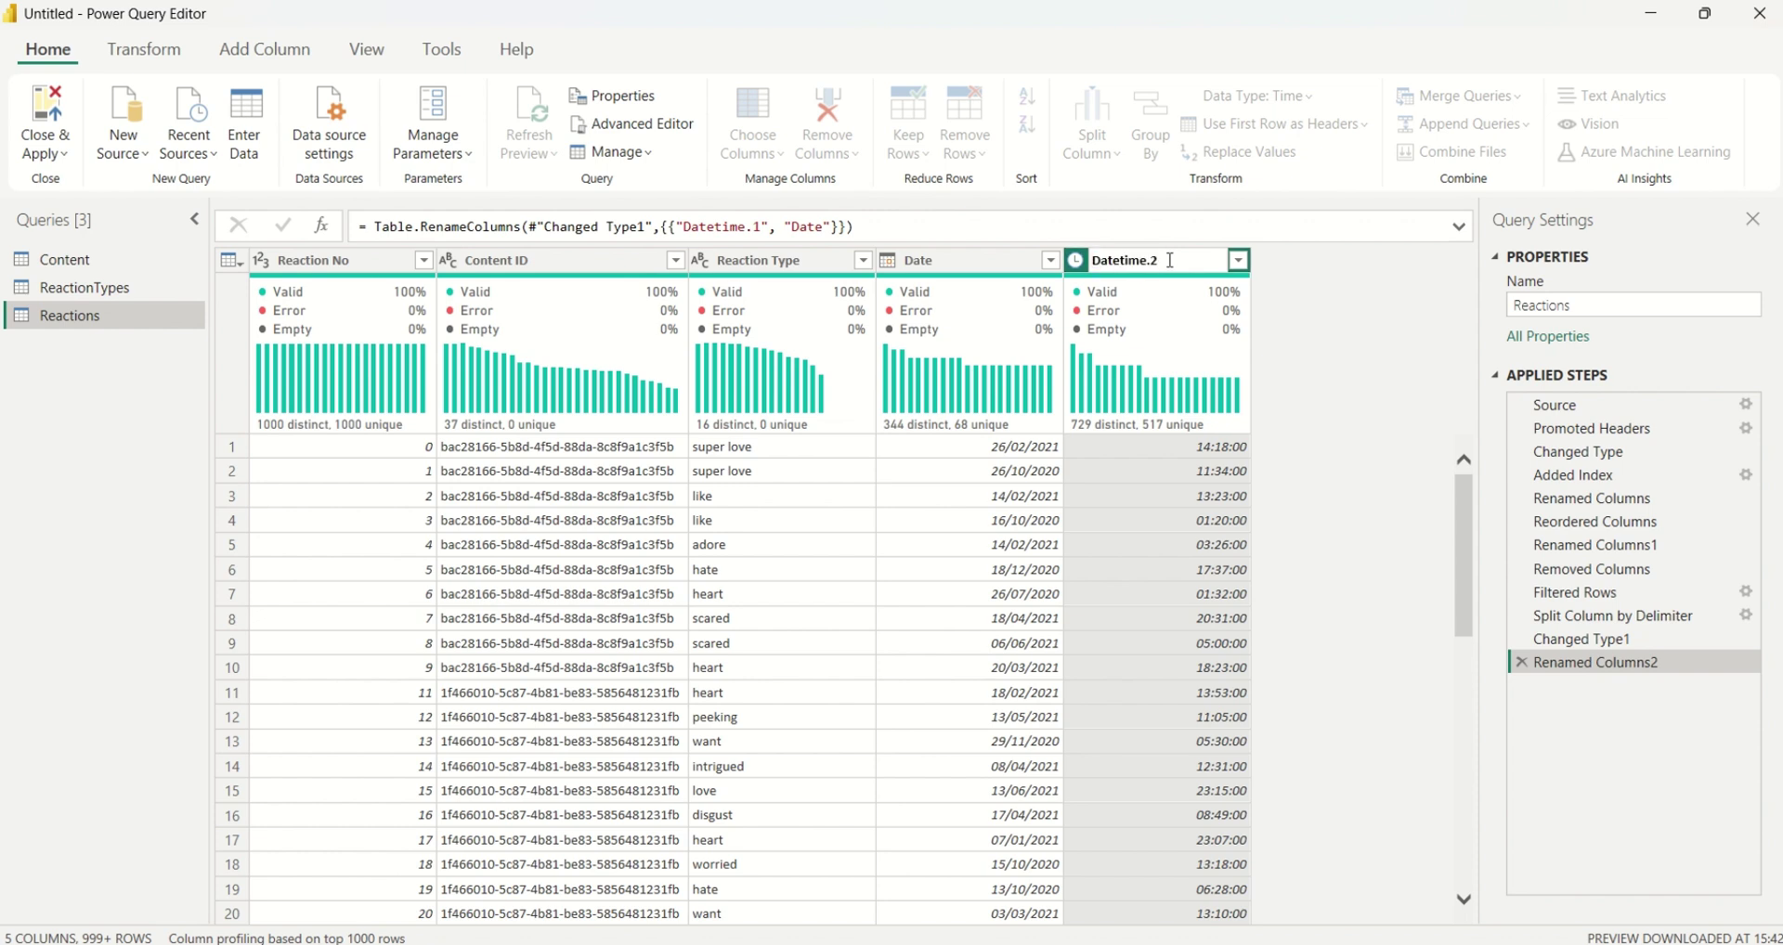
key(BackSpace)
key(BackSpace)
key(BackSpace)
key(BackSpace)
key(BackSpace)
key(BackSpace)
key(BackSpace)
key(BackSpace)
key(BackSpace)
key(BackSpace)
text(Time)
key(Return)
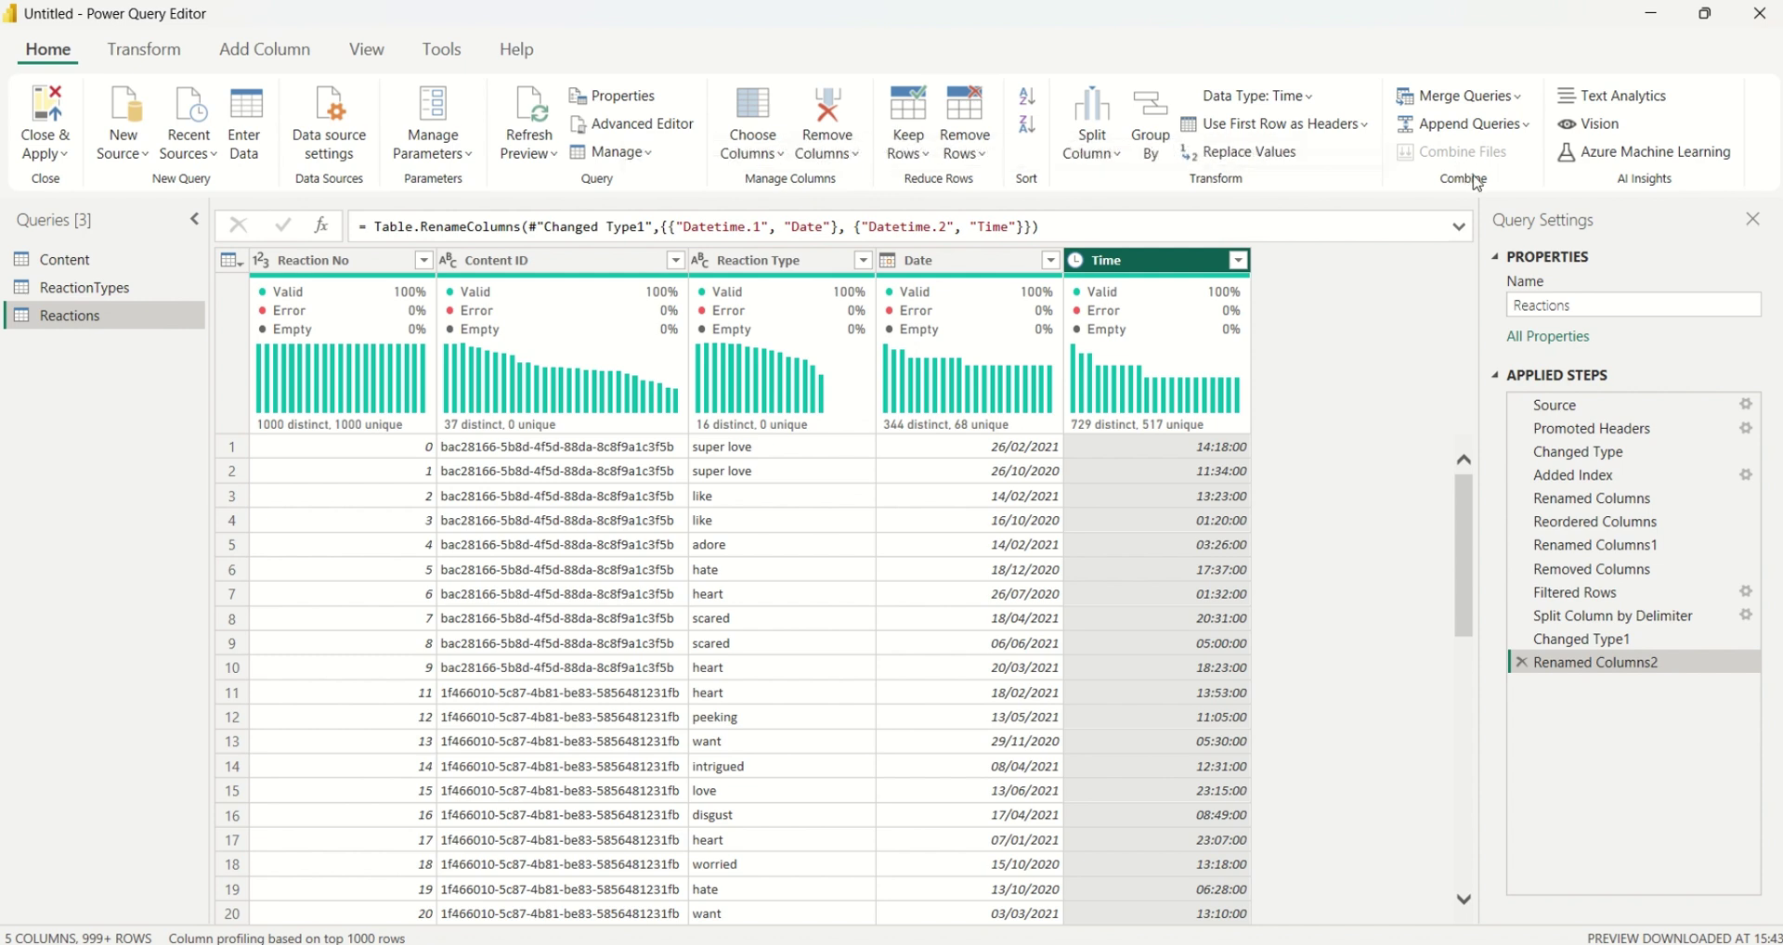
- Merge the Reactions query with the Content query, matching on Content ID in both tables with a Left Outer join
click(1520, 100)
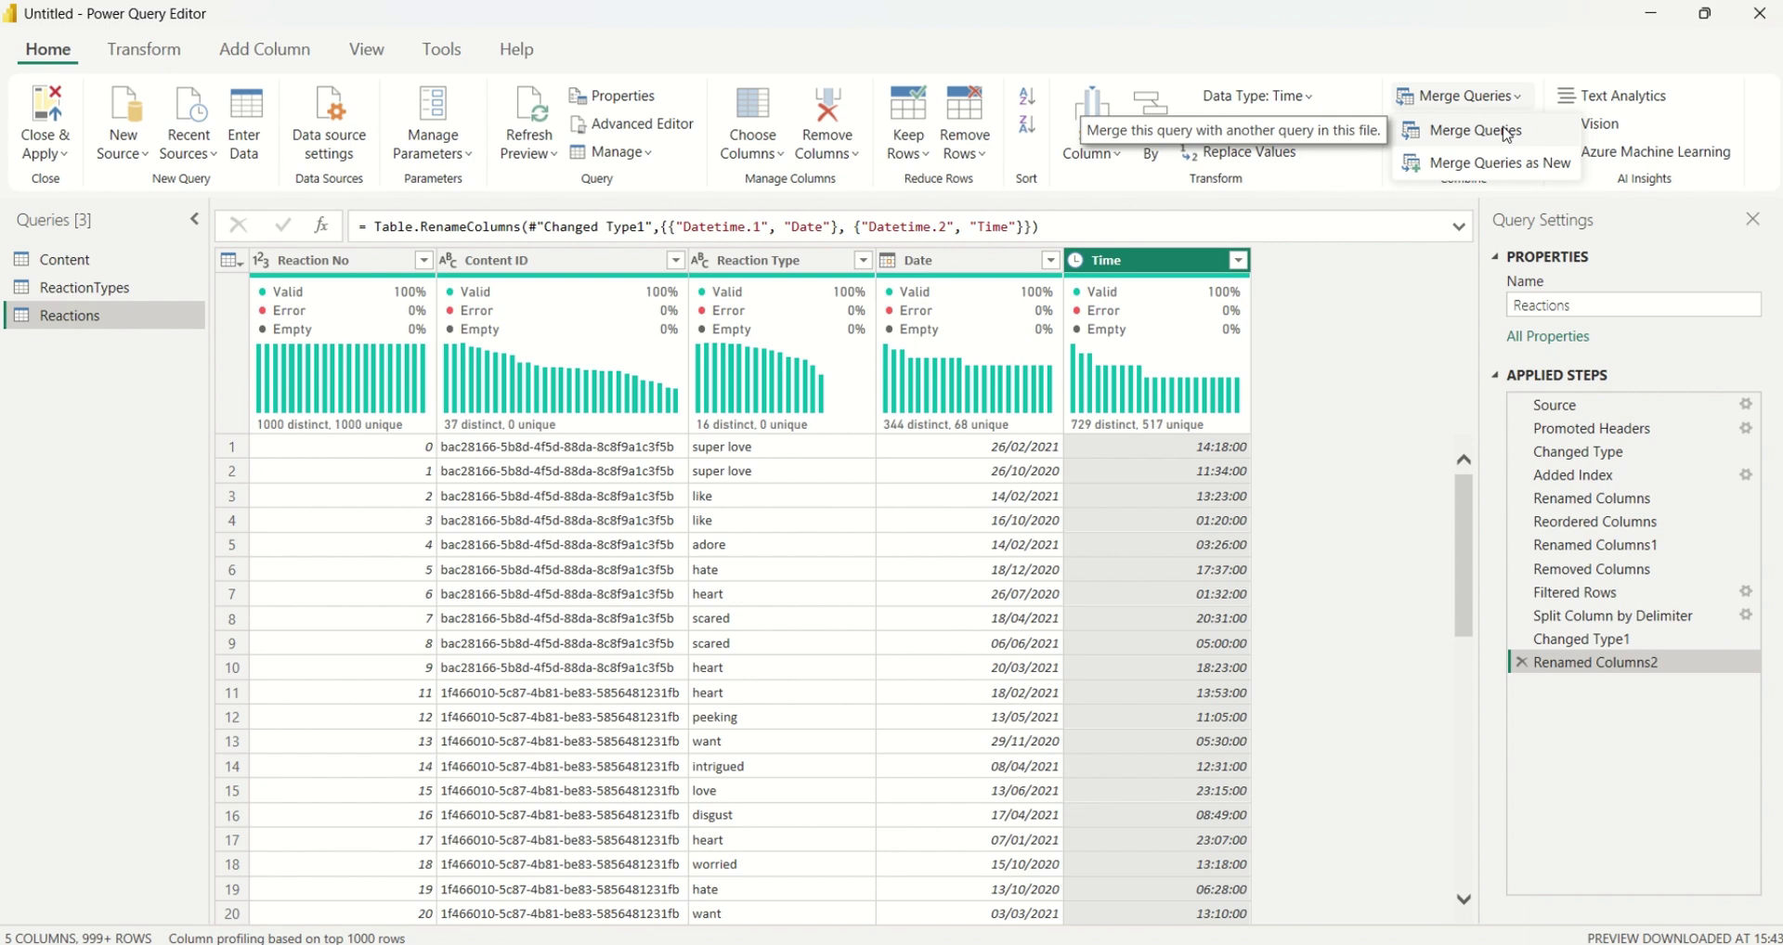
click(1506, 136)
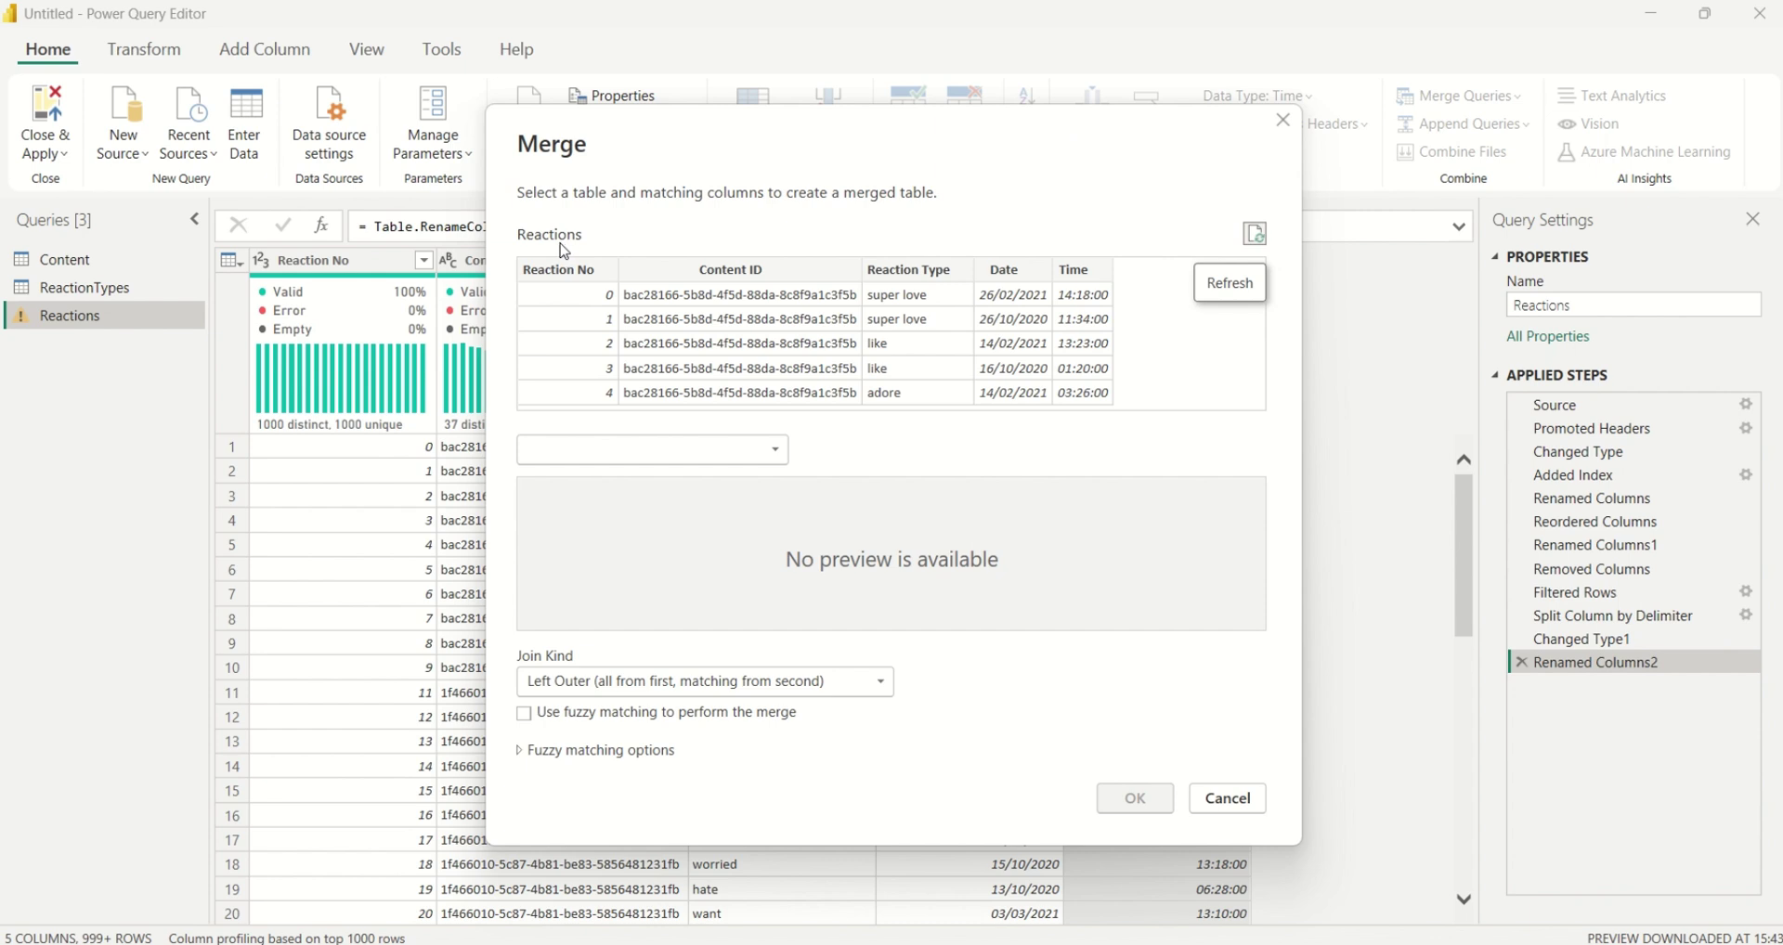
click(659, 455)
click(597, 481)
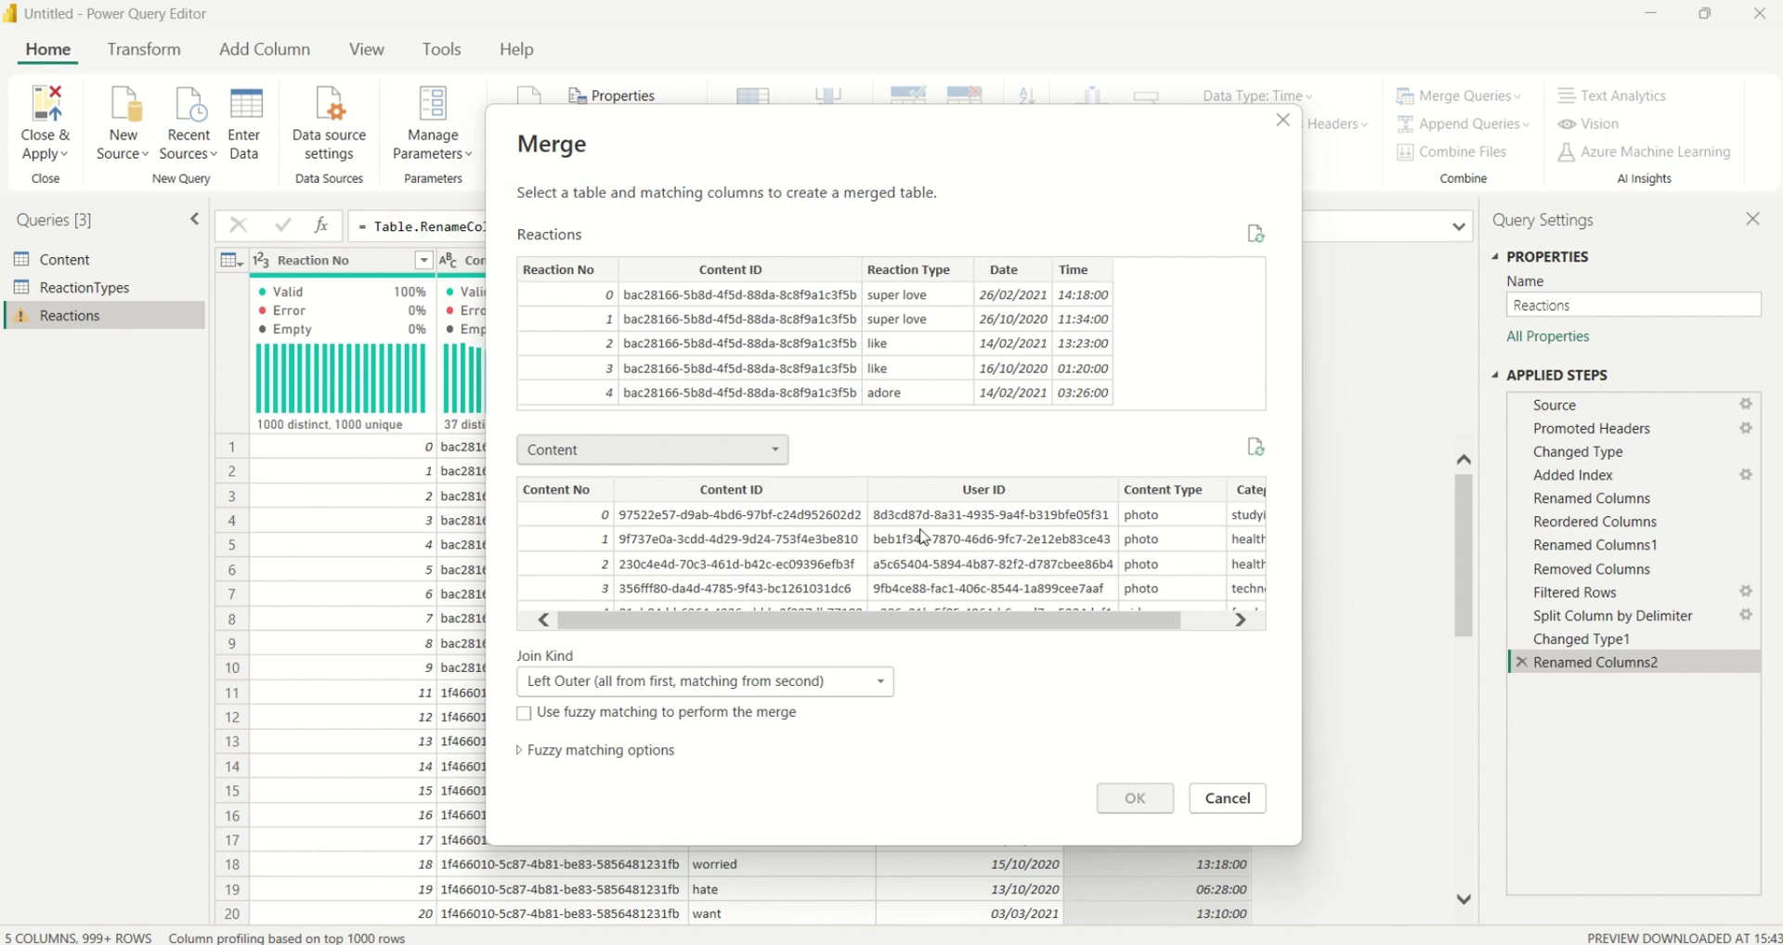
click(831, 276)
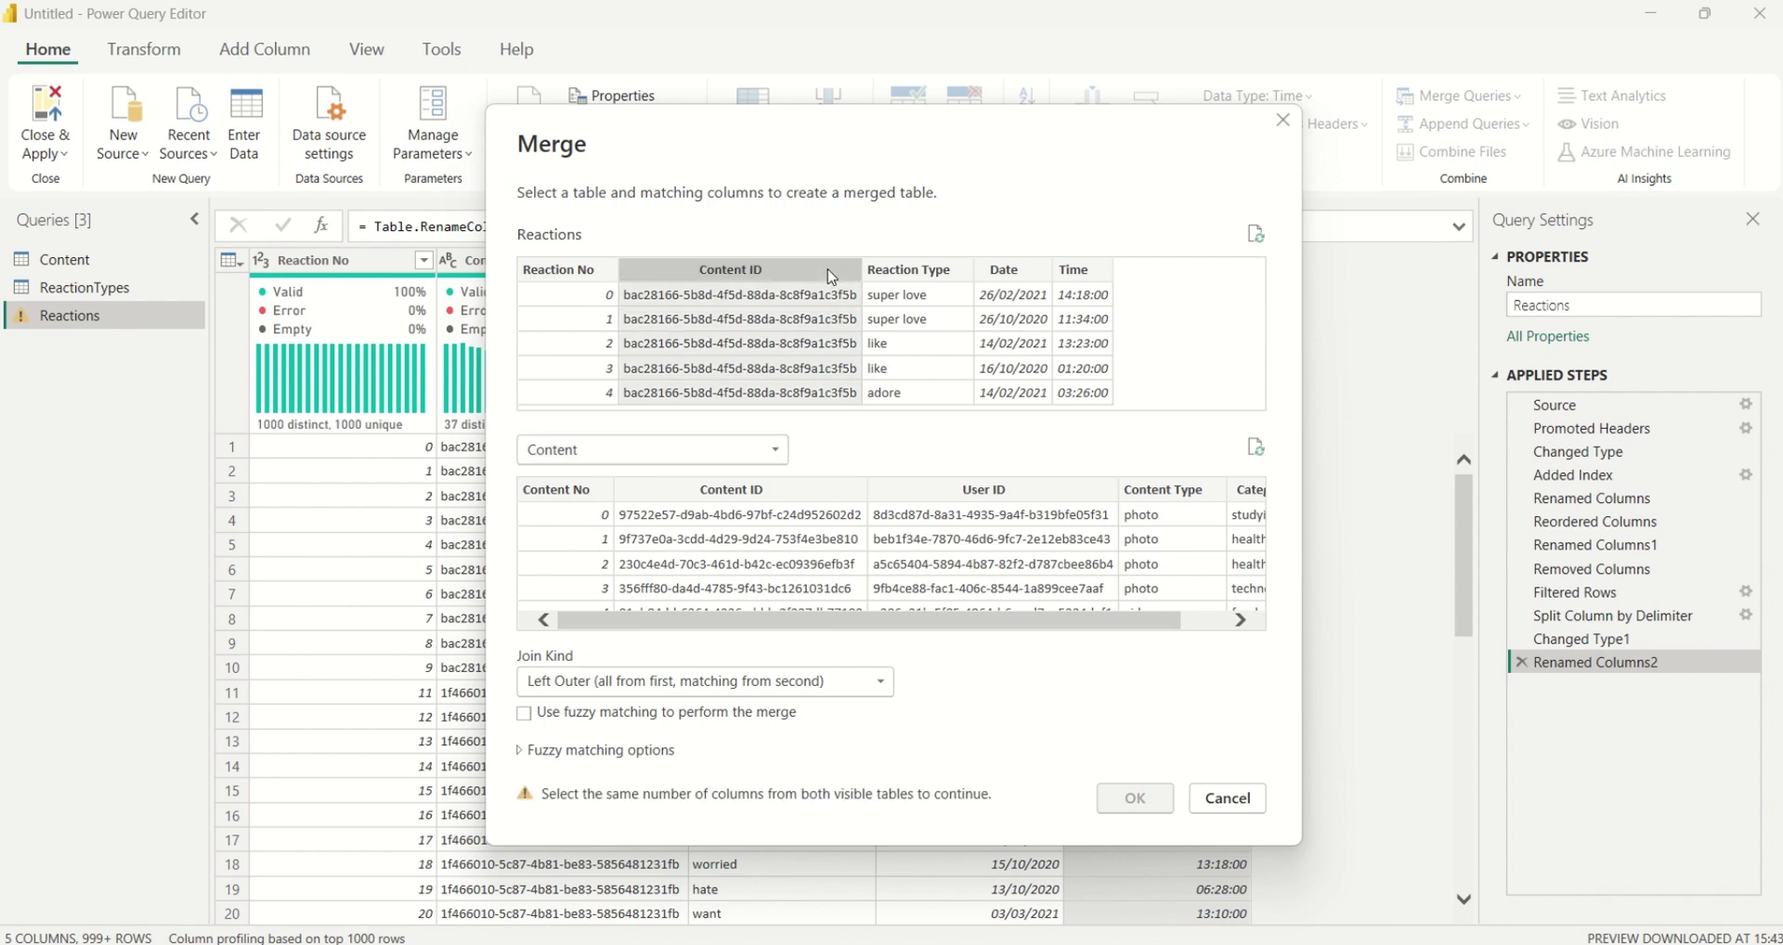
click(822, 496)
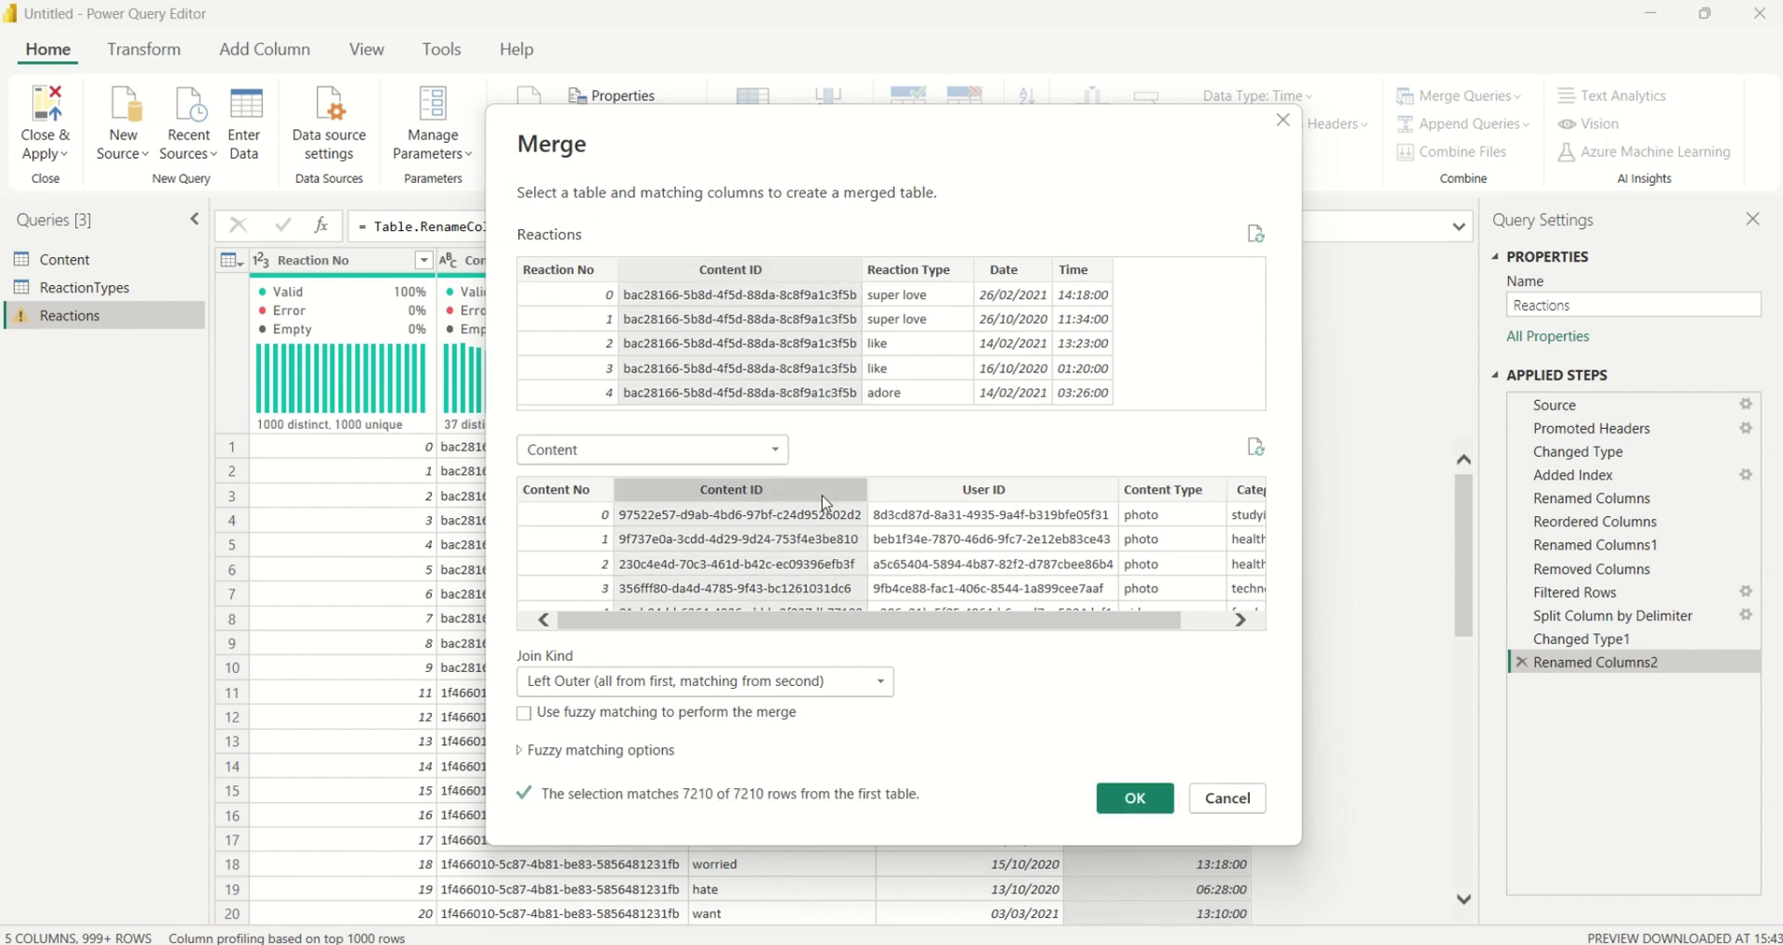
click(1135, 800)
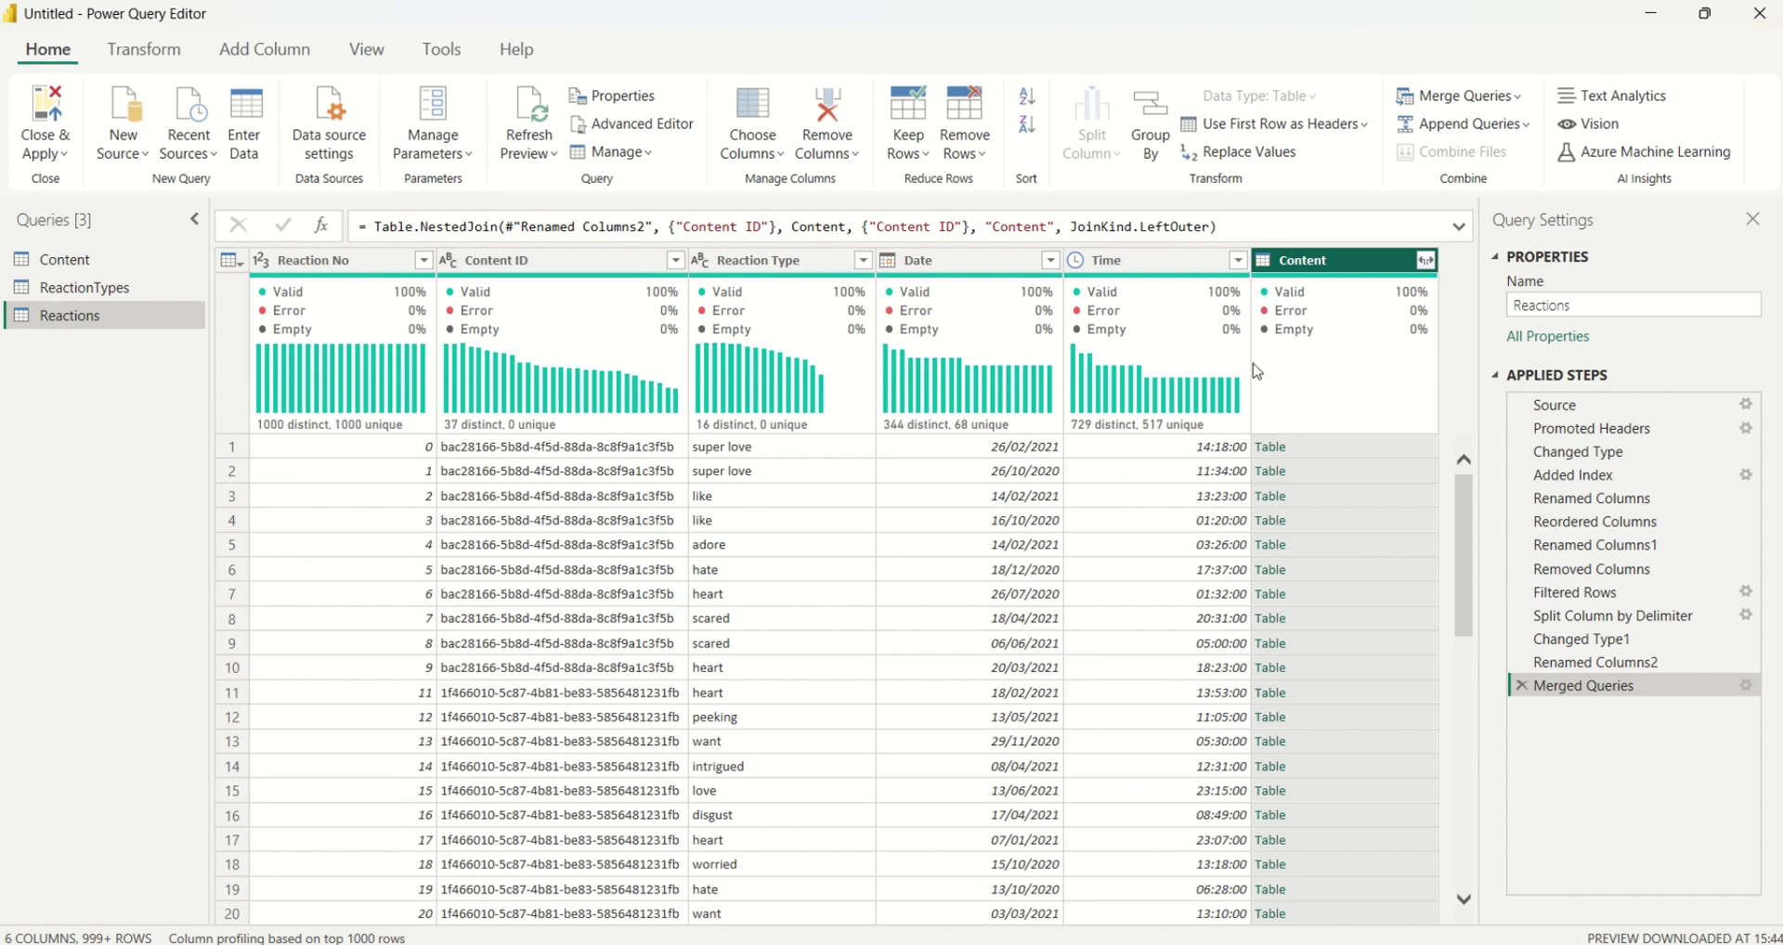
- Expand the merged Content column to only Content Type and Category, without using the original column name as prefix
click(1425, 261)
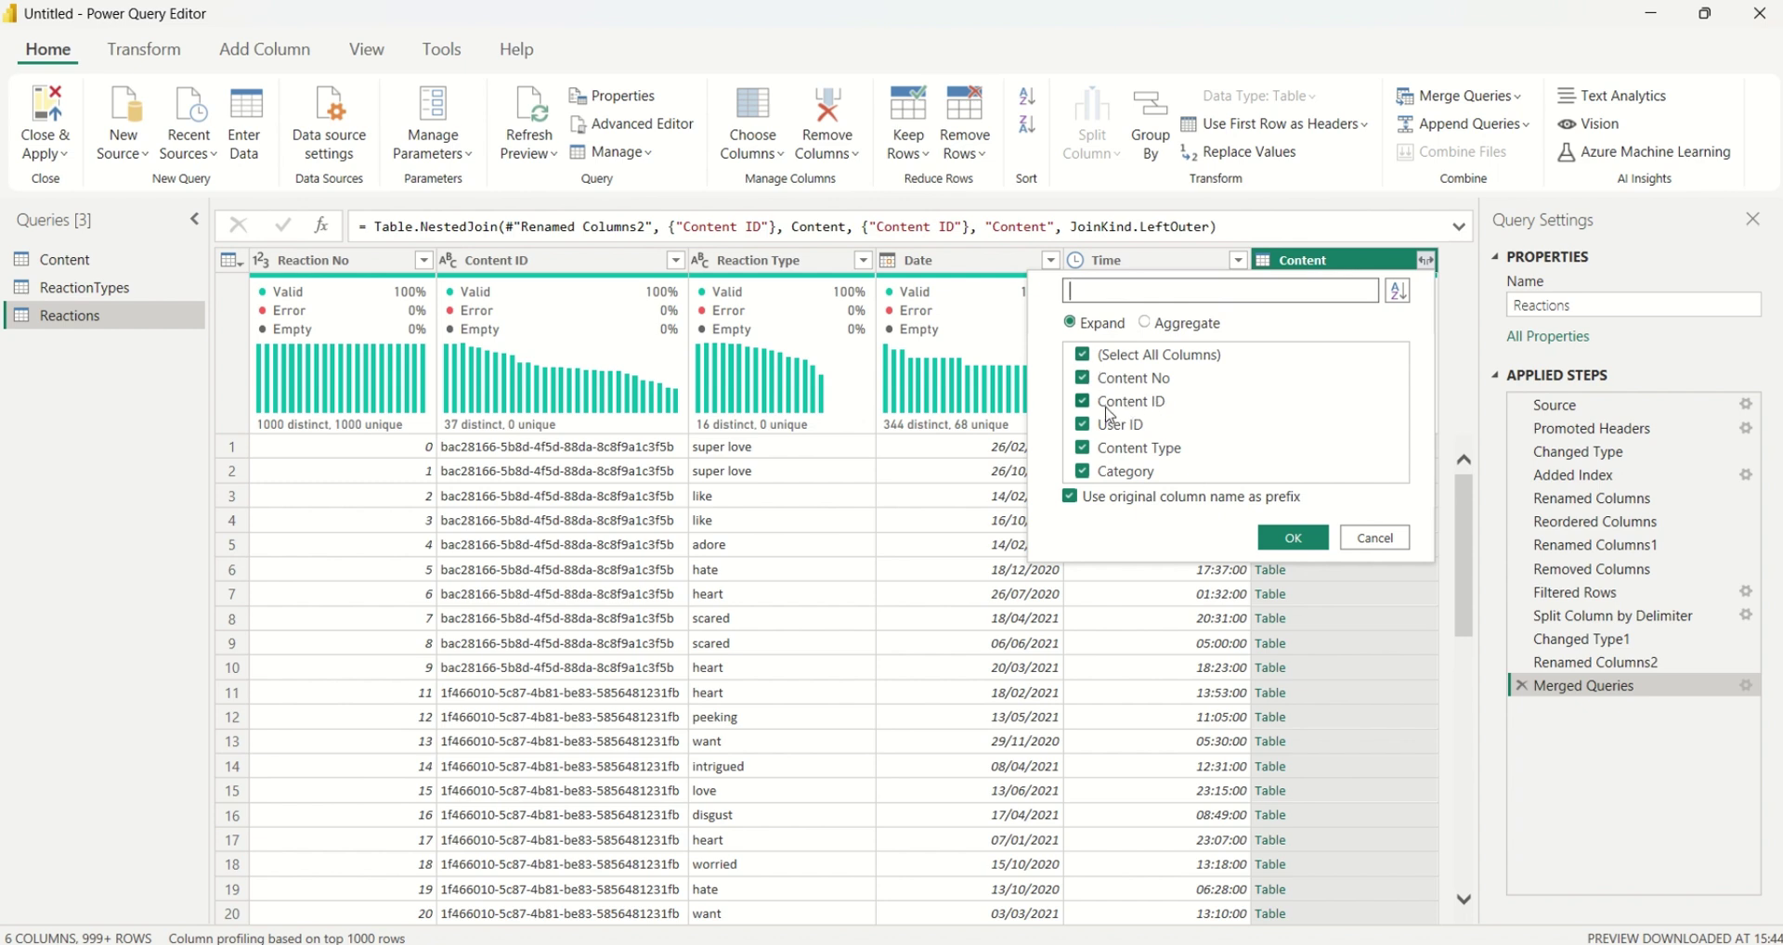
click(1084, 360)
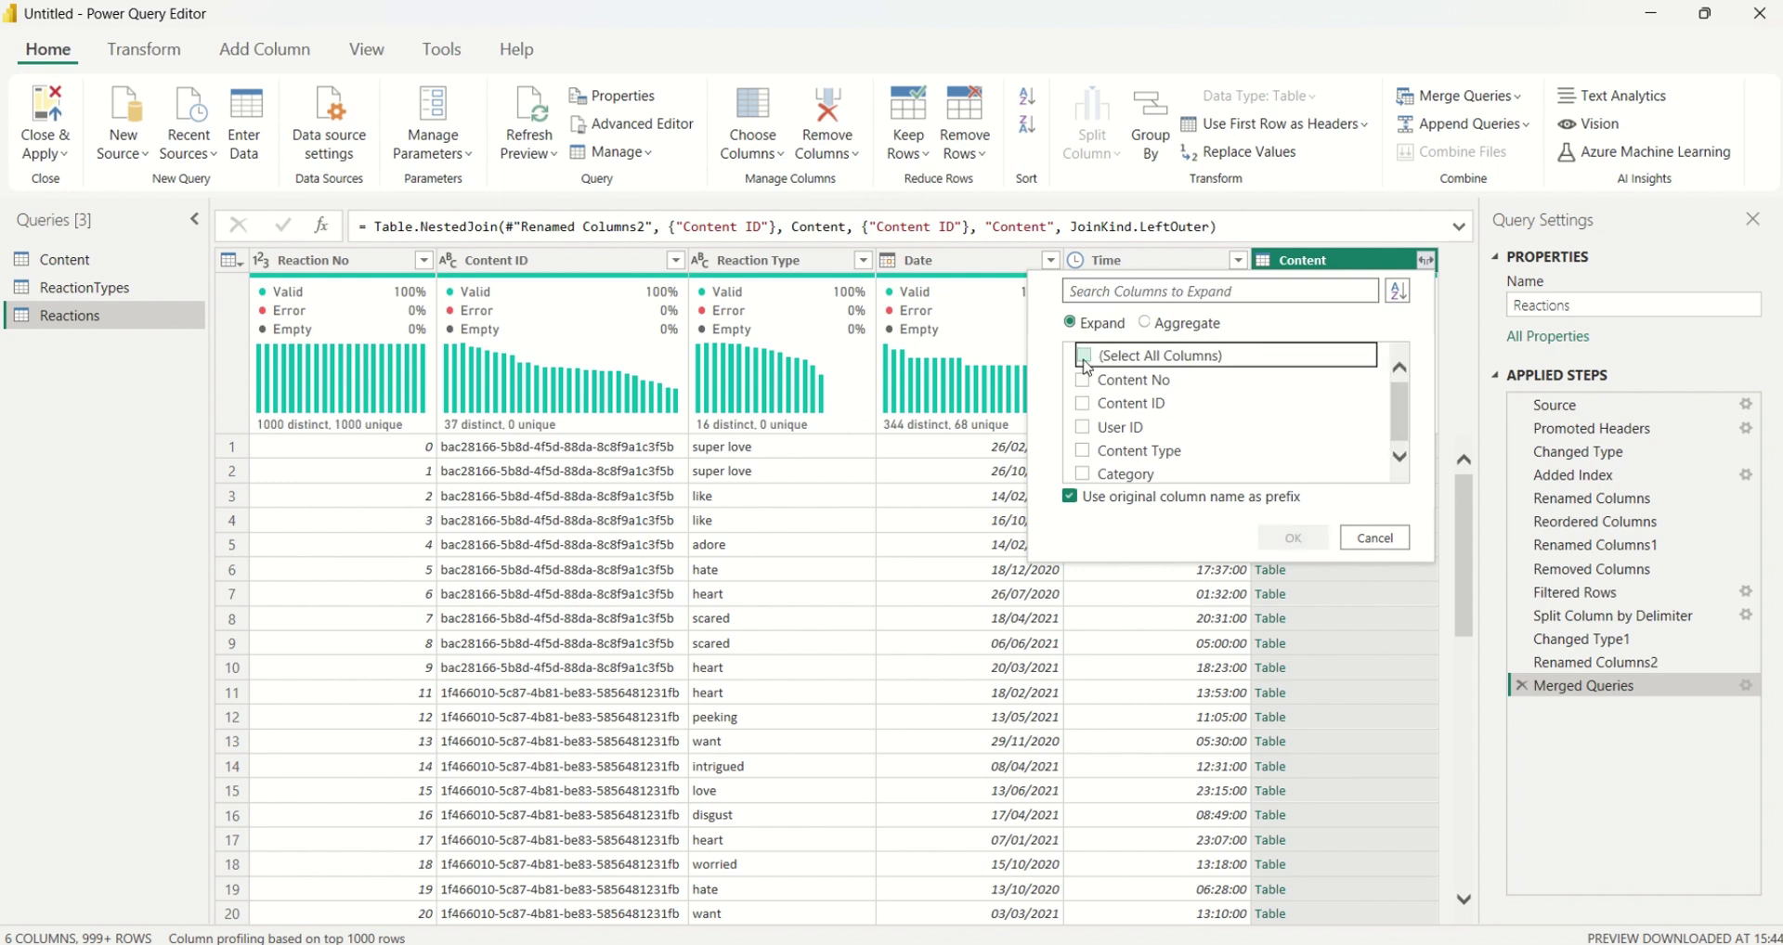
click(1086, 452)
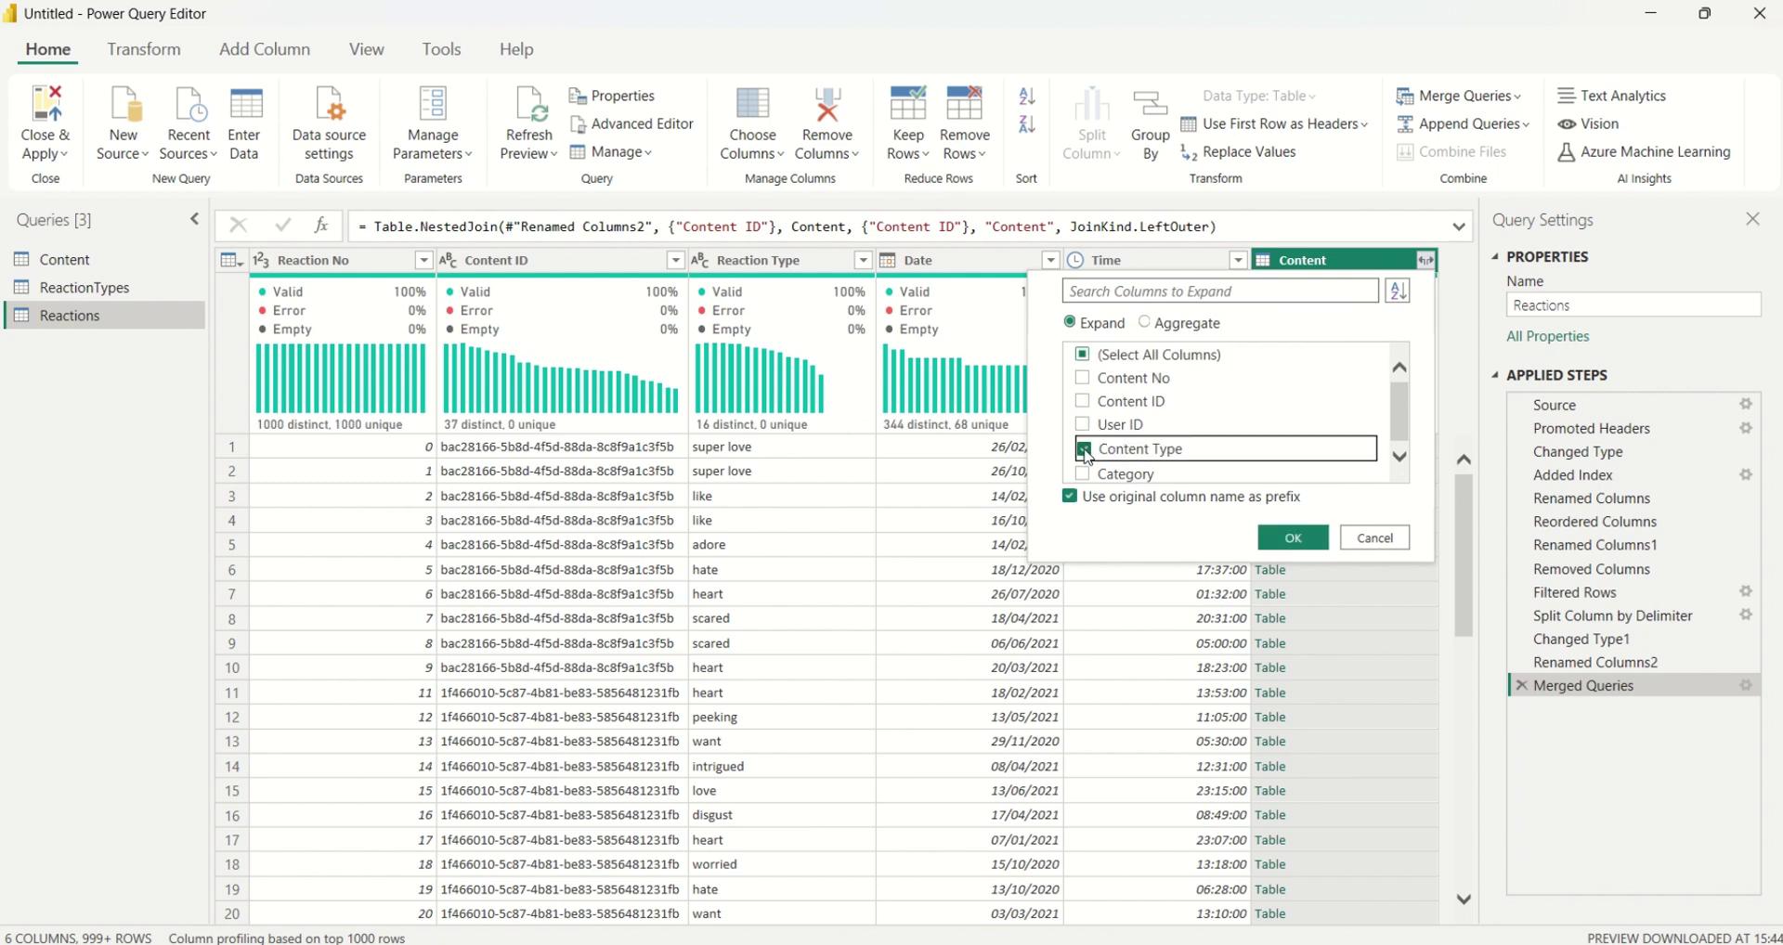
click(1083, 476)
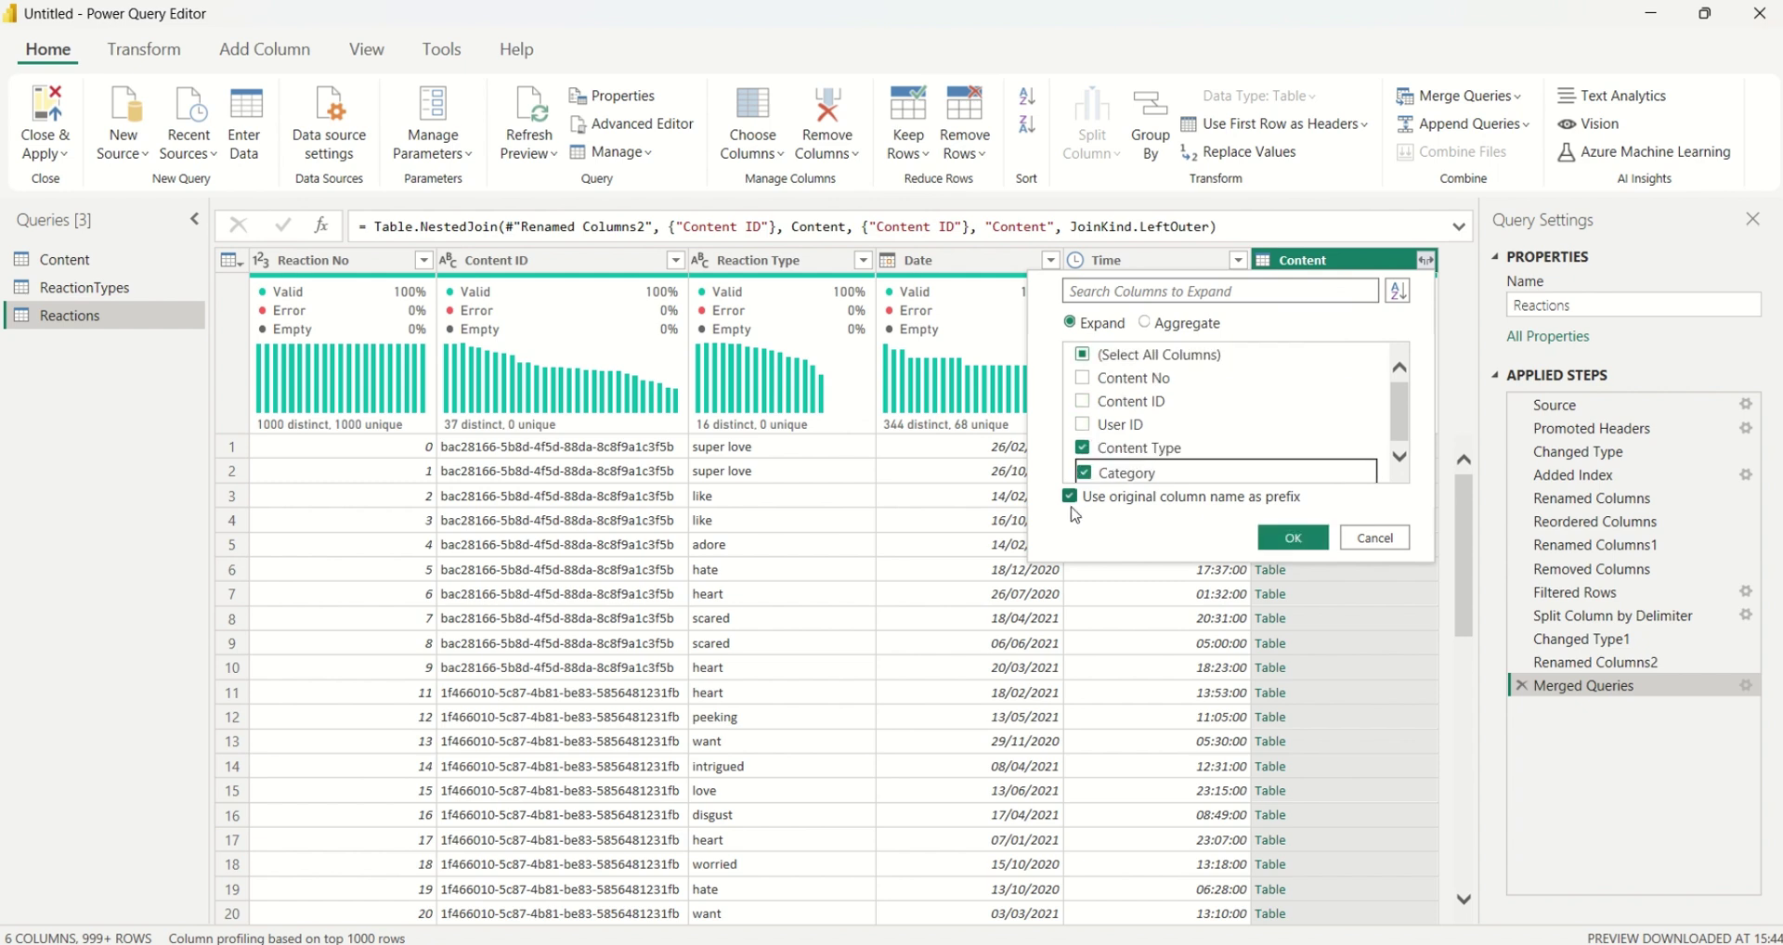
click(1070, 499)
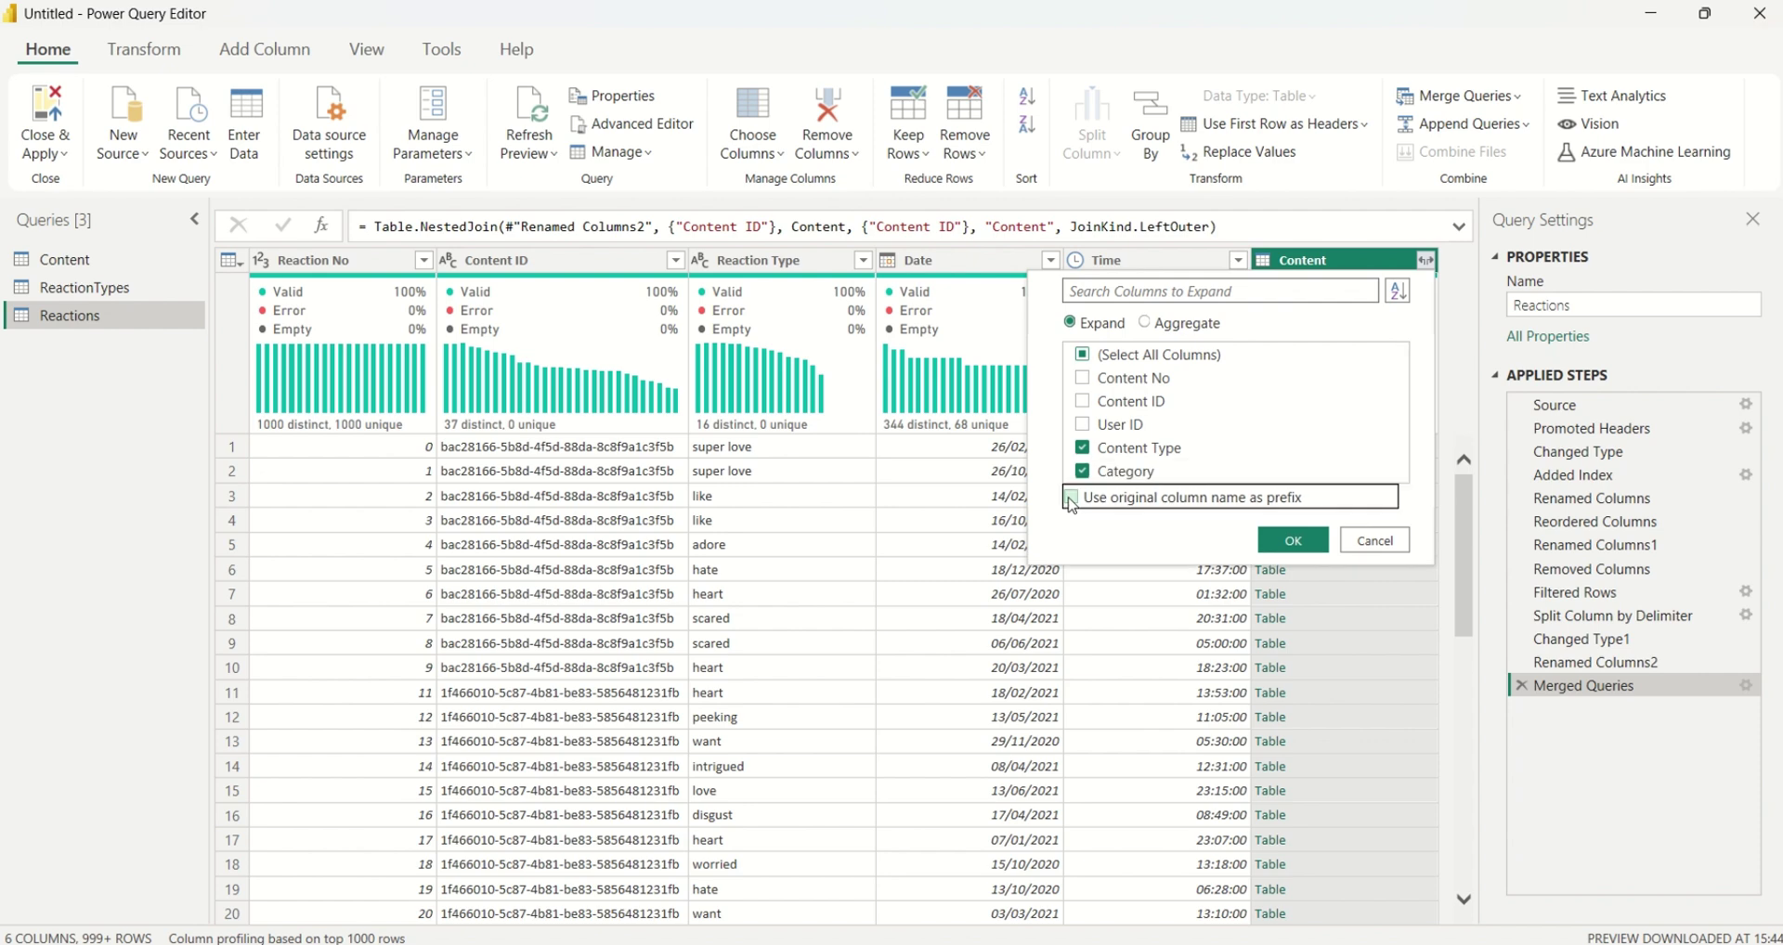
click(1280, 546)
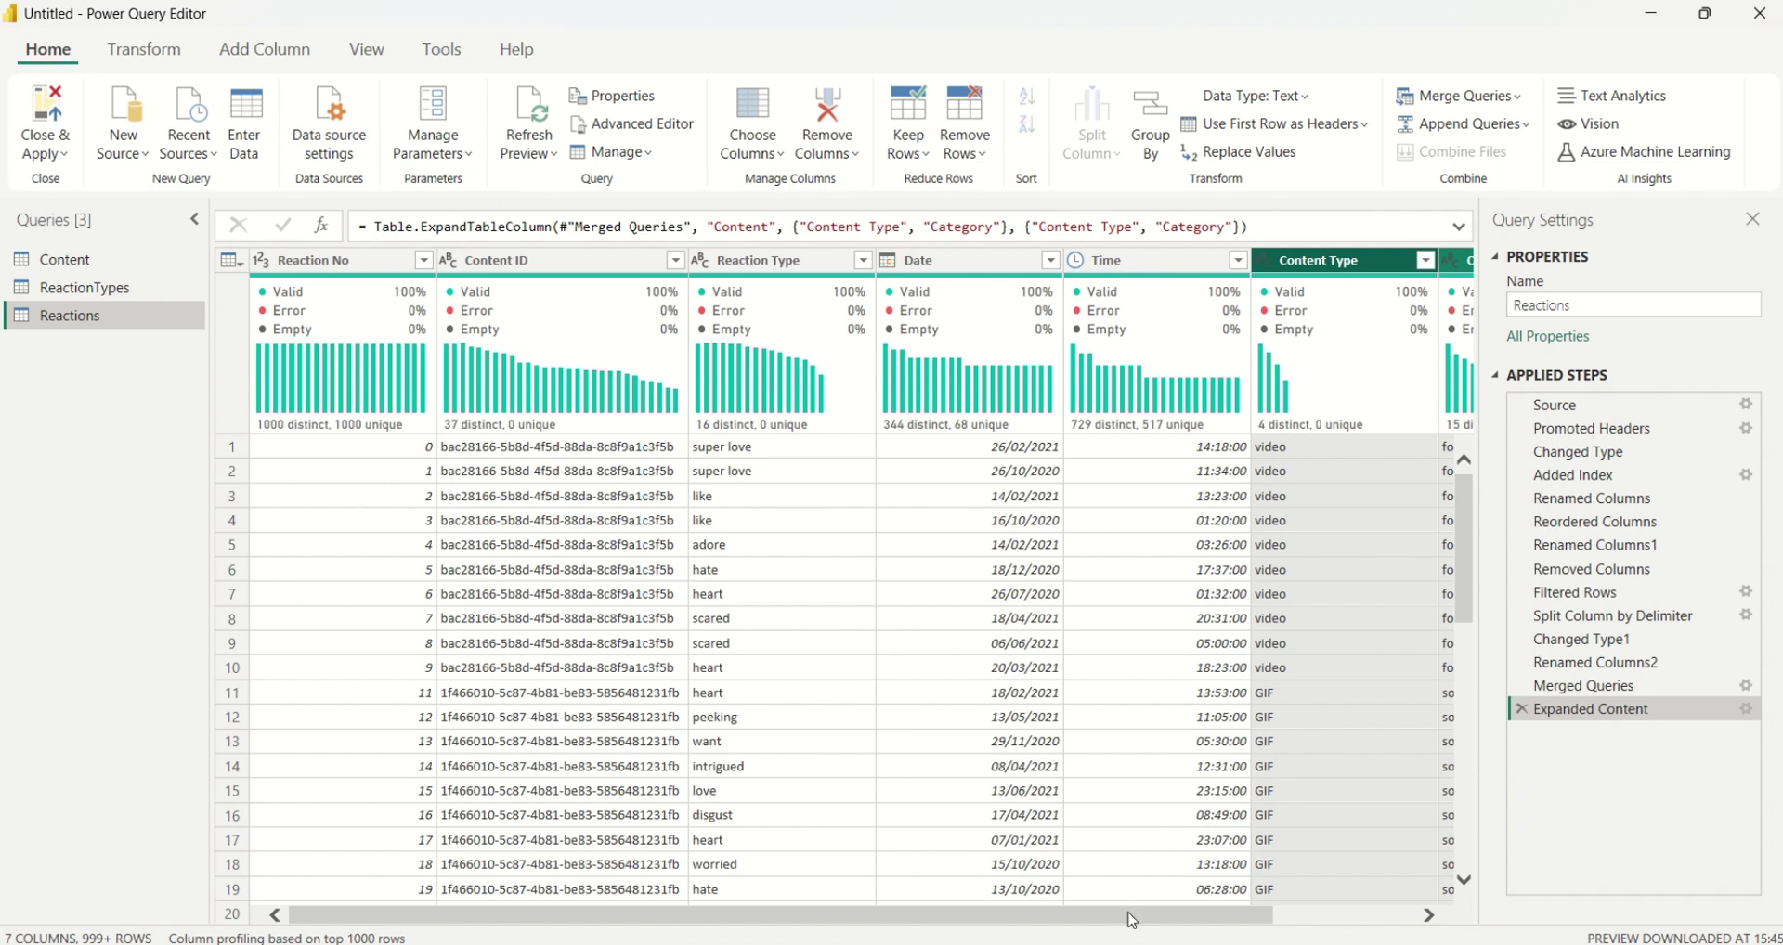
drag(1179, 916, 1272, 929)
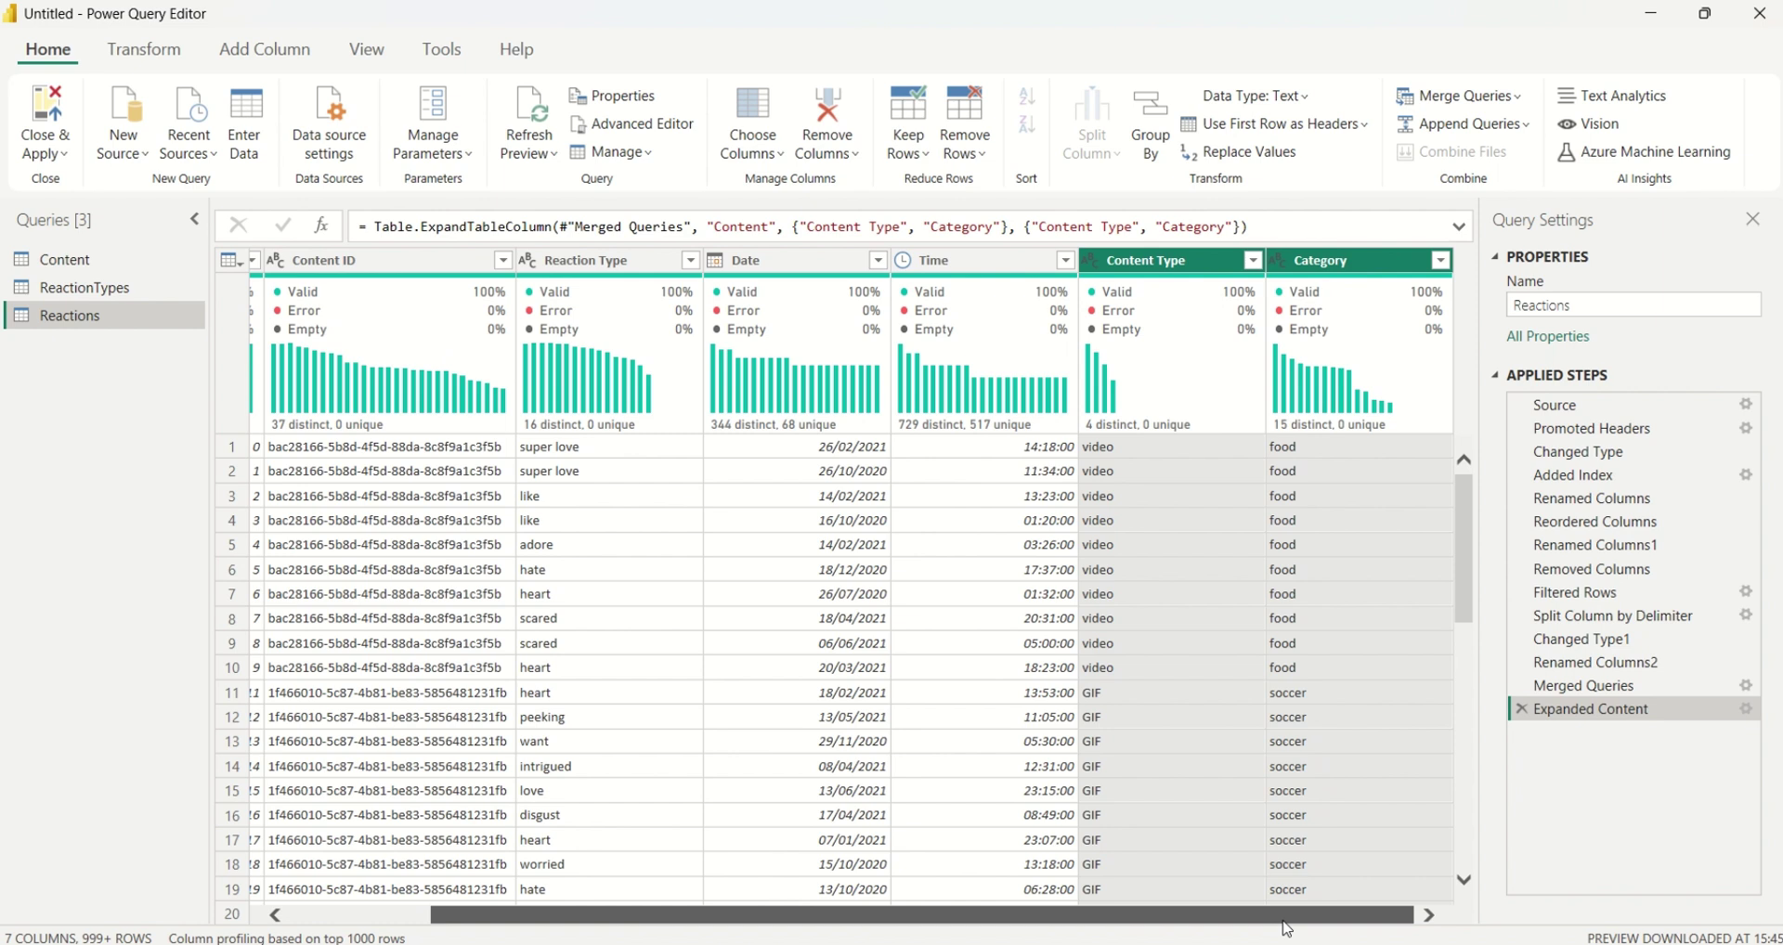
drag(1286, 928, 1338, 929)
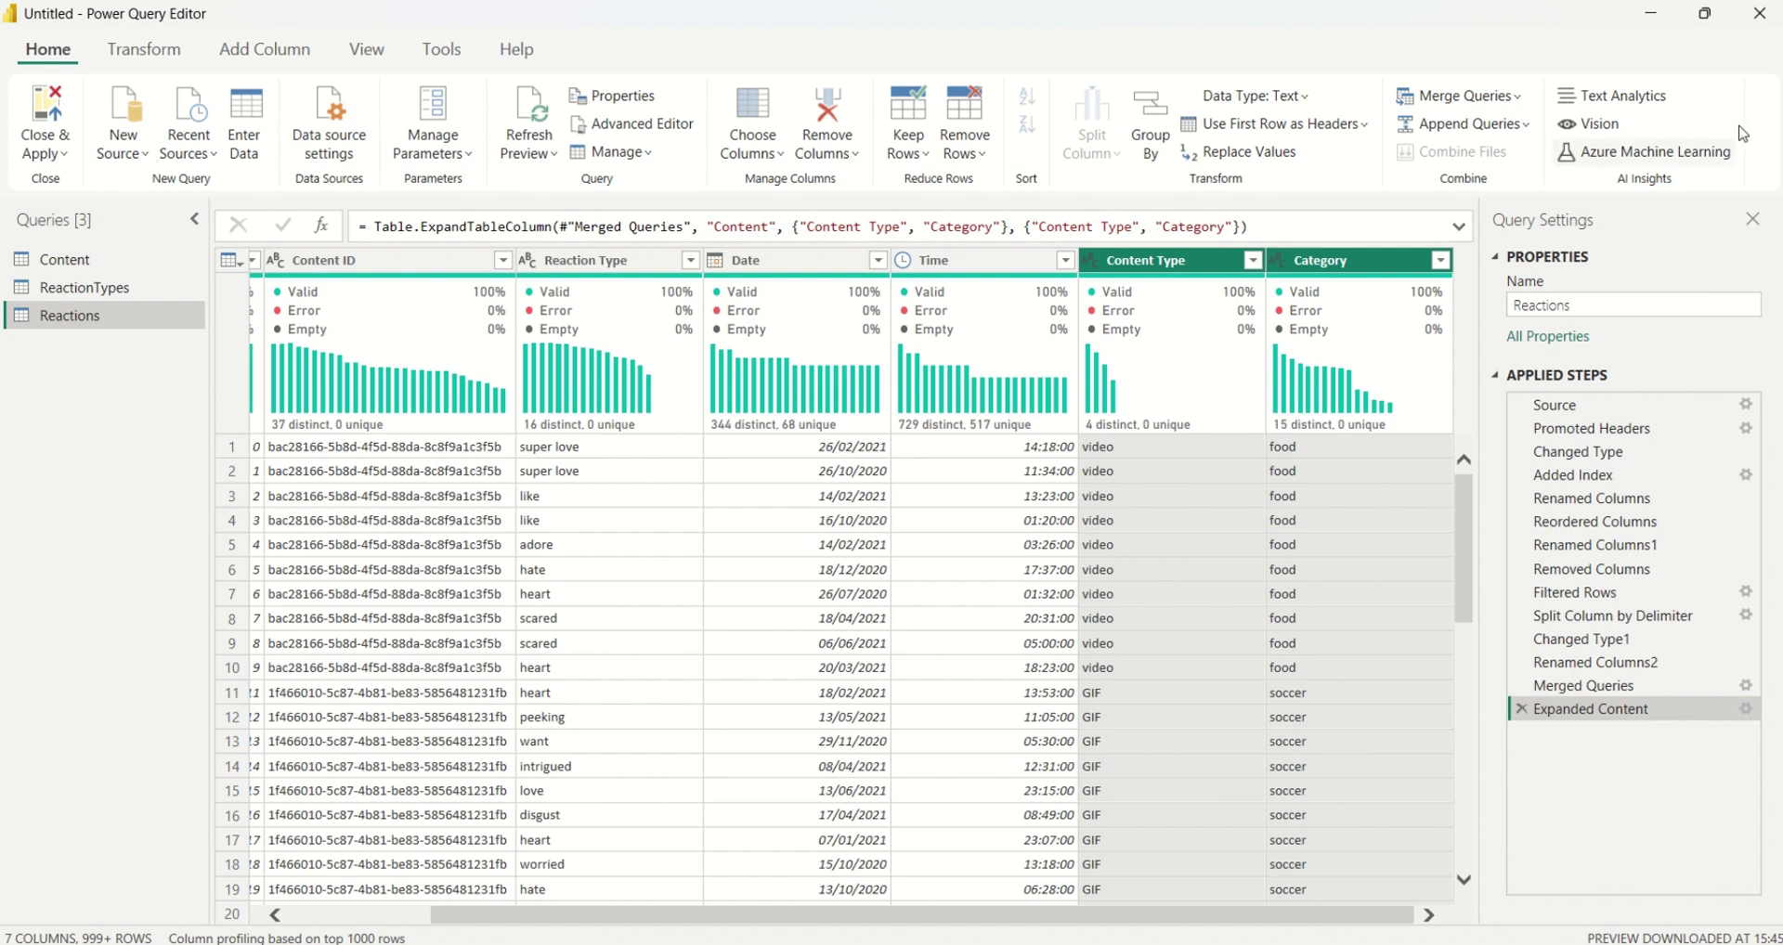
- Merge Reactions with the ReactionTypes query, matching Reaction Type to Type with a Left Outer join
click(1524, 117)
click(1484, 149)
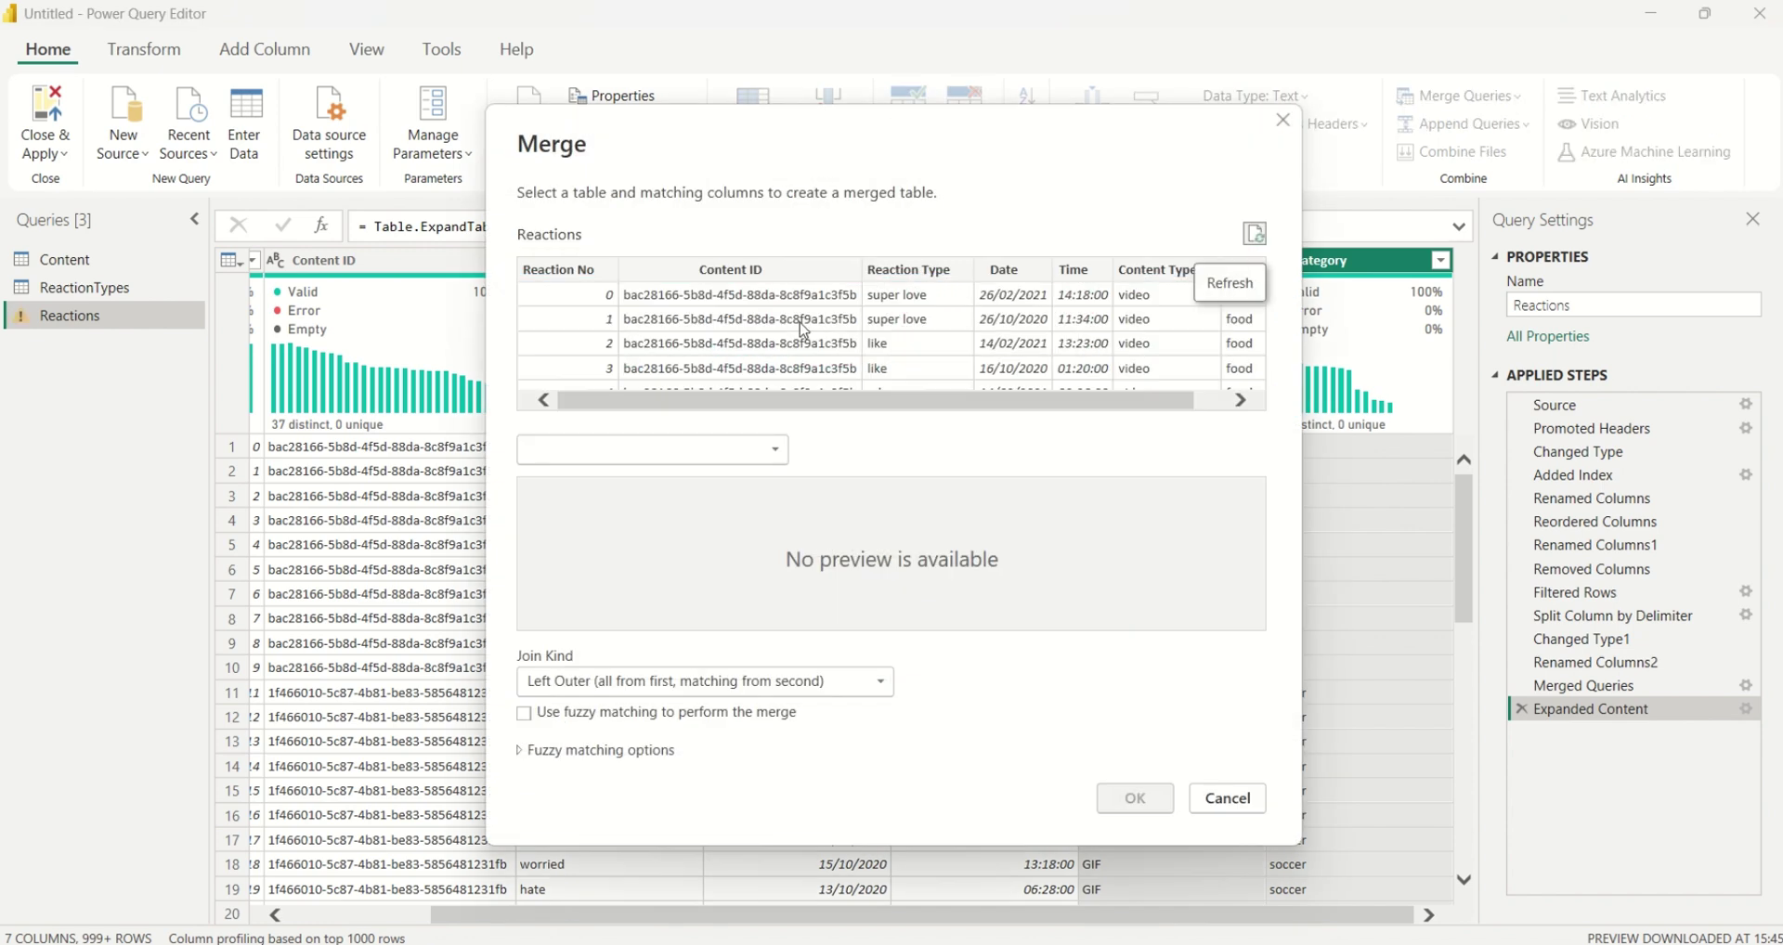
click(680, 449)
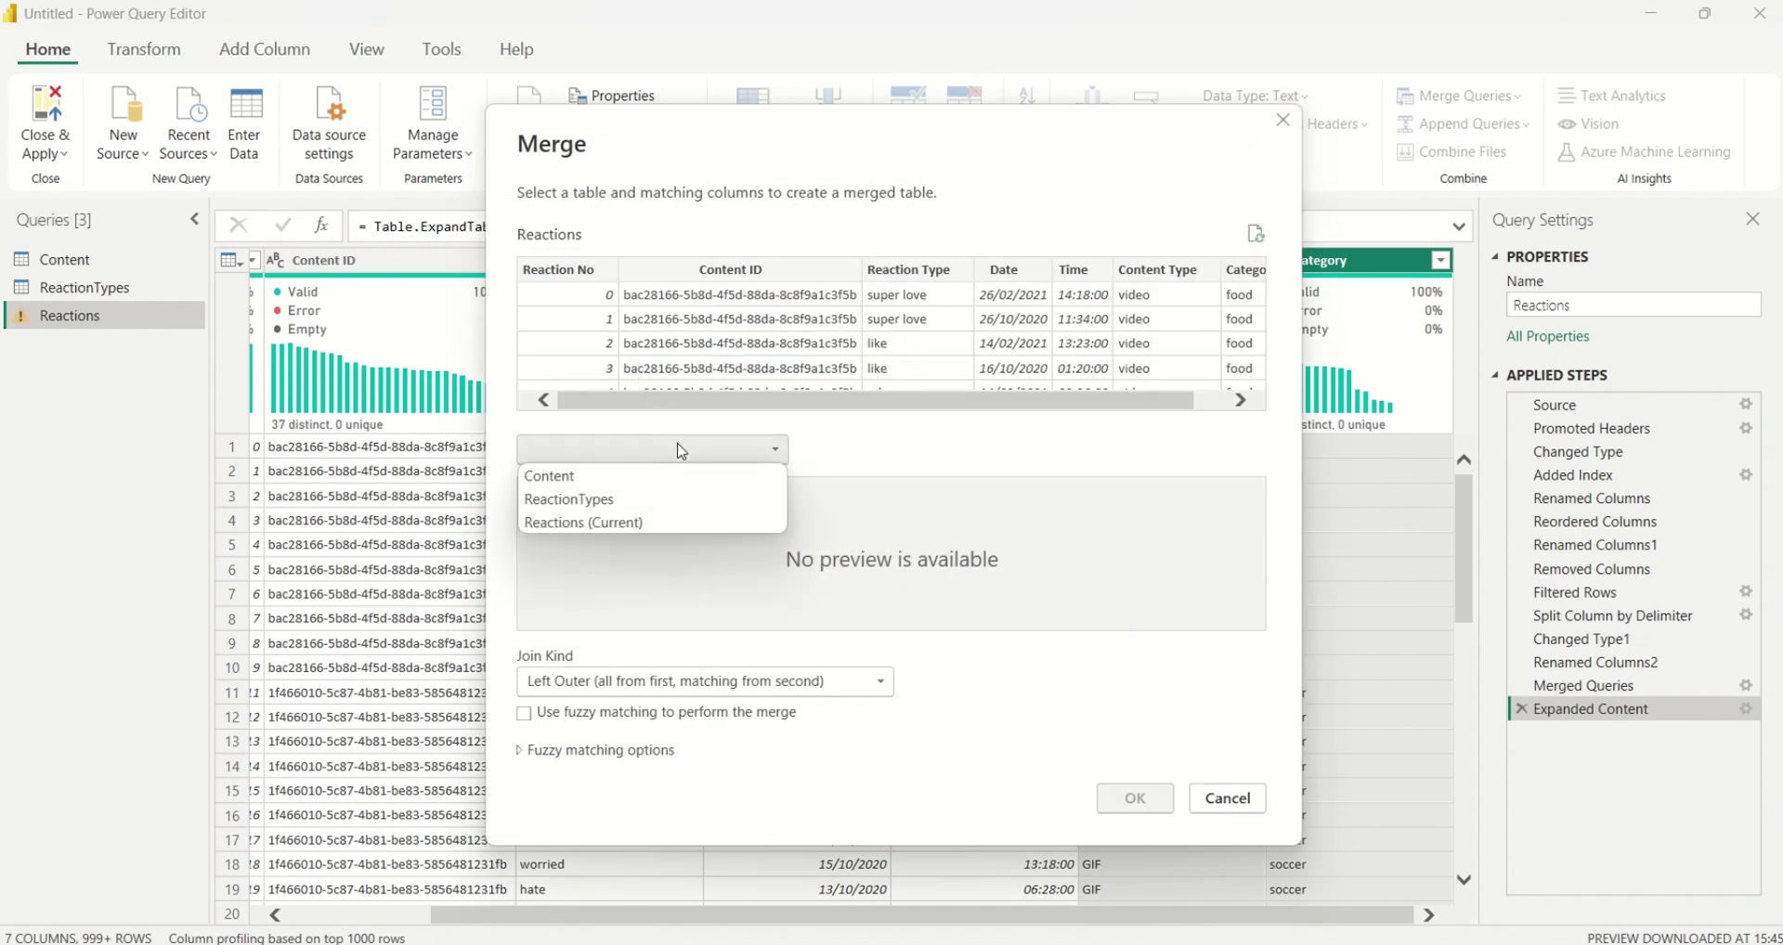
click(620, 503)
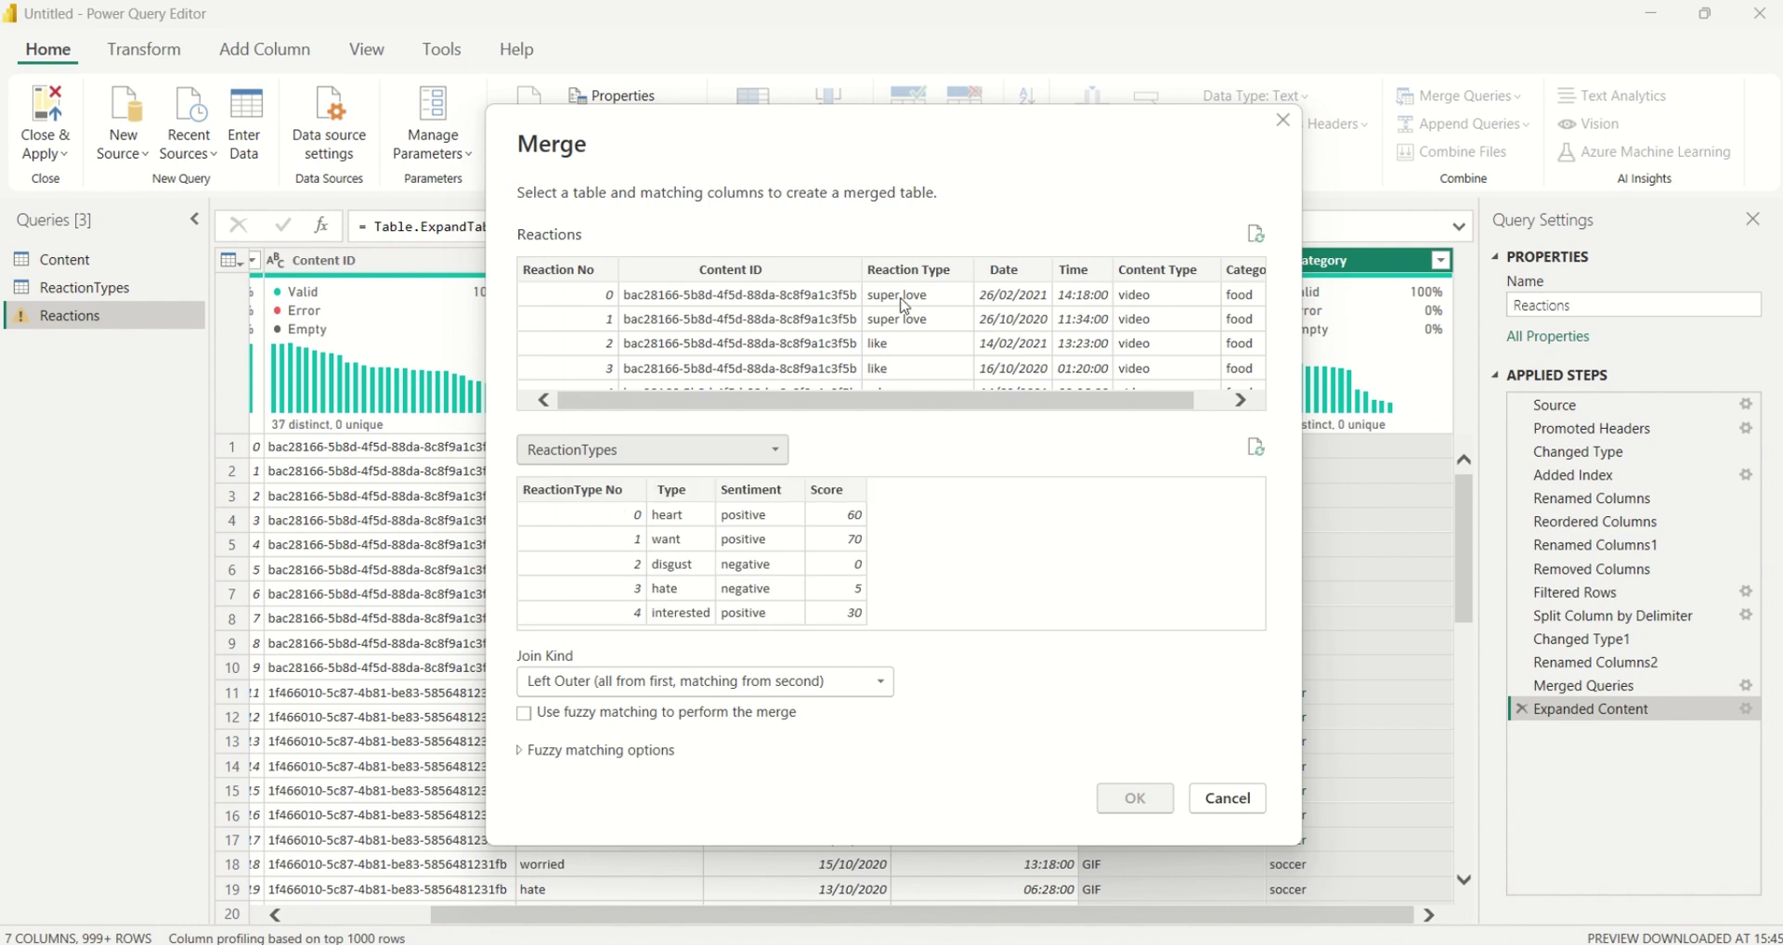
click(944, 279)
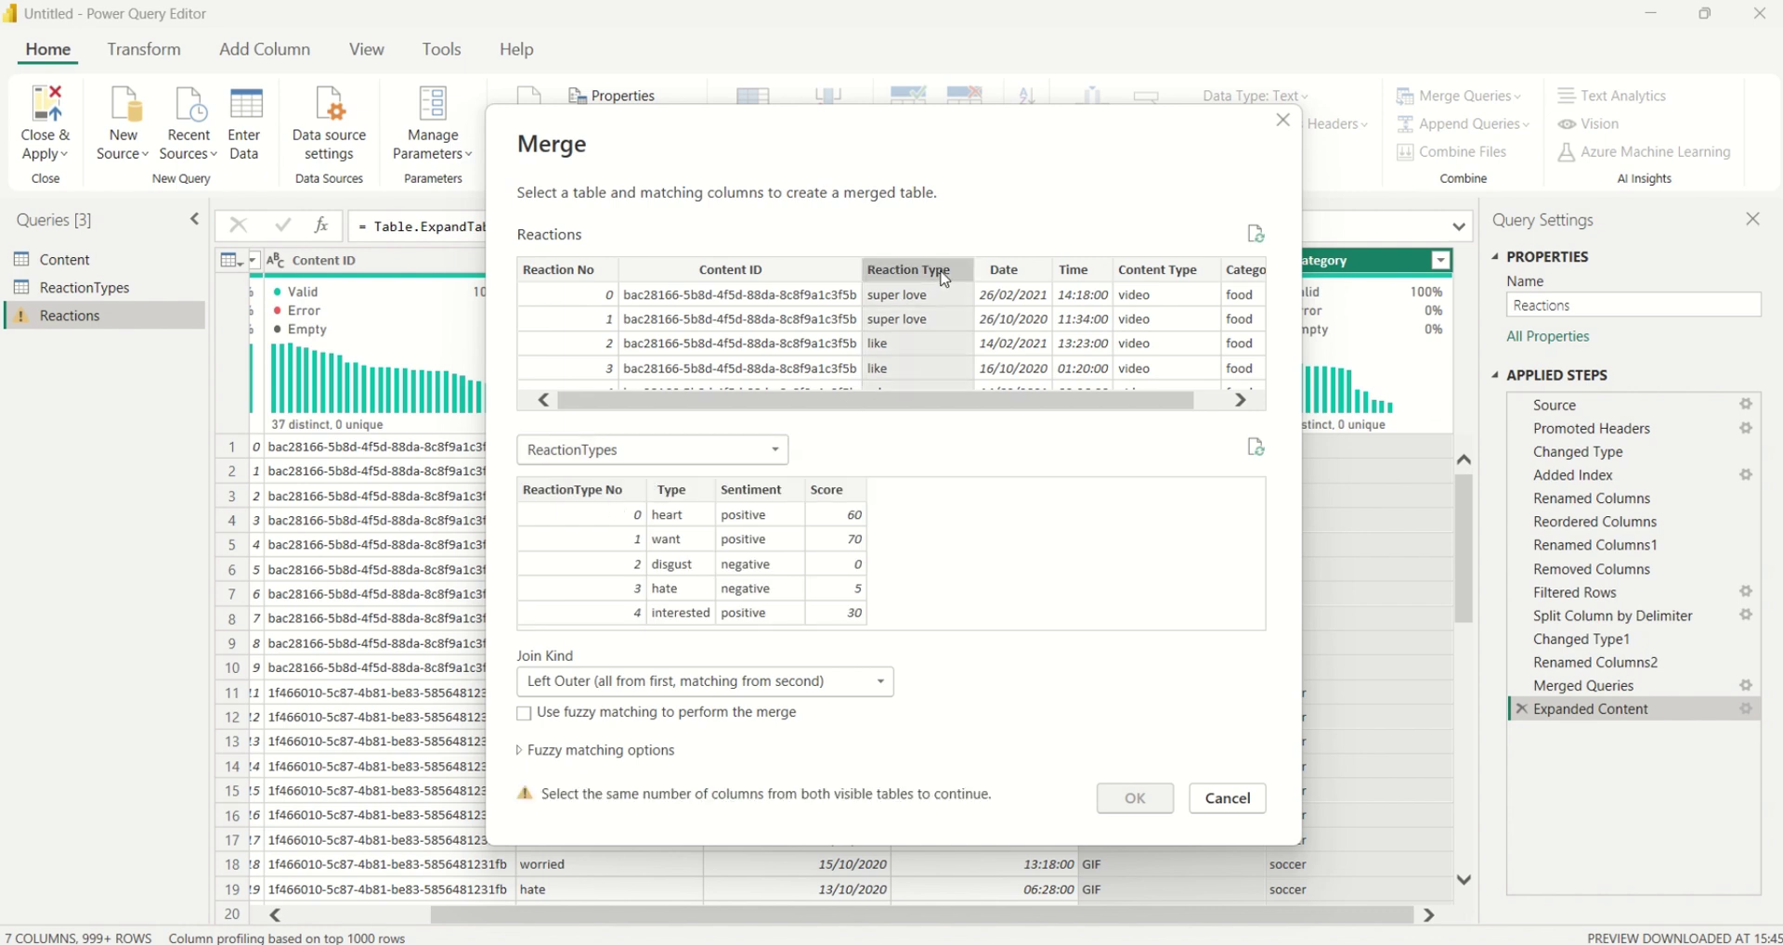
click(698, 495)
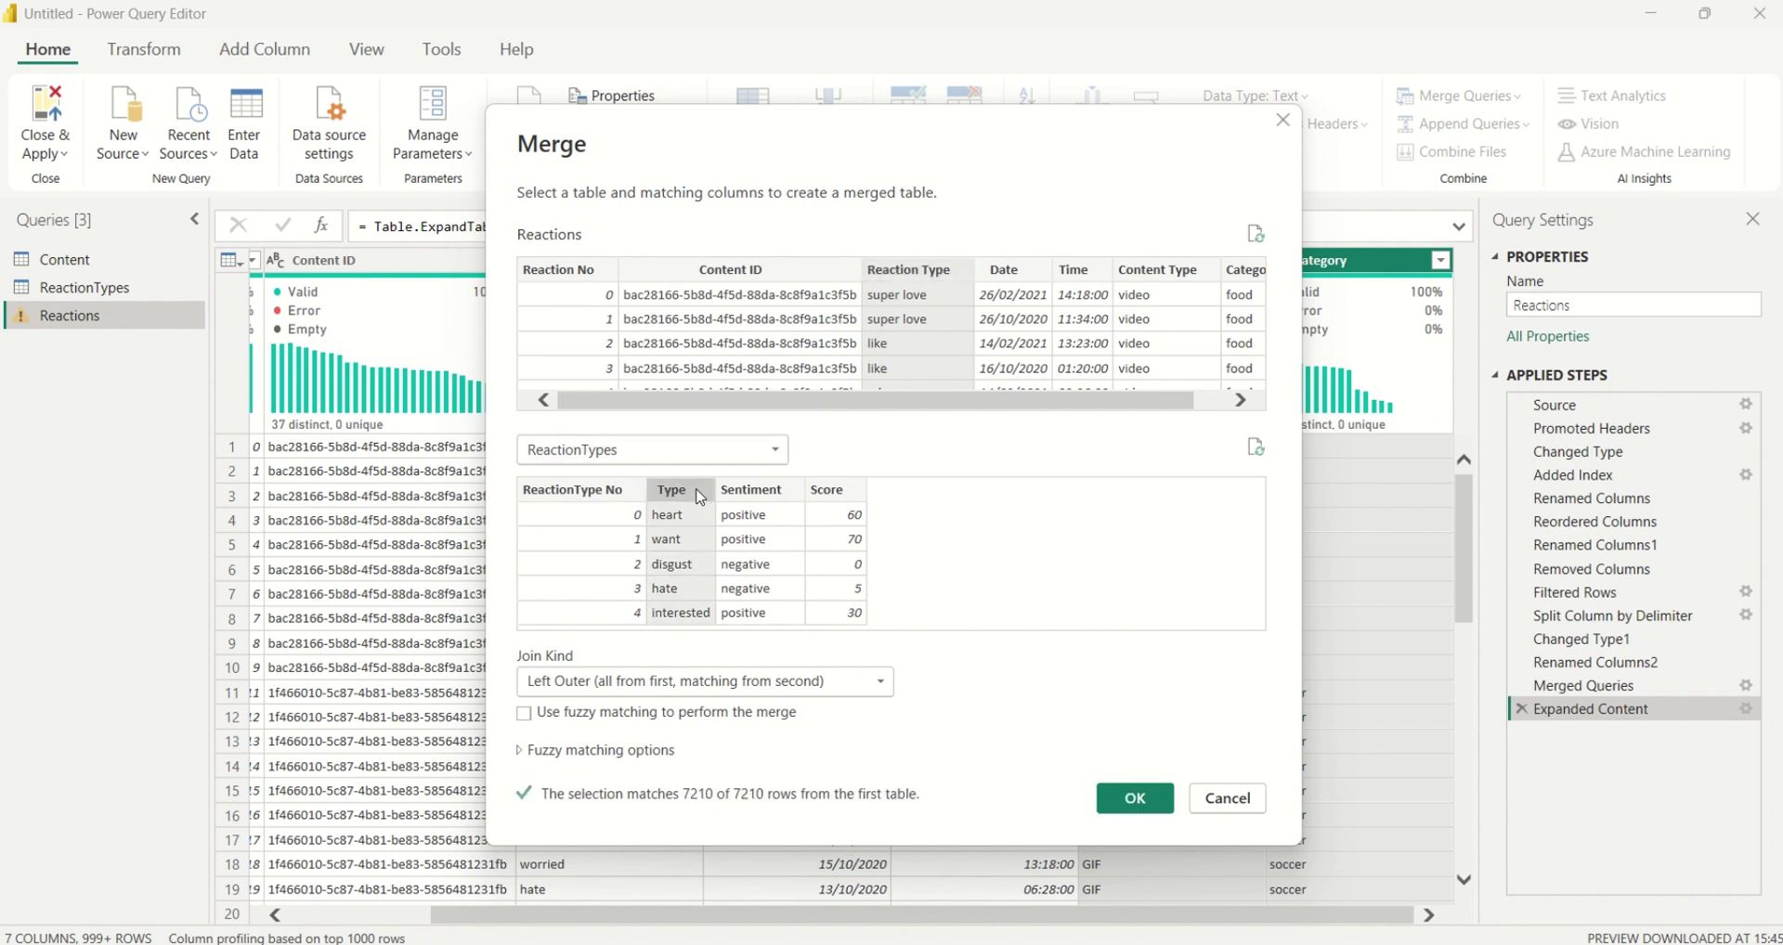
click(1133, 808)
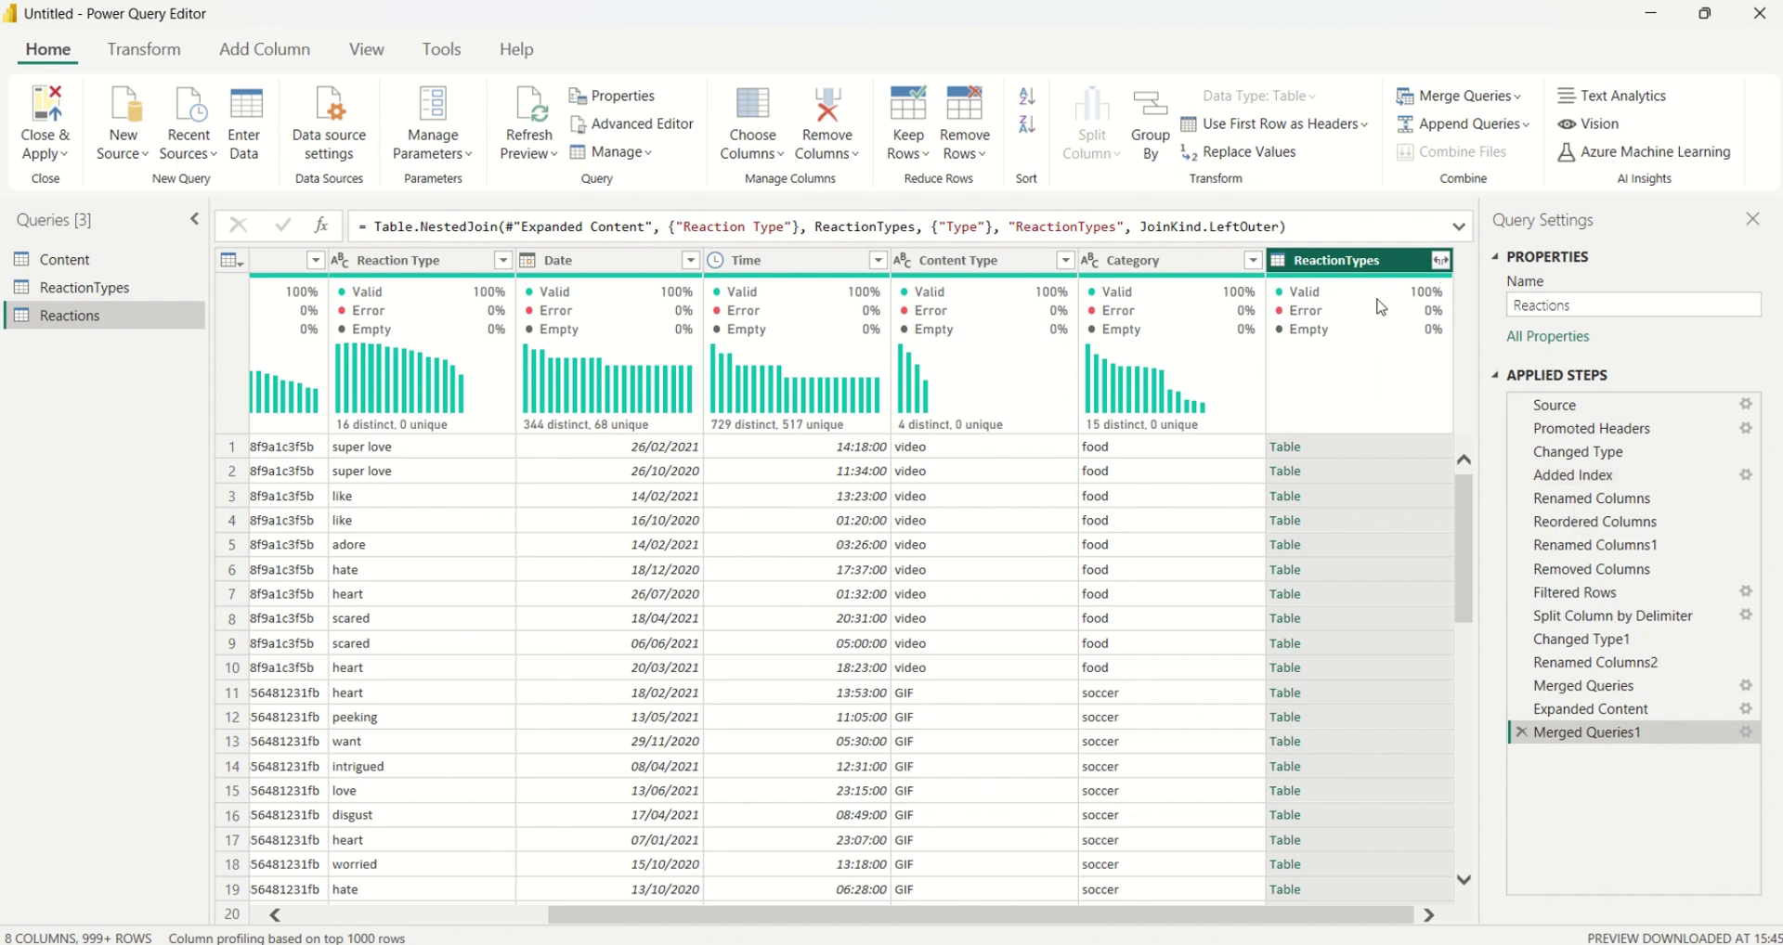
- Expand the merged ReactionTypes column to only Sentiment and Score, without the original column name as prefix
click(1441, 262)
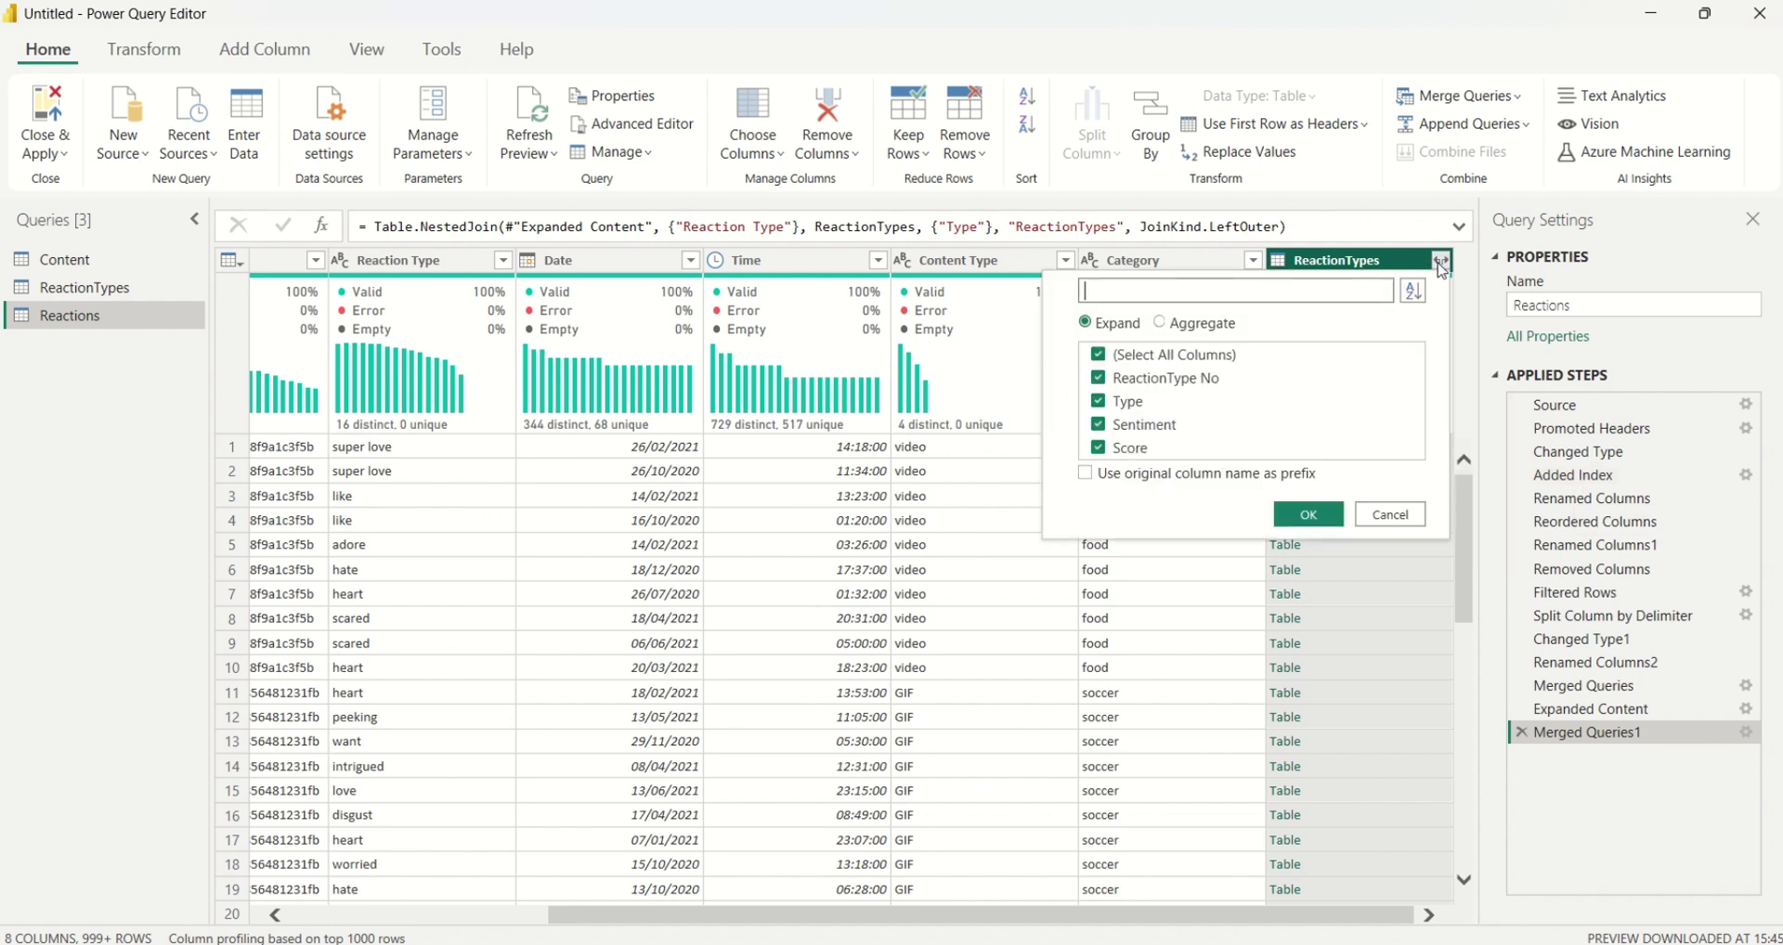
click(1099, 356)
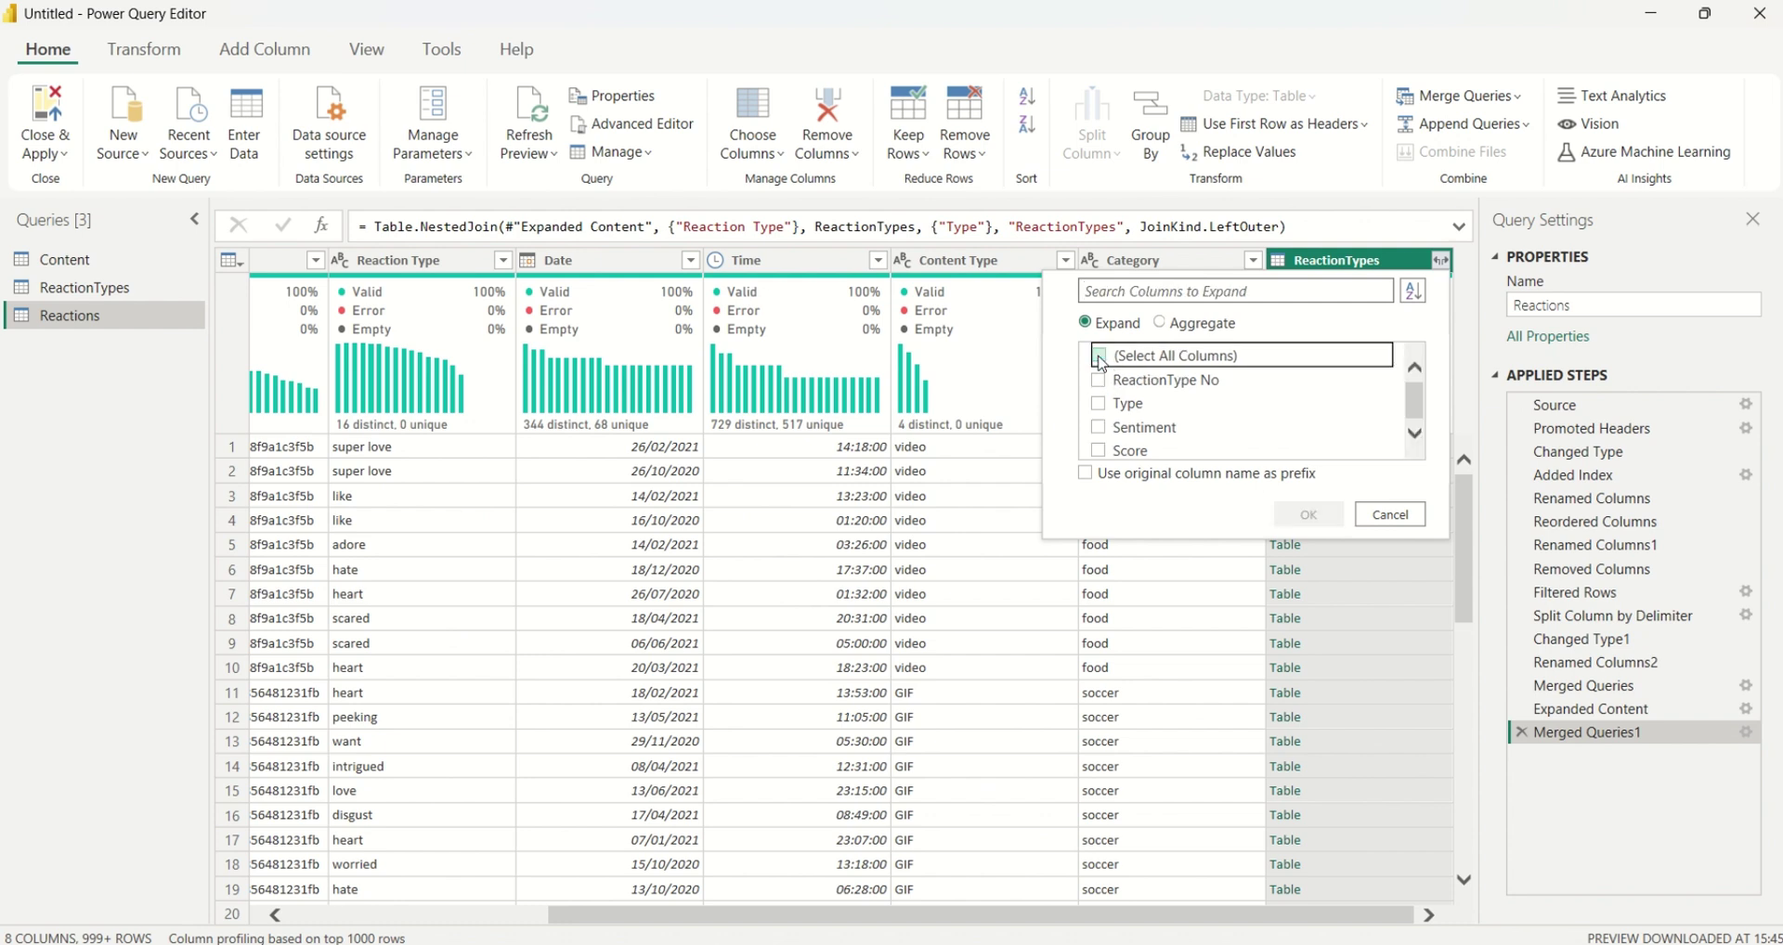
click(1099, 427)
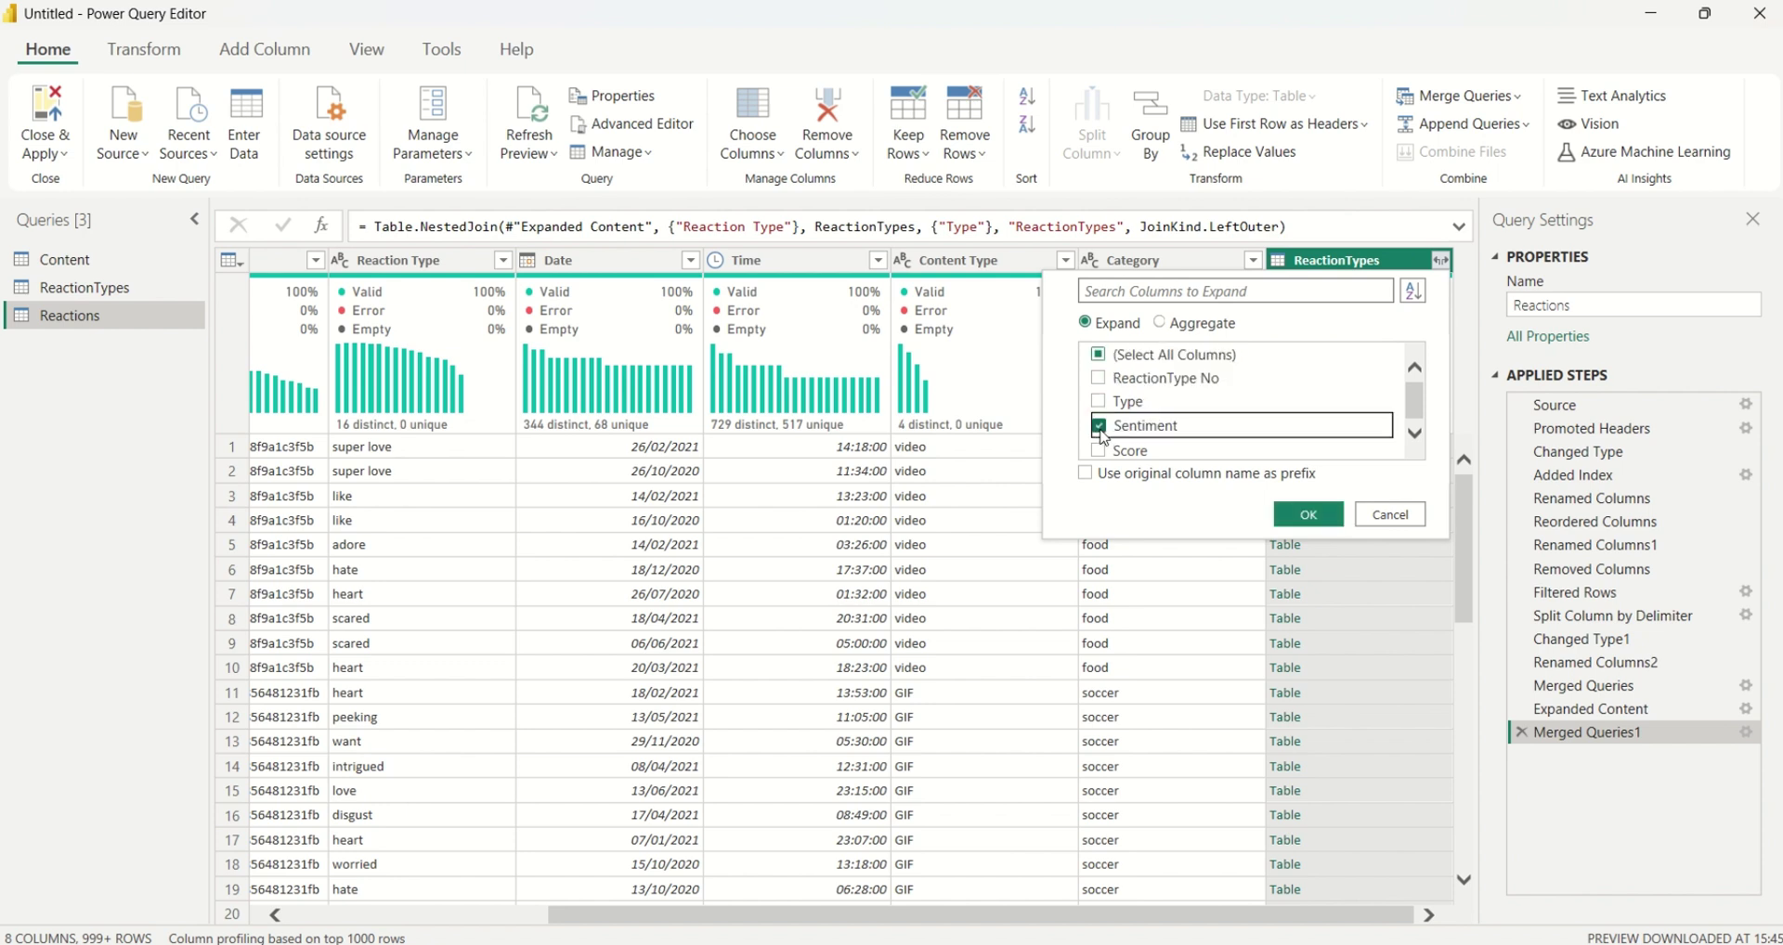
click(1099, 451)
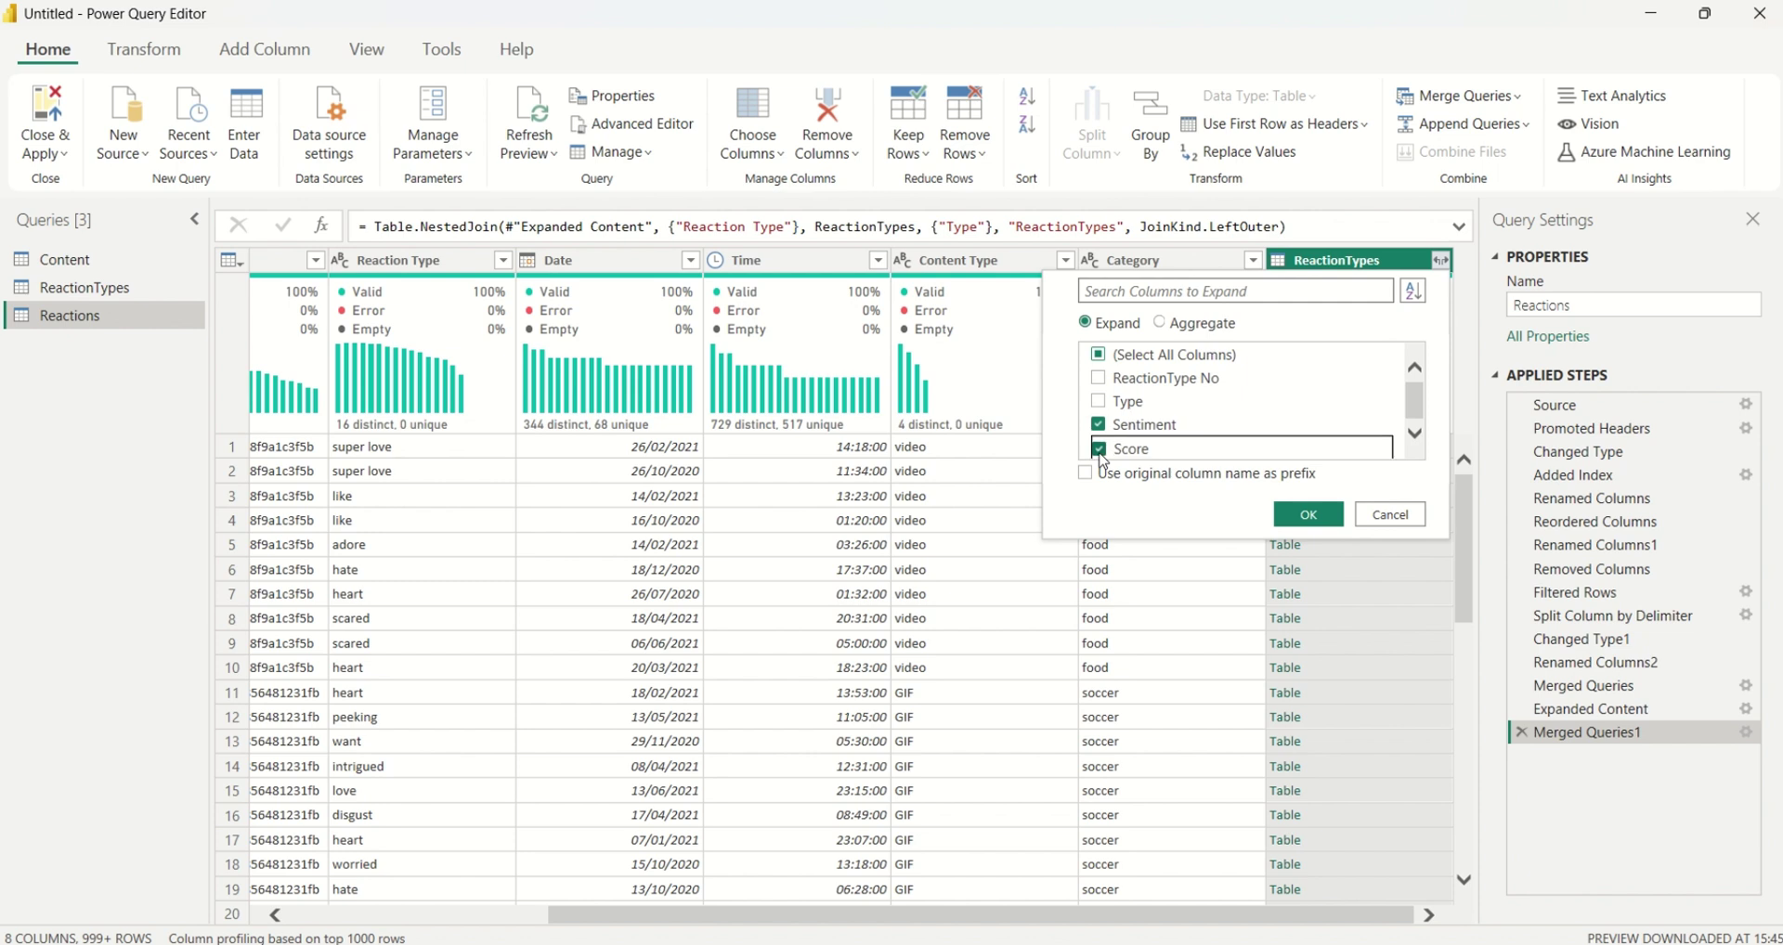
click(1319, 517)
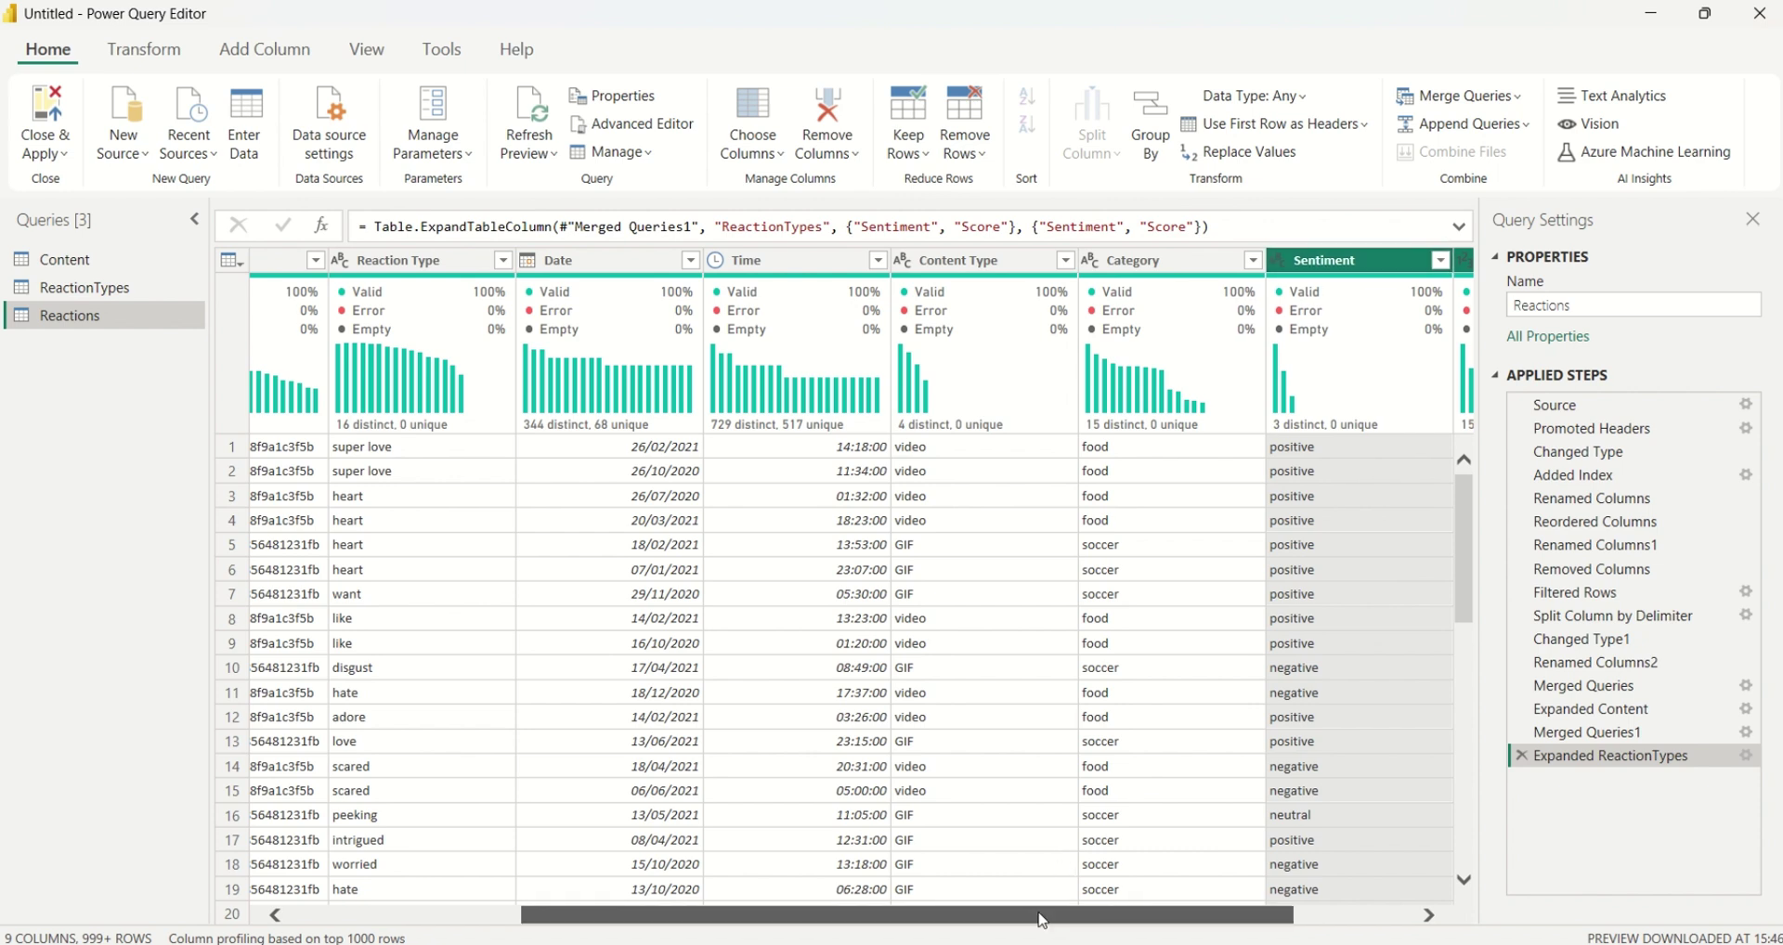
drag(1043, 915, 1162, 914)
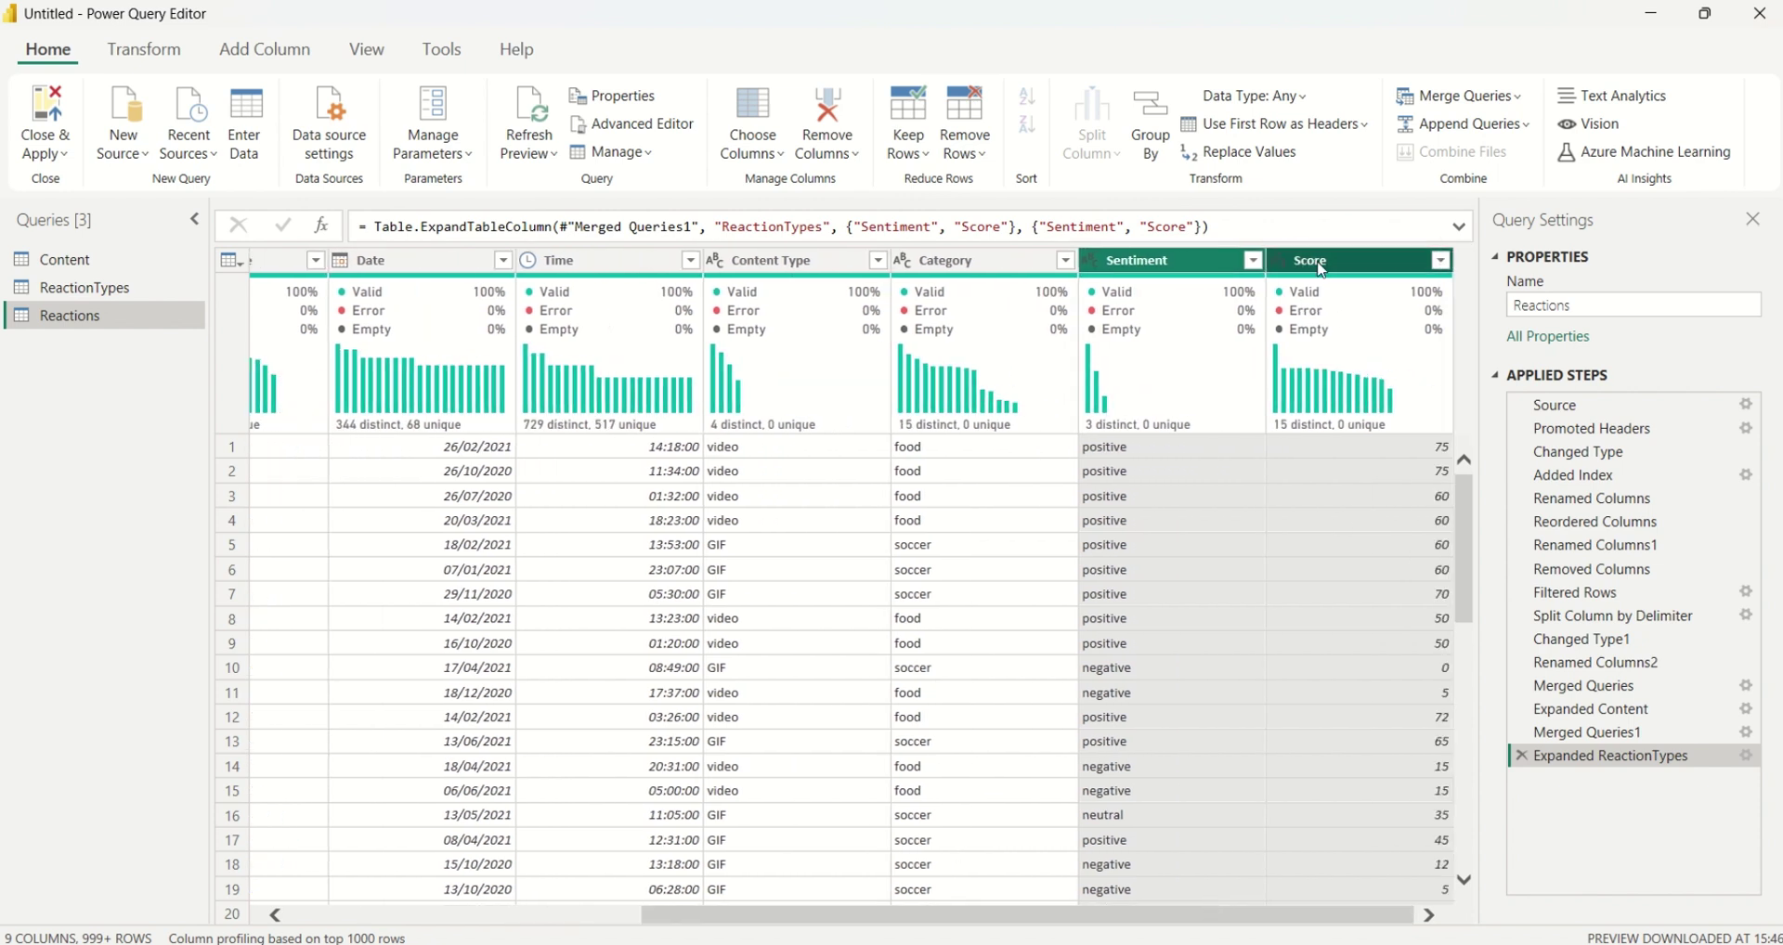
mouse_move(1251, 289)
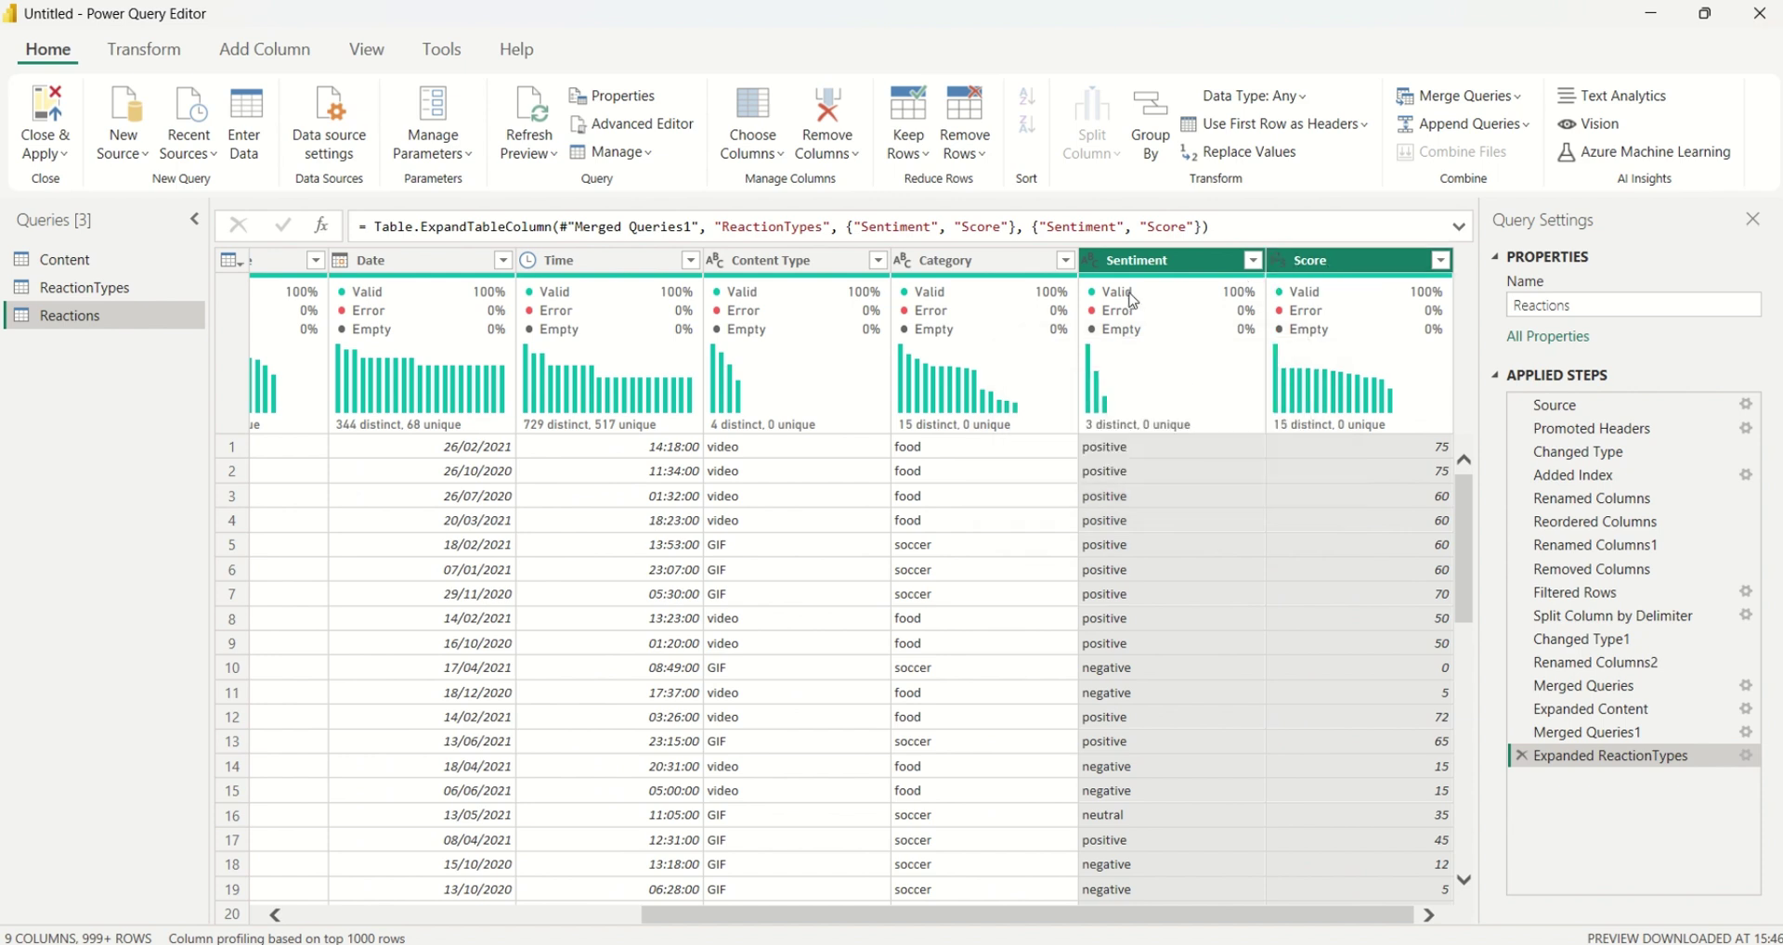
mouse_move(1221, 328)
drag(700, 915, 372, 915)
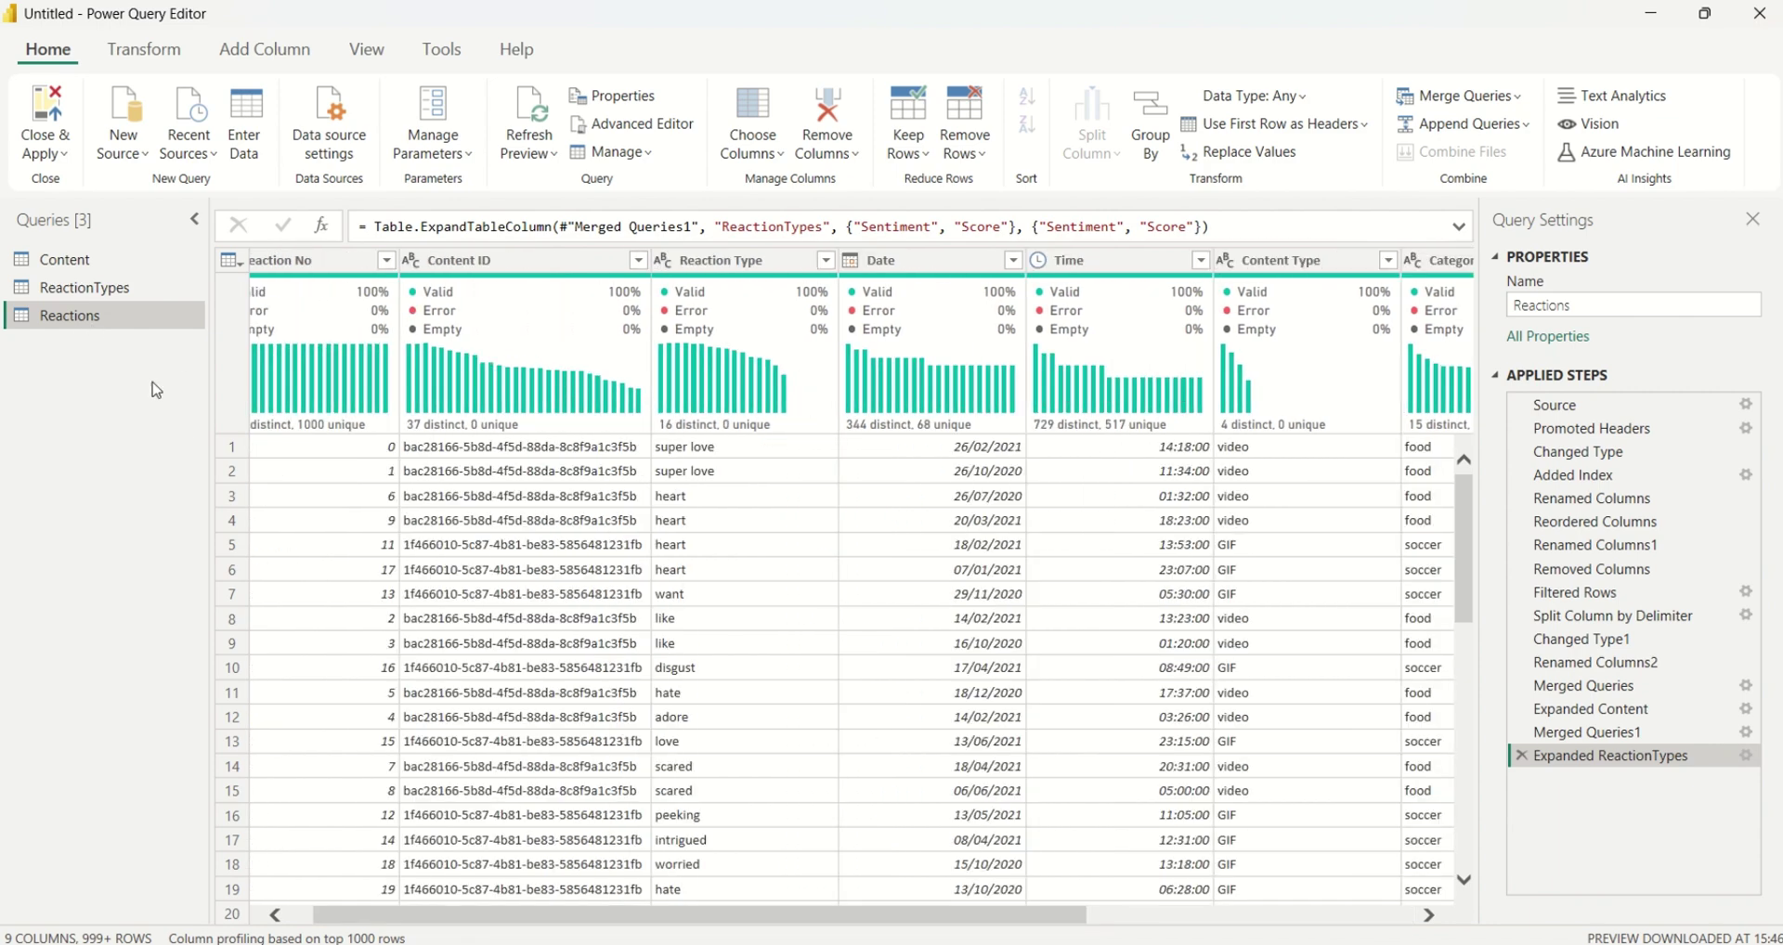
- Disable loading for the Content and ReactionTypes queries
right_click(107, 270)
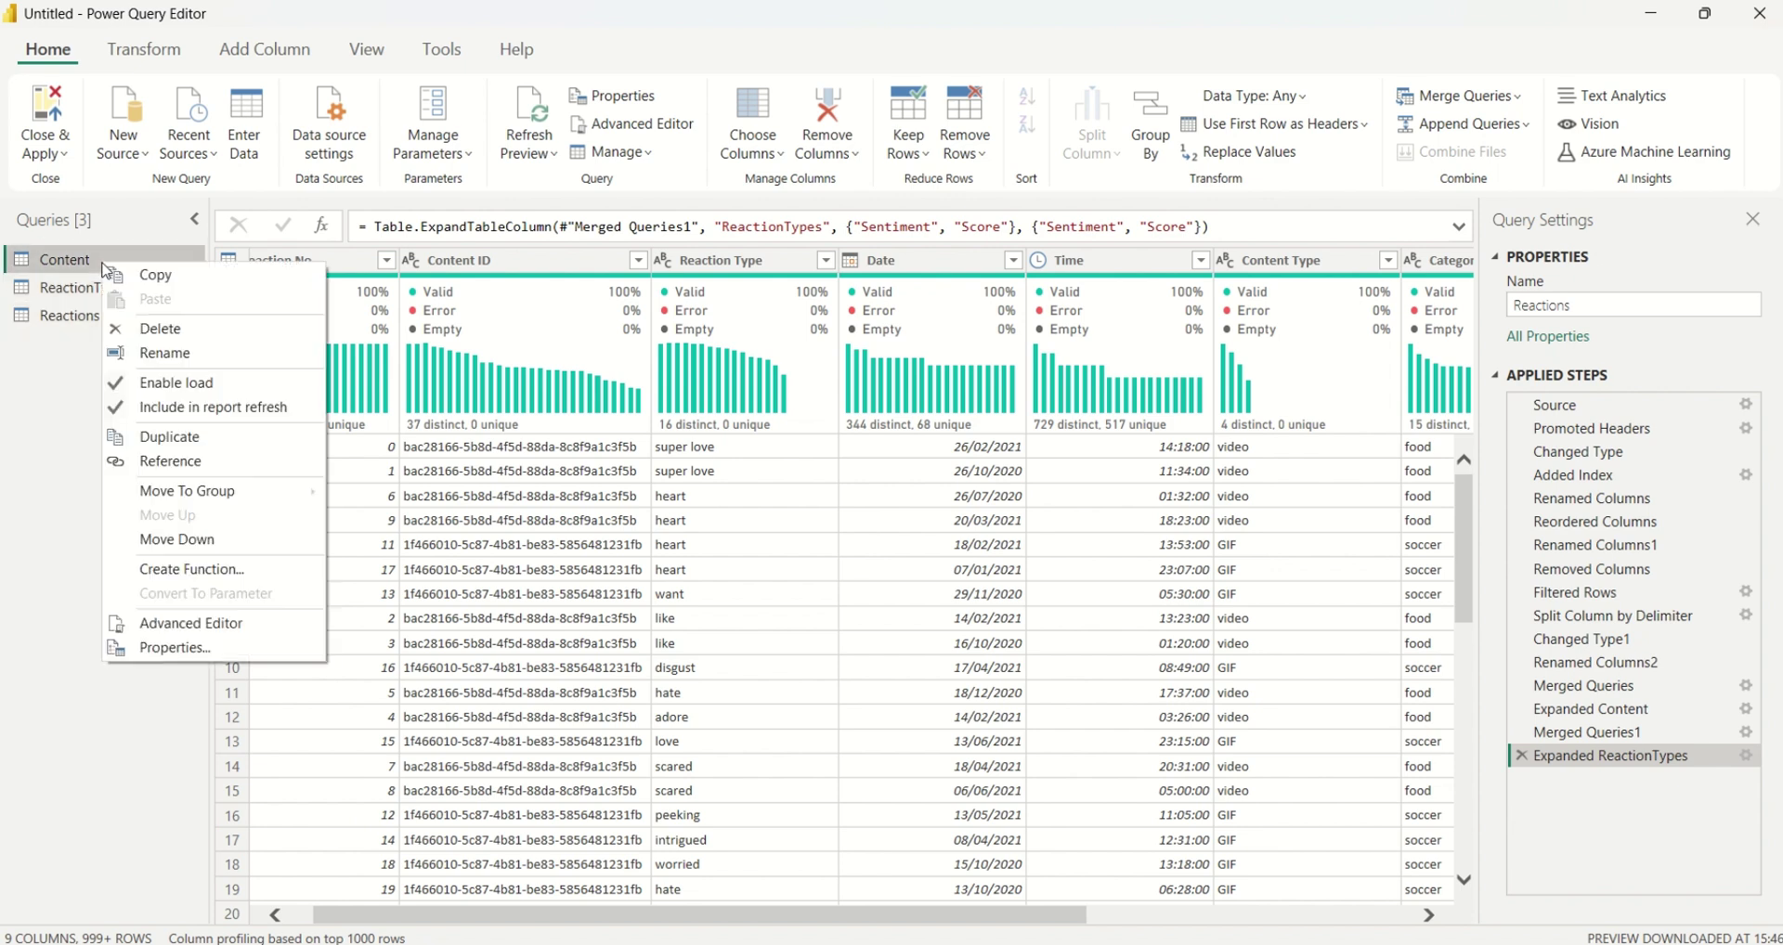
click(135, 385)
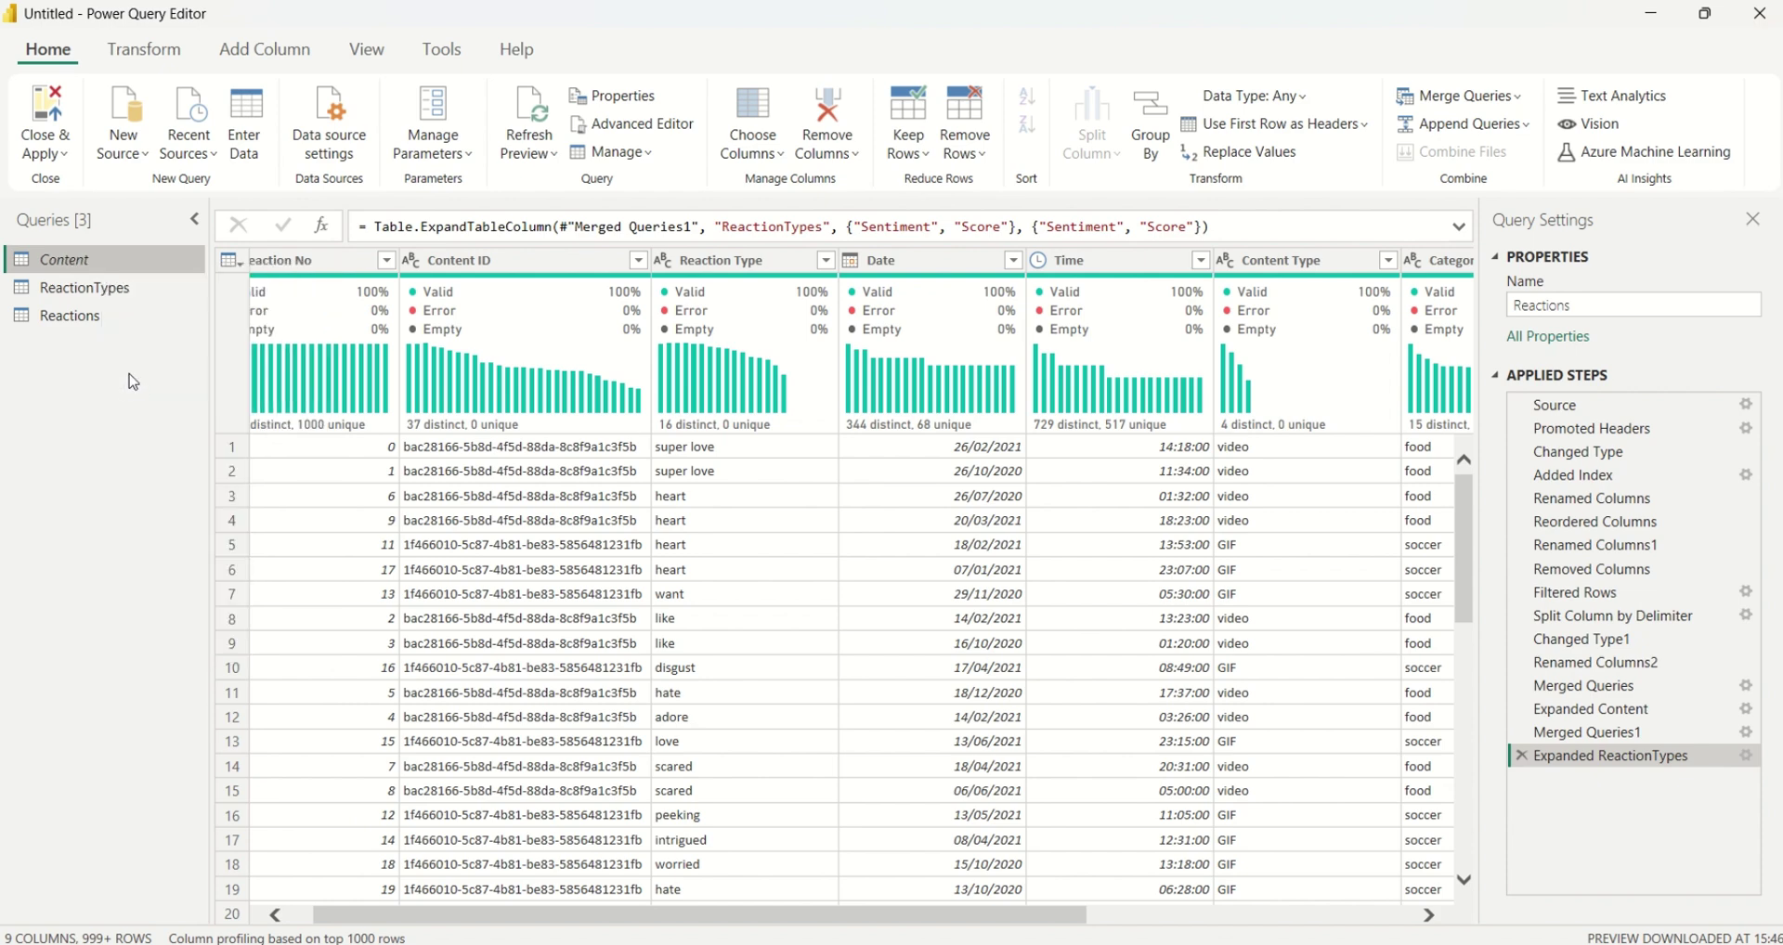
right_click(115, 291)
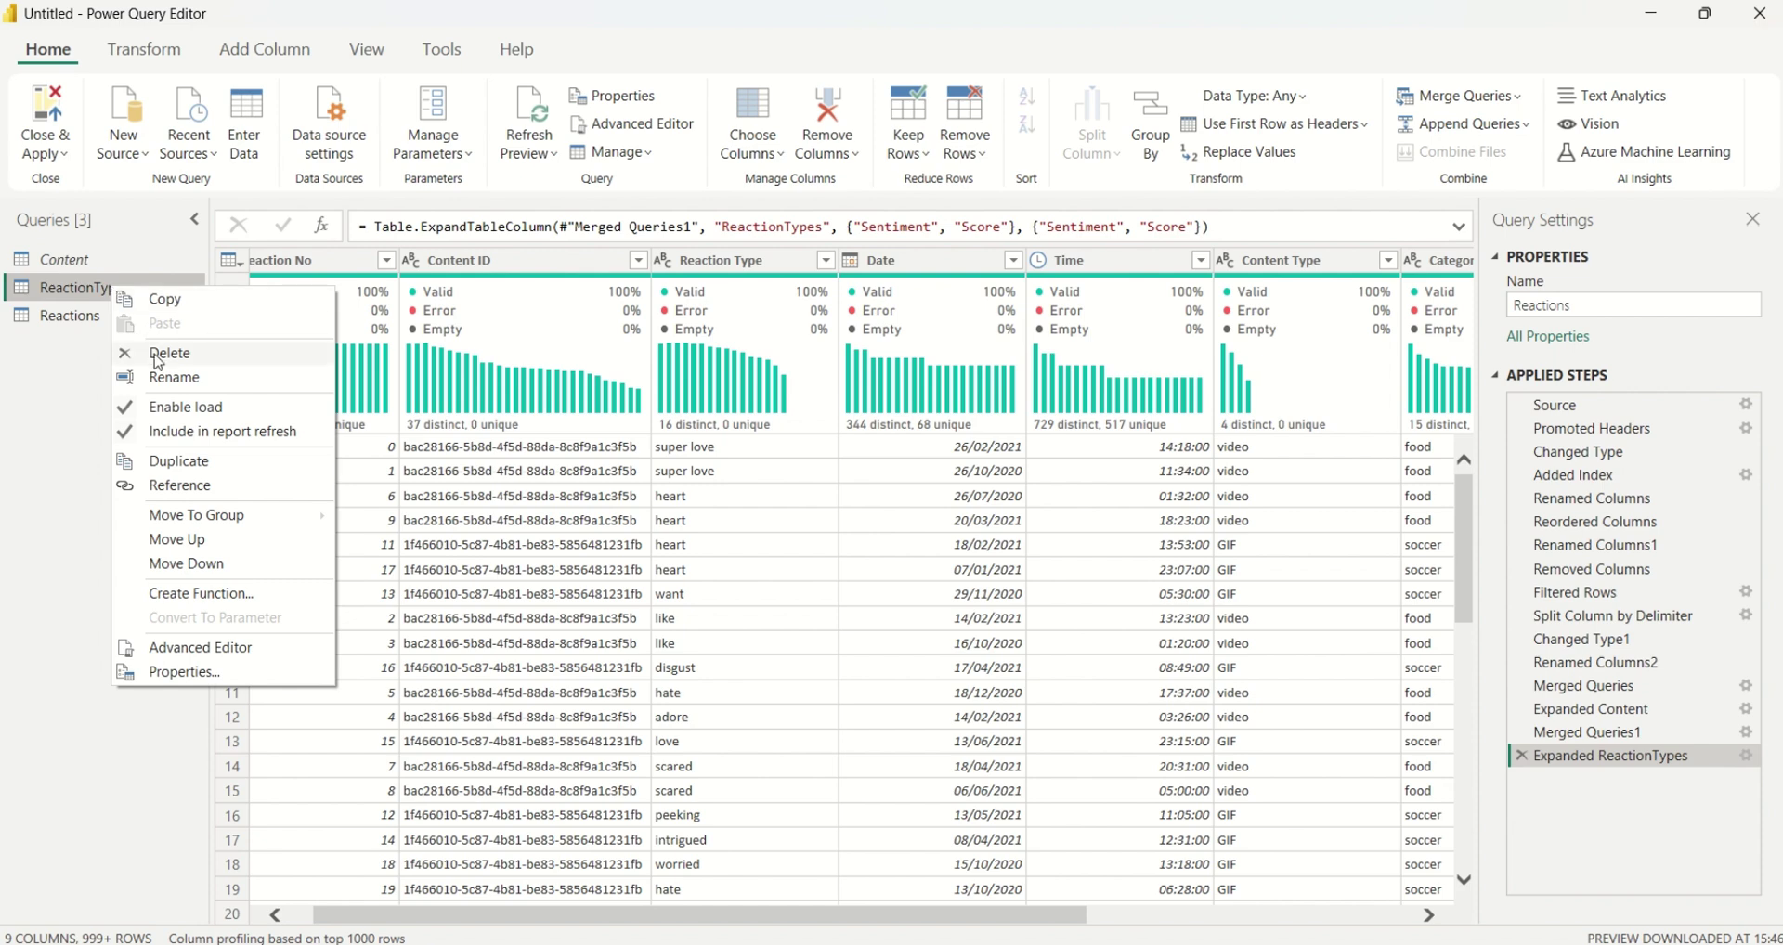
click(134, 408)
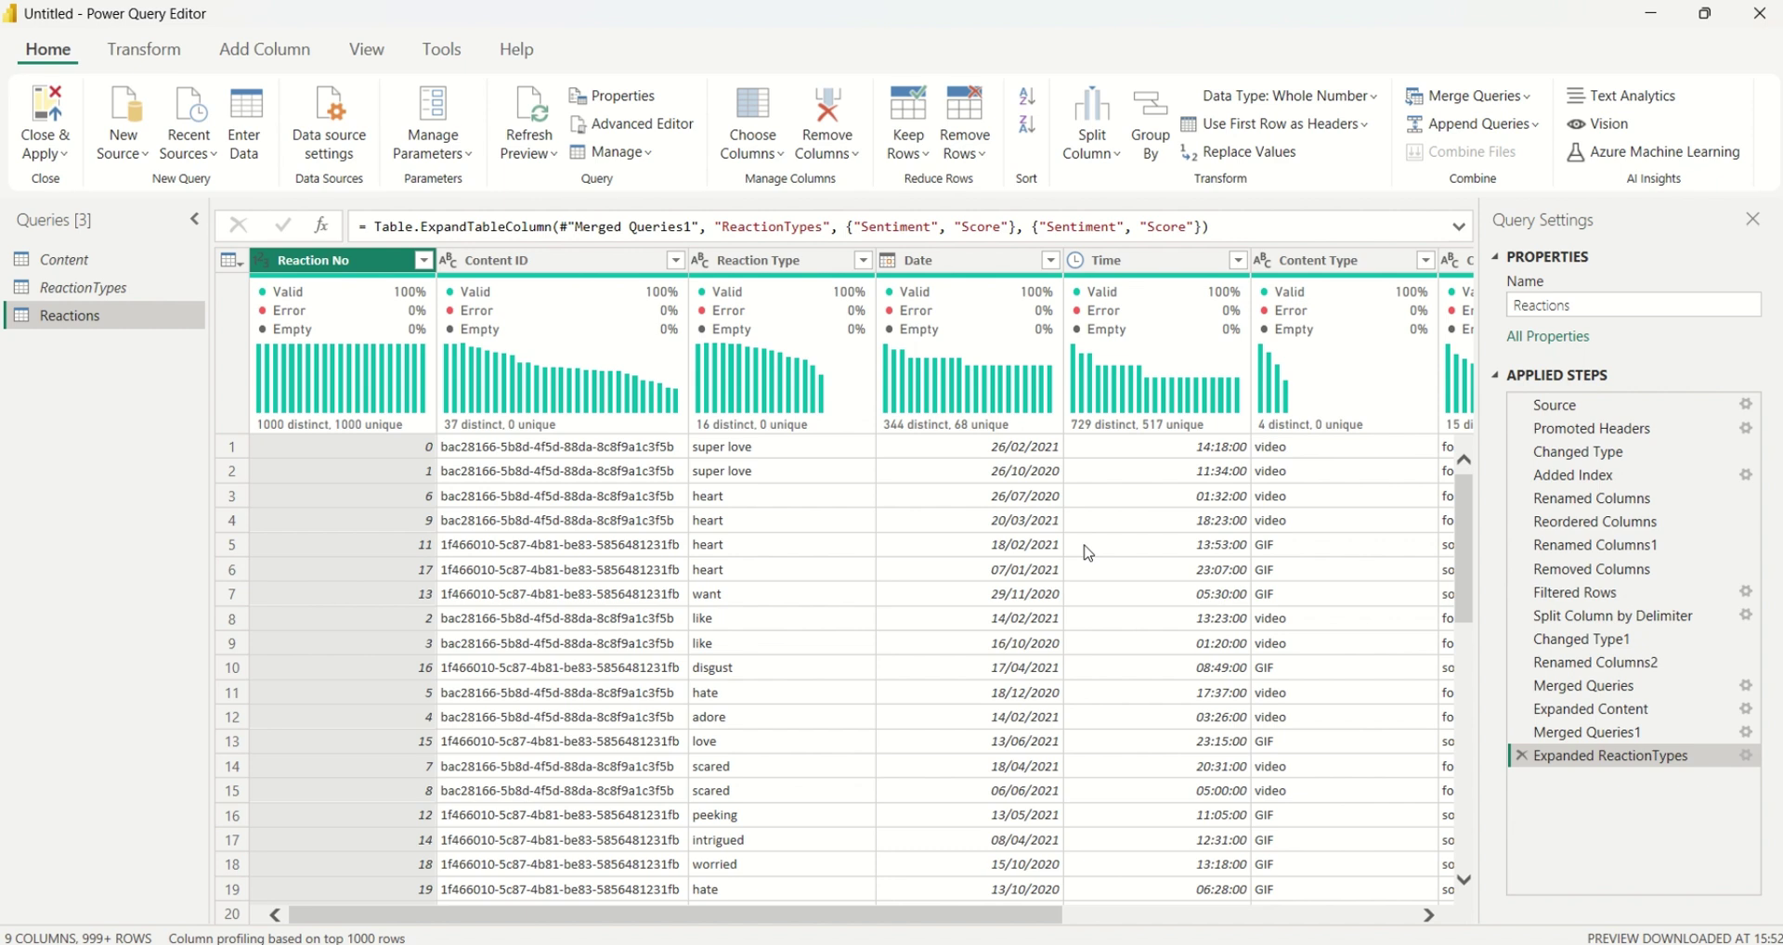
- Turn on the column profile in the data preview and display it for the Reaction Type column
click(372, 54)
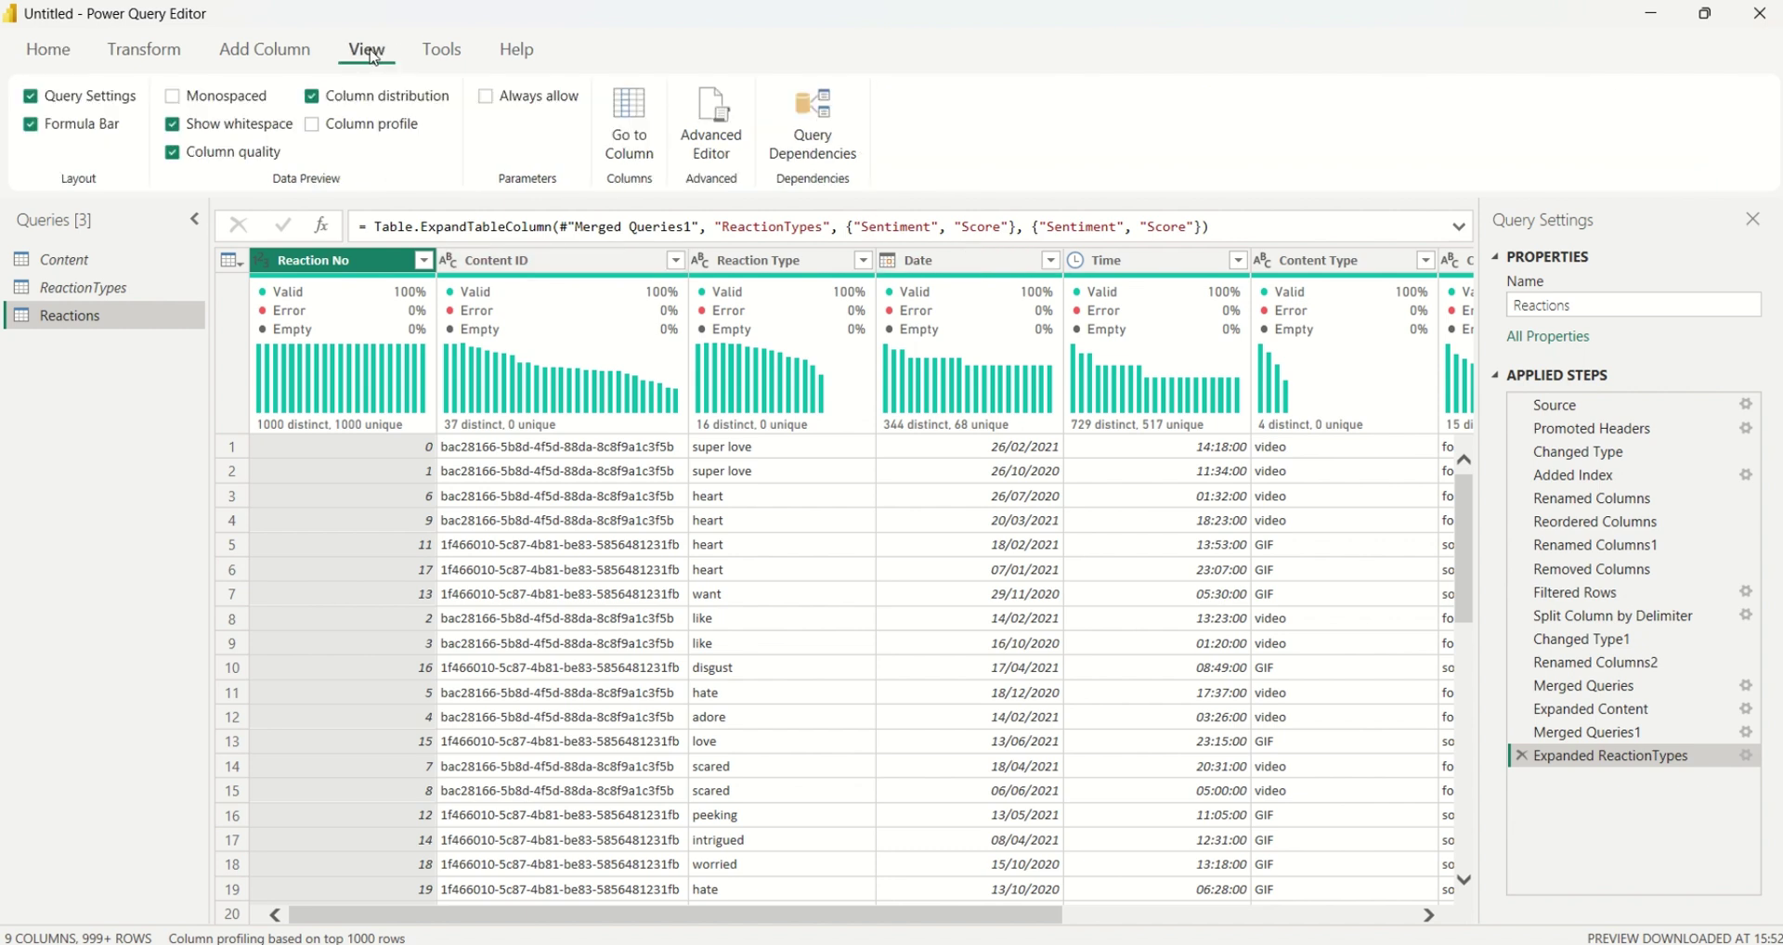
click(313, 124)
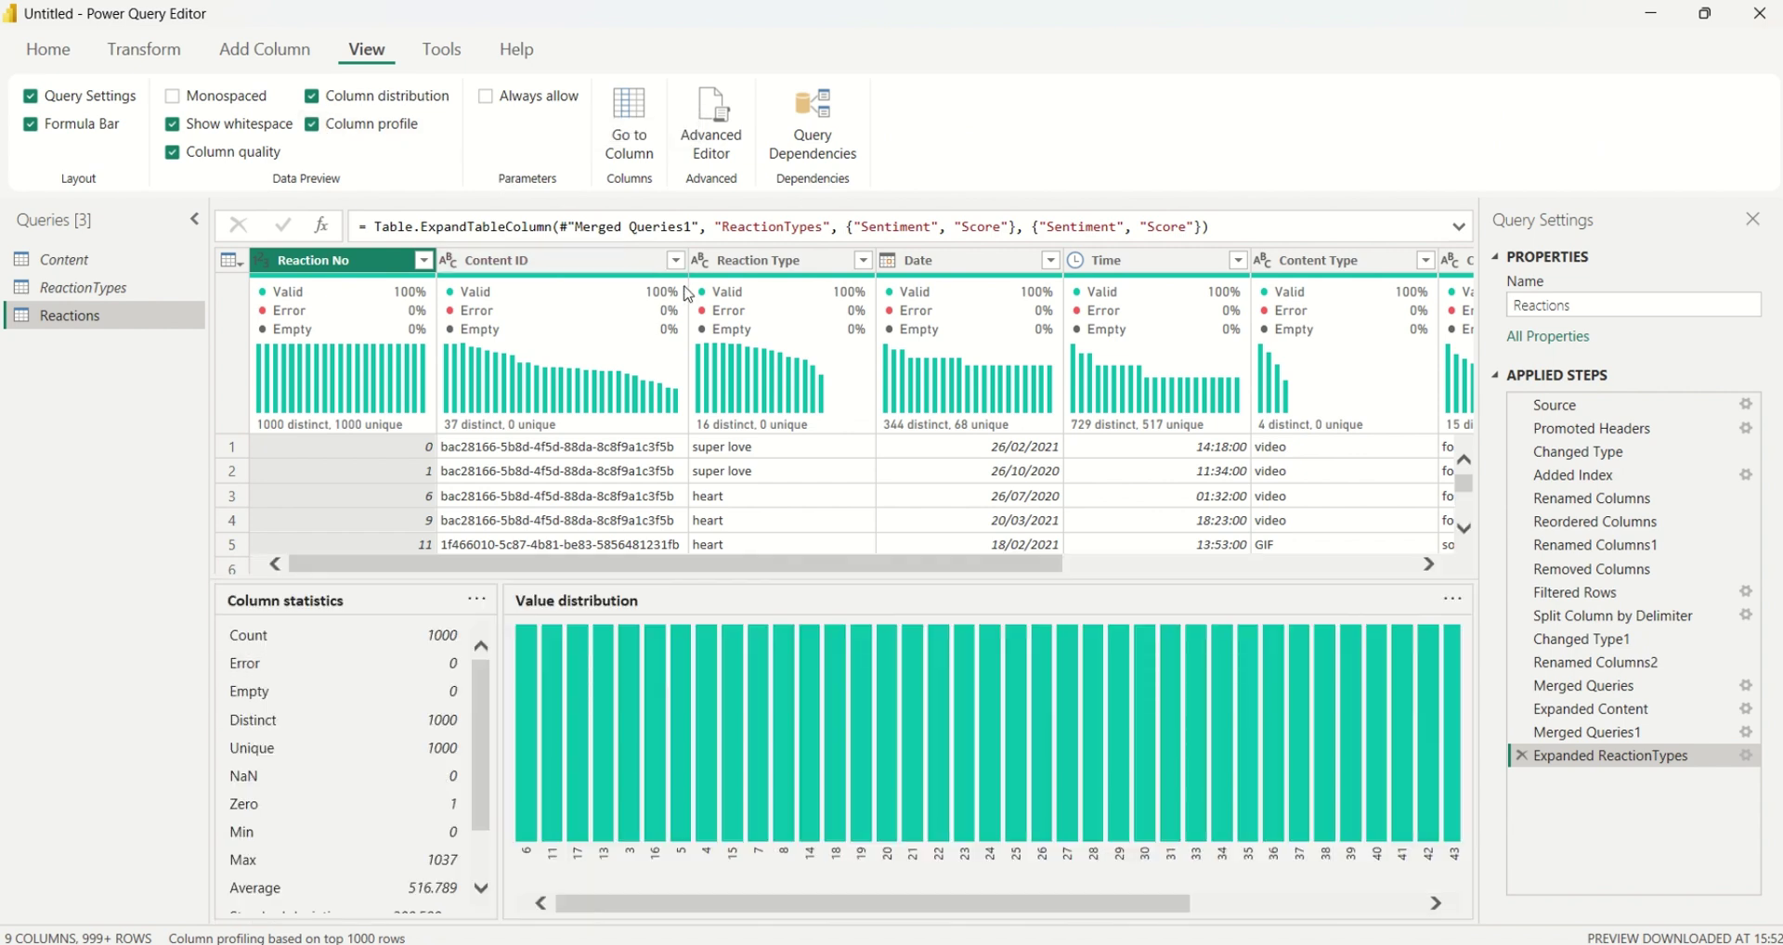
click(779, 276)
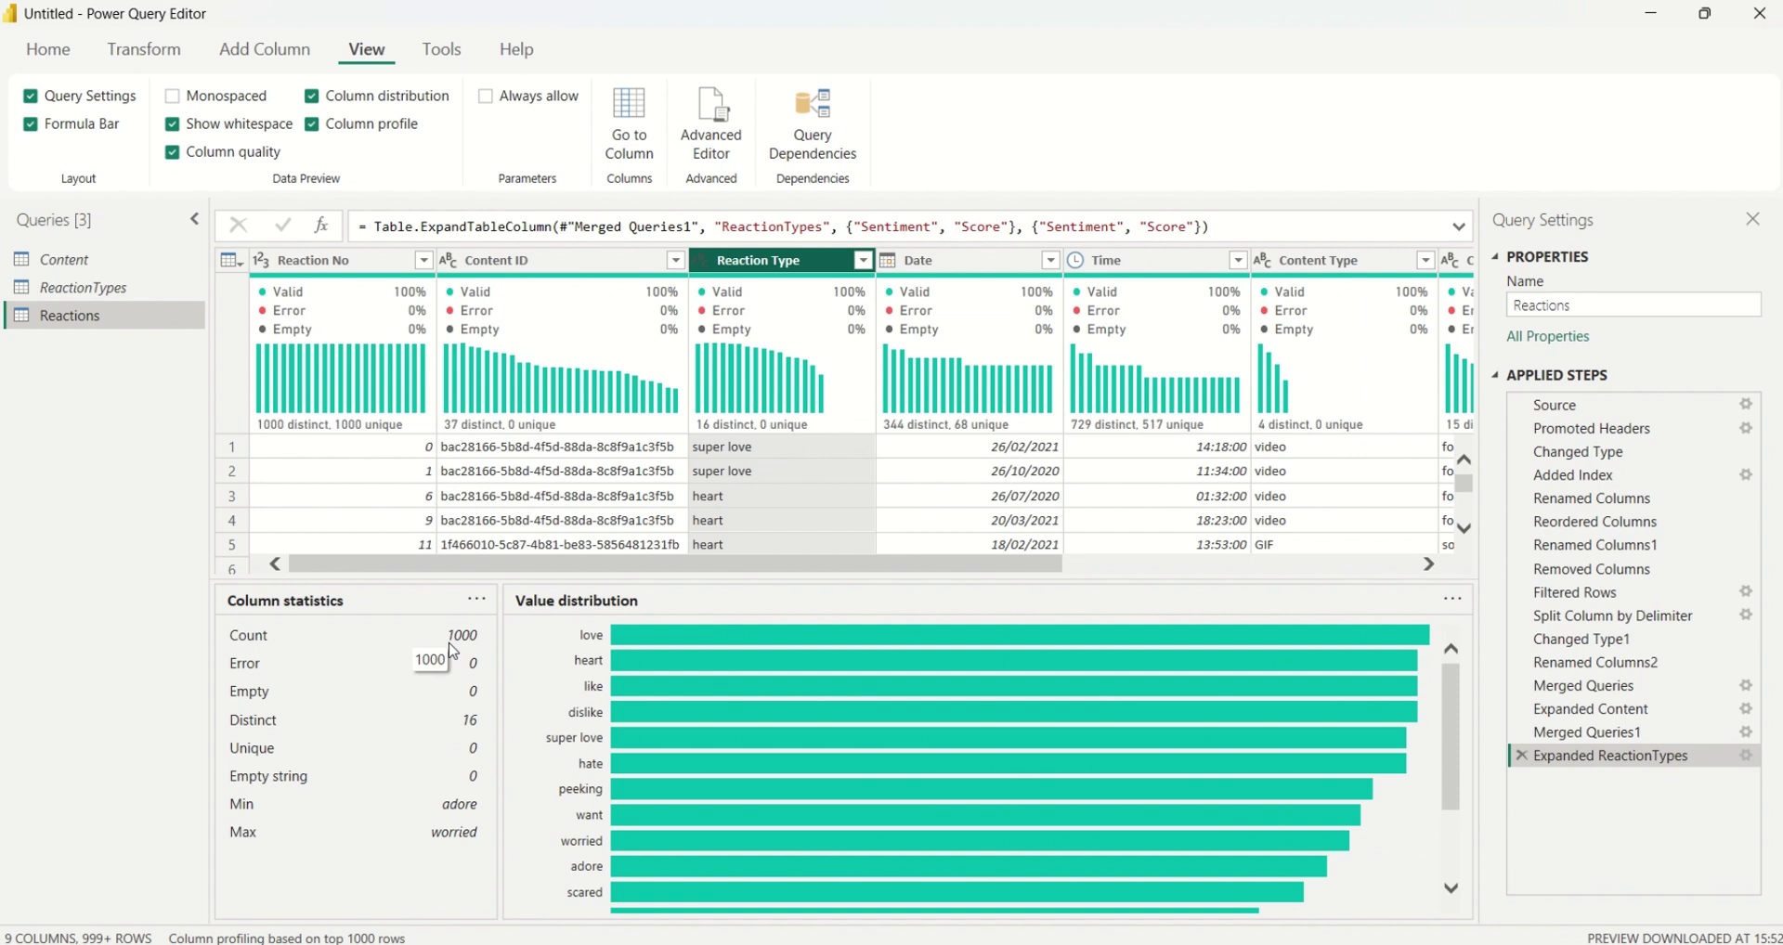
- Base the column profiling on the entire data set and turn off the column profile in the data preview
click(228, 939)
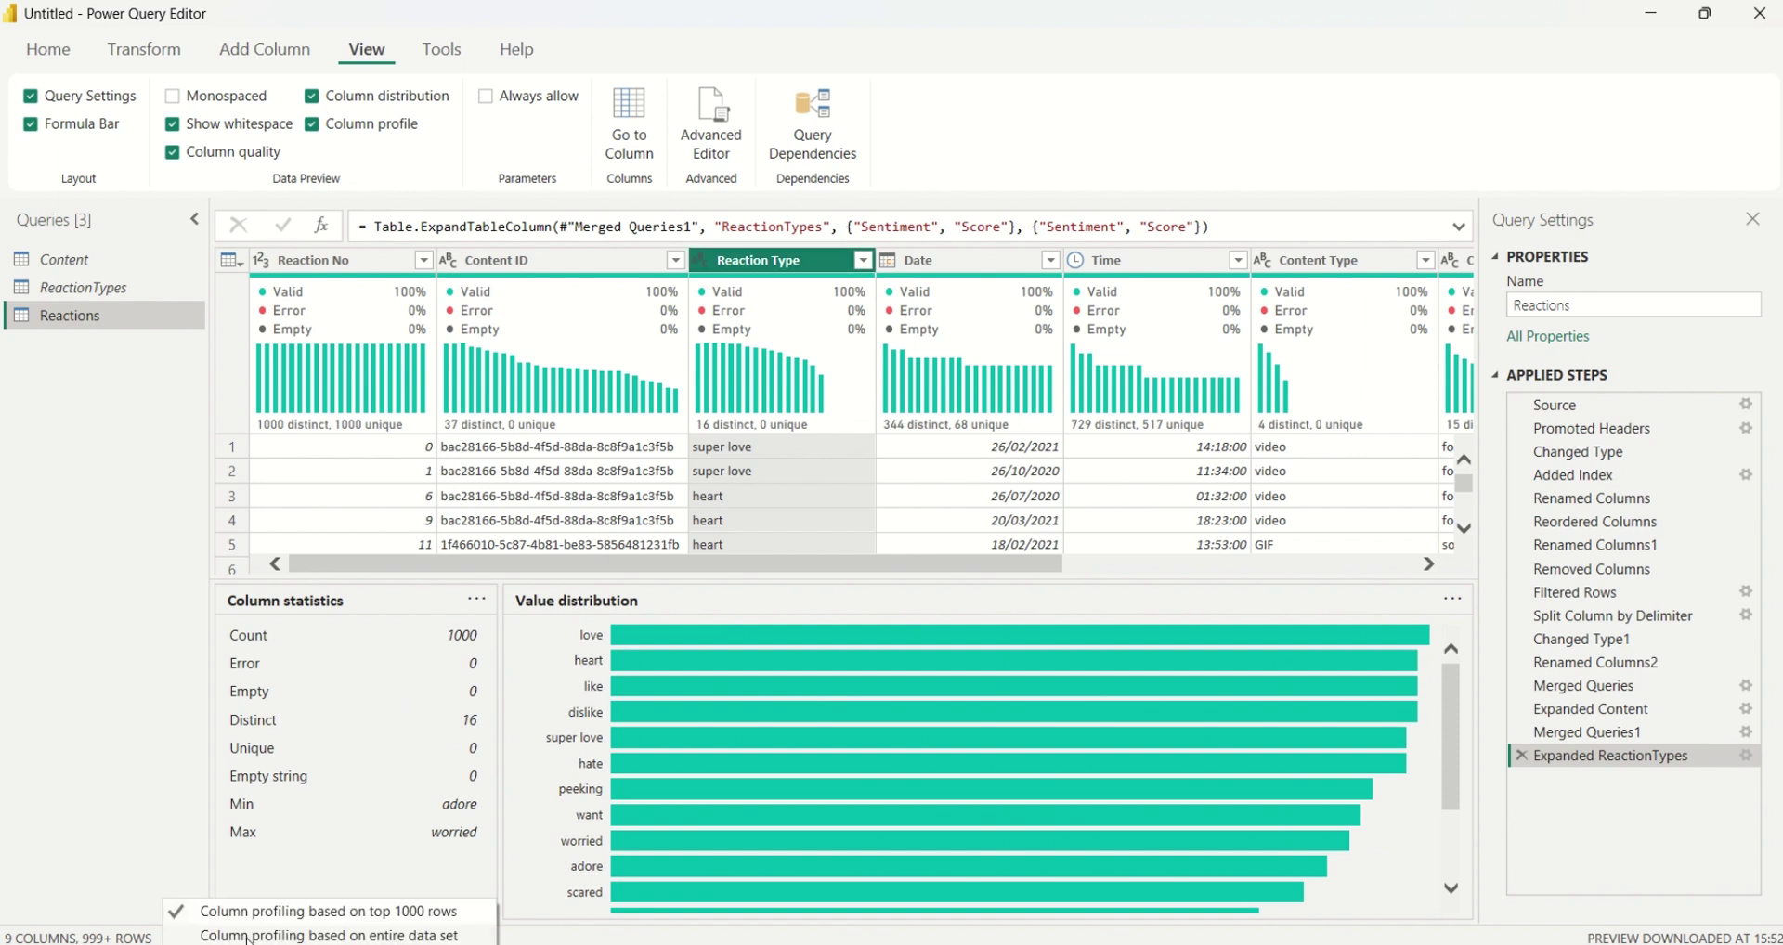
click(249, 936)
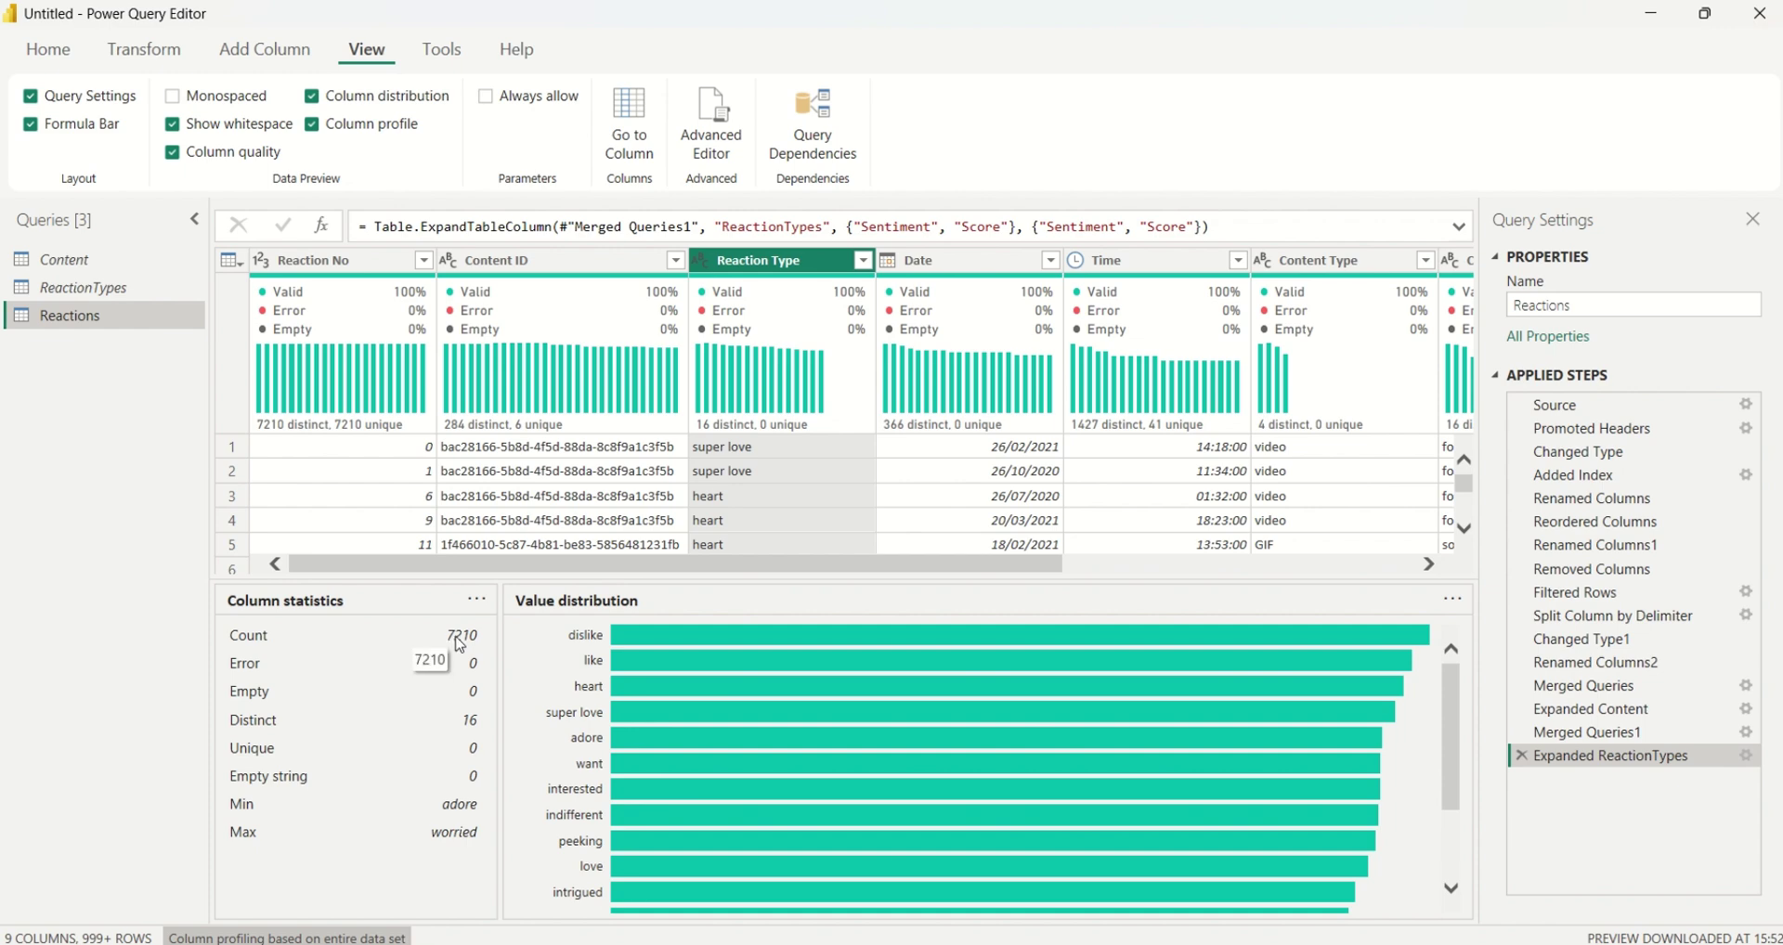
click(317, 131)
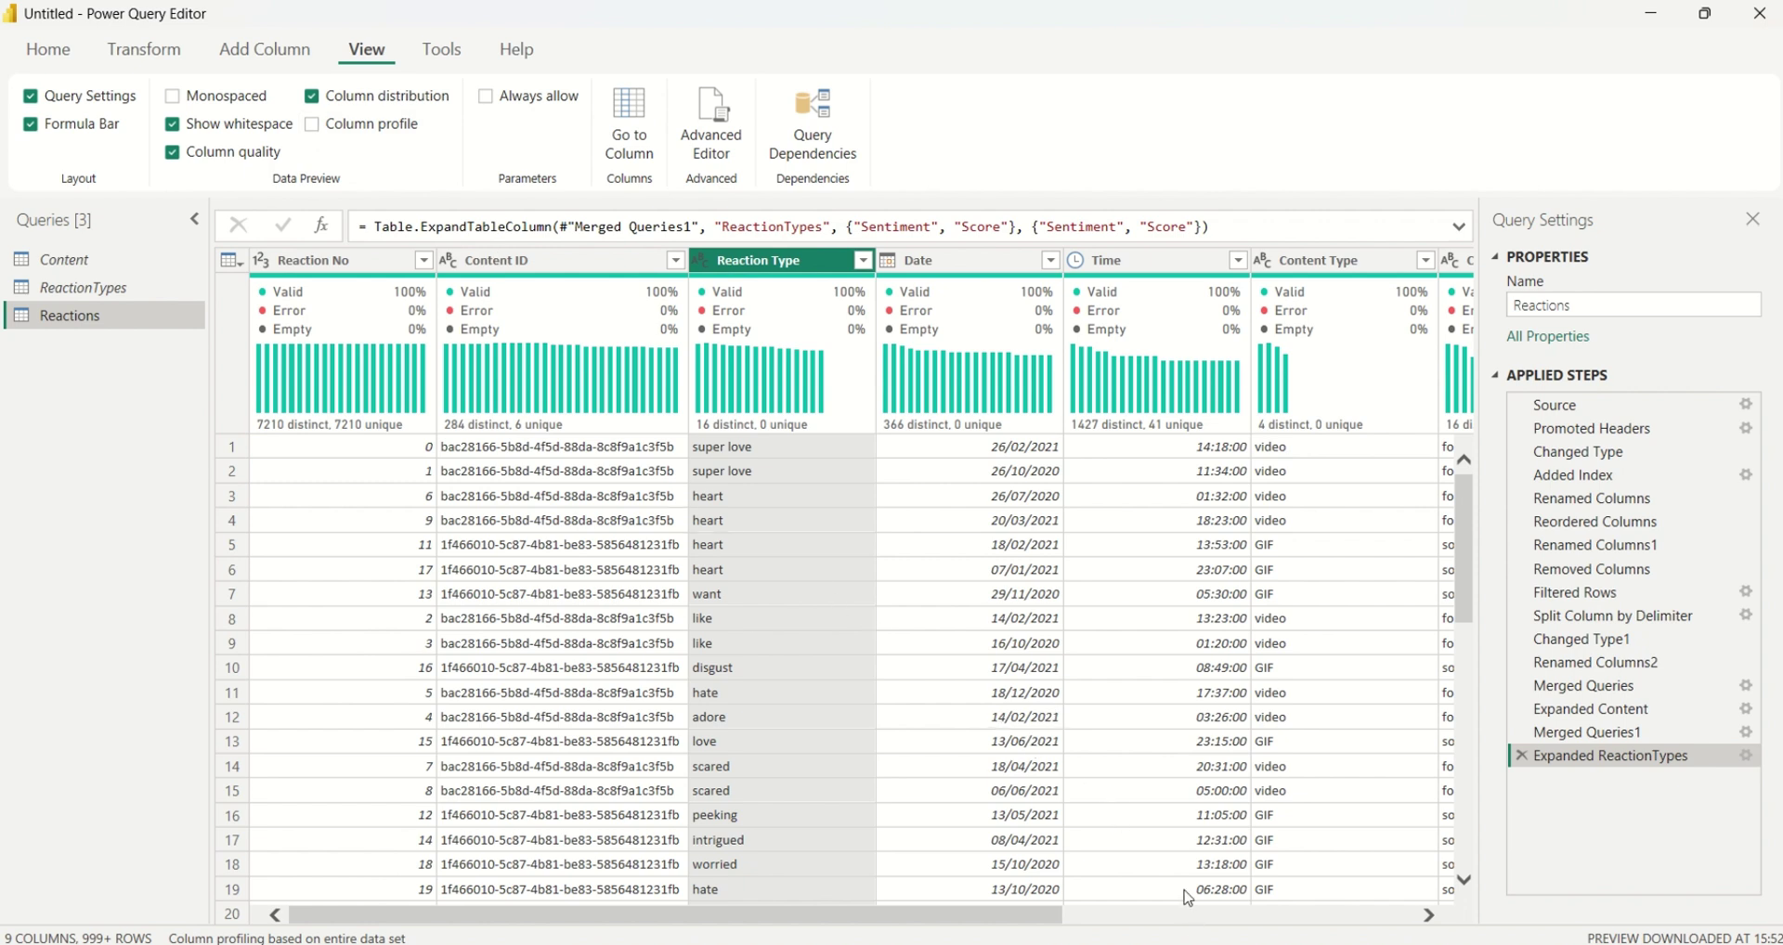
- Switch to the Reactions workbook in Excel and paste the copied rows below the existing data, starting at cell A7501
key(alt+Tab)
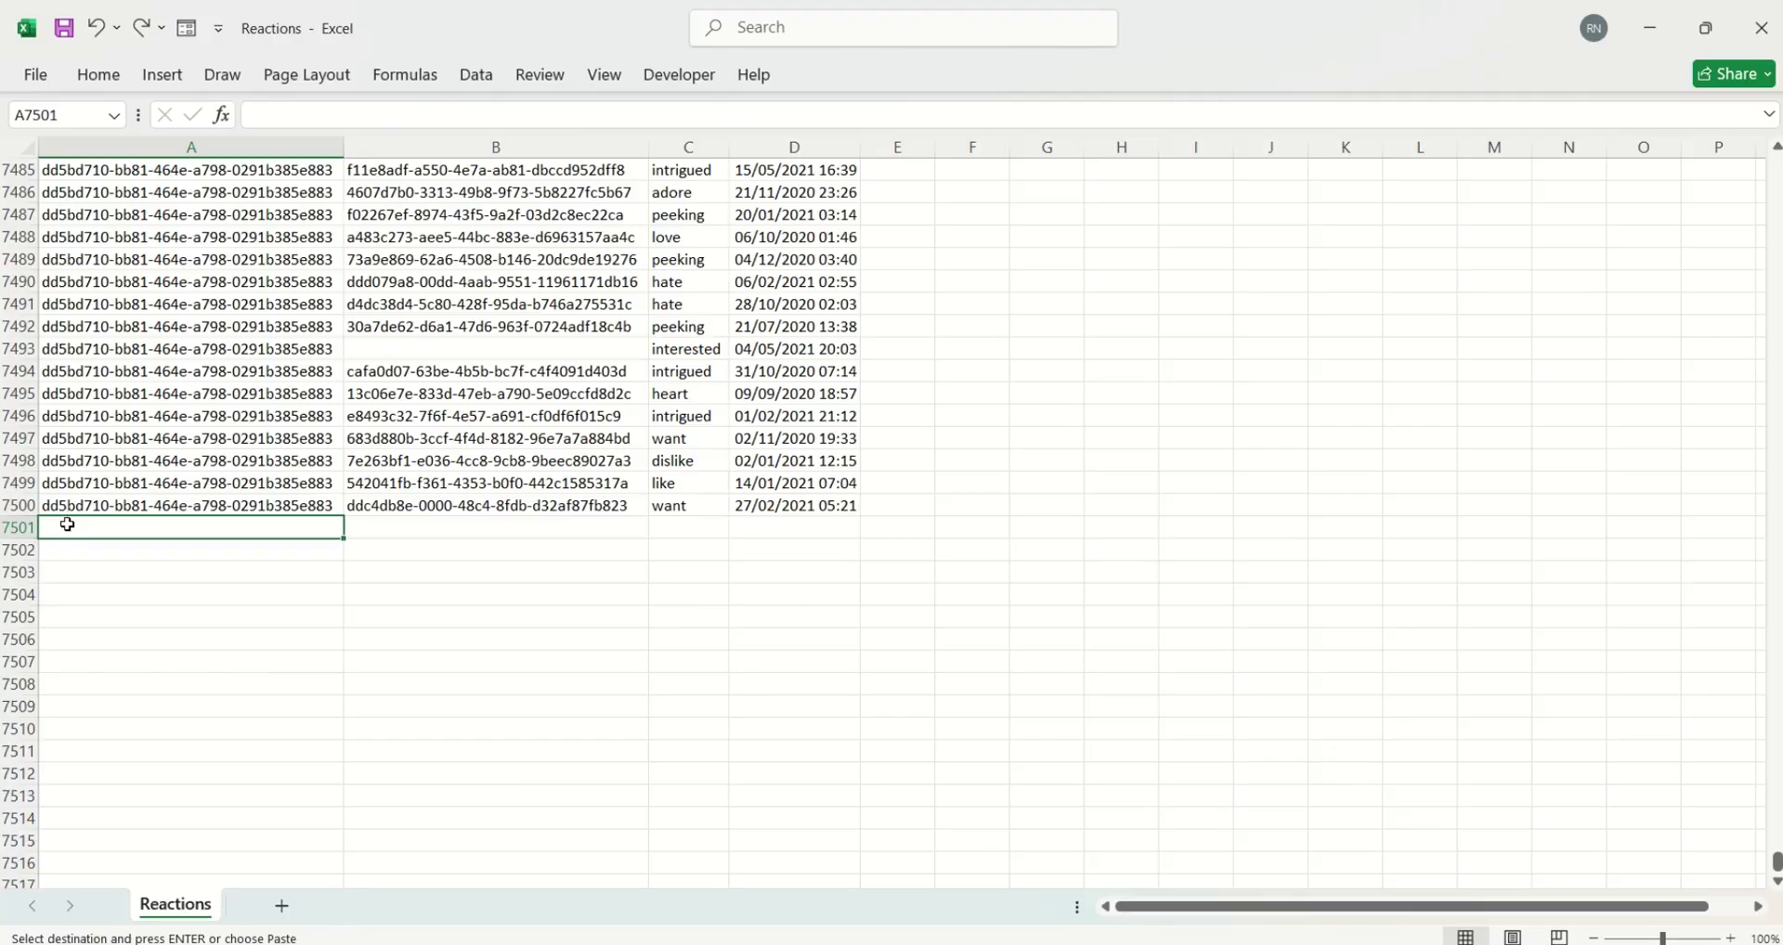
key(ctrl+v)
drag(1775, 537, 1766, 878)
- Switch back to Power Query Editor and refresh the preview of the Reactions query at its Source step
click(1610, 770)
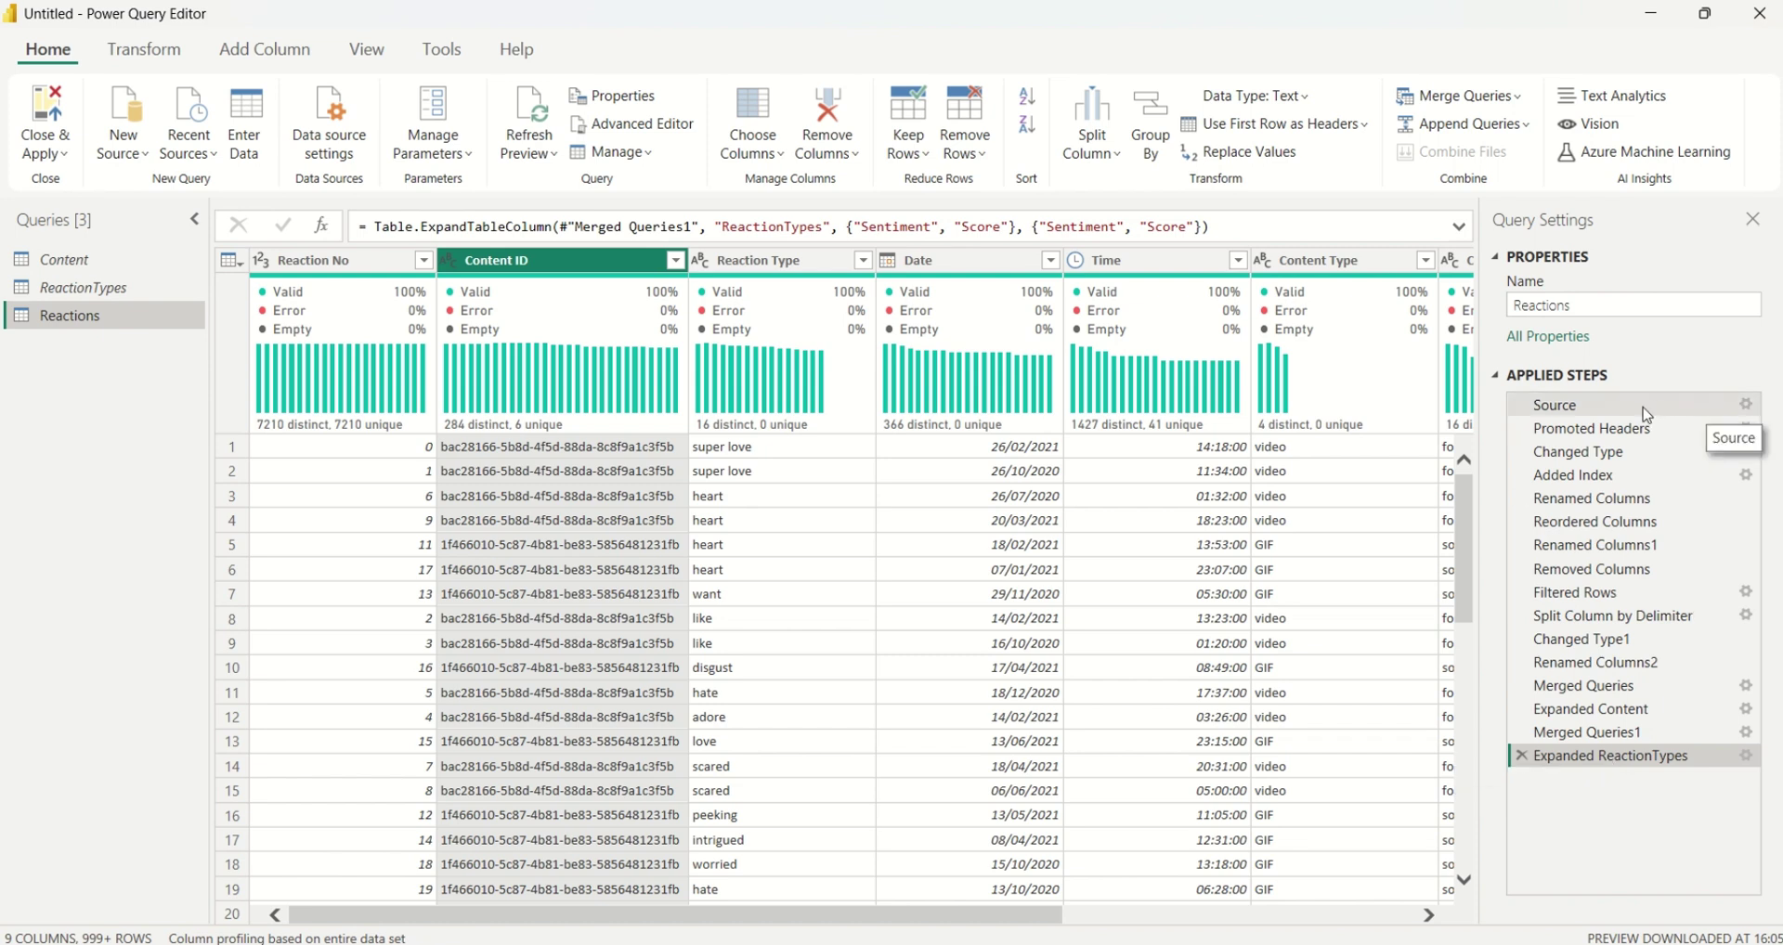
click(1597, 408)
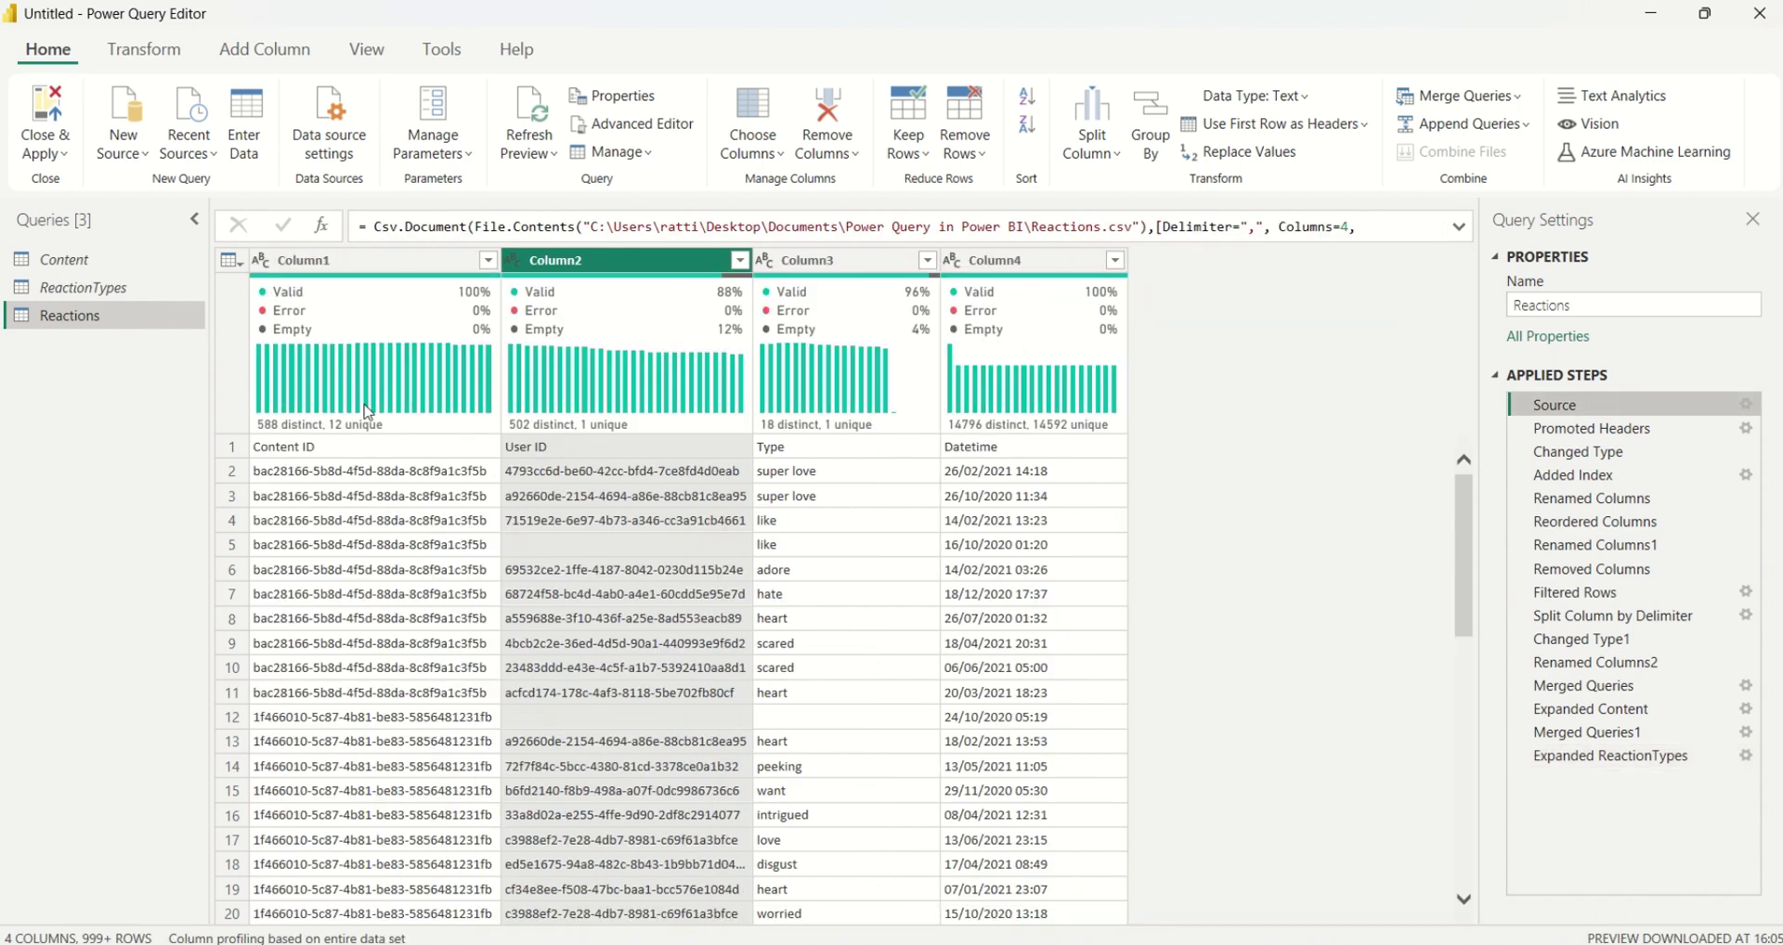
mouse_move(368, 412)
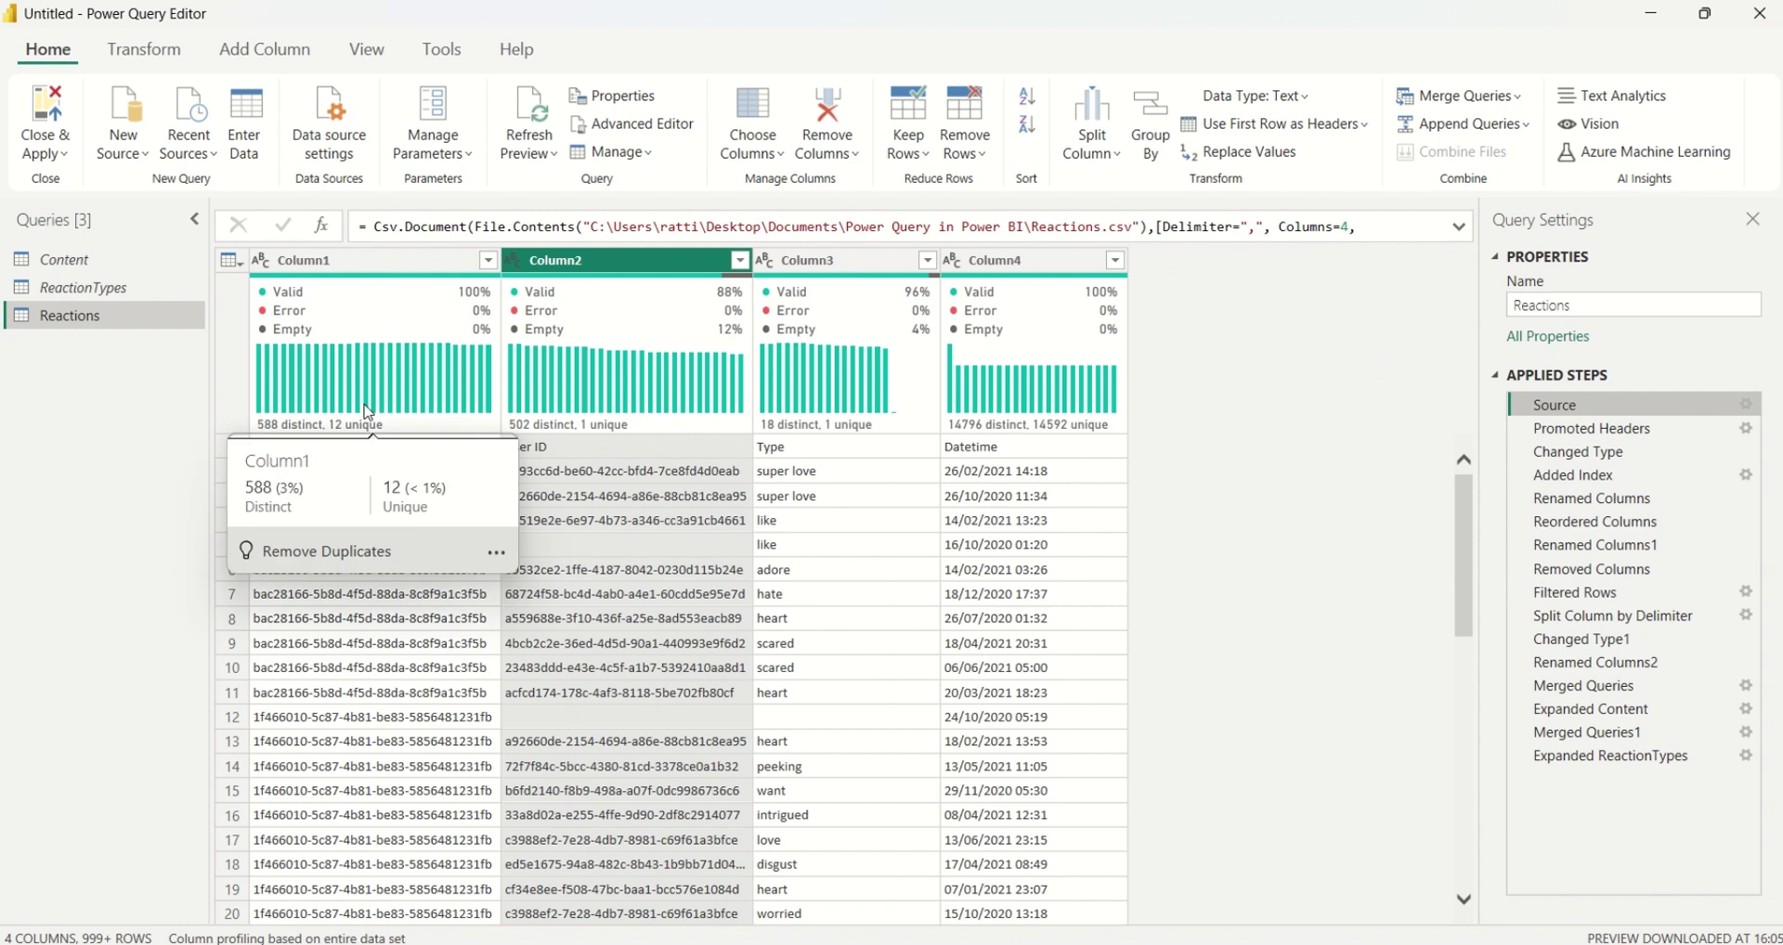
click(546, 153)
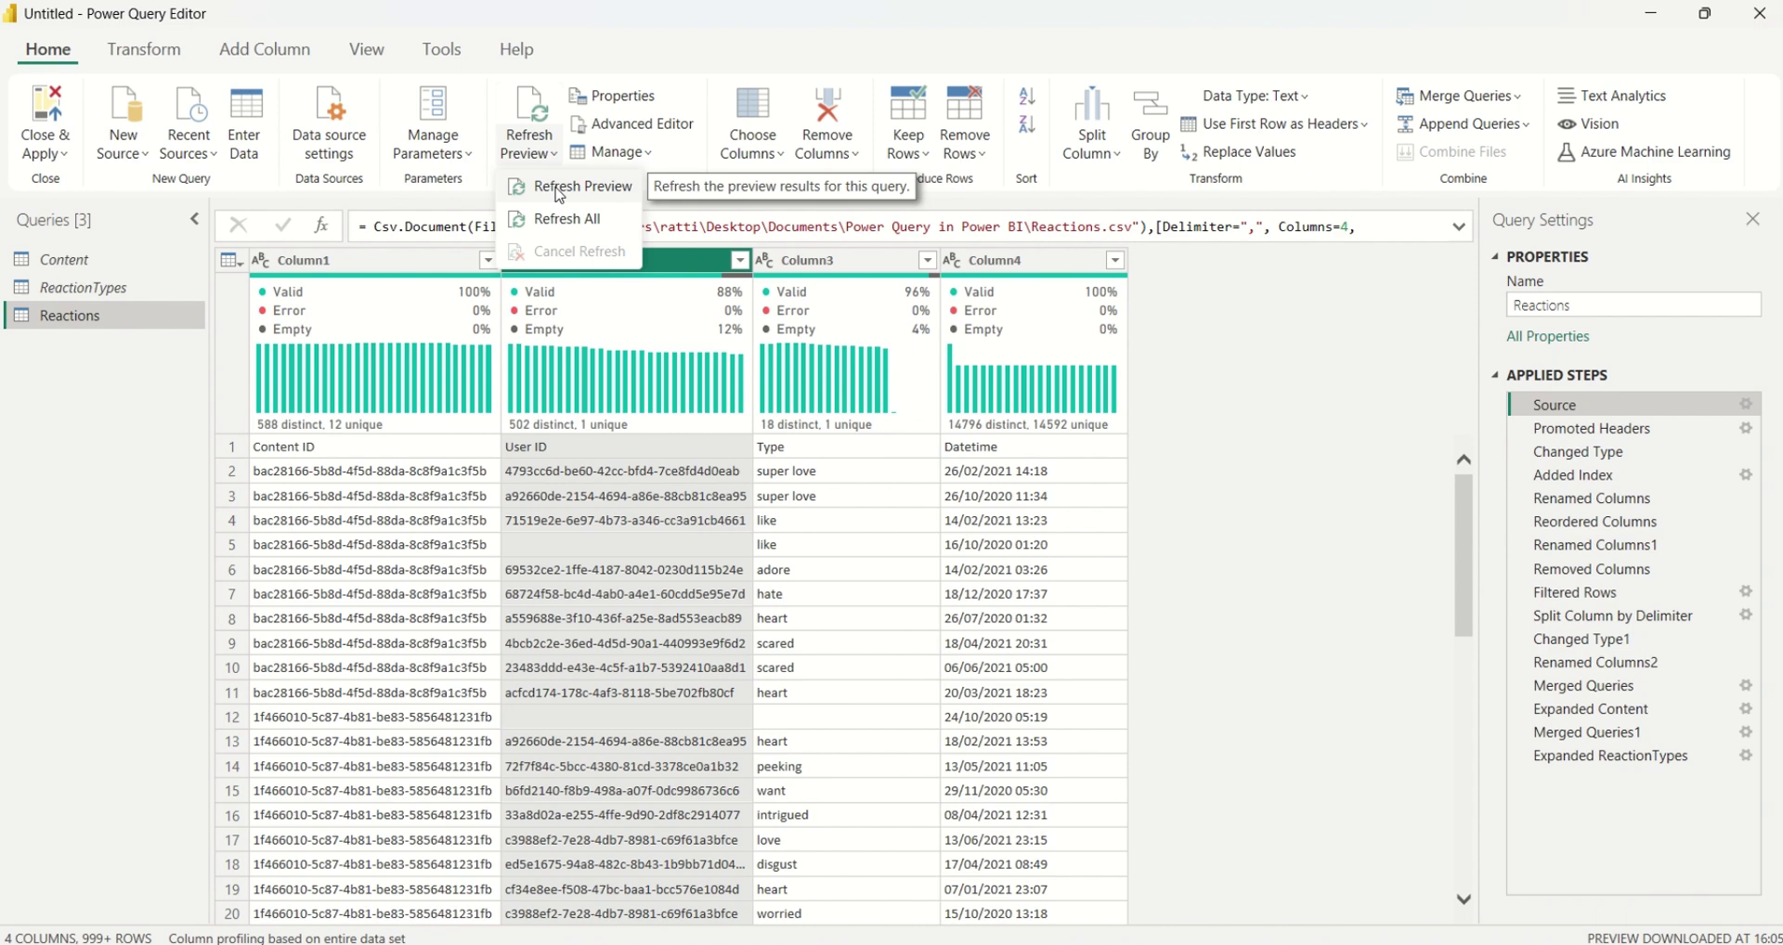
click(560, 192)
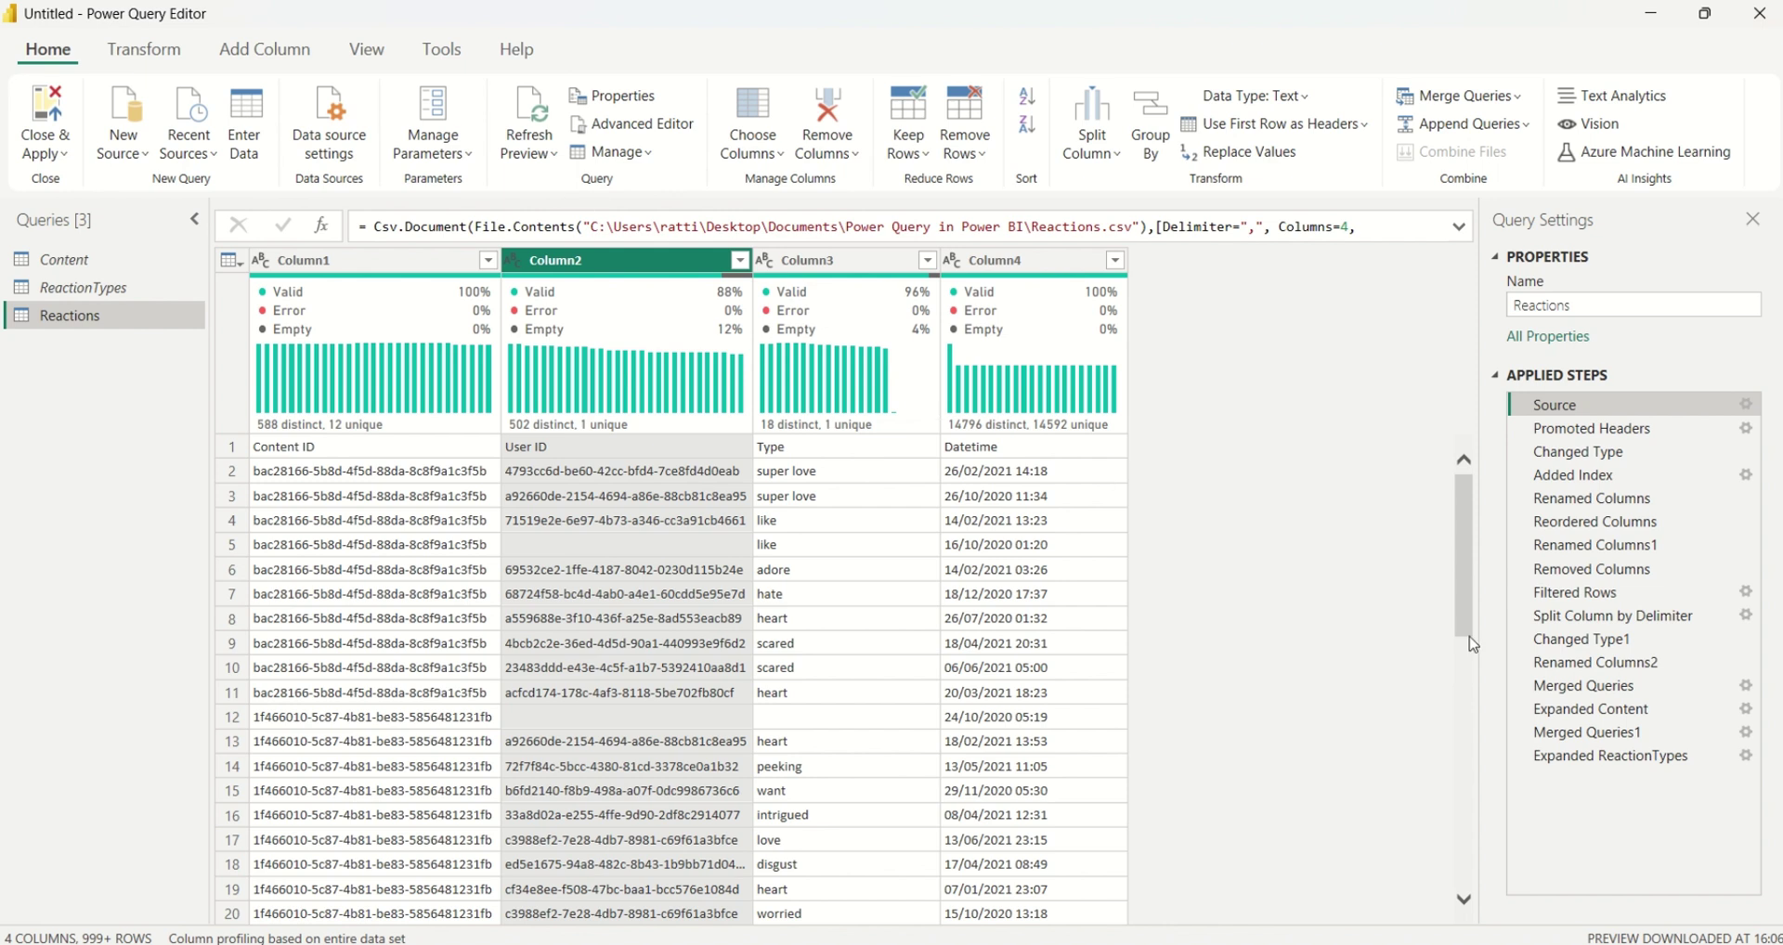
- Examine the Reaction No distinct values and the Content ID column profile at the Expanded ReactionTypes step, leaving the column profile turned off
click(1612, 757)
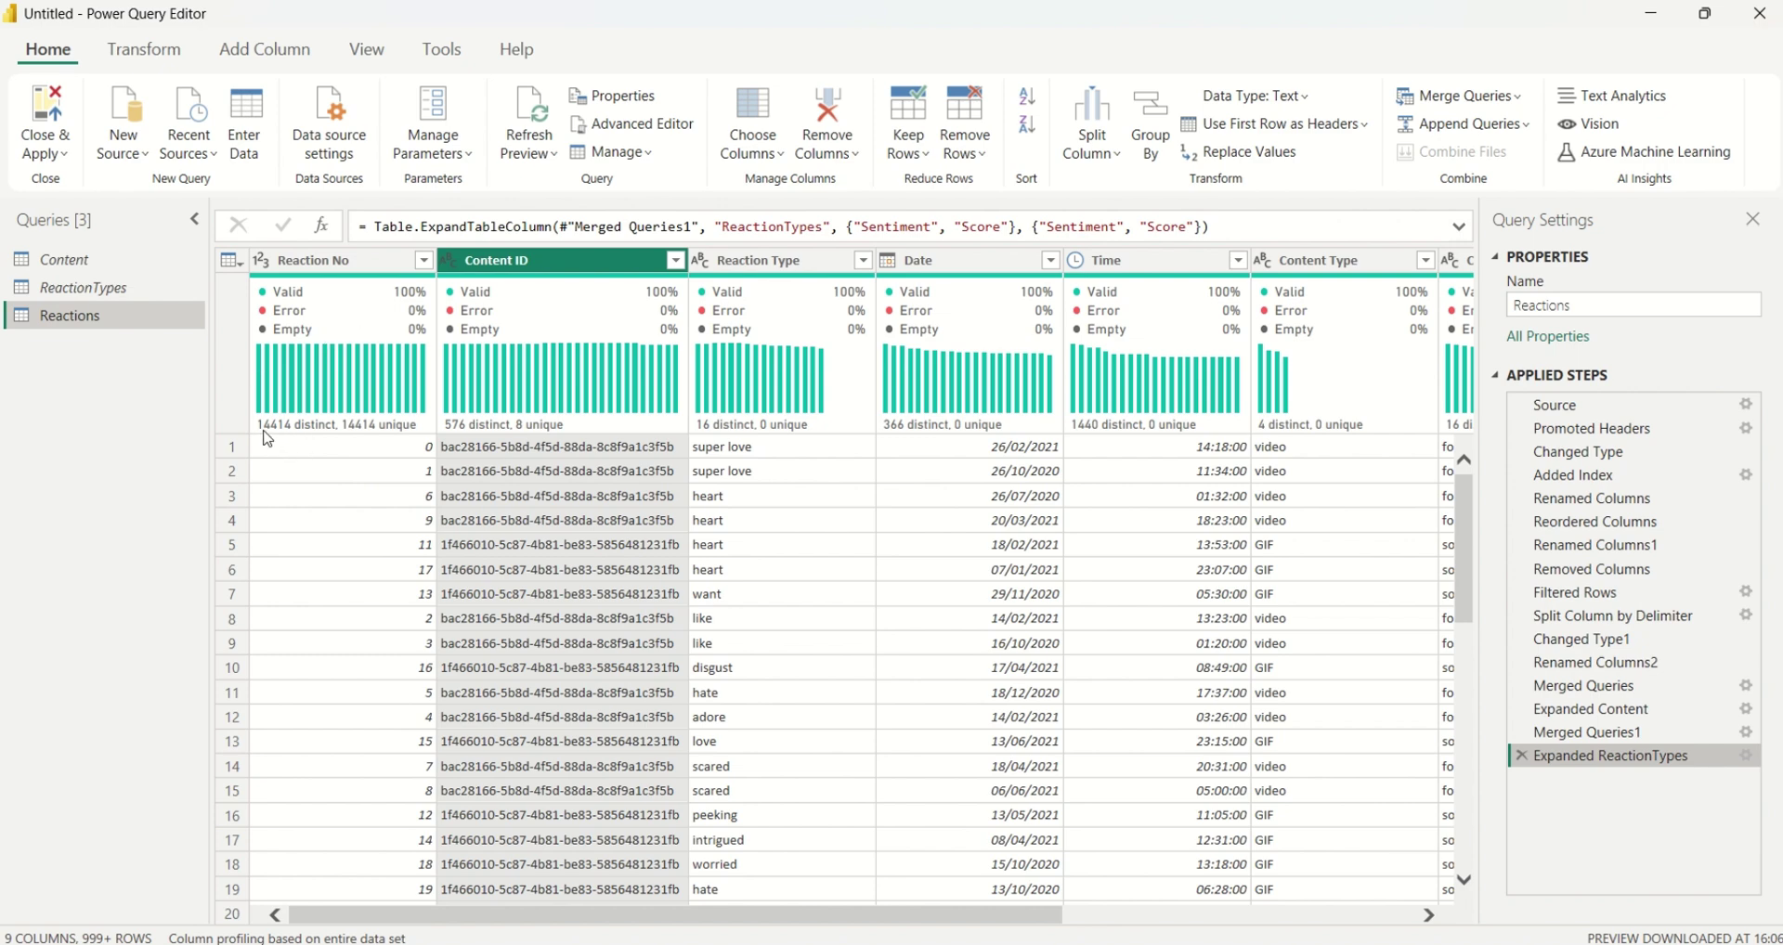
mouse_move(269, 437)
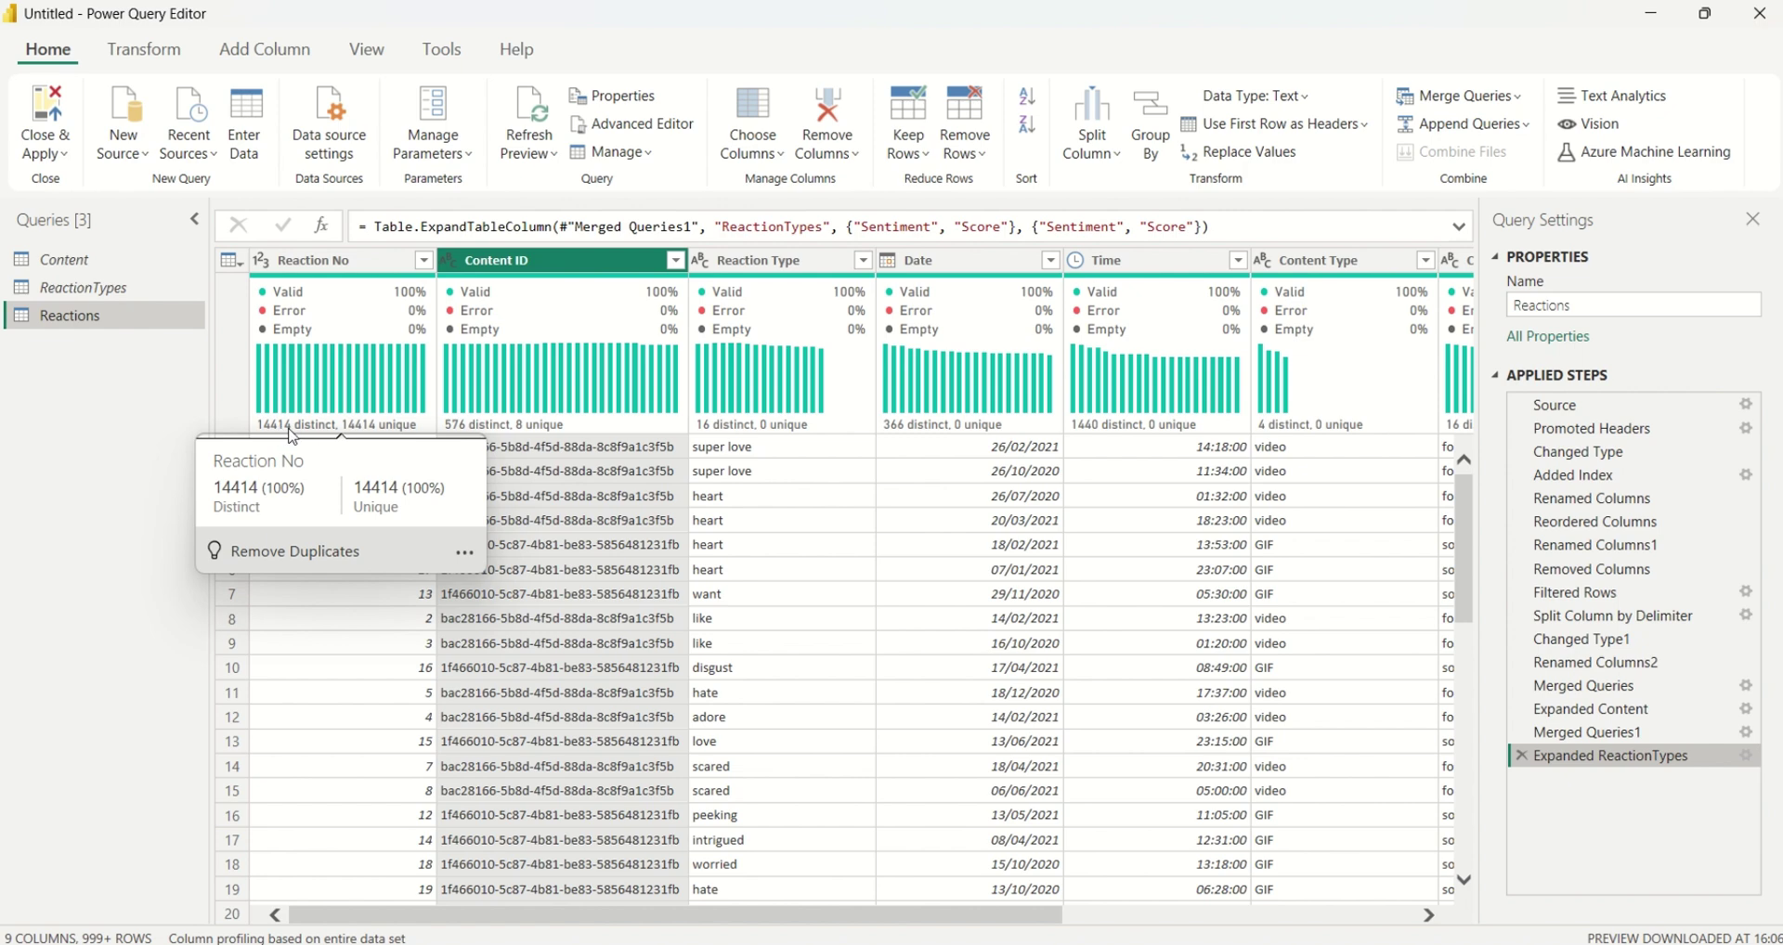
click(366, 49)
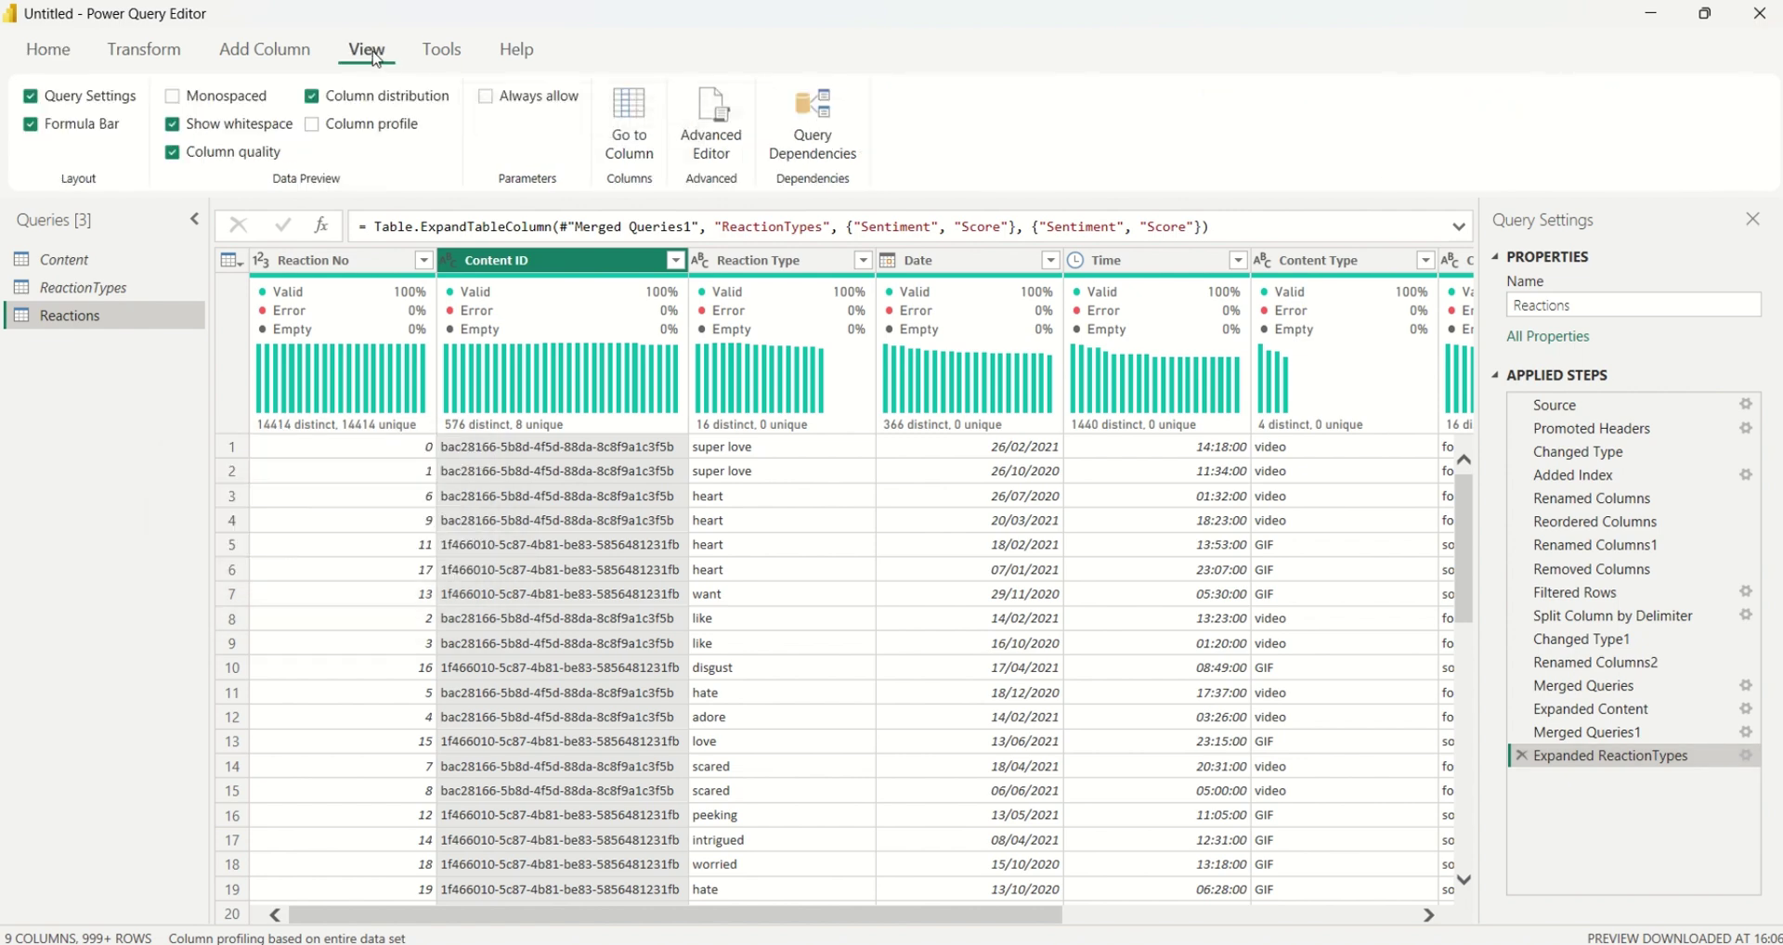
click(313, 124)
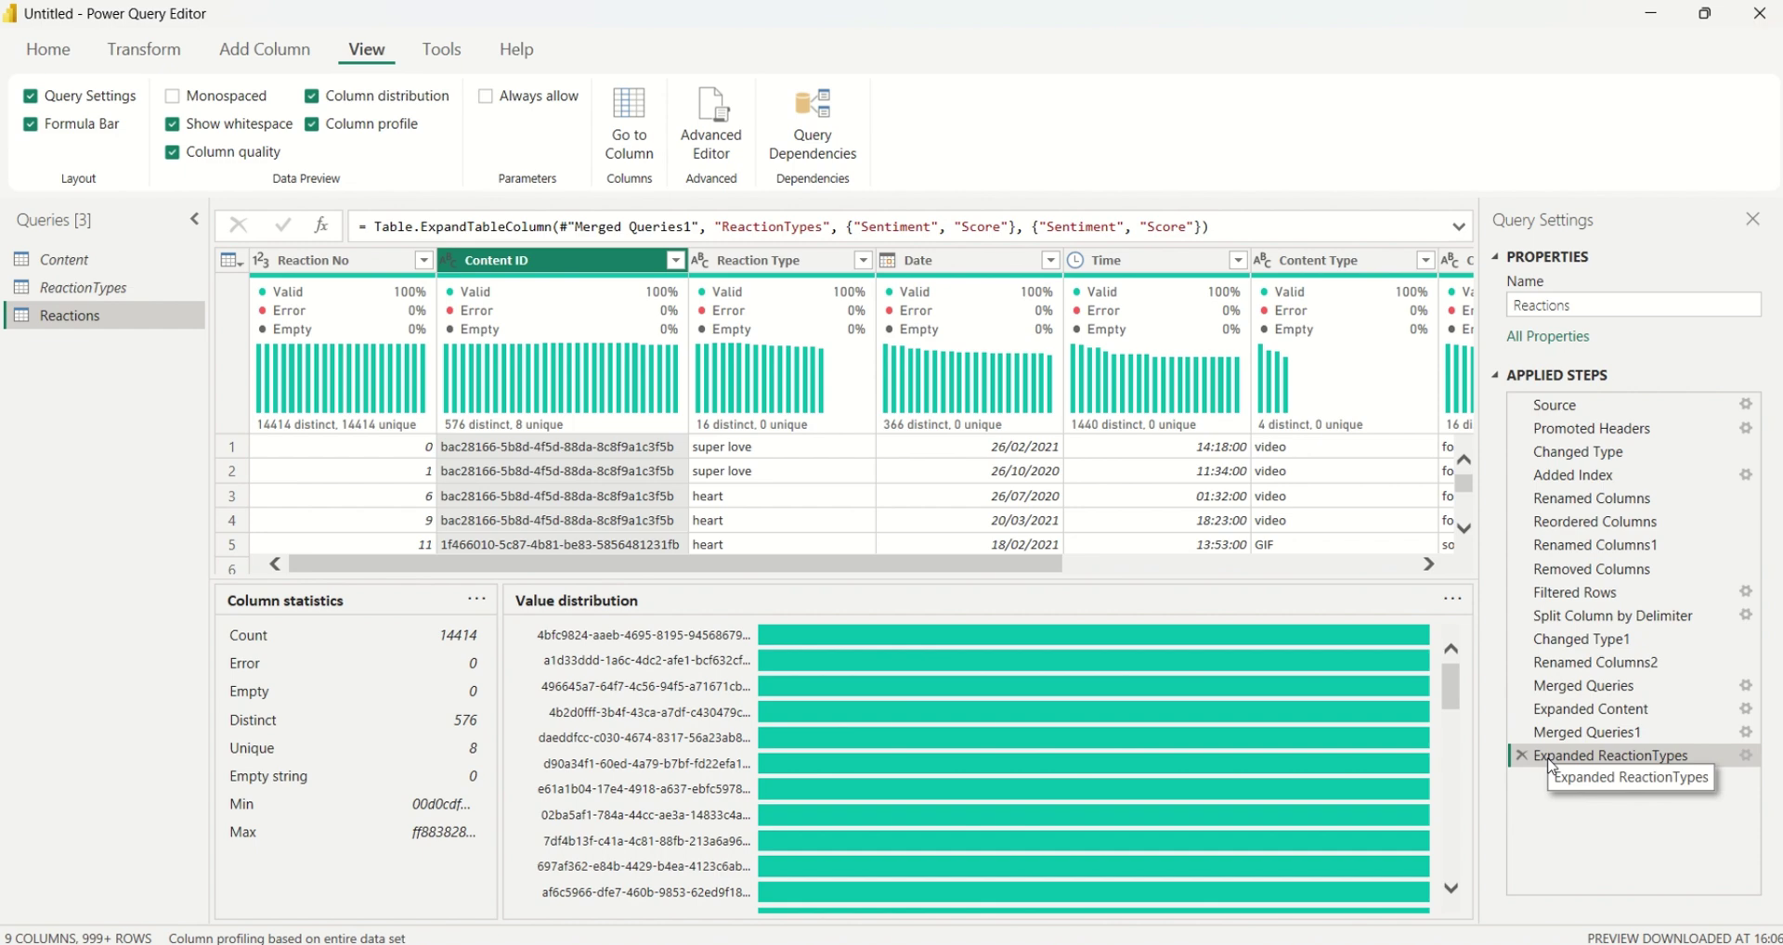
click(314, 123)
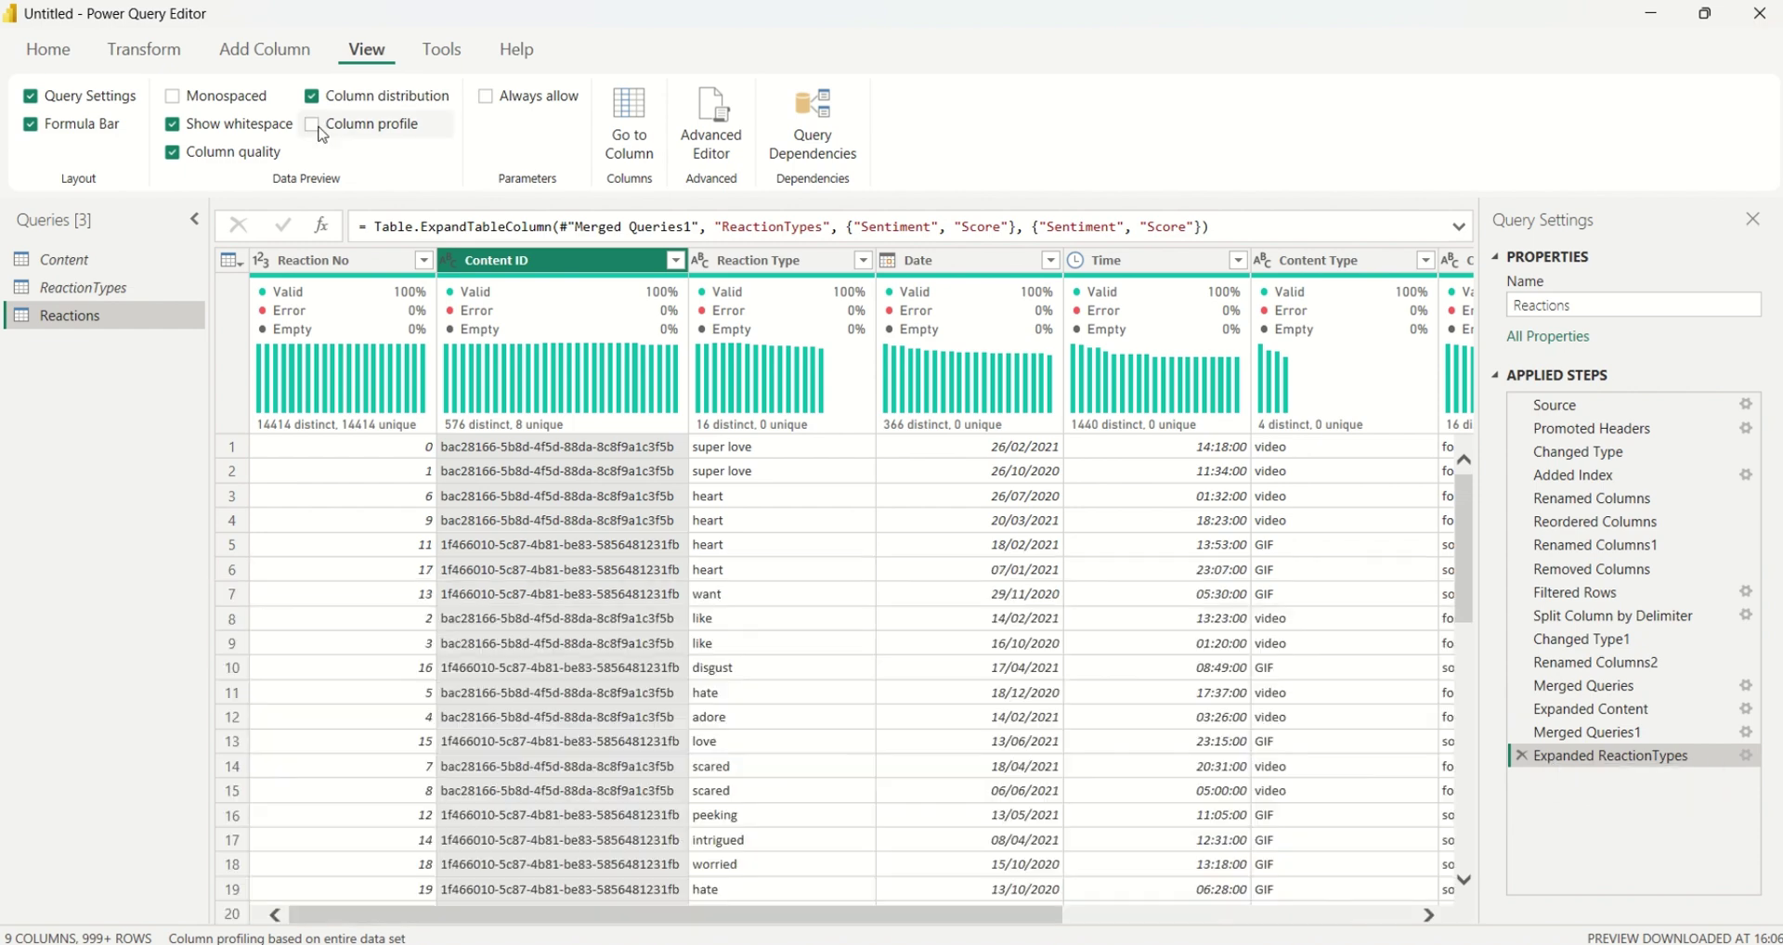
- Apply the pending query changes and close Power Query Editor to load Reactions into the report
click(47, 56)
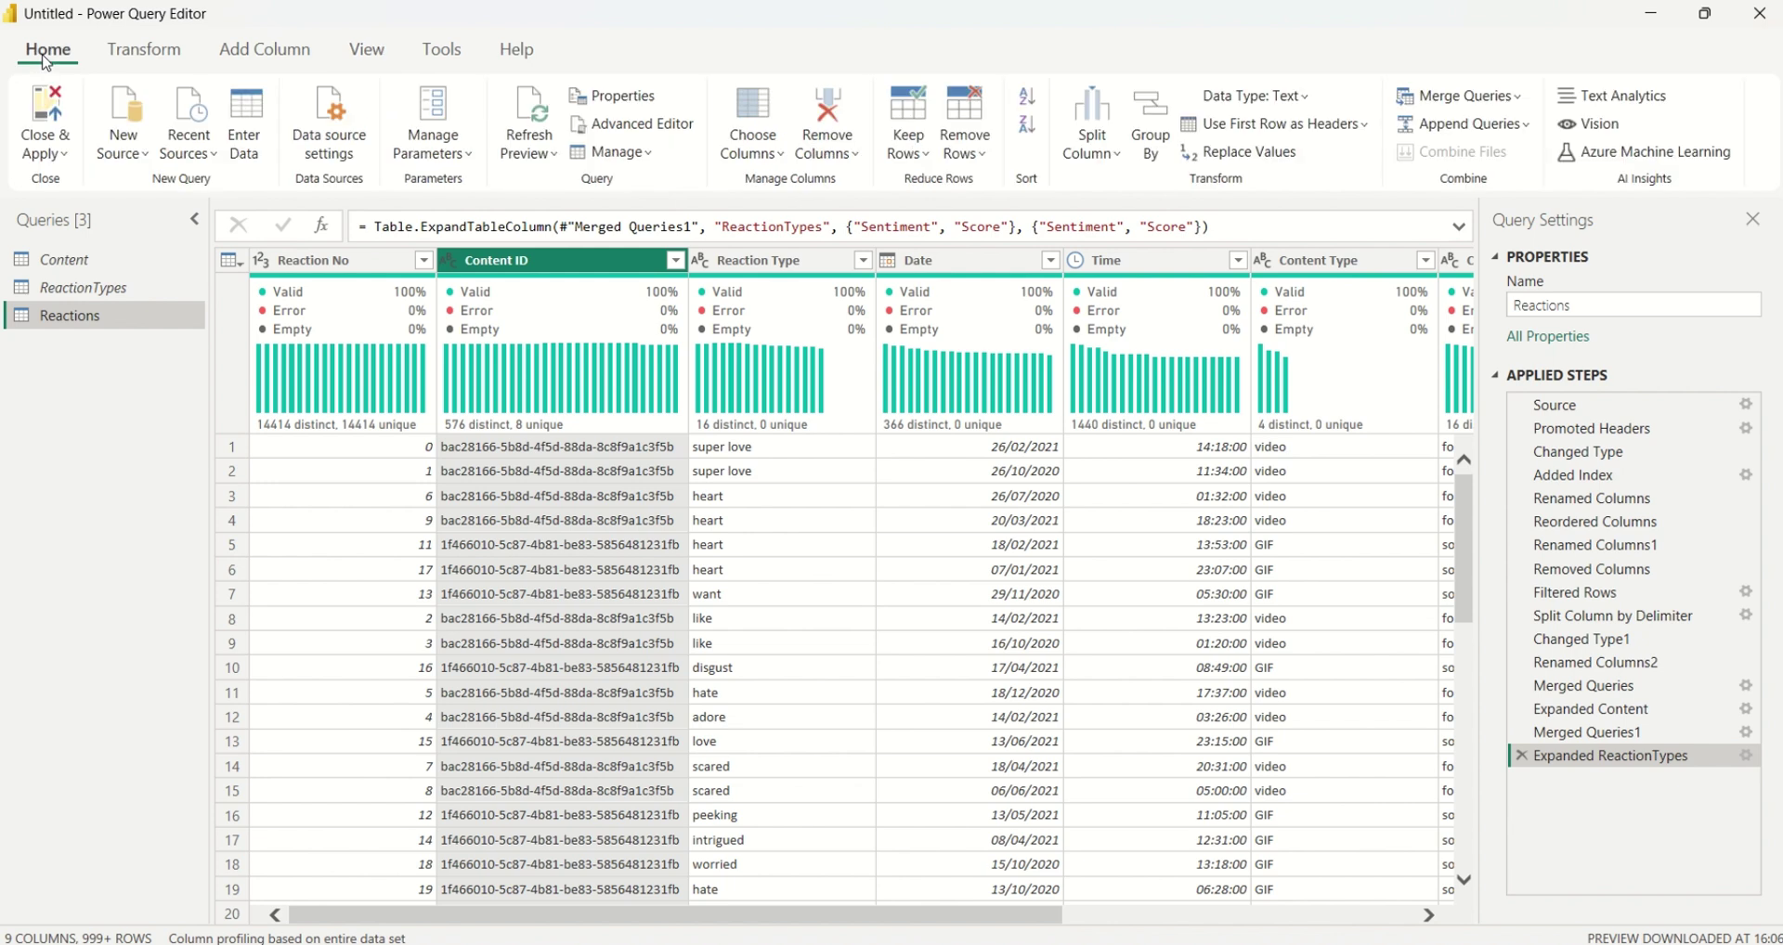
click(57, 166)
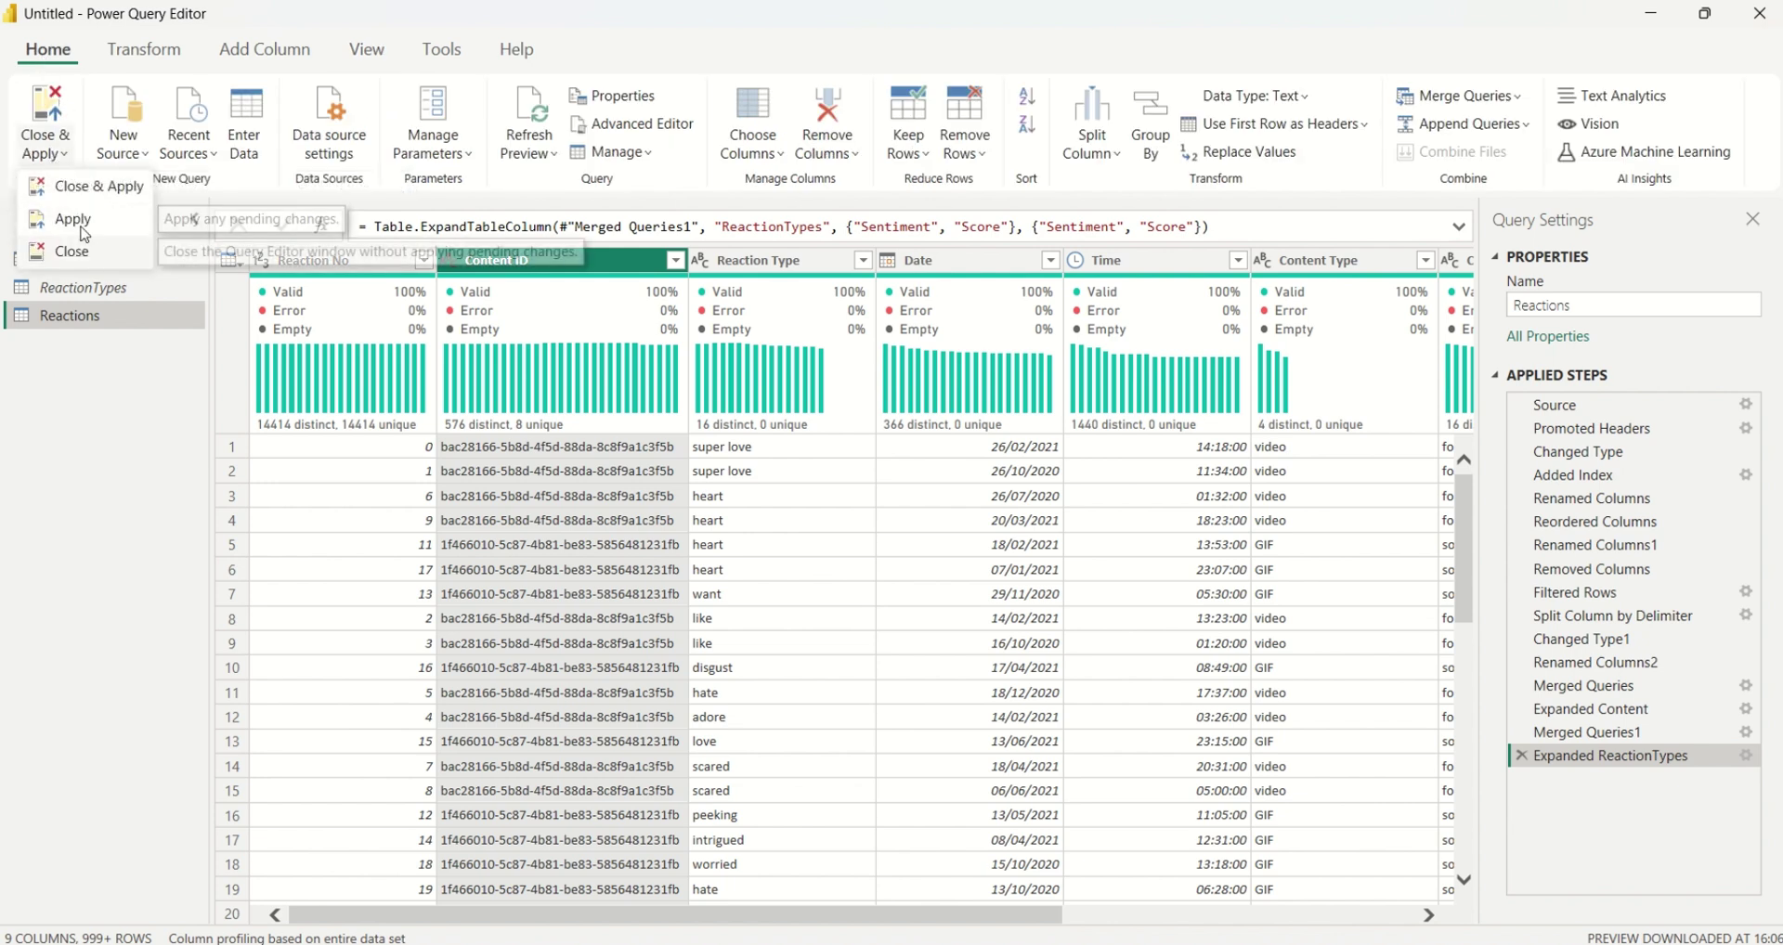
click(96, 197)
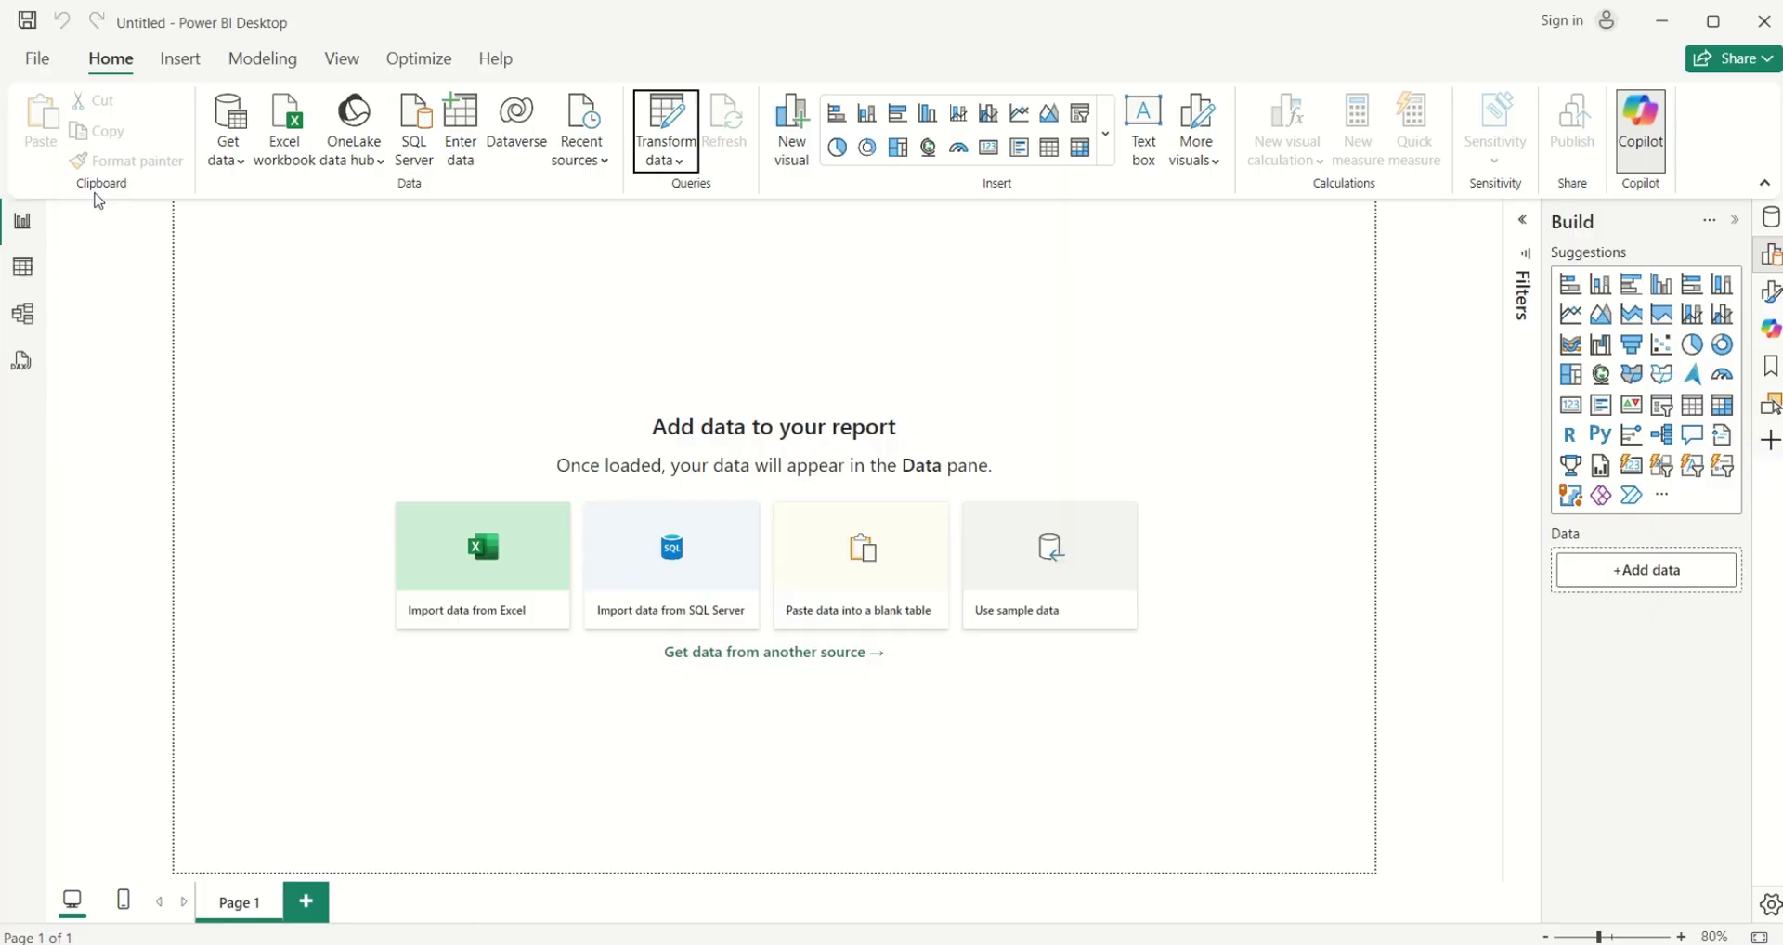
- Create a bar chart on Page 1 showing the sum of Score by Category from the Reactions table
click(1600, 333)
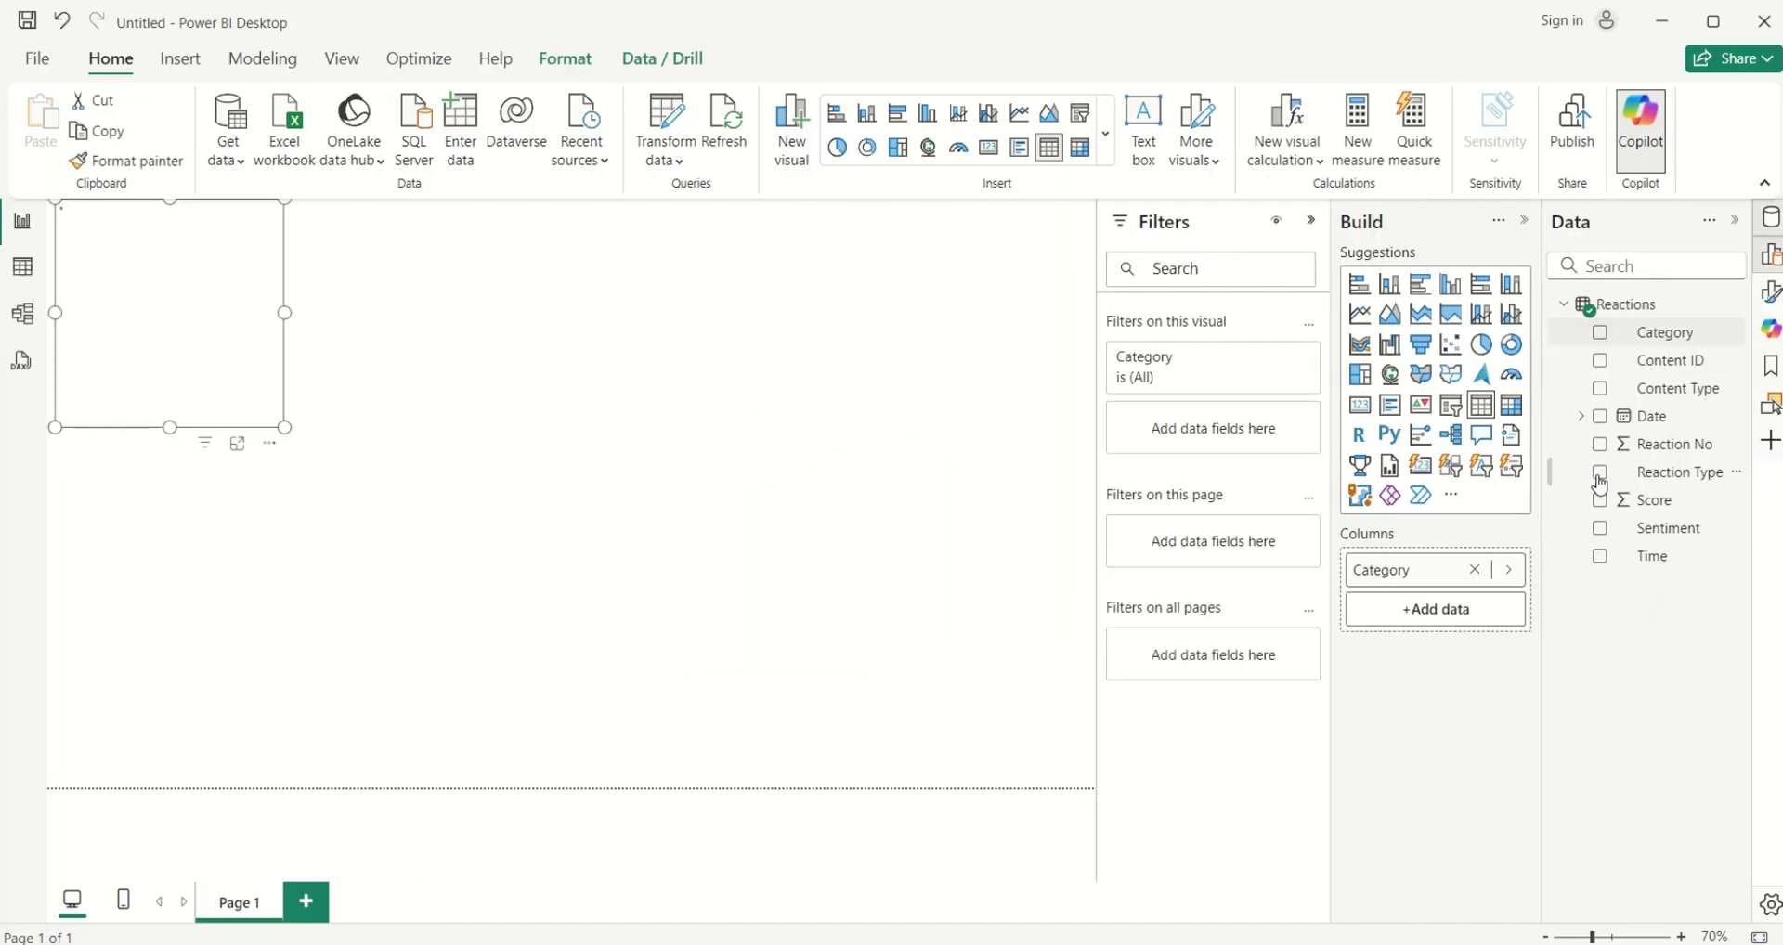
click(1601, 505)
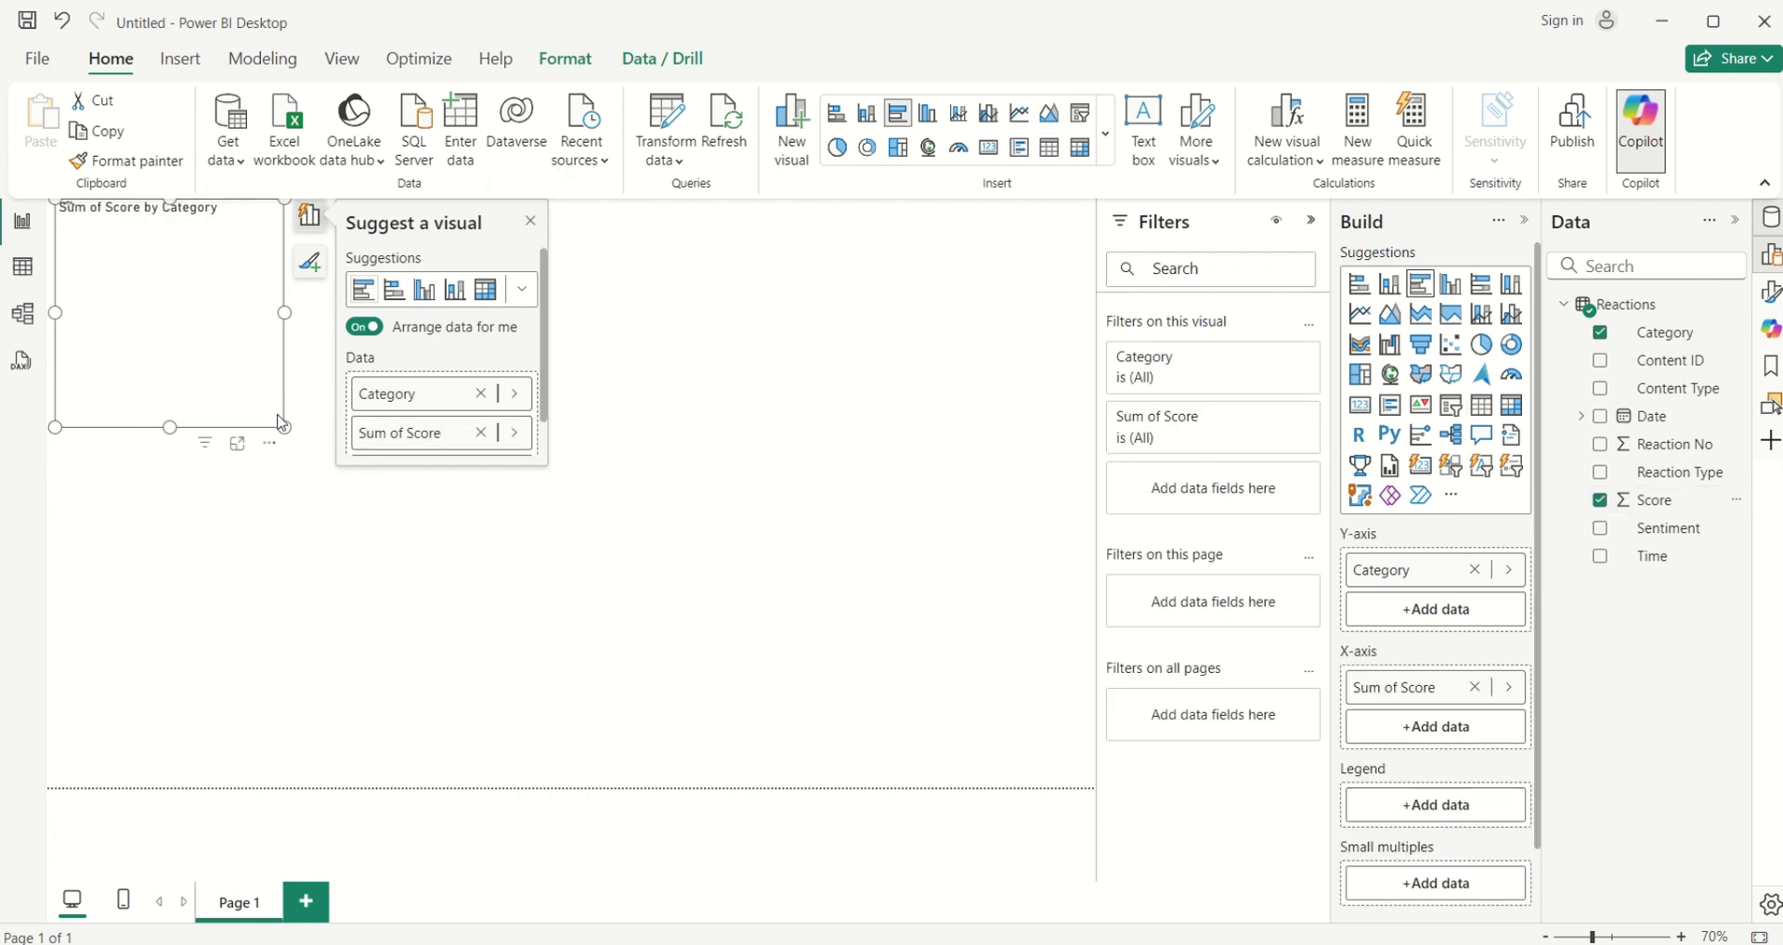